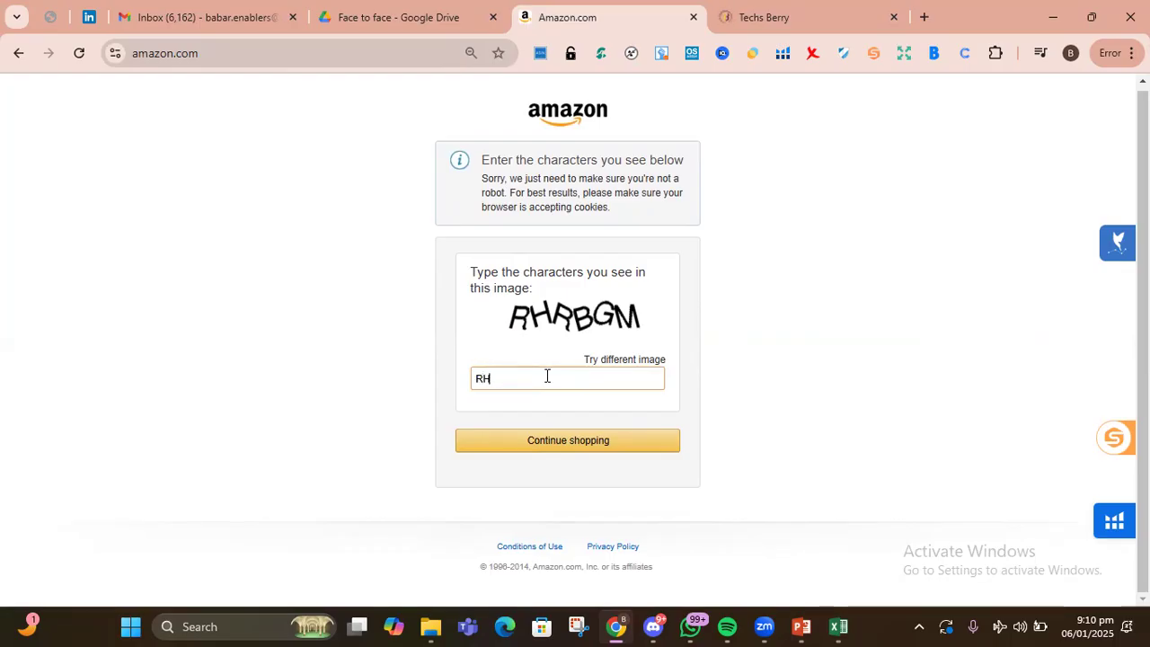
# Complete Amazon's robot check by entering the characters shown in the verification image and continue to the store.
pyautogui.write('RBGM')
pyautogui.click(586, 455)
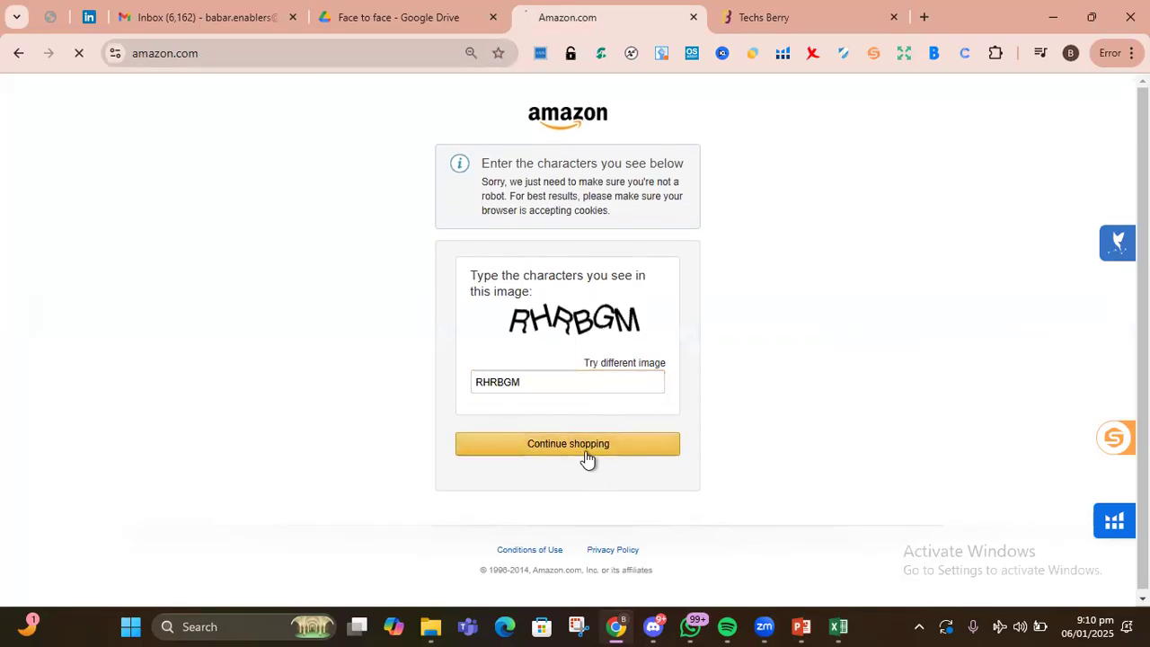
# Launch the Helium10 Trainer resource from the Techs Berry member dashboard.
pyautogui.click(829, 9)
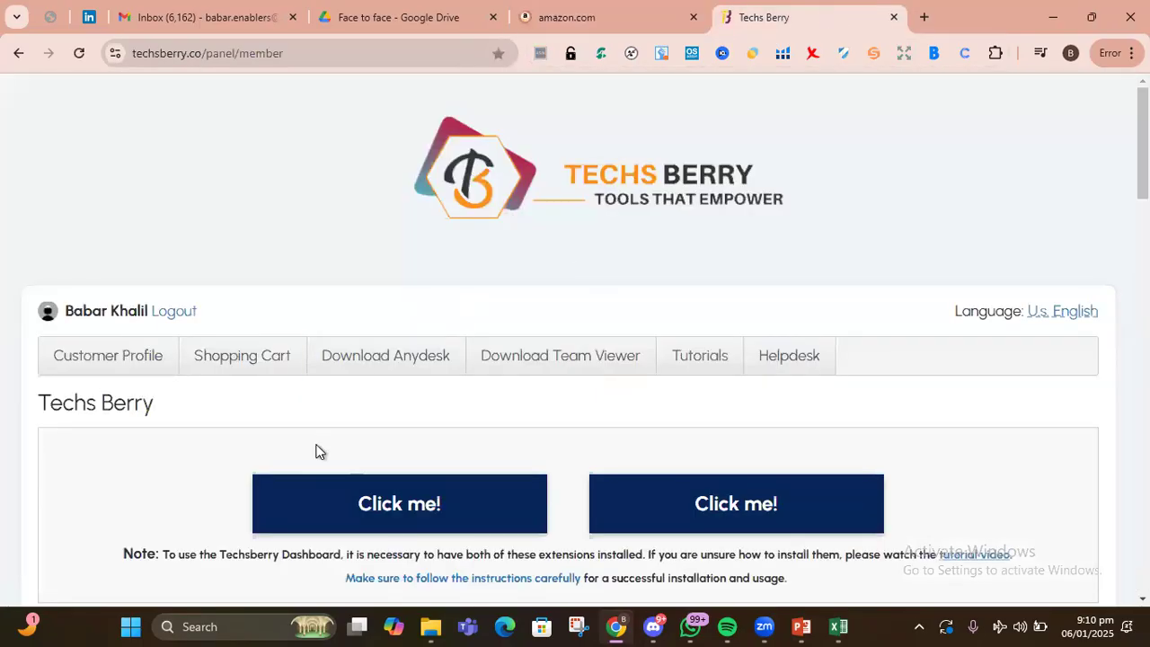
pyautogui.scroll(-5, 315, 436)
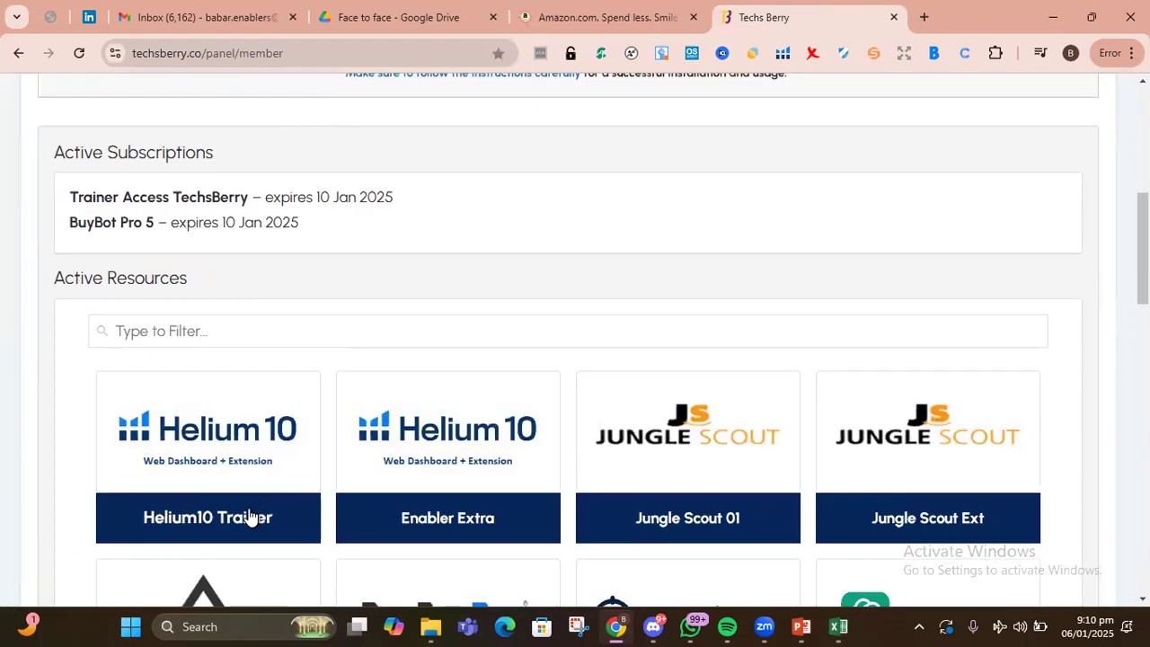
pyautogui.click(250, 516)
pyautogui.click(704, 17)
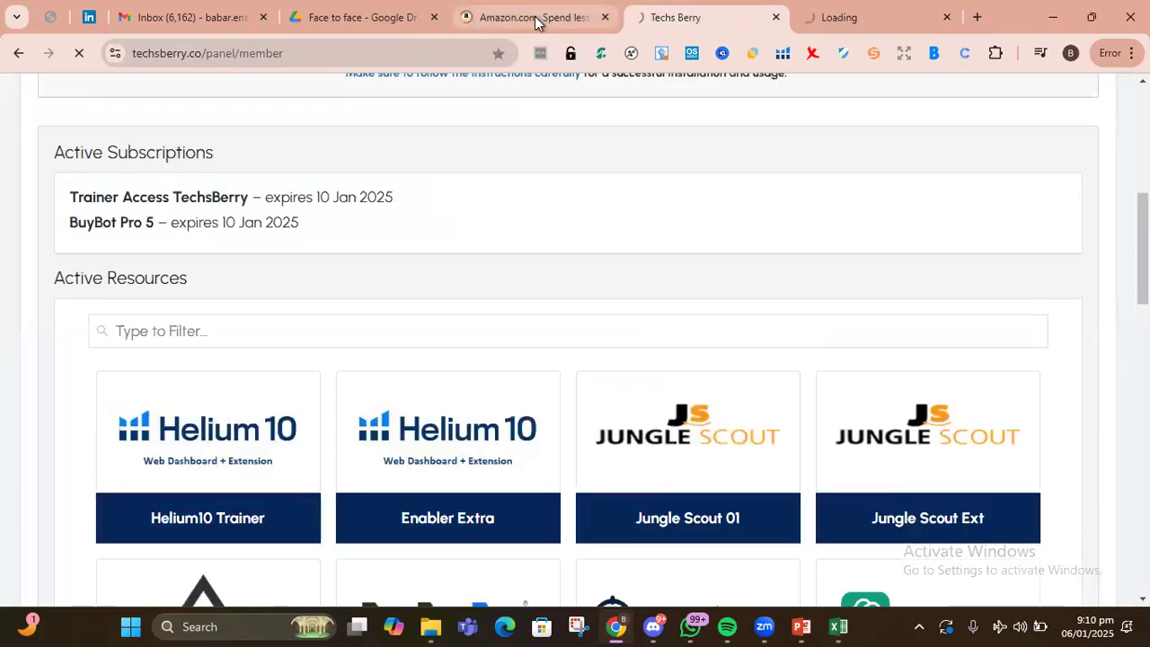
# Set the Amazon delivery location to US zip code 10001.
pyautogui.click(534, 16)
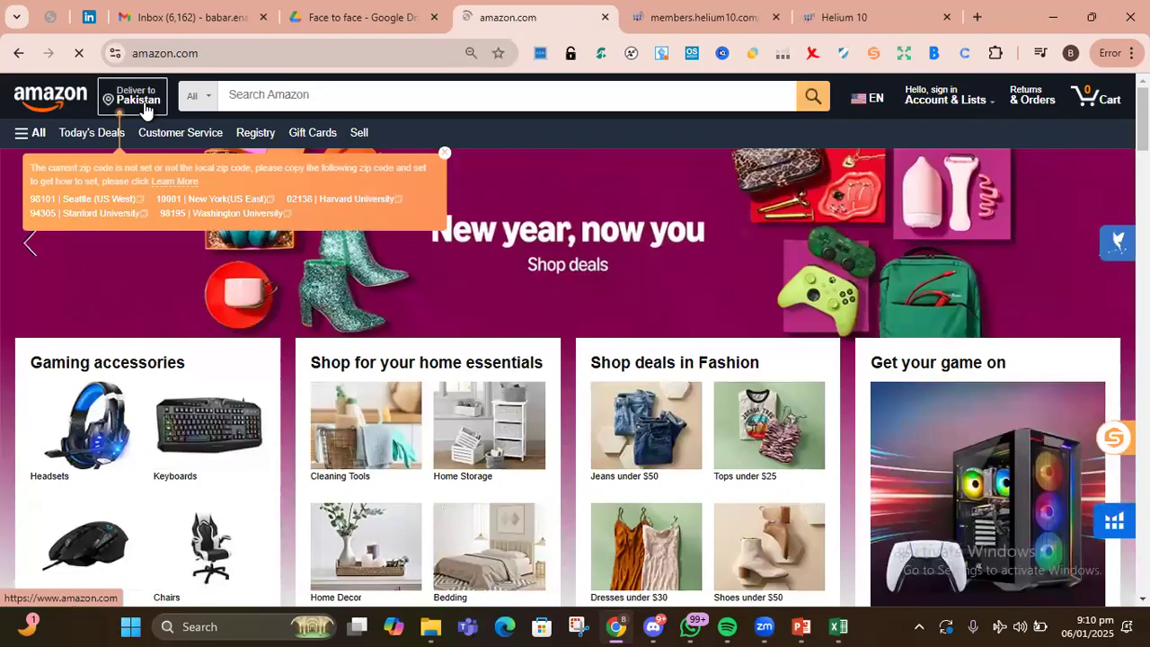
pyautogui.click(143, 101)
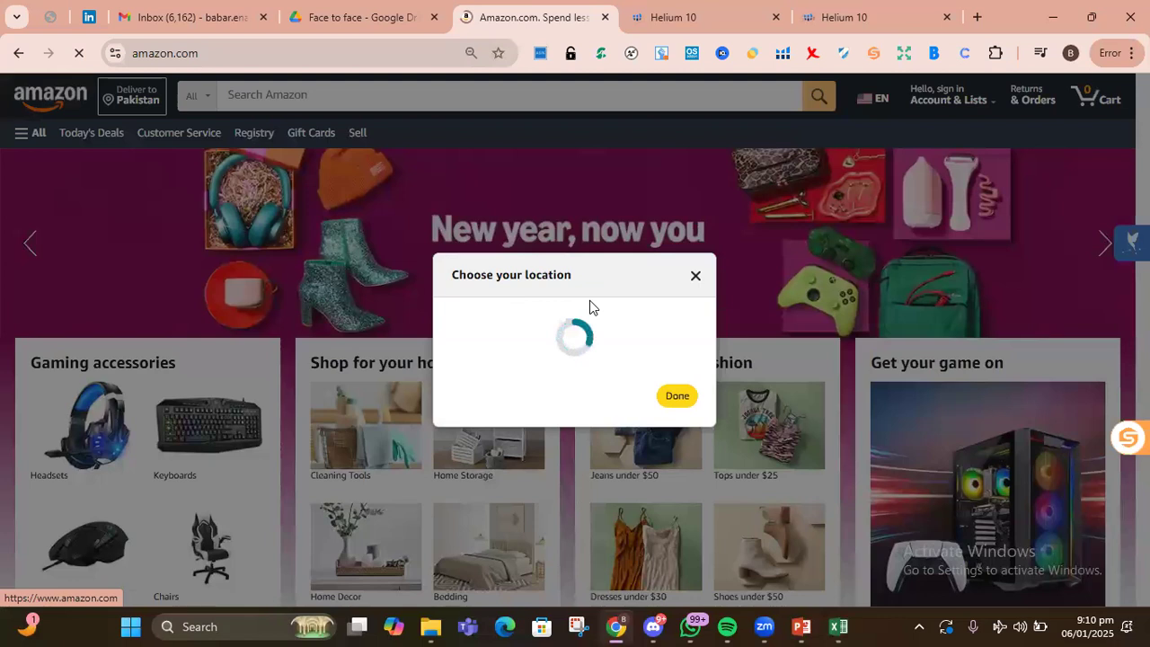
pyautogui.click(525, 352)
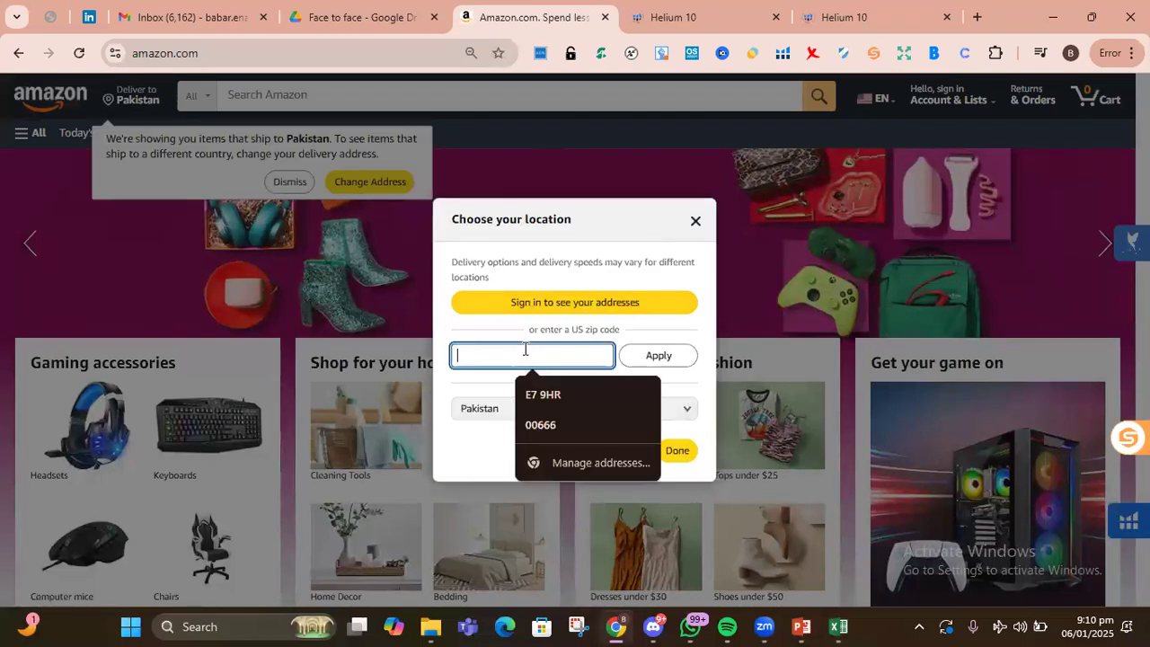
pyautogui.write('1')
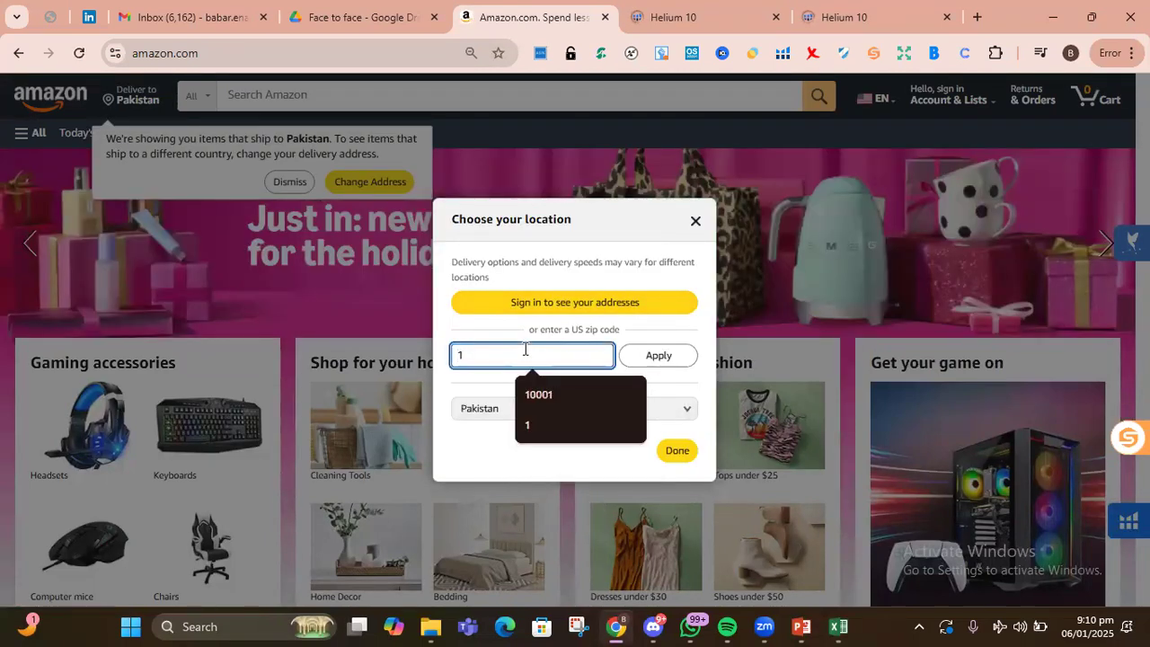
pyautogui.click(539, 394)
pyautogui.click(656, 365)
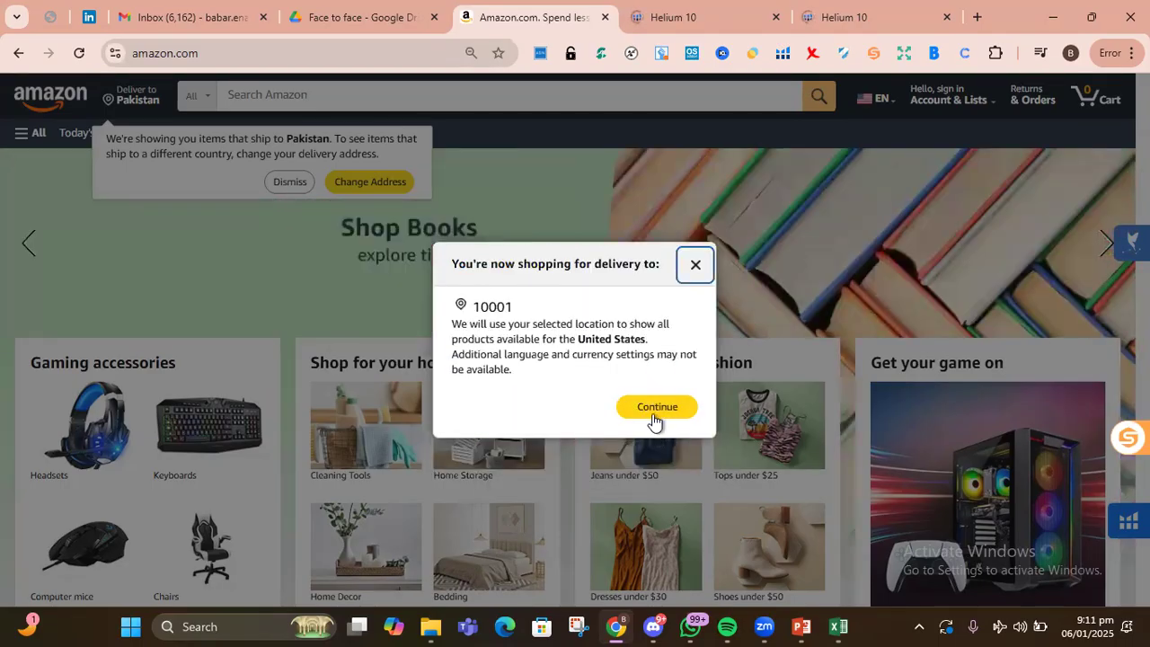
pyautogui.click(649, 411)
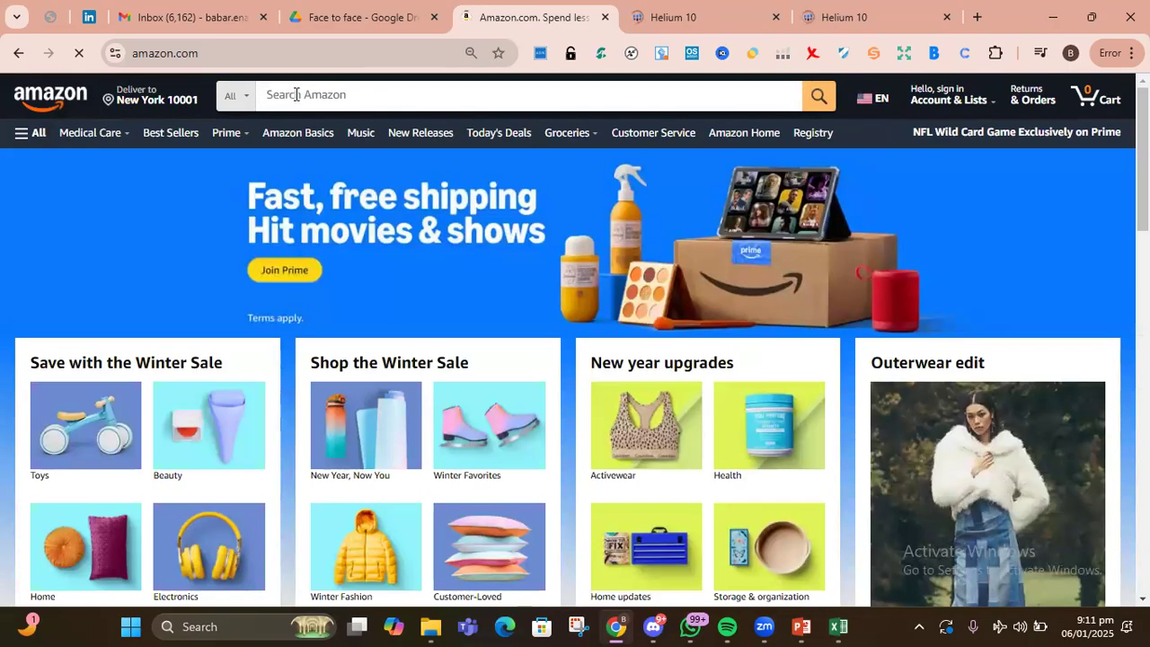
# Search Amazon for "Baby hooded towel".
pyautogui.click(295, 93)
pyautogui.write('B')
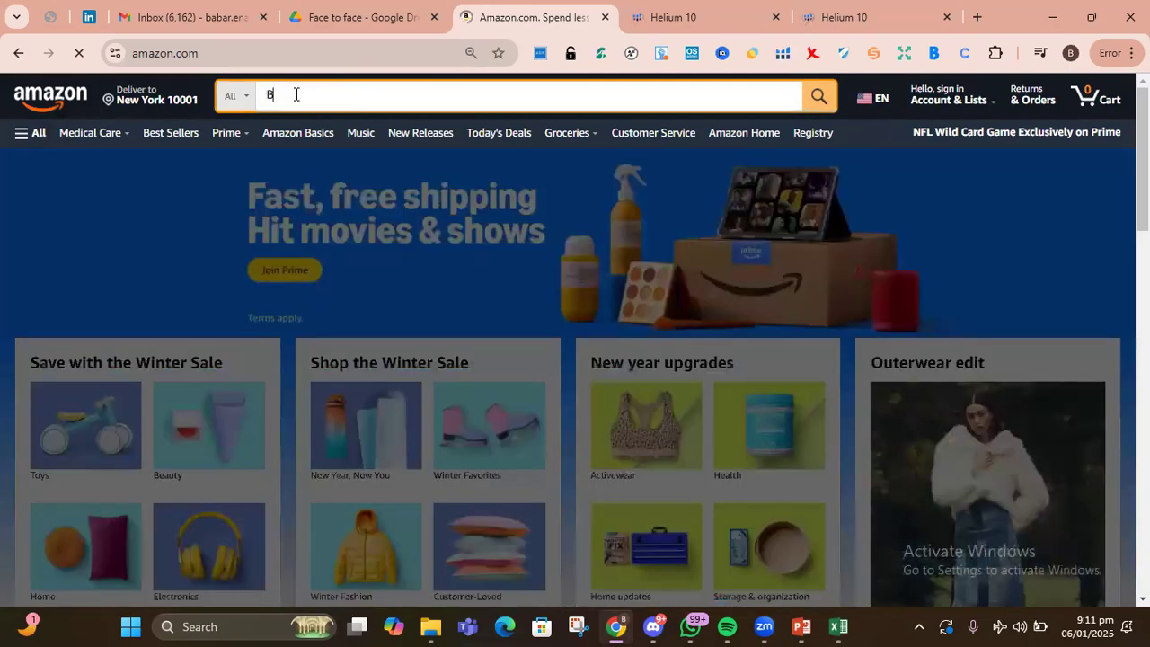
pyautogui.write('aby hooded to')
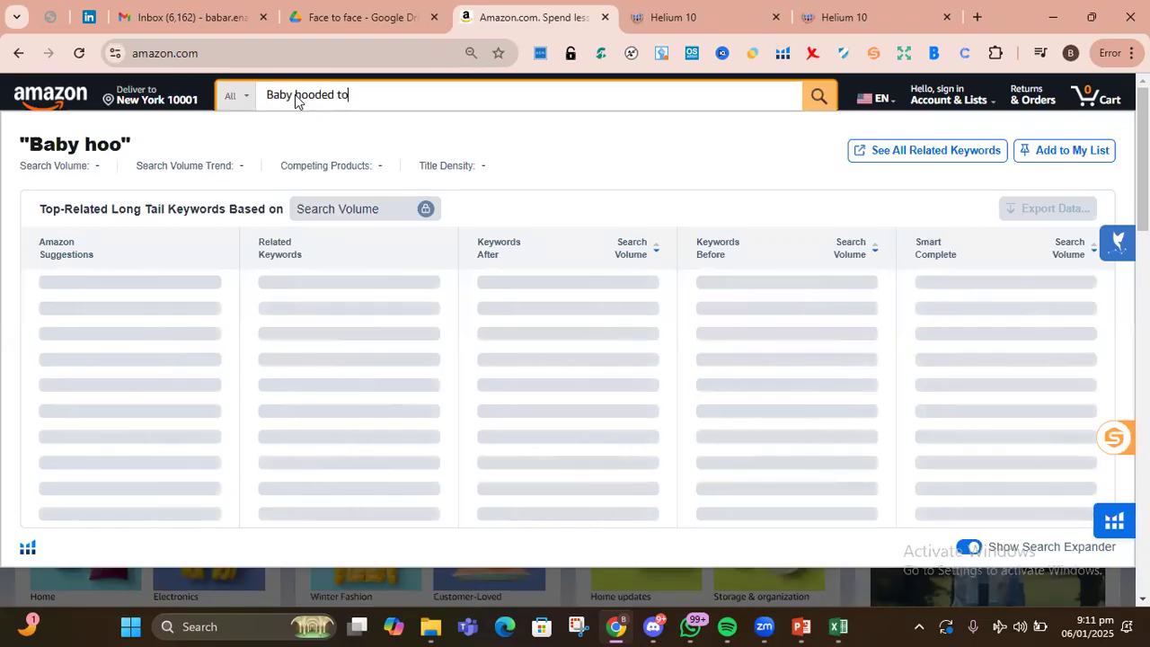
pyautogui.write('wel')
pyautogui.press('Return')
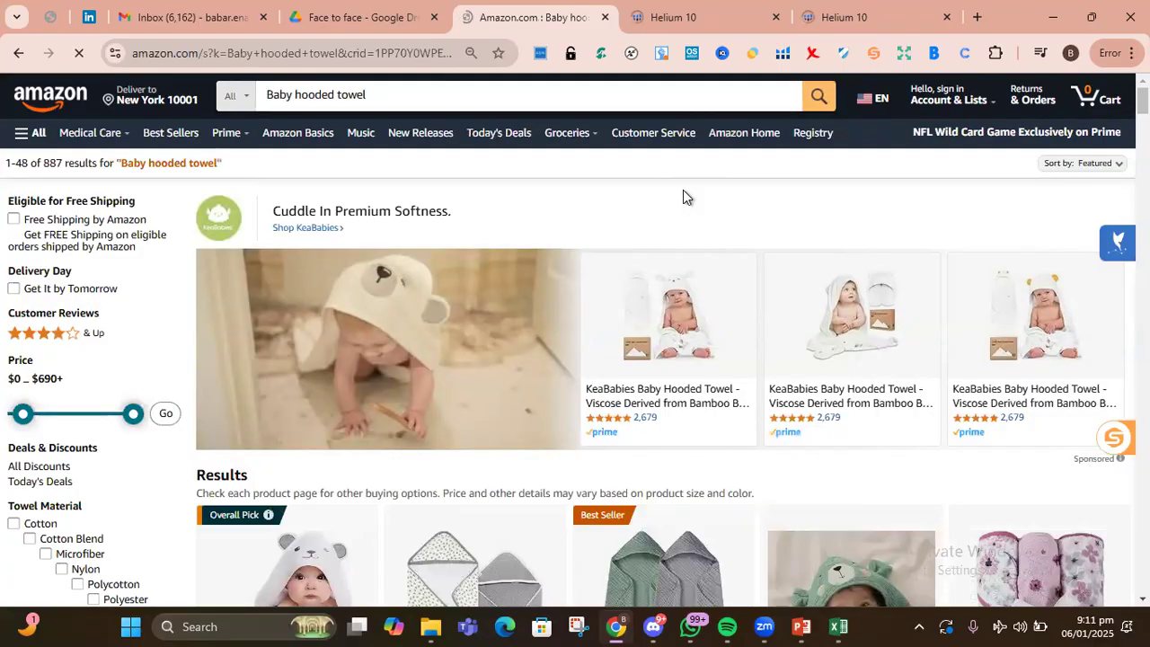
# Open the HIPHOP PANDA Hooded Towel listing marked Overall Pick in a new tab.
pyautogui.scroll(-4, 683, 190)
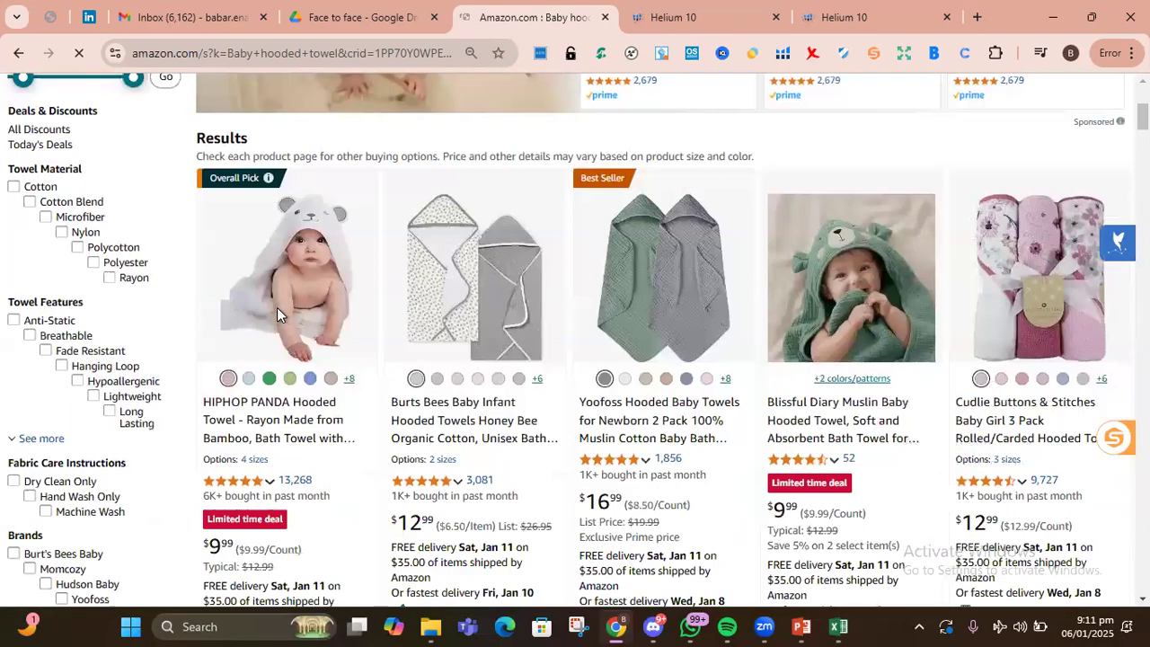
pyautogui.scroll(-4, 328, 305)
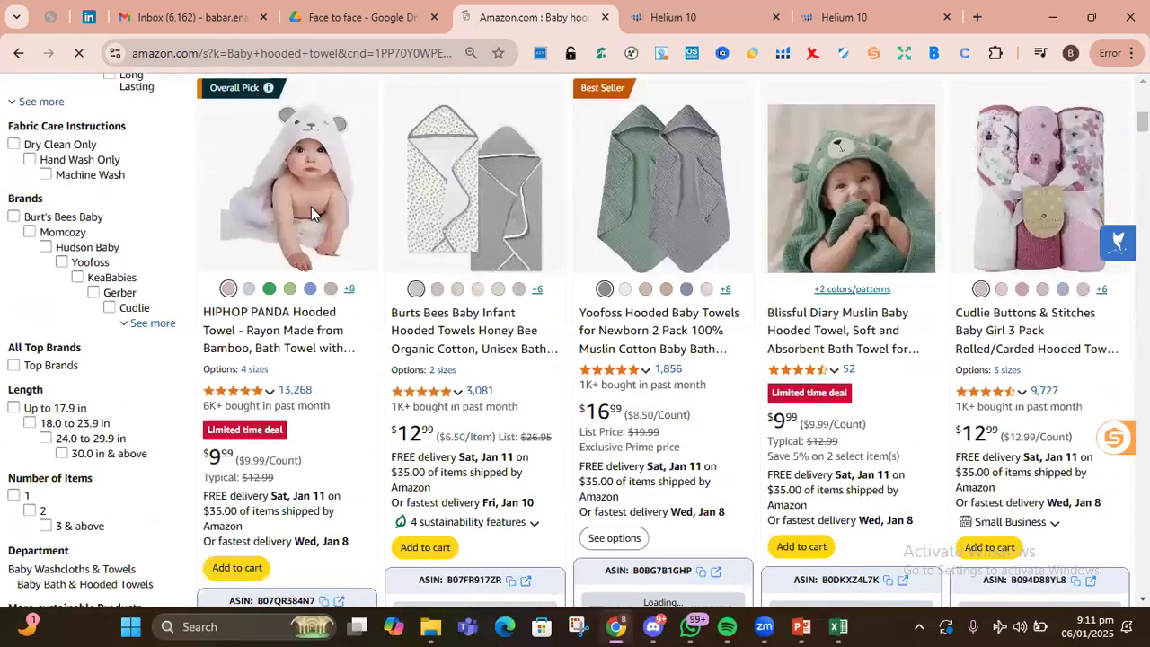
pyautogui.moveTo(310, 214)
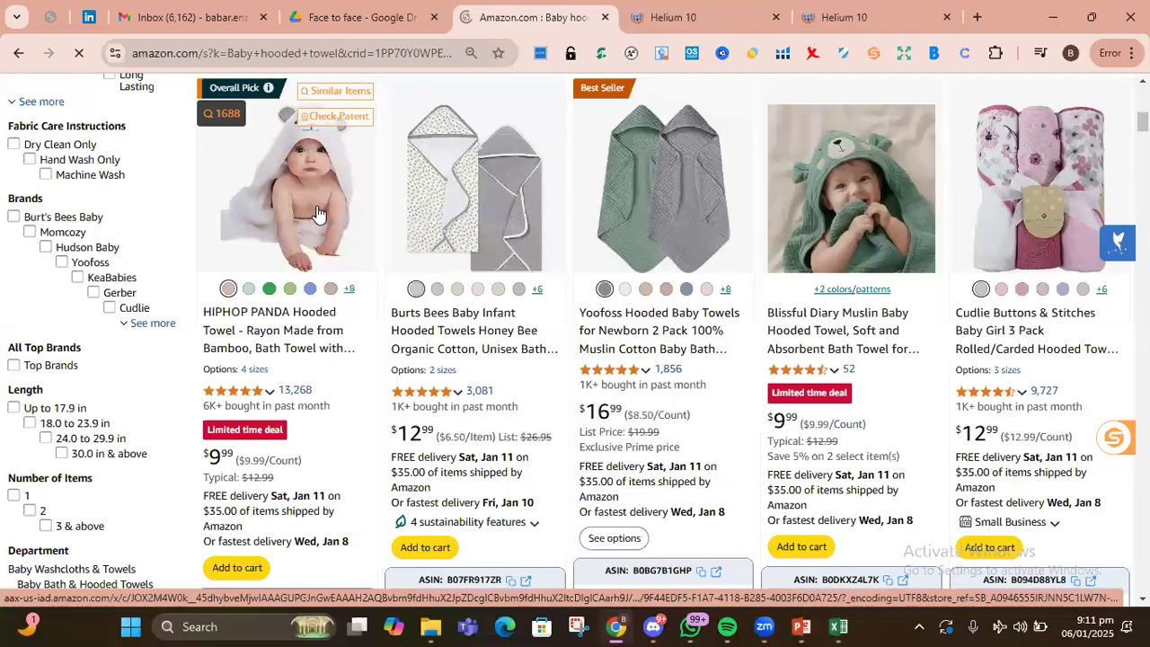
pyautogui.rightClick(316, 214)
pyautogui.click(336, 218)
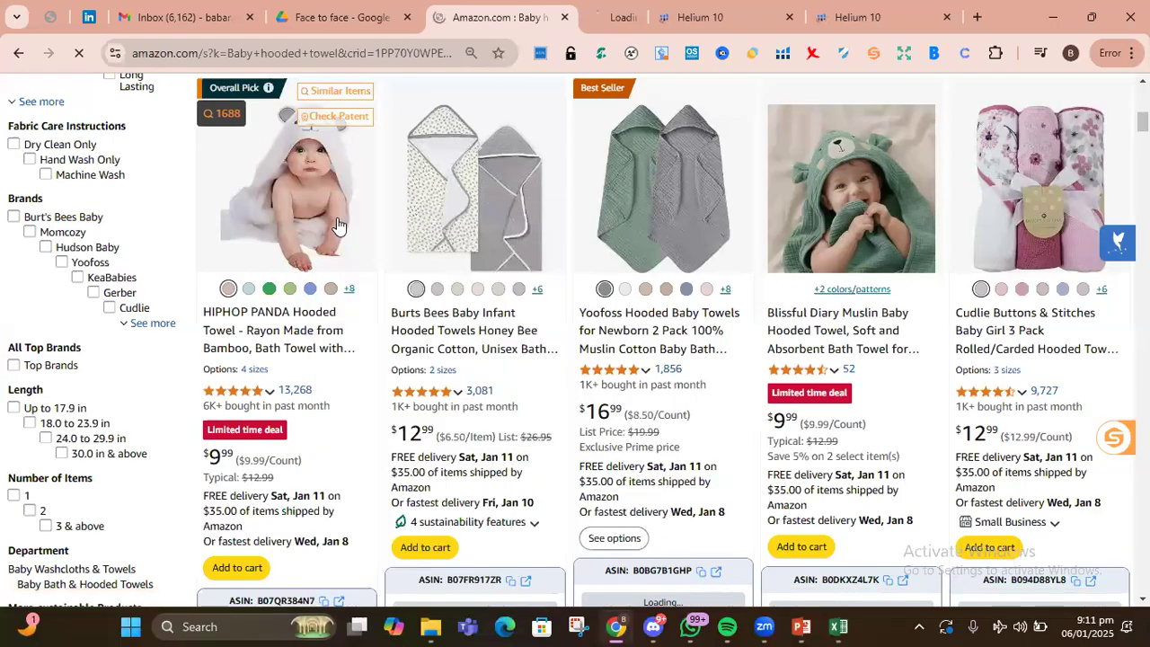
# Switch to the Copy of Competitor_Analysis(1) workbook in Excel and examine Competitor 1's daily sales, 7-day moving average and chart on the Sales sheet.
pyautogui.moveTo(842, 622)
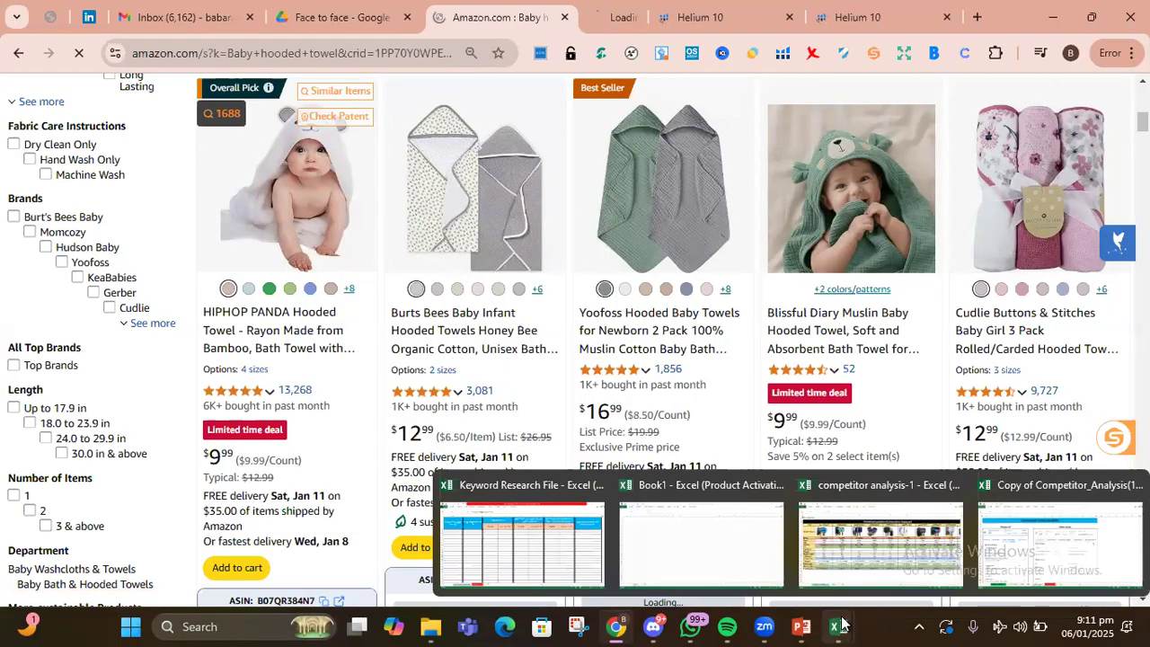
pyautogui.click(985, 526)
pyautogui.click(308, 575)
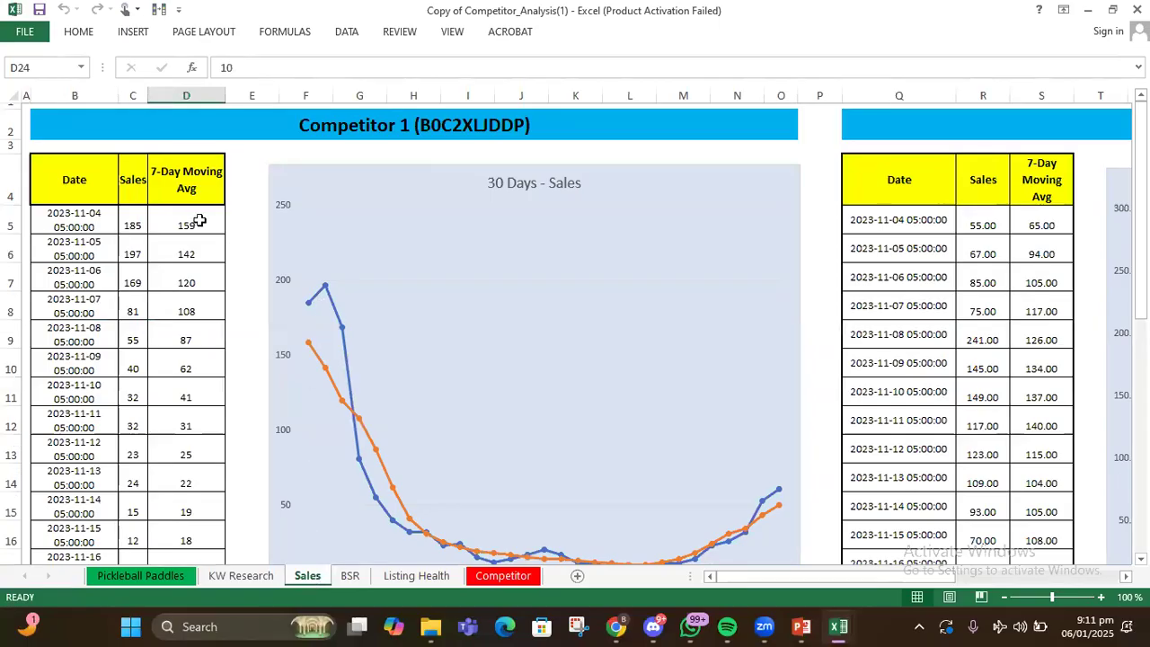
pyautogui.scroll(-3, 173, 284)
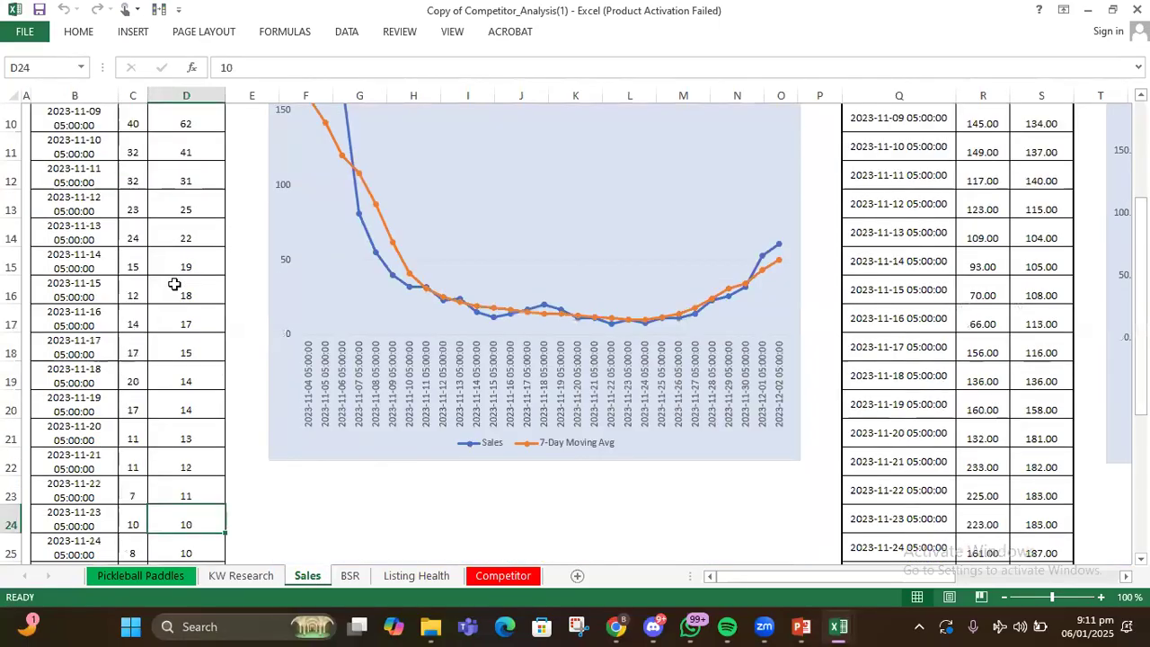
pyautogui.scroll(-4, 174, 289)
pyautogui.scroll(6, 175, 290)
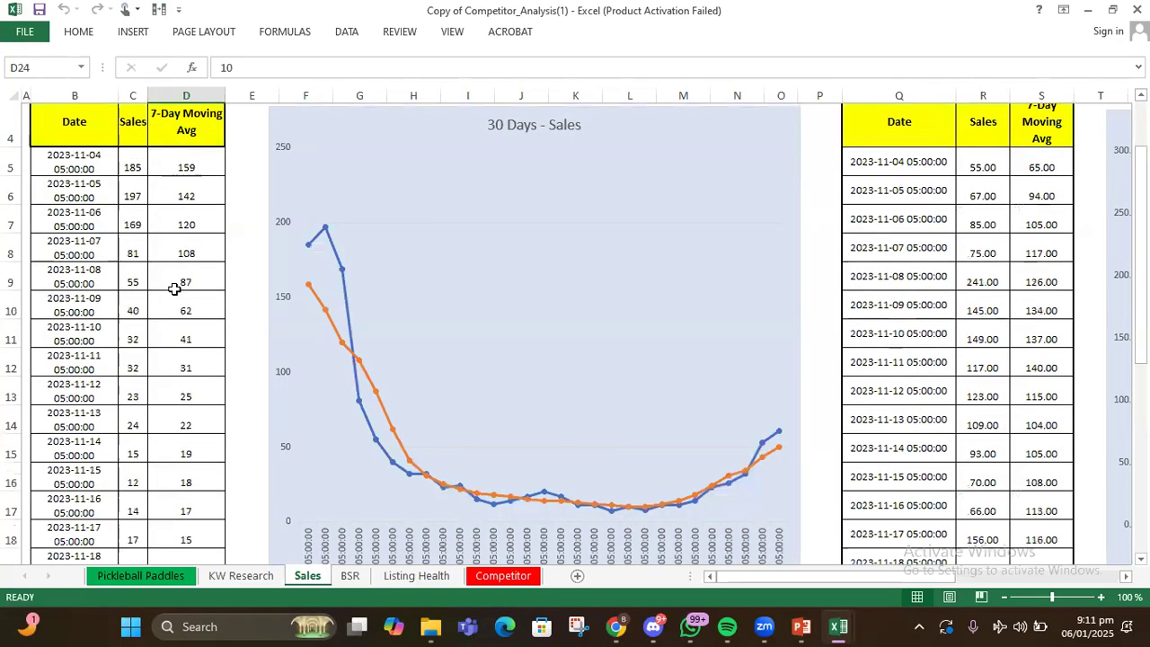
pyautogui.scroll(1, 174, 288)
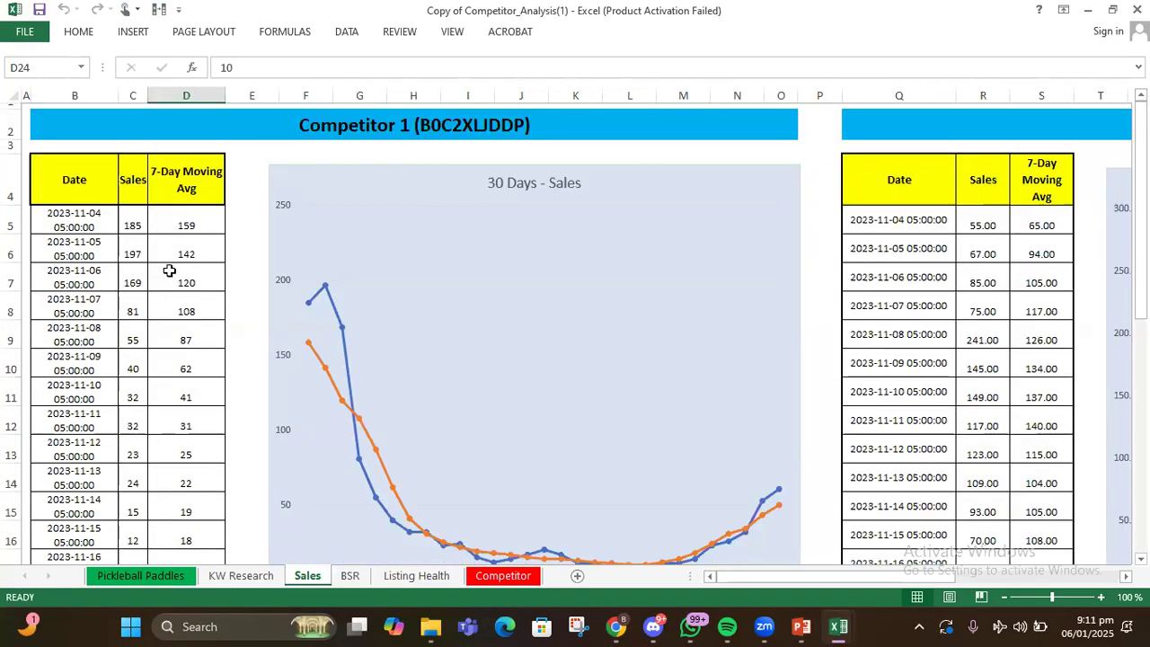
pyautogui.scroll(-4, 169, 270)
pyautogui.scroll(4, 169, 271)
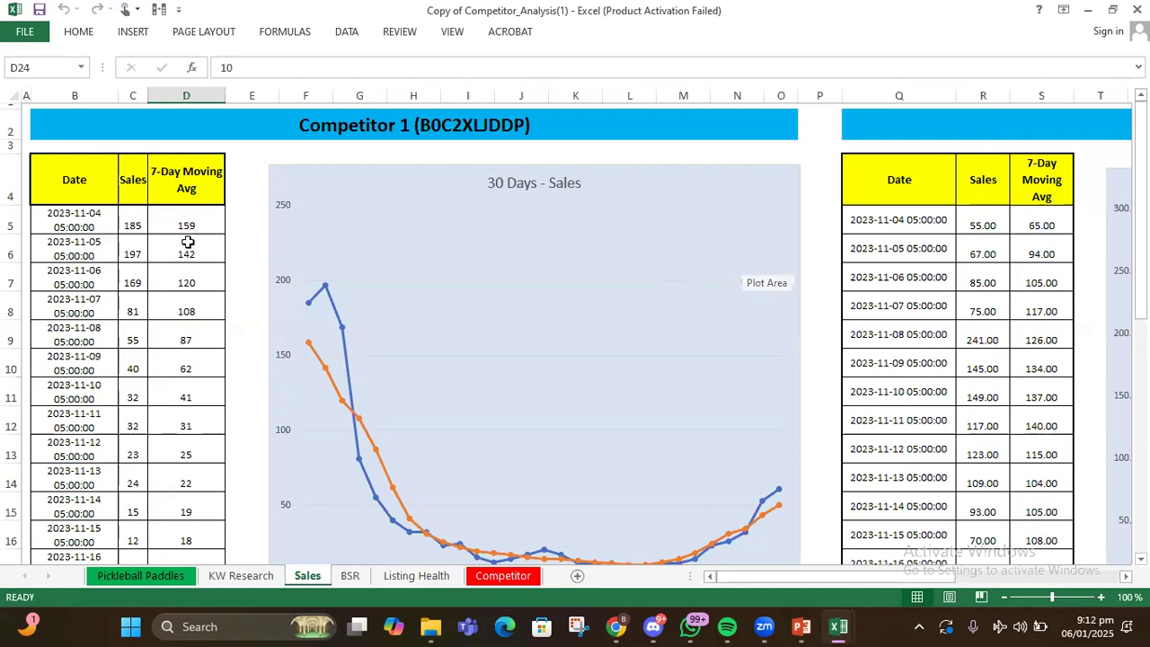
pyautogui.scroll(-4, 173, 311)
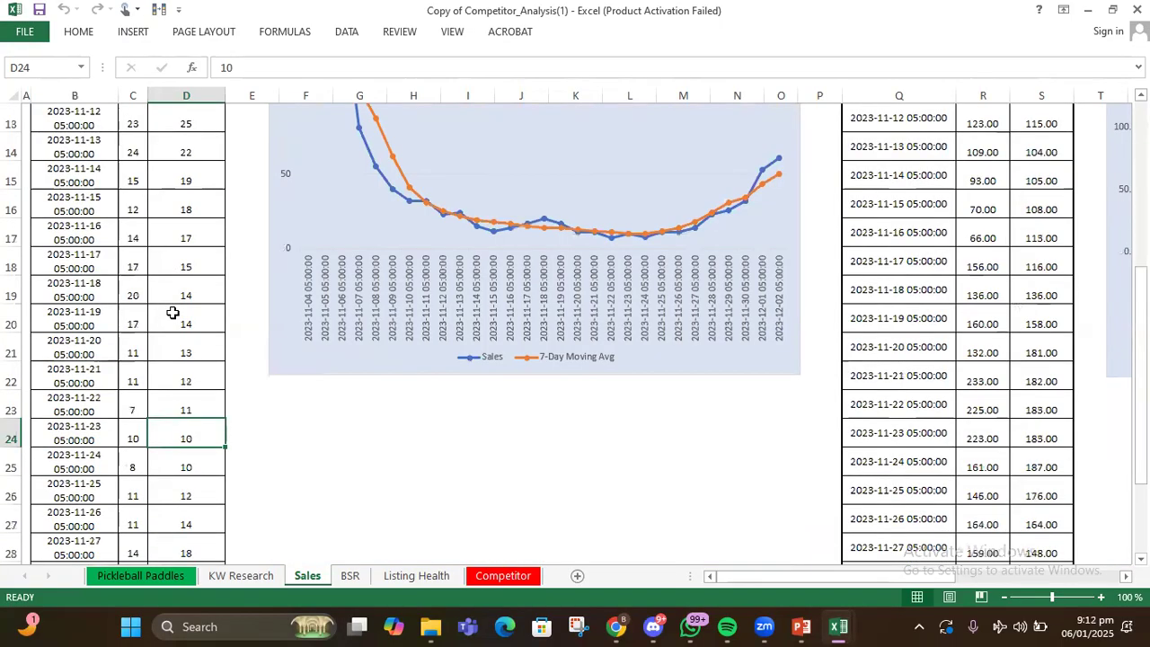
pyautogui.scroll(4, 172, 312)
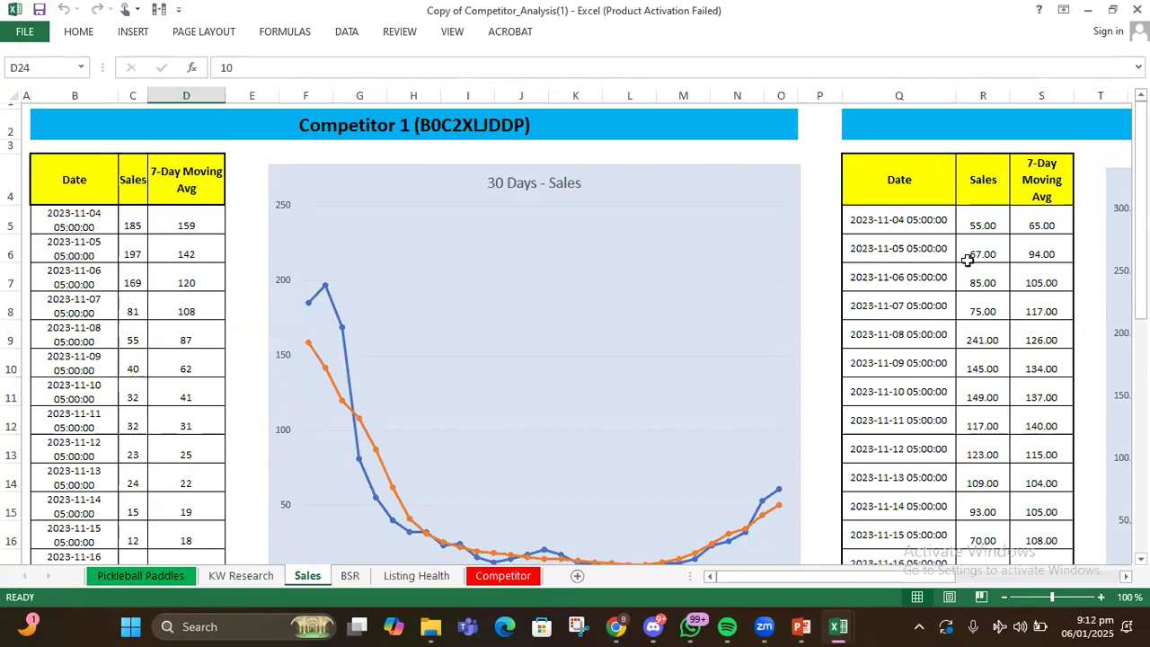
# Review the Helium 10 and Seller Sprite listing health details for Competitor 1 on the Listing Health sheet.
pyautogui.click(408, 574)
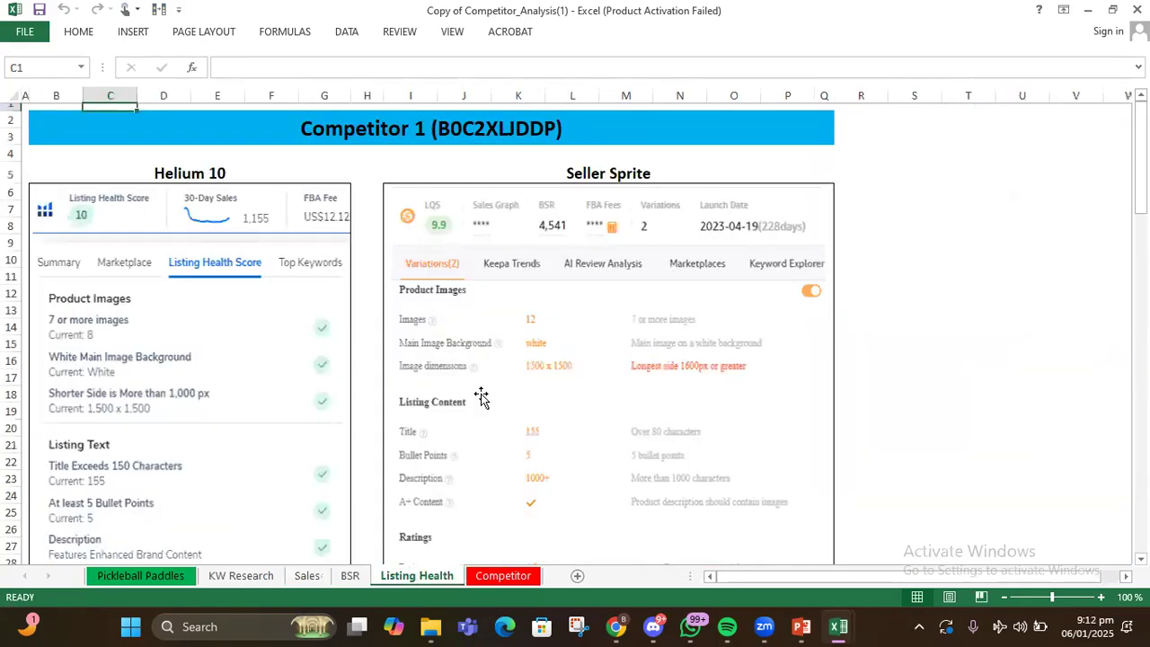
pyautogui.scroll(-1, 481, 399)
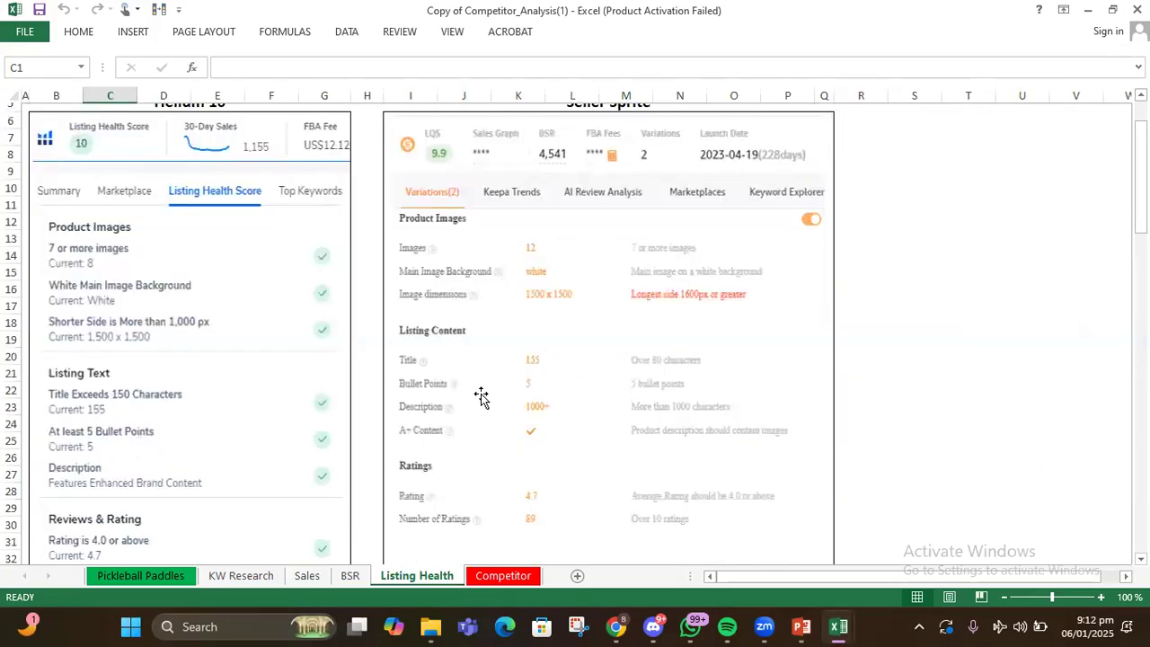
pyautogui.scroll(-1, 482, 399)
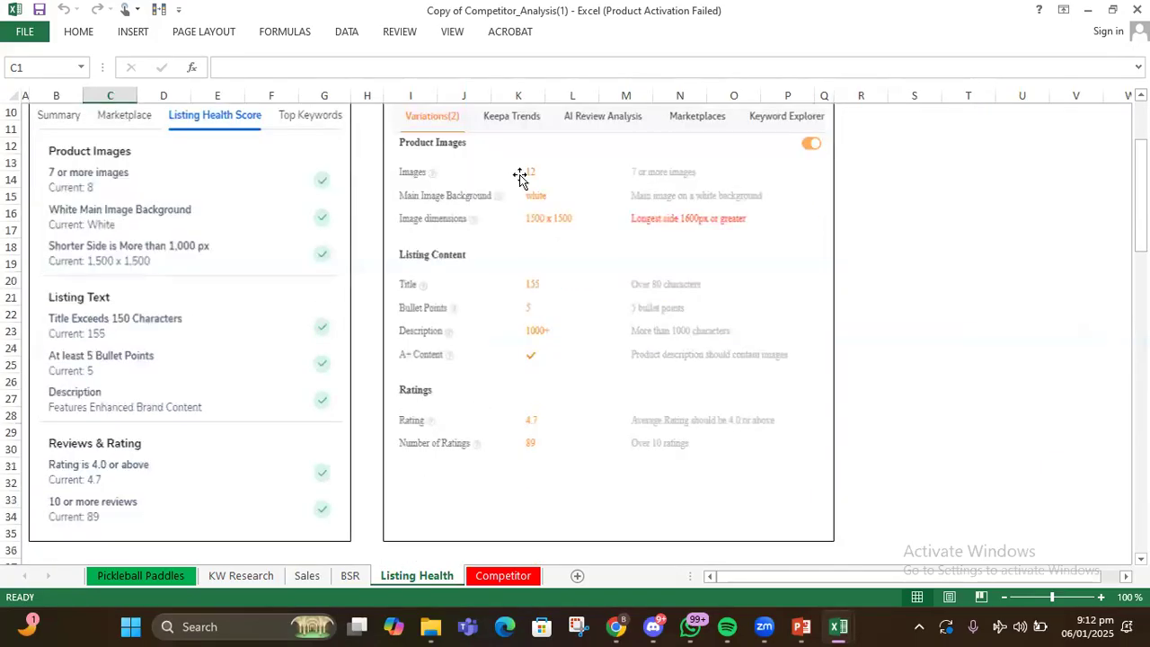
pyautogui.scroll(2, 606, 336)
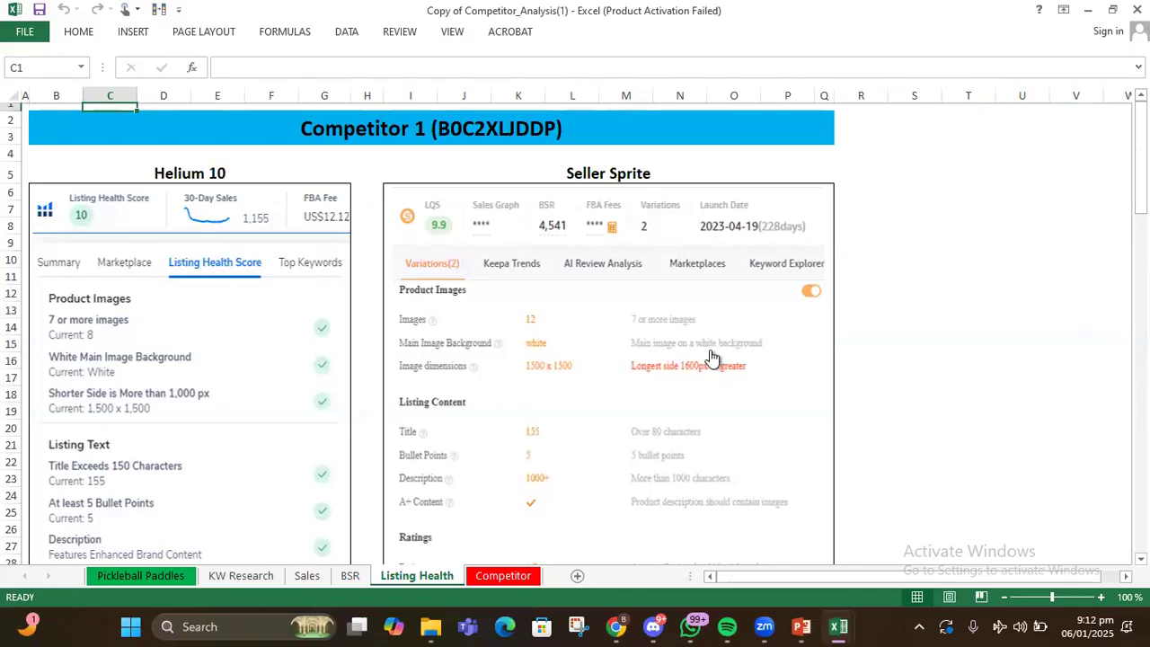
# Switch to Chrome and run the Helium 10 Xray product research on the HIPHOP PANDA Hooded Towel listing.
pyautogui.click(616, 626)
pyautogui.click(582, 19)
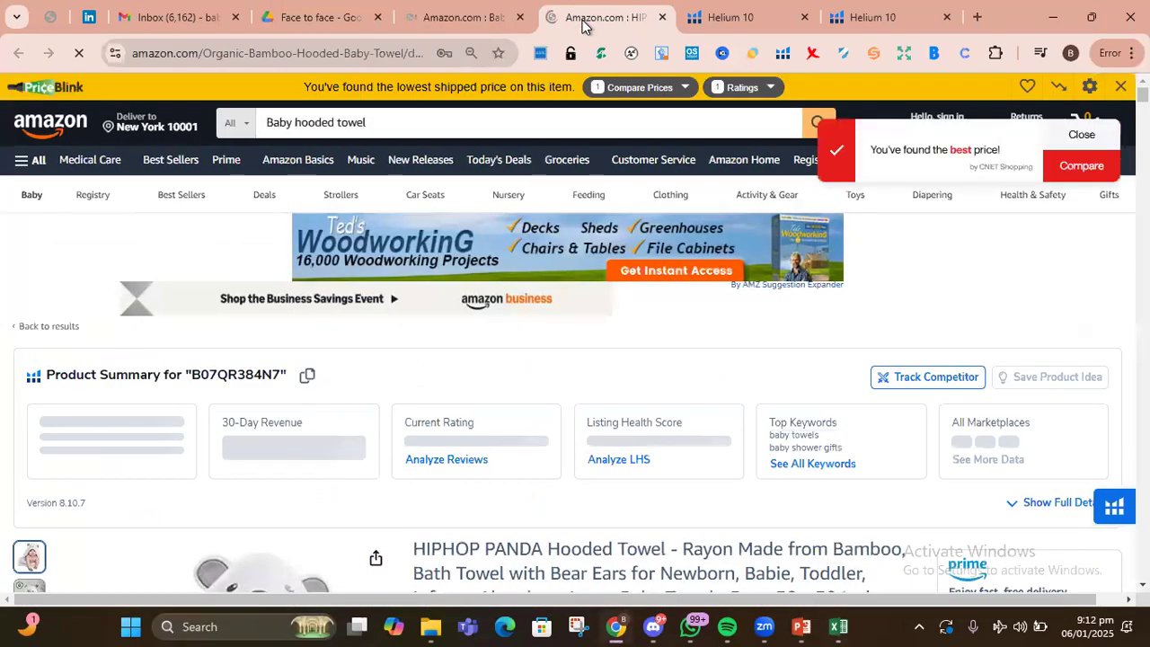
pyautogui.click(784, 56)
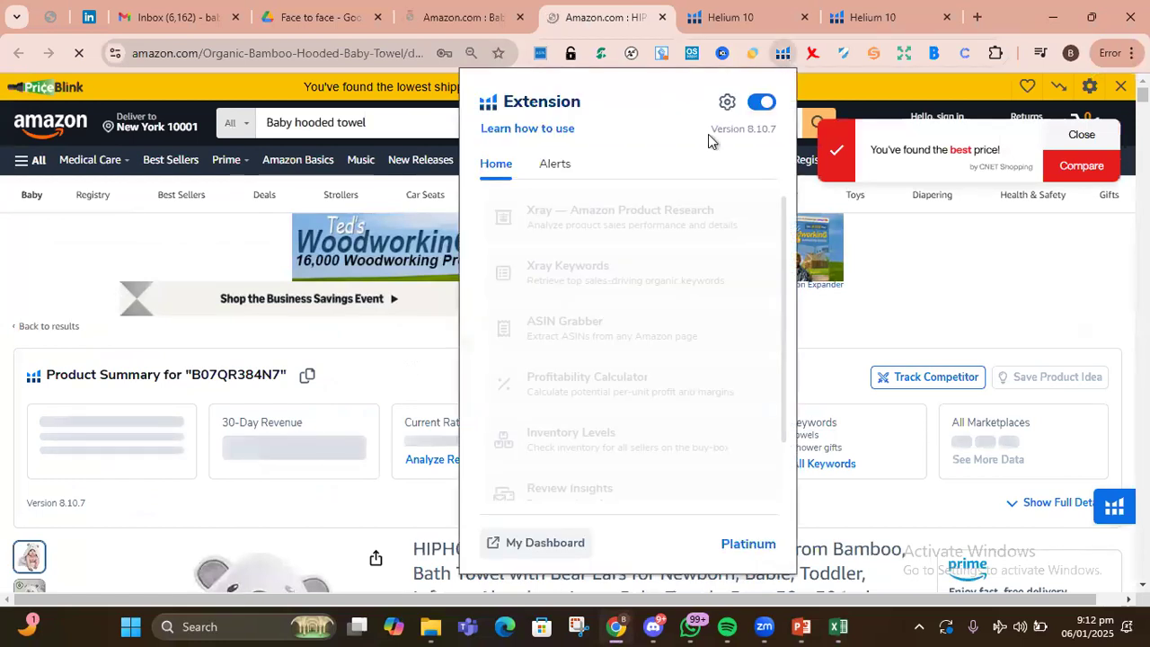
pyautogui.click(582, 229)
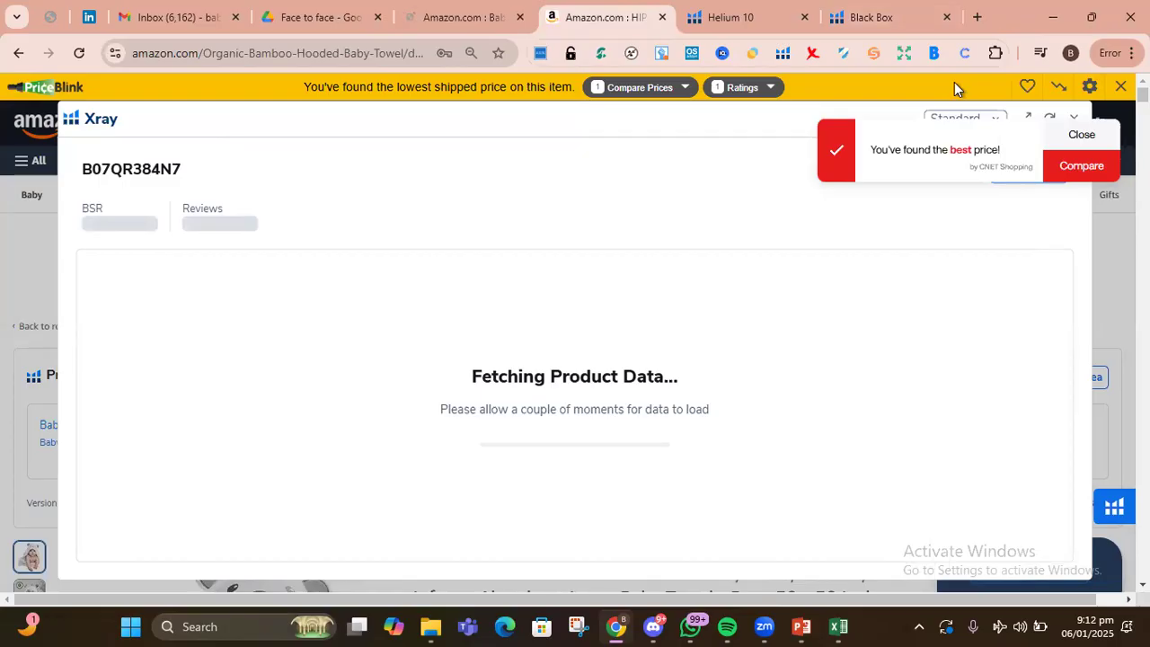
pyautogui.click(968, 119)
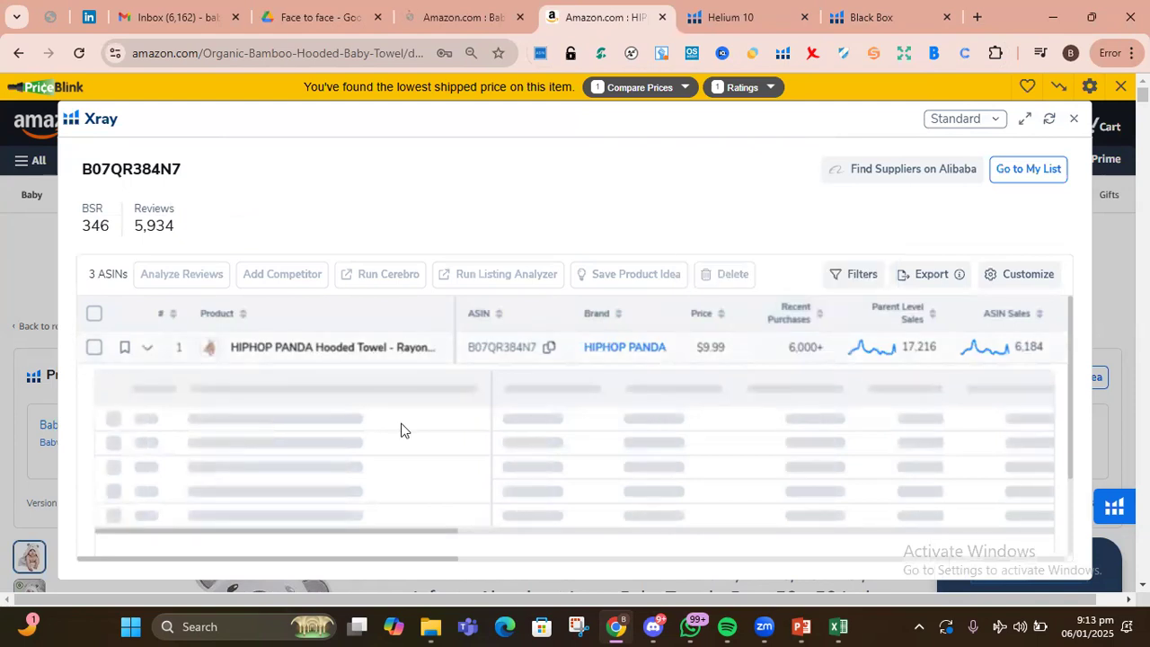
# Return to the Copy of Competitor_Analysis(1) workbook in Excel and check the Sales sheet layout for Competitor 1.
pyautogui.click(838, 626)
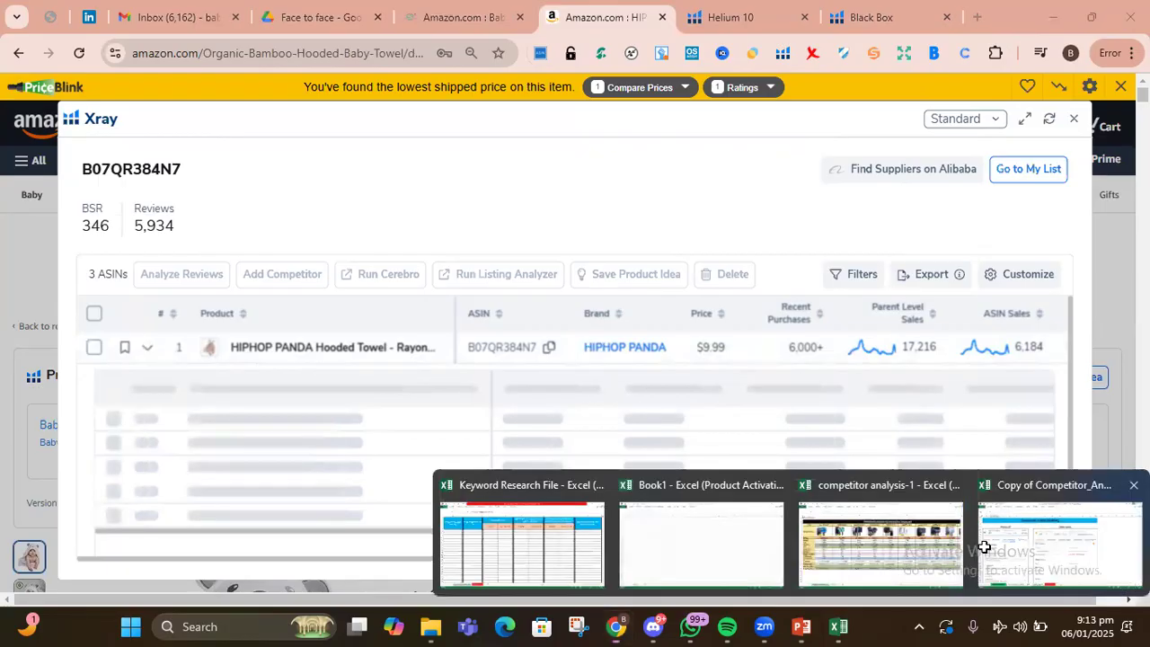
pyautogui.click(985, 546)
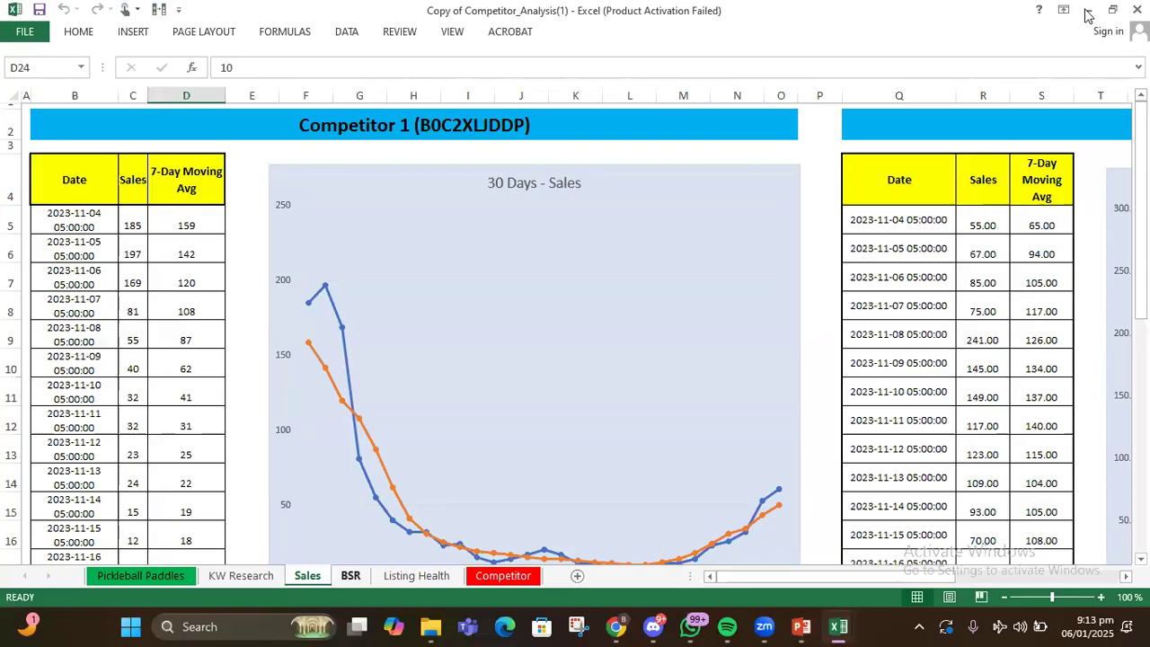
# Switch to Chrome and download the 30-day sales graph of the parent HIPHOP PANDA Hooded Towel from Xray as an XLS file.
pyautogui.hotkey('alt', 'Tab')
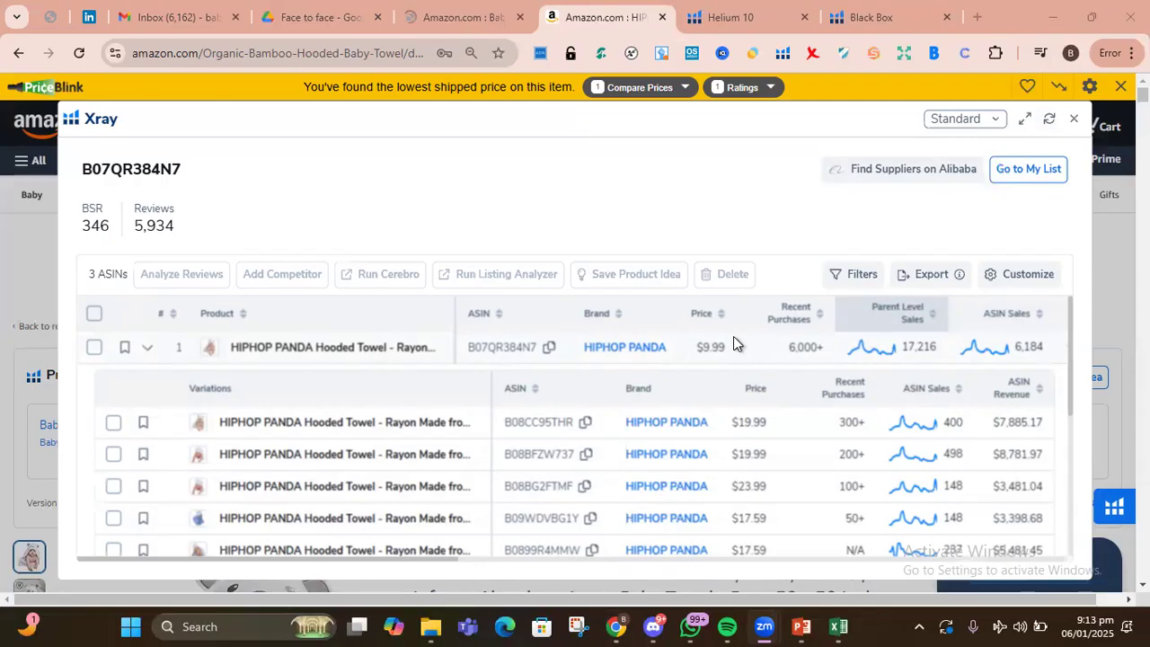
pyautogui.hscroll(2, 733, 336)
pyautogui.hscroll(3, 733, 336)
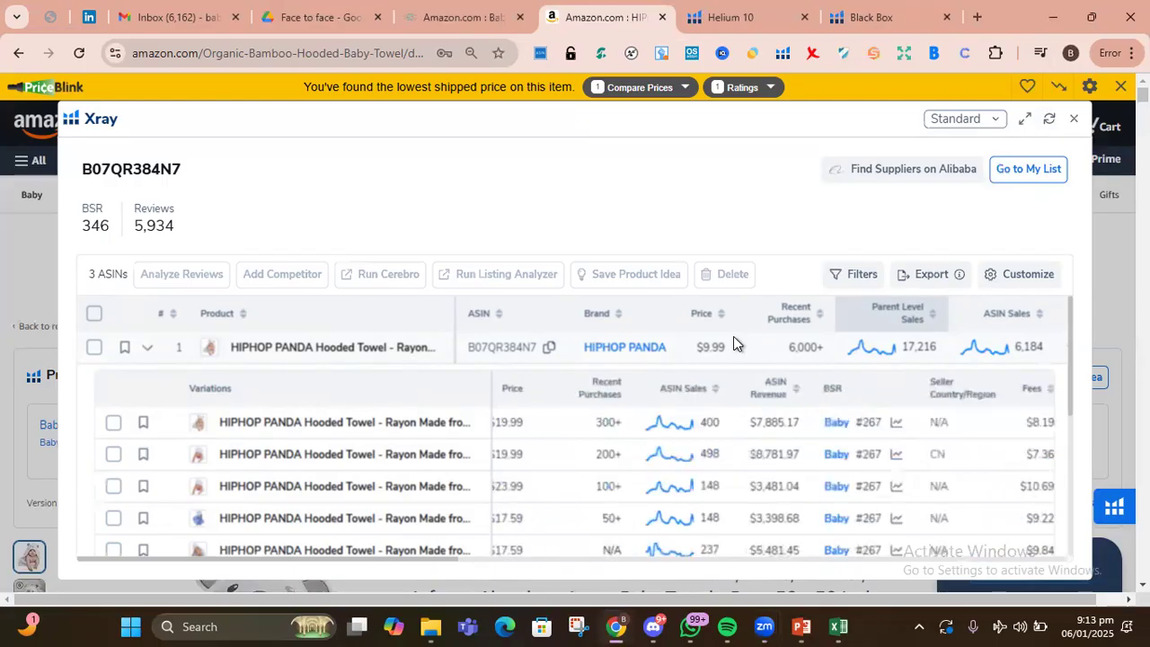
pyautogui.hscroll(4, 733, 338)
pyautogui.hscroll(2, 733, 336)
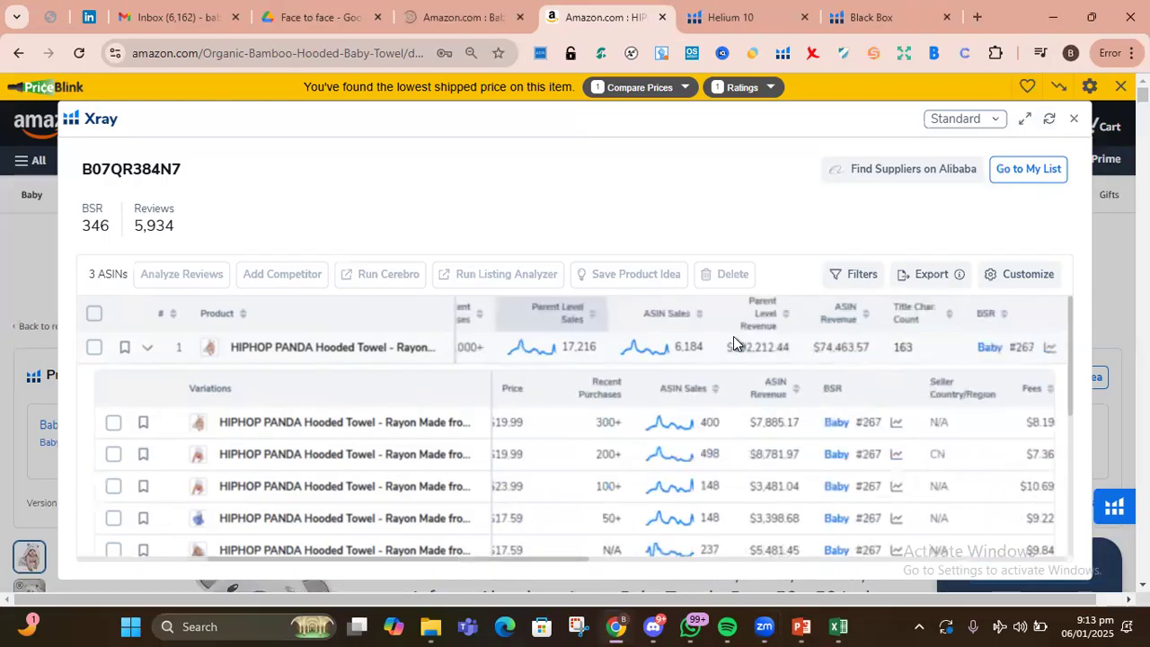
pyautogui.hscroll(1, 733, 343)
pyautogui.hscroll(1, 733, 336)
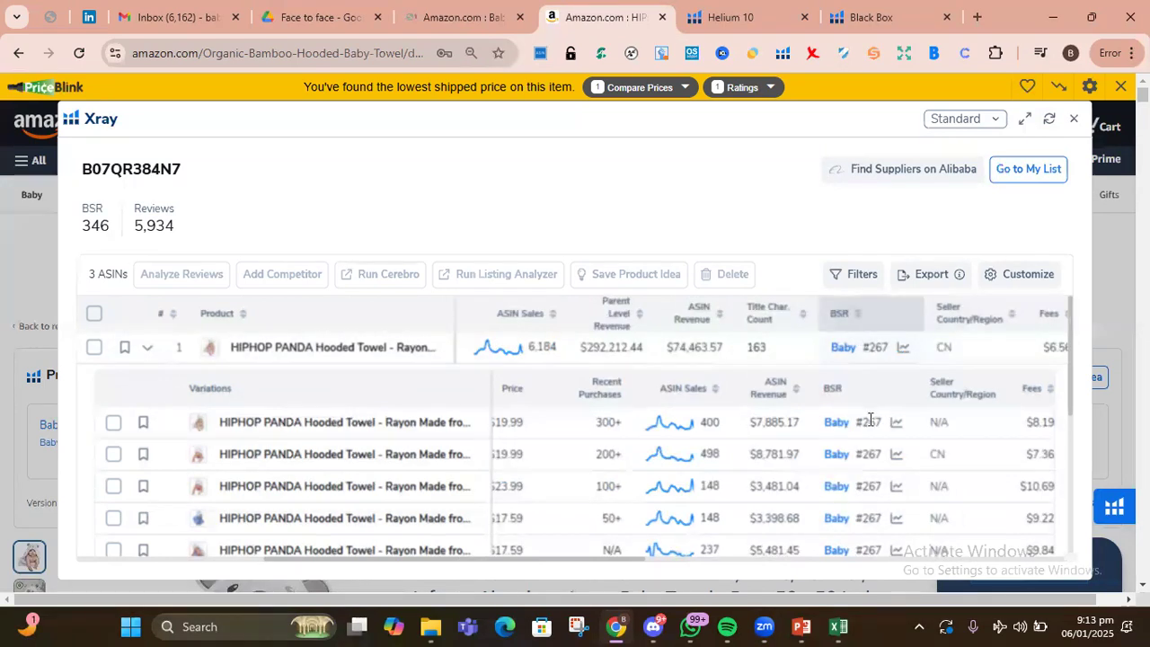
pyautogui.click(902, 347)
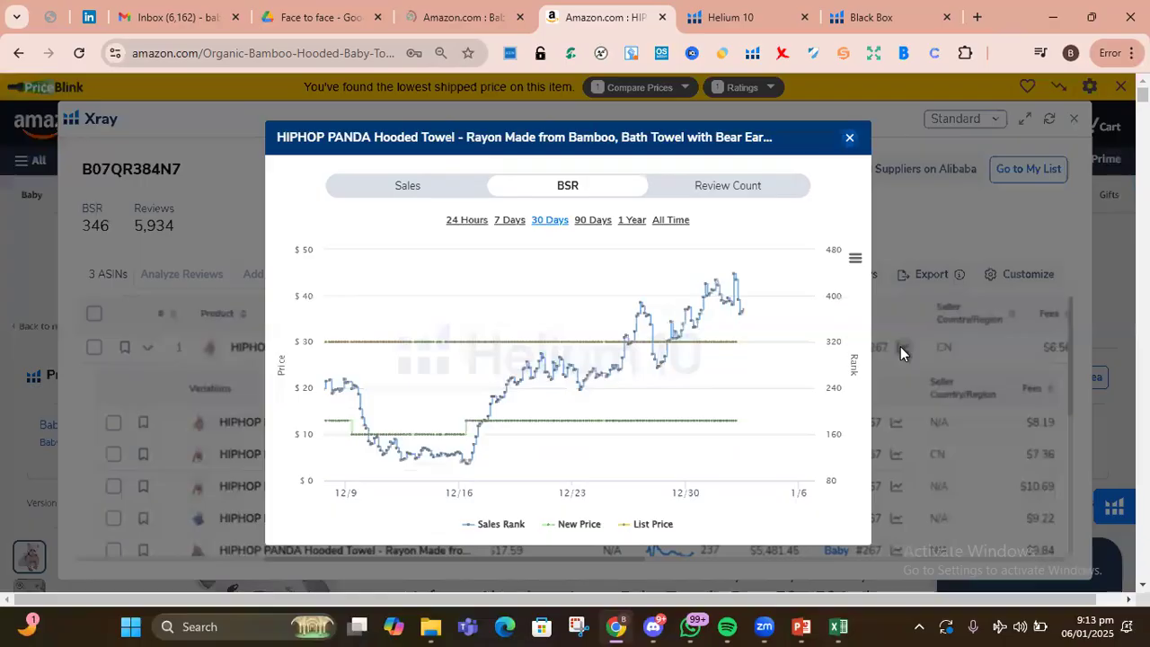
pyautogui.click(460, 197)
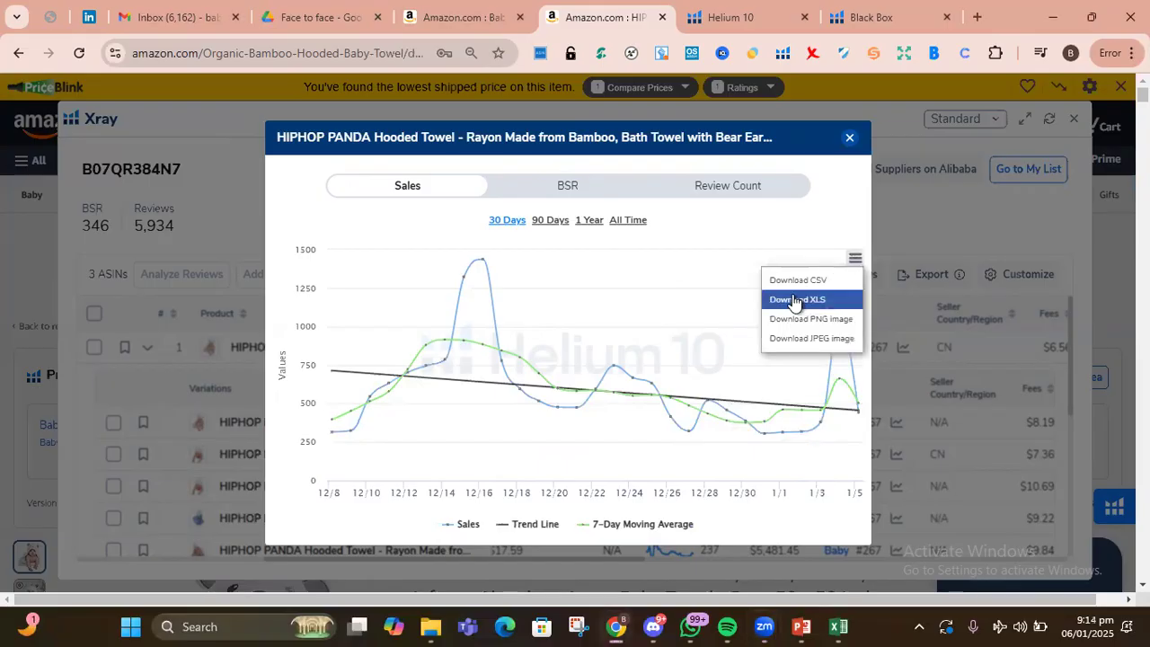
pyautogui.click(794, 300)
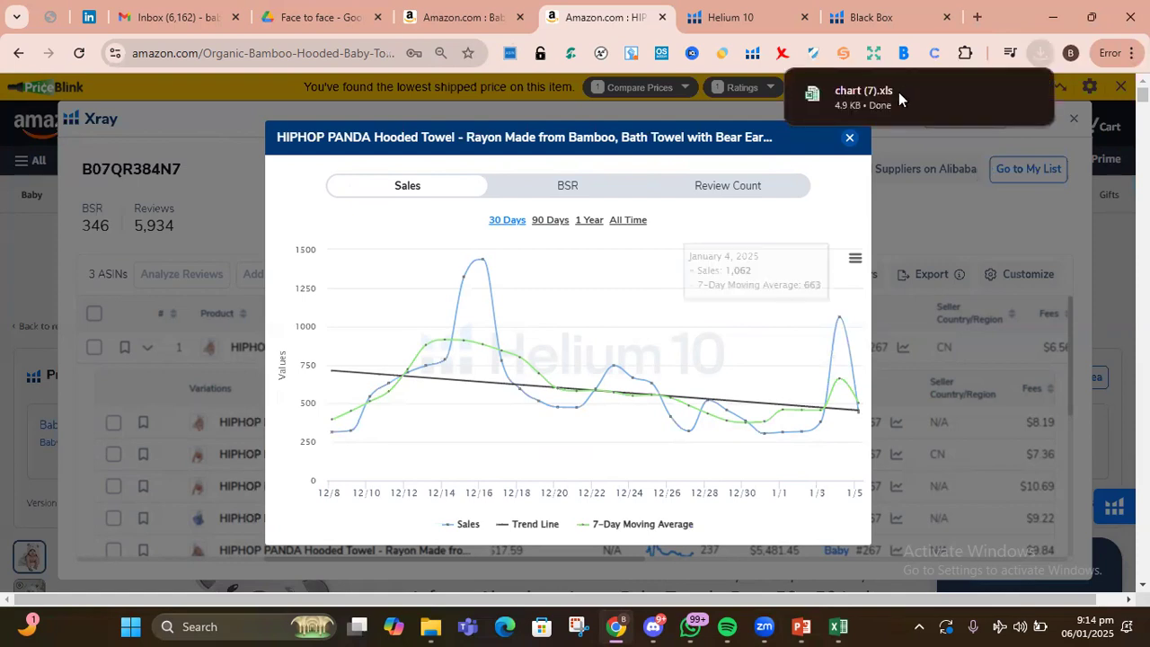
# Try to open the downloaded chart (7).xls directly from the browser and look for it among the open Excel workbooks.
pyautogui.moveTo(898, 91)
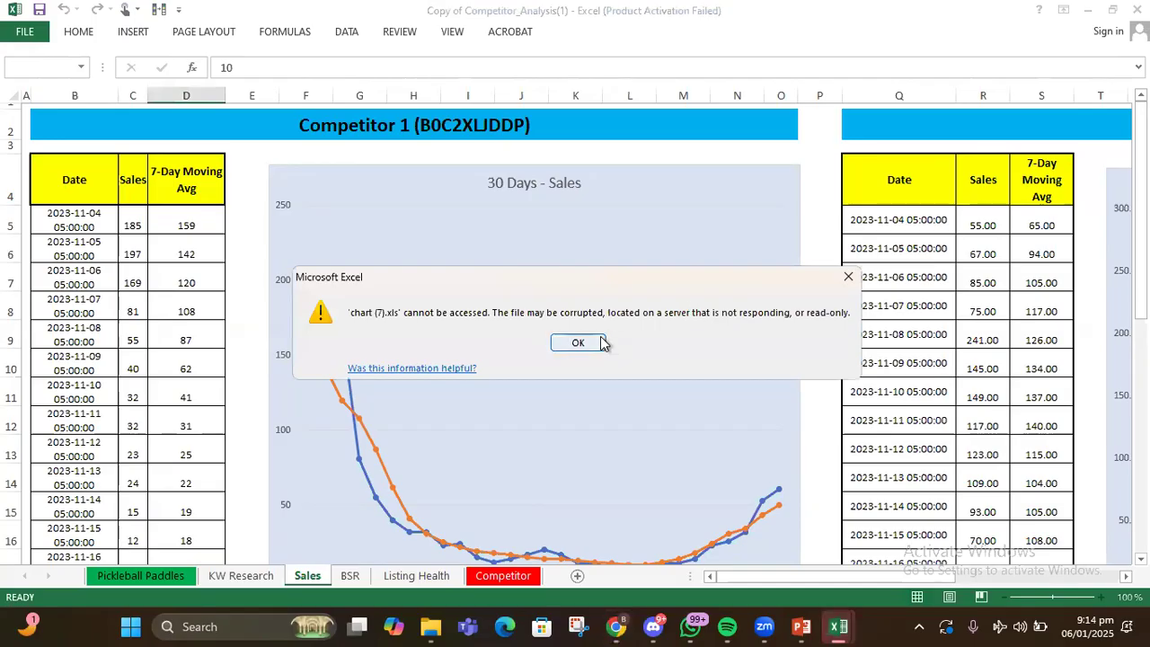
pyautogui.click(600, 342)
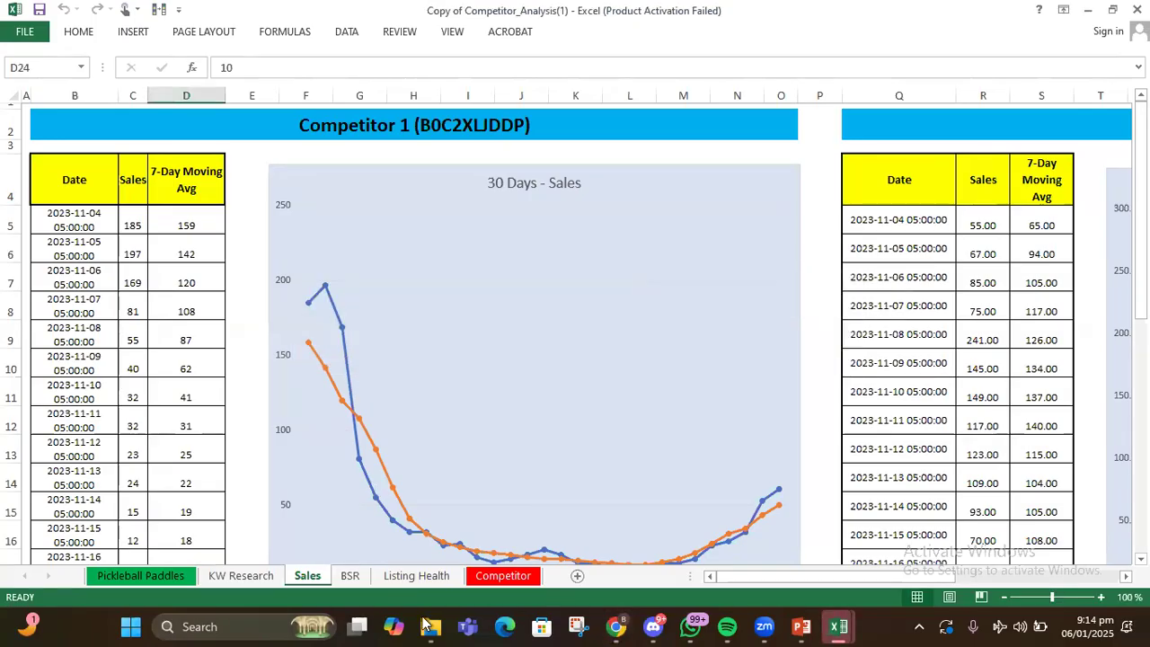
pyautogui.click(427, 625)
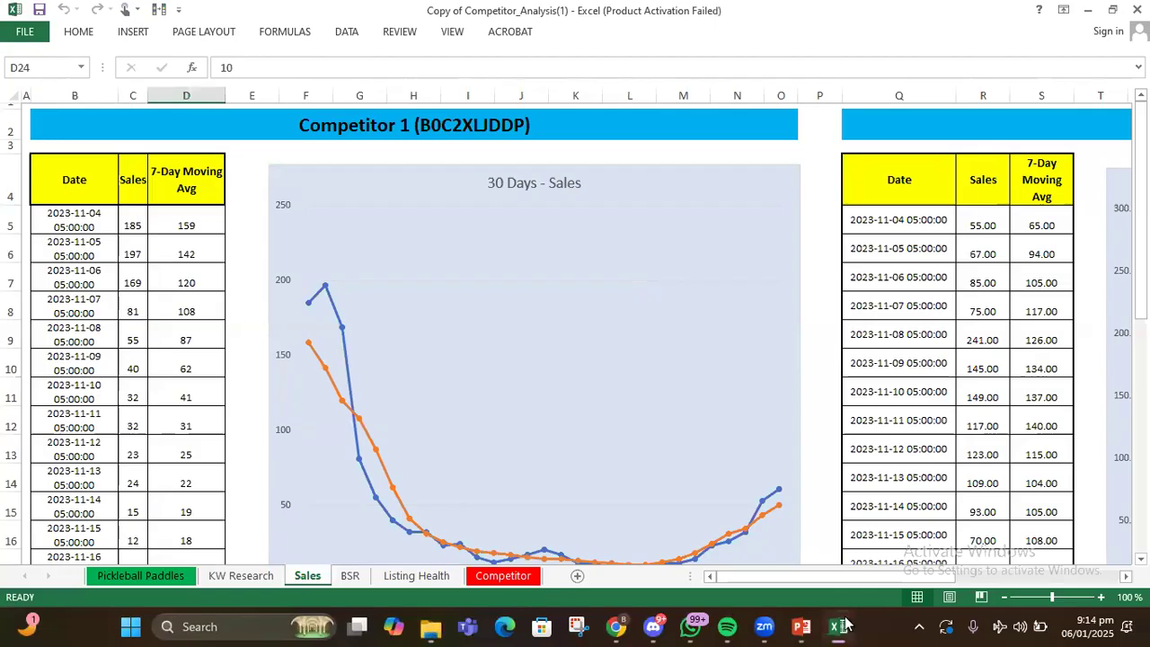
pyautogui.moveTo(844, 624)
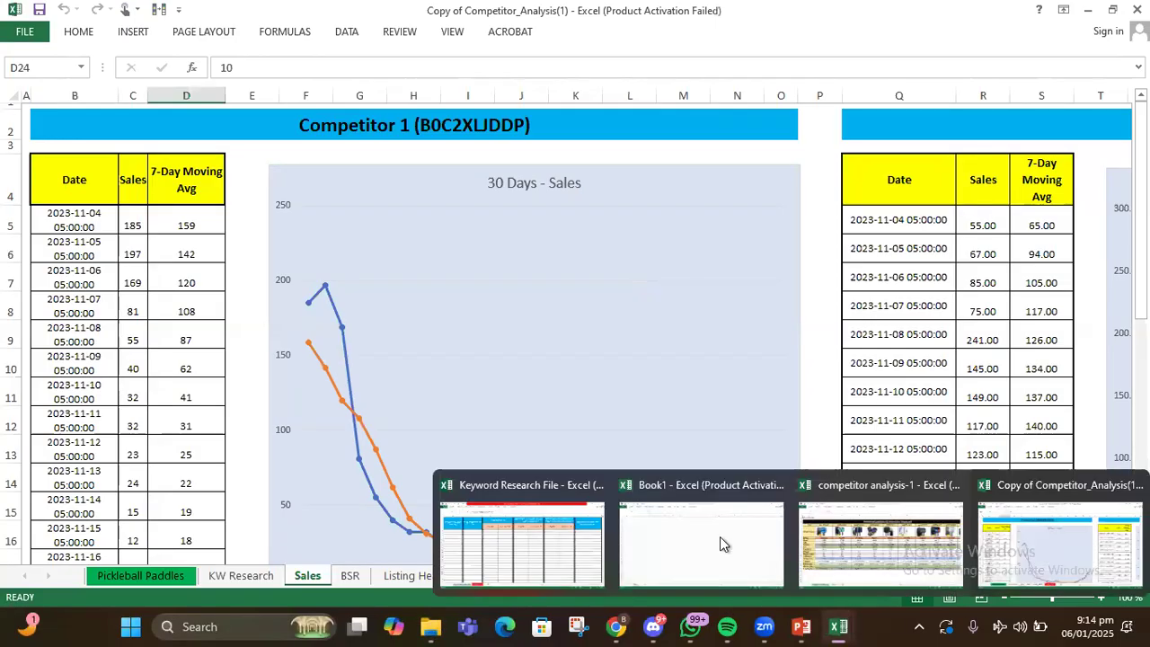
pyautogui.click(719, 536)
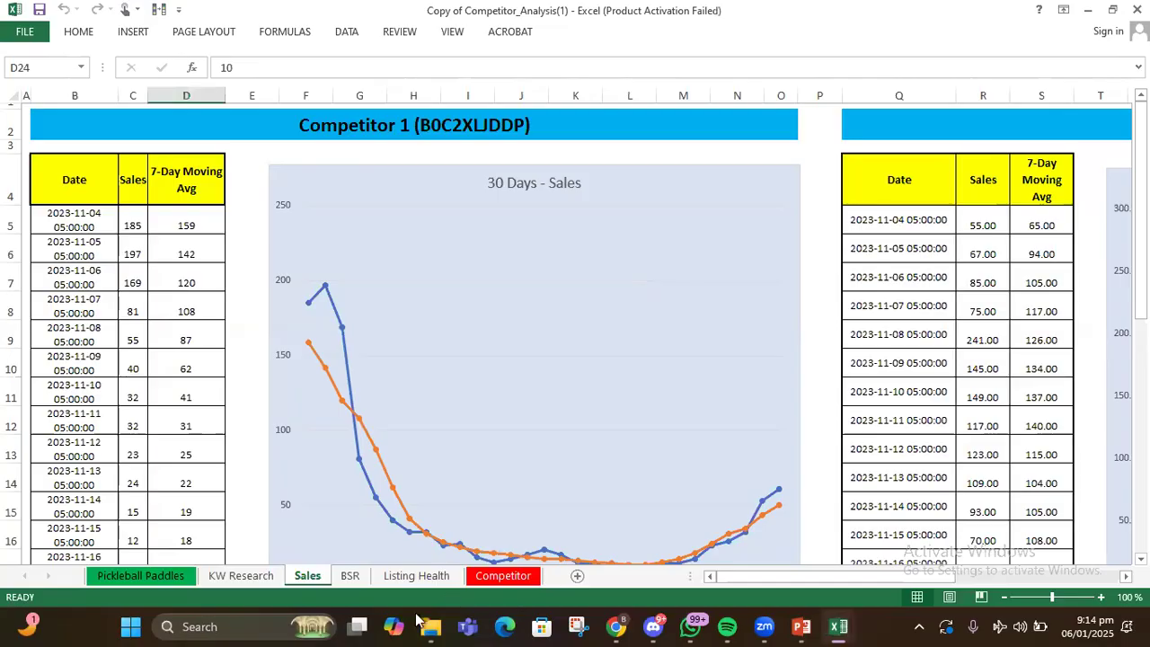
# Switch to File Explorer and open chart (7).xls from the Downloads folder in Excel, accepting the file despite its mismatched format.
pyautogui.click(427, 626)
pyautogui.scroll(2, 72, 180)
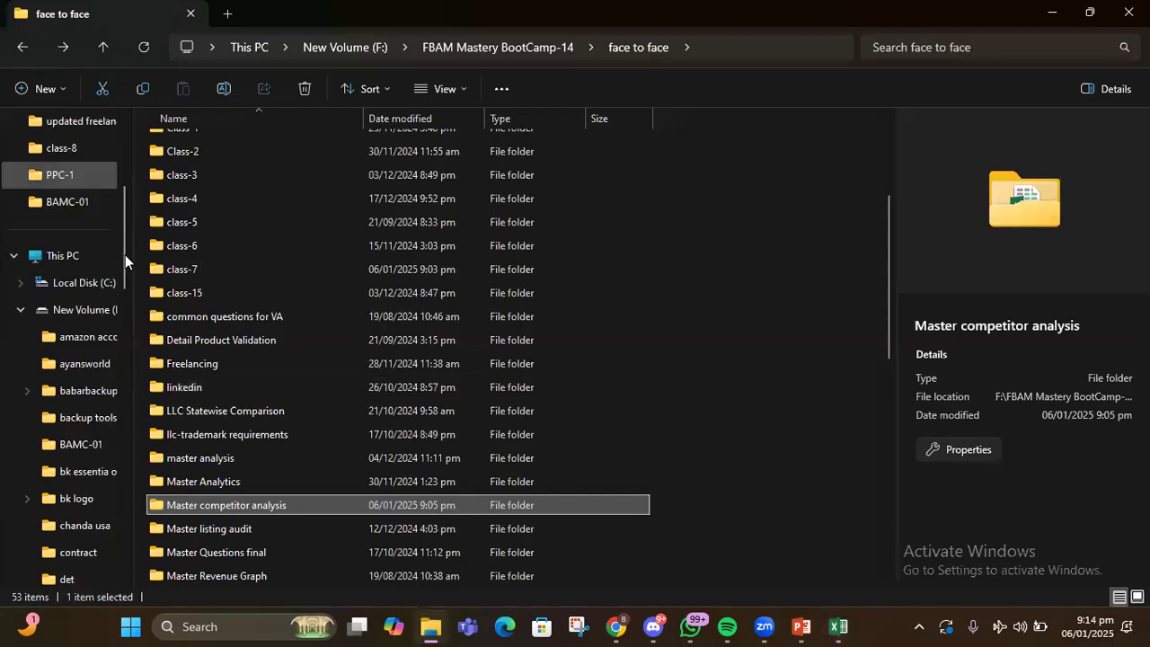
pyautogui.scroll(3, 89, 189)
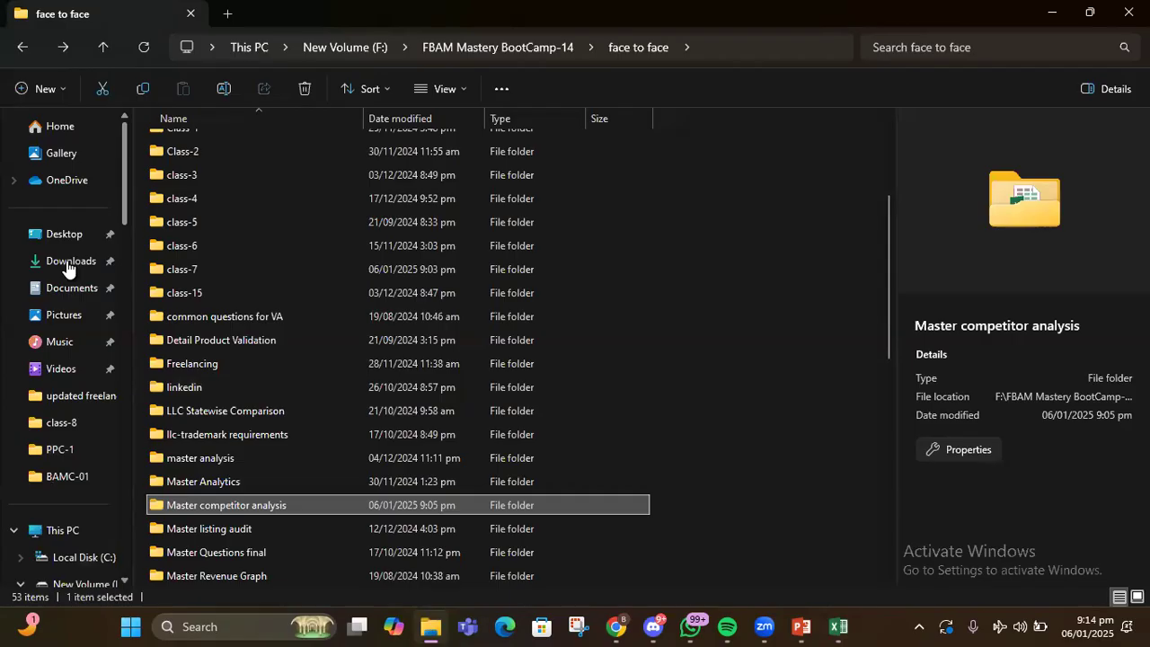
pyautogui.click(72, 261)
pyautogui.doubleClick(230, 171)
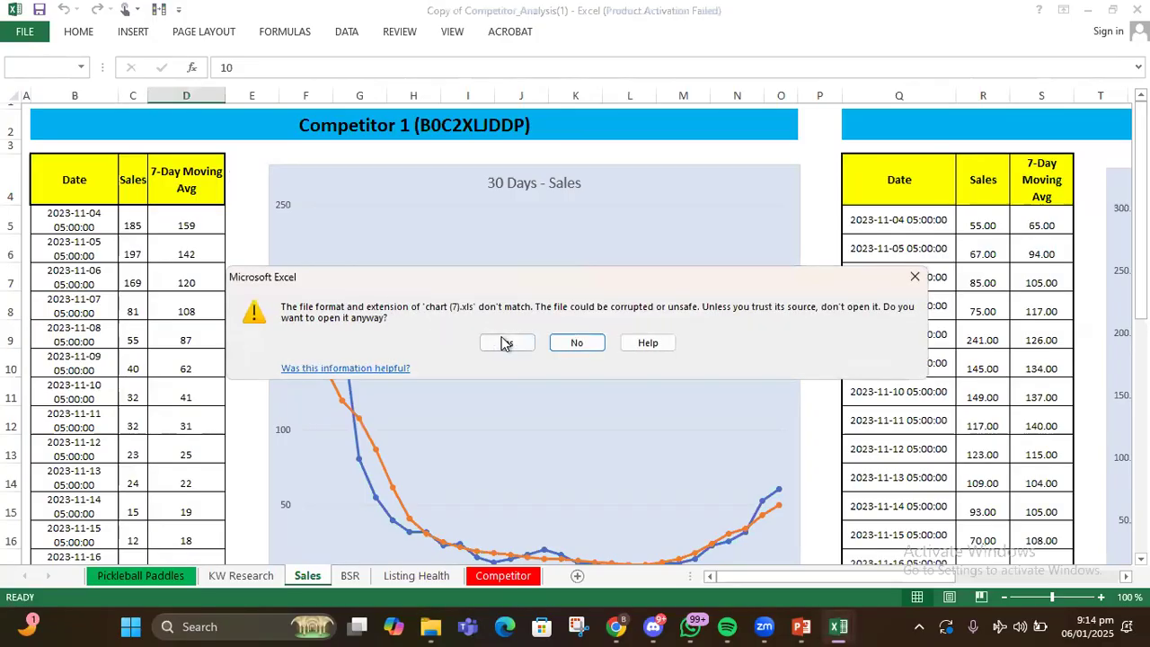
pyautogui.click(505, 340)
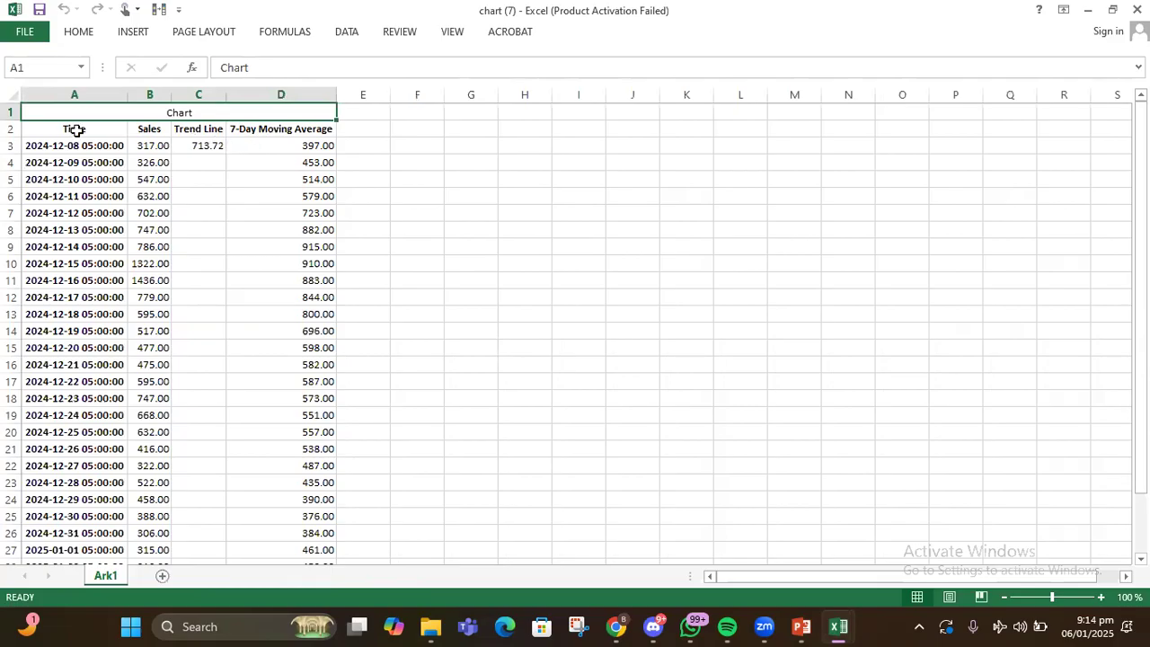
# Examine the Time, Sales and 7-Day Moving Average columns of the chart (7) workbook down to the last date.
pyautogui.click(182, 182)
pyautogui.click(111, 132)
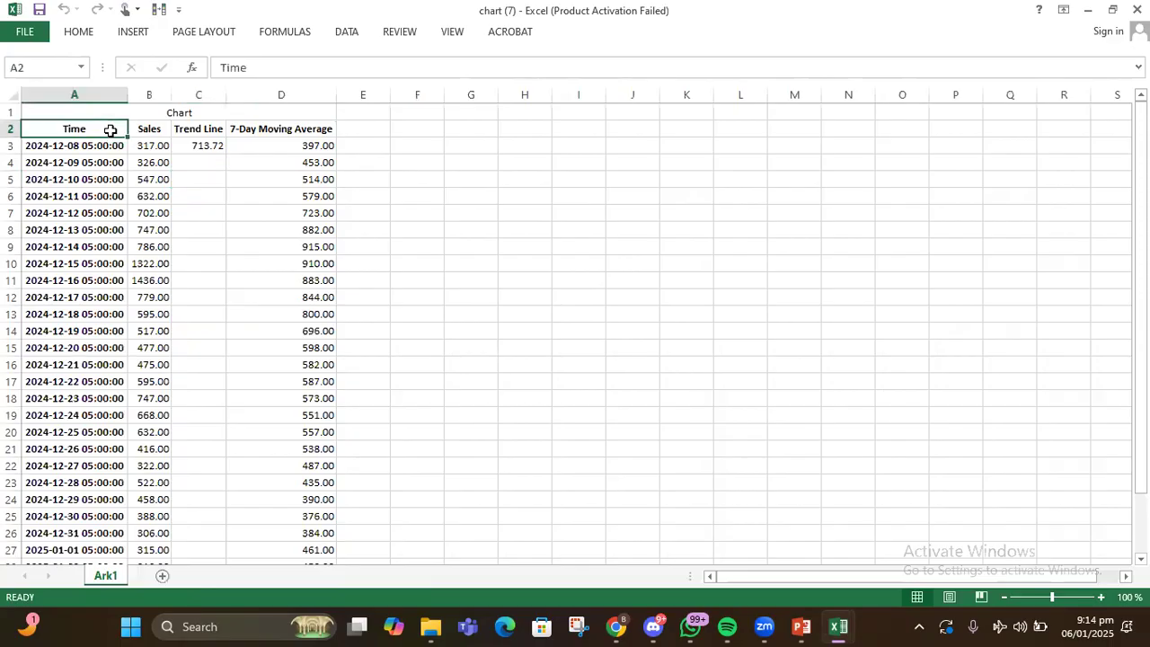
pyautogui.moveTo(110, 131); pyautogui.dragTo(112, 146)
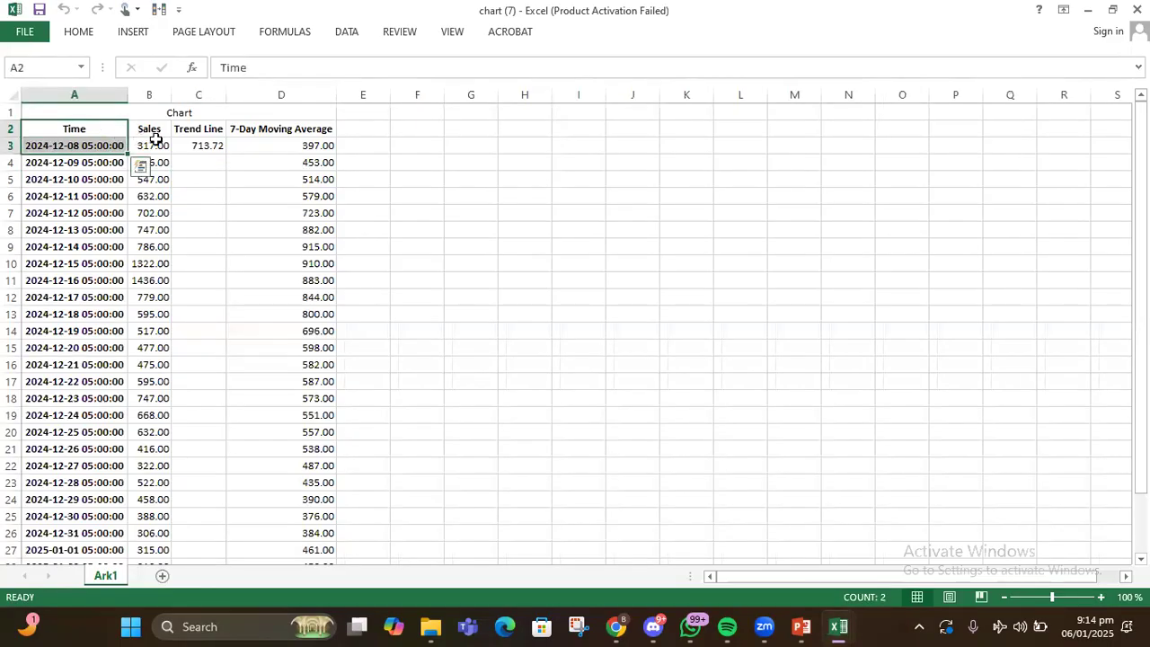
pyautogui.click(151, 146)
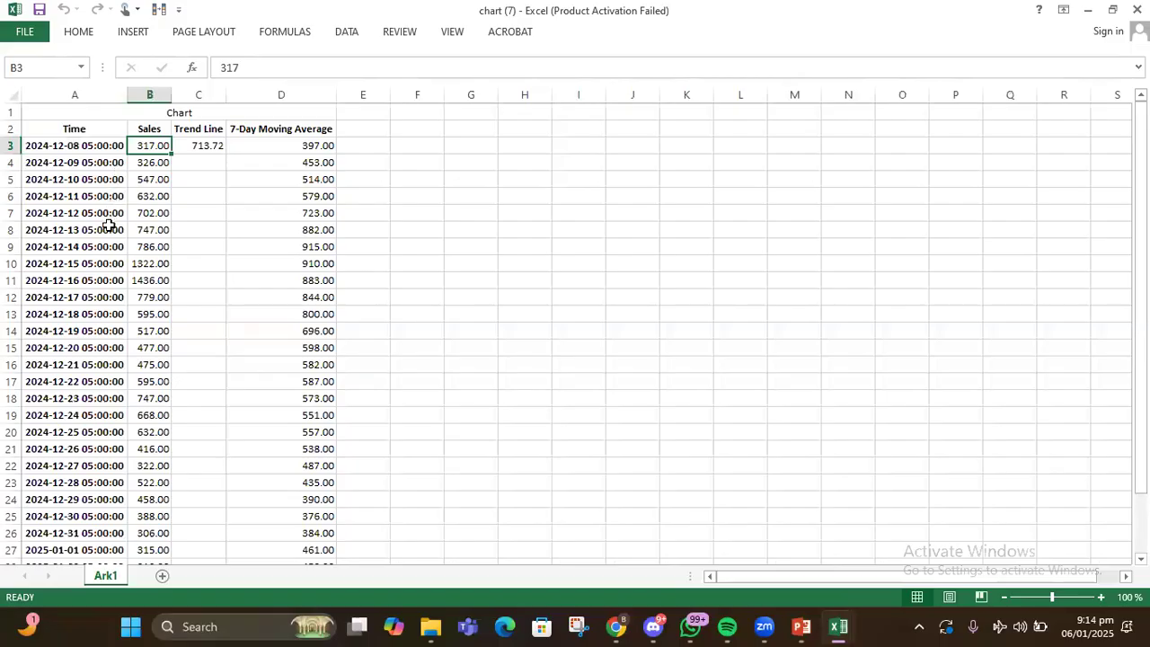
pyautogui.click(102, 148)
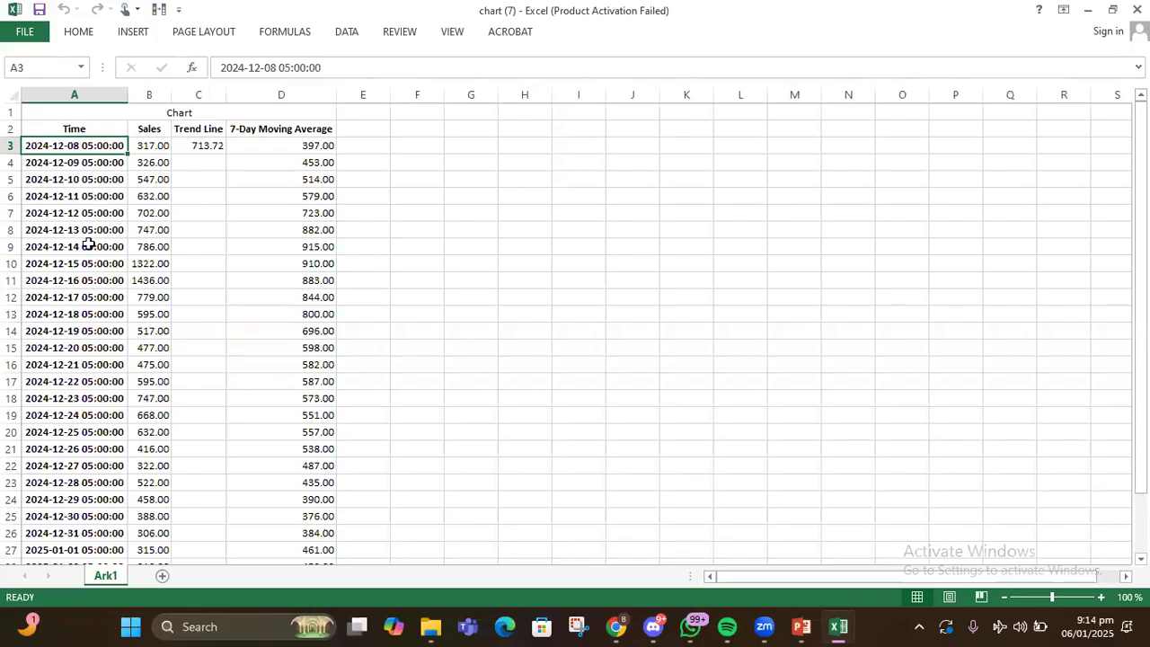
pyautogui.moveTo(153, 146); pyautogui.dragTo(160, 558)
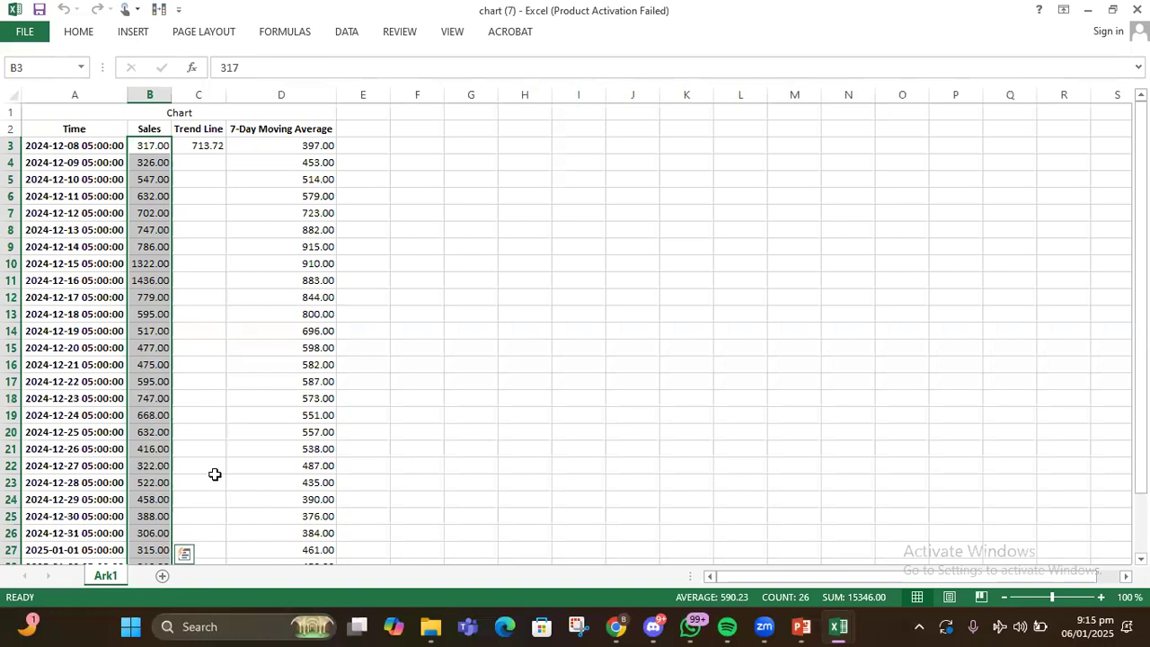
pyautogui.moveTo(288, 145); pyautogui.dragTo(269, 362)
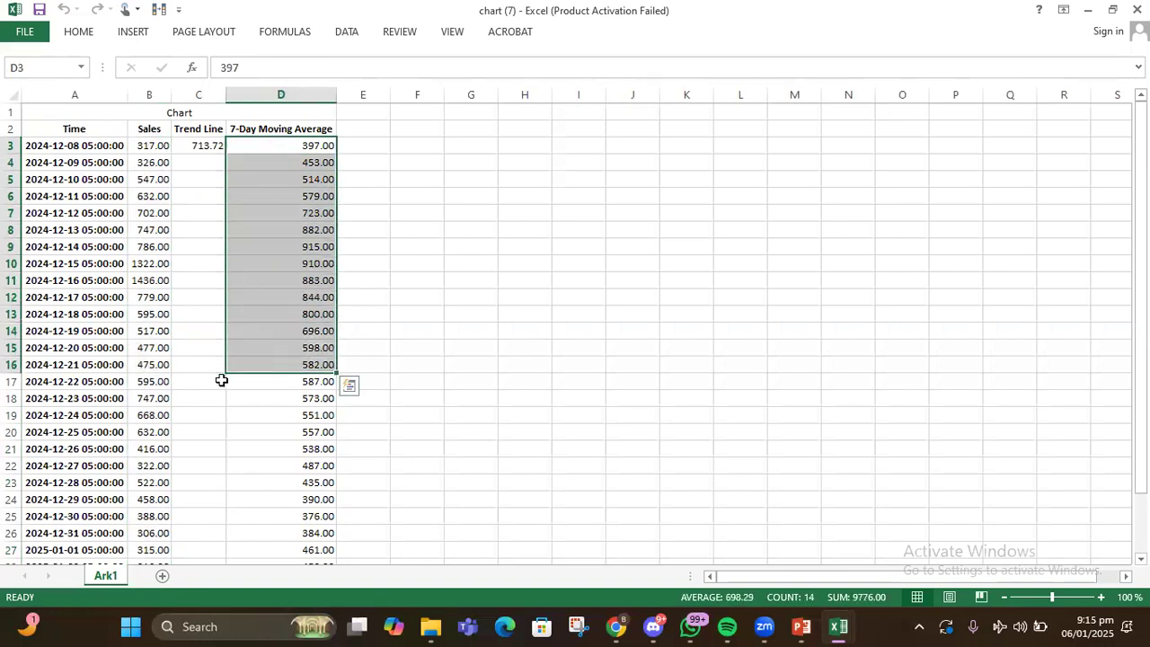
pyautogui.scroll(-2, 222, 380)
pyautogui.scroll(-1, 222, 380)
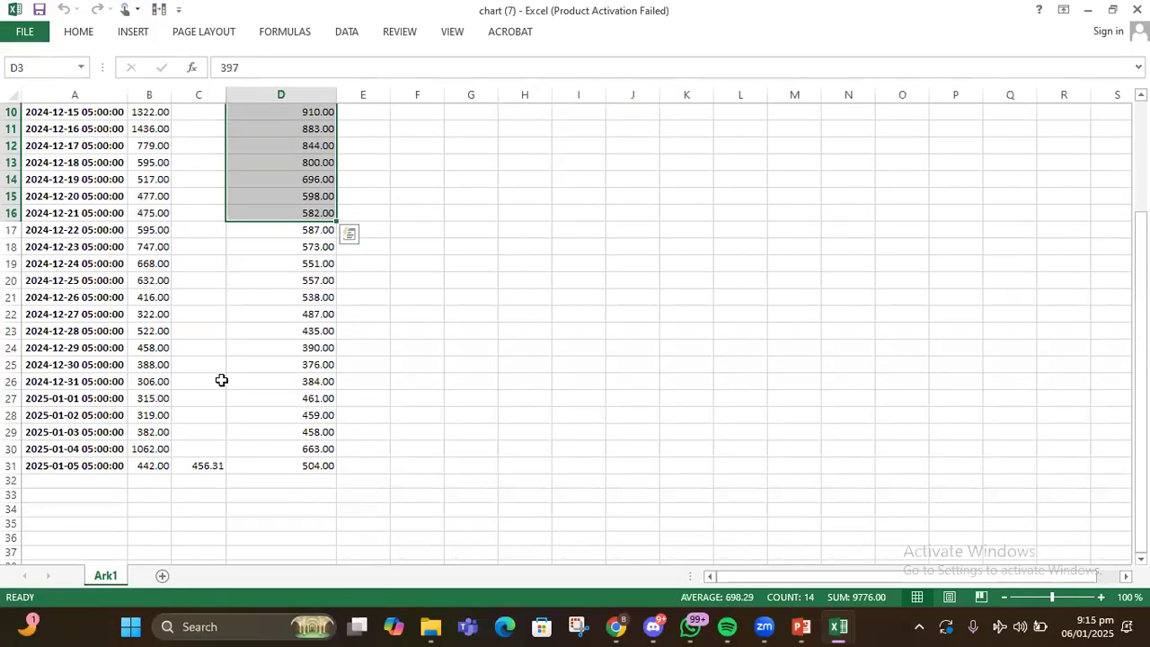
pyautogui.scroll(3, 222, 380)
pyautogui.scroll(-1, 222, 380)
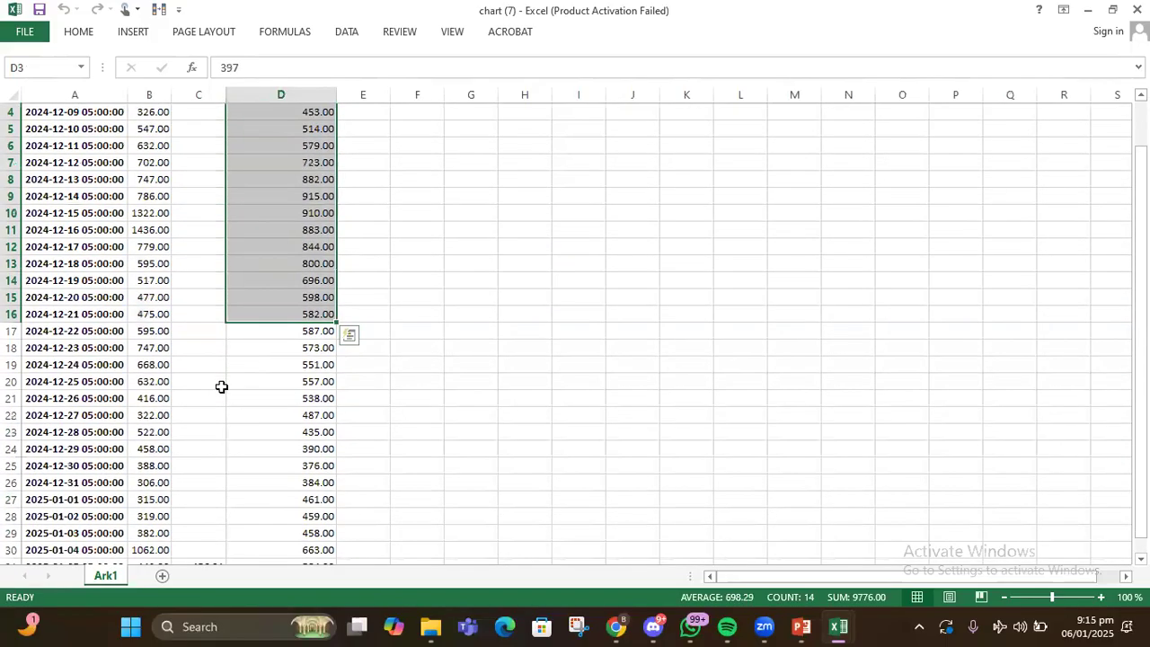
pyautogui.scroll(1, 214, 340)
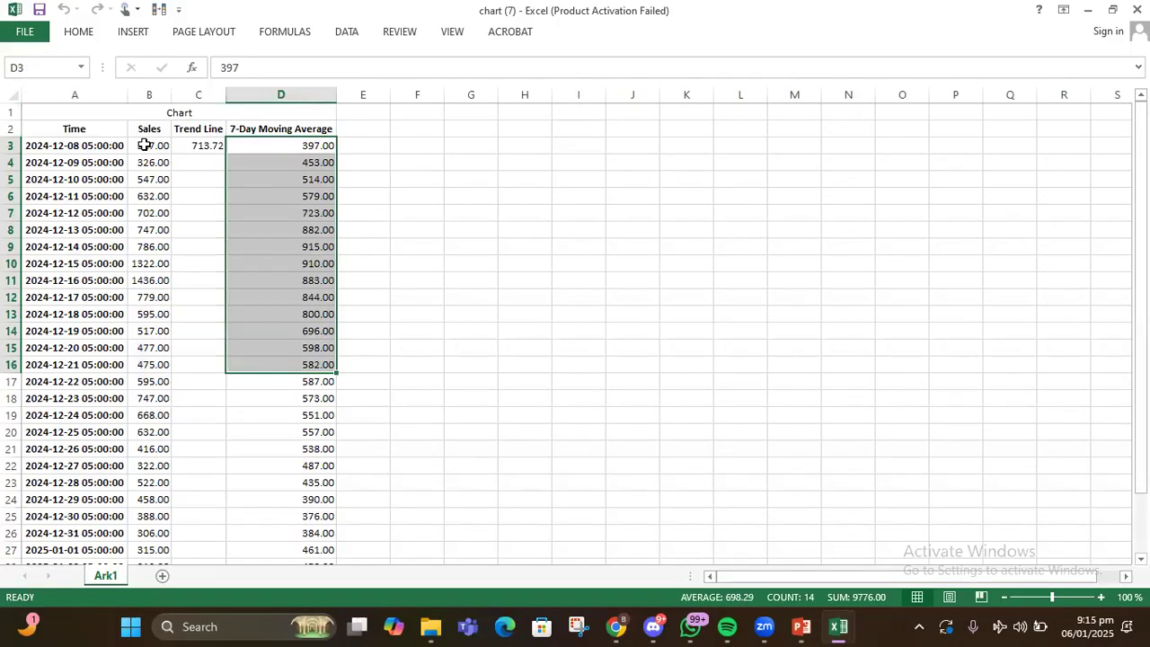
pyautogui.click(411, 126)
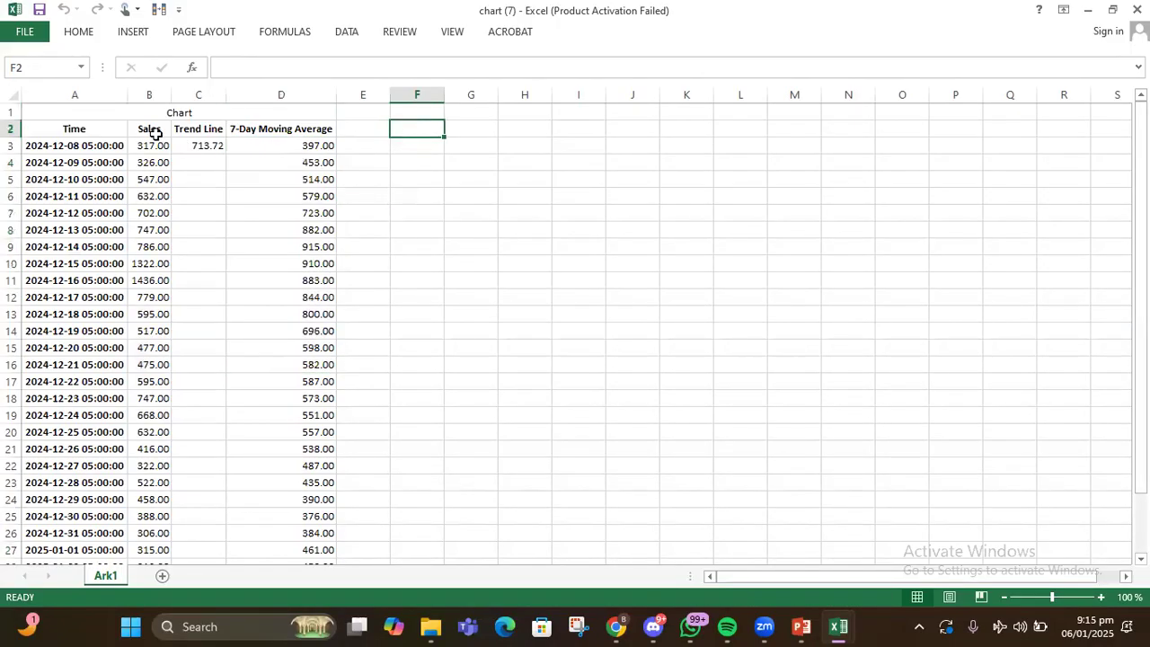
# Switch to Chrome and download the HIPHOP PANDA towel's 30-day sales graph as a JPEG image.
pyautogui.click(616, 626)
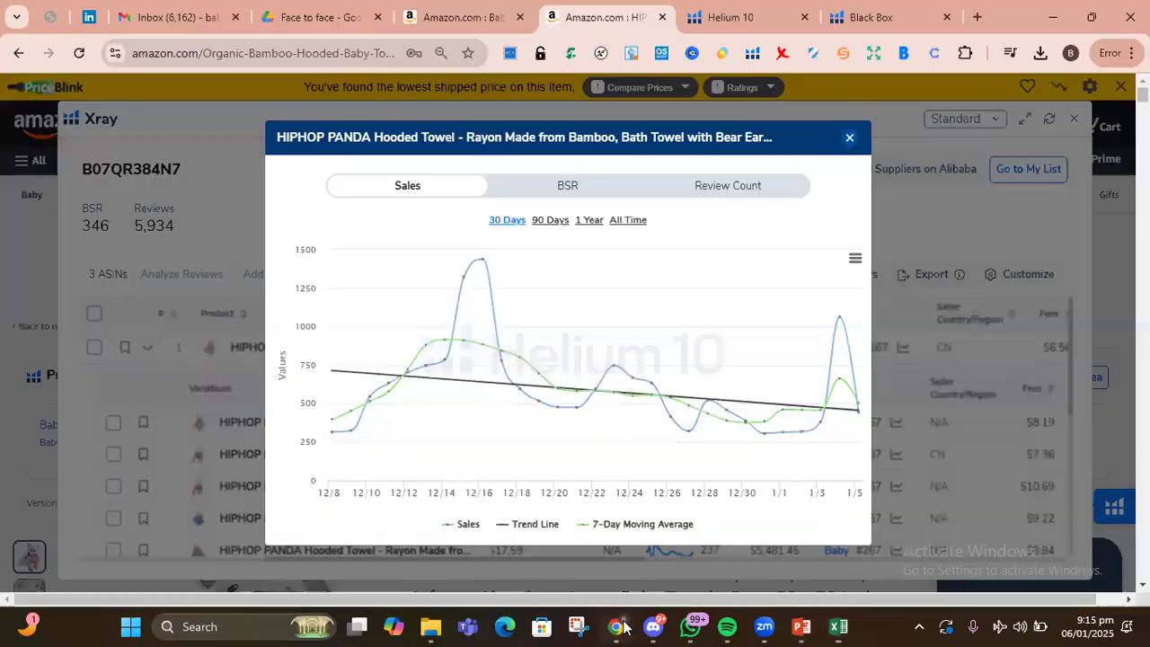
pyautogui.rightClick(635, 269)
pyautogui.click(832, 241)
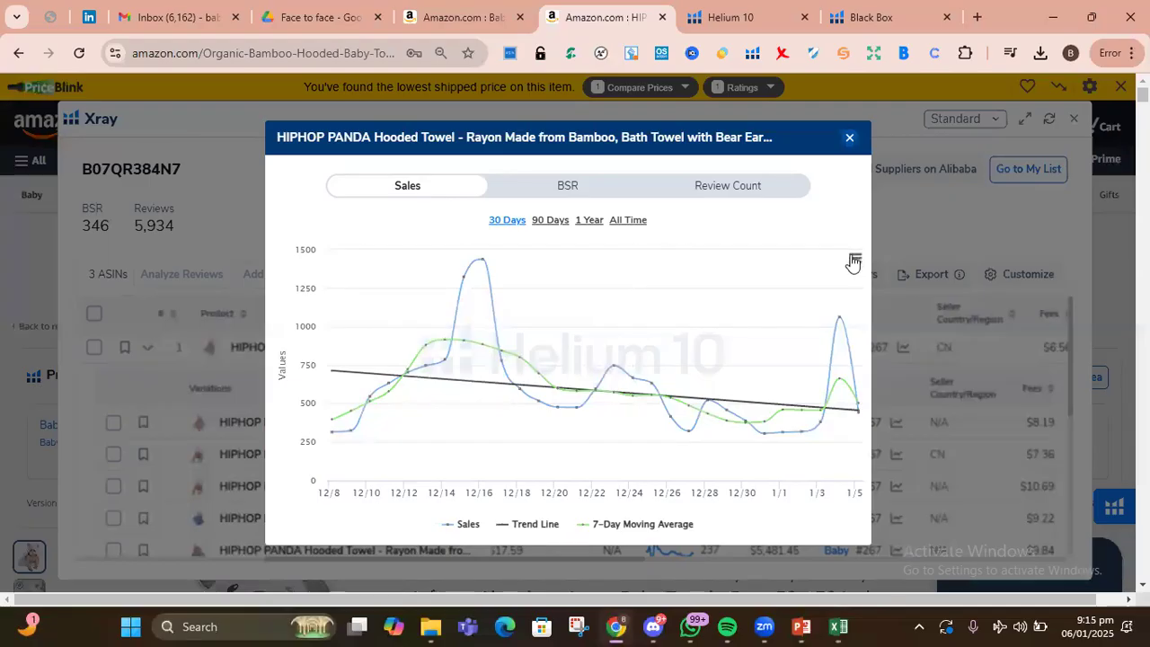
pyautogui.click(853, 261)
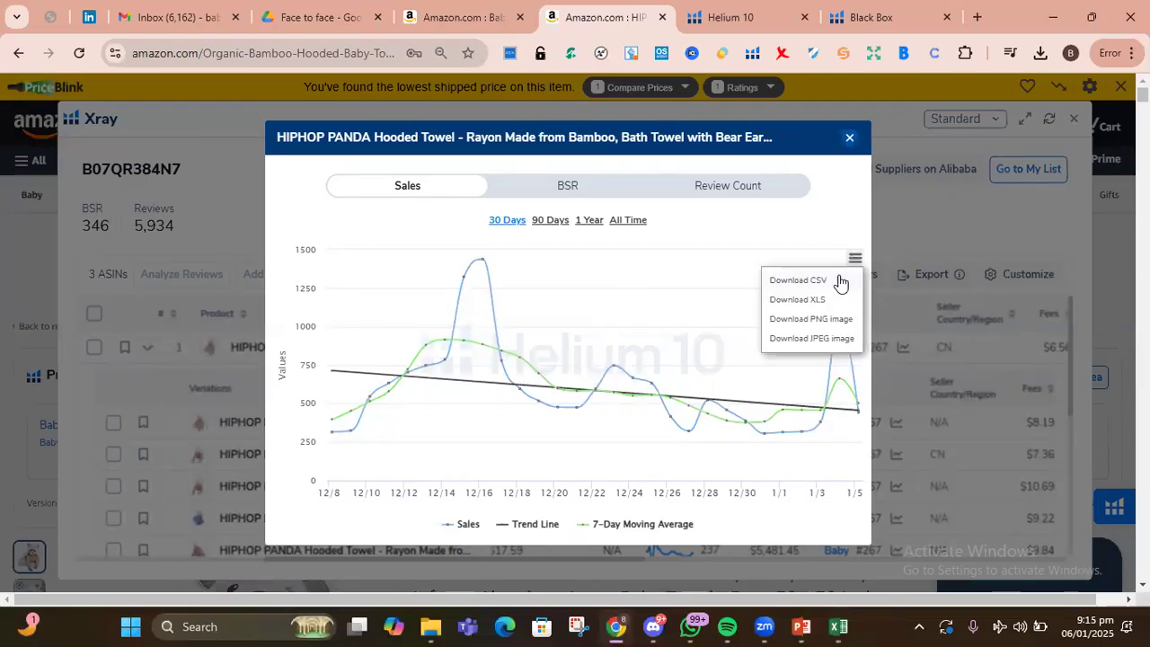
pyautogui.click(809, 341)
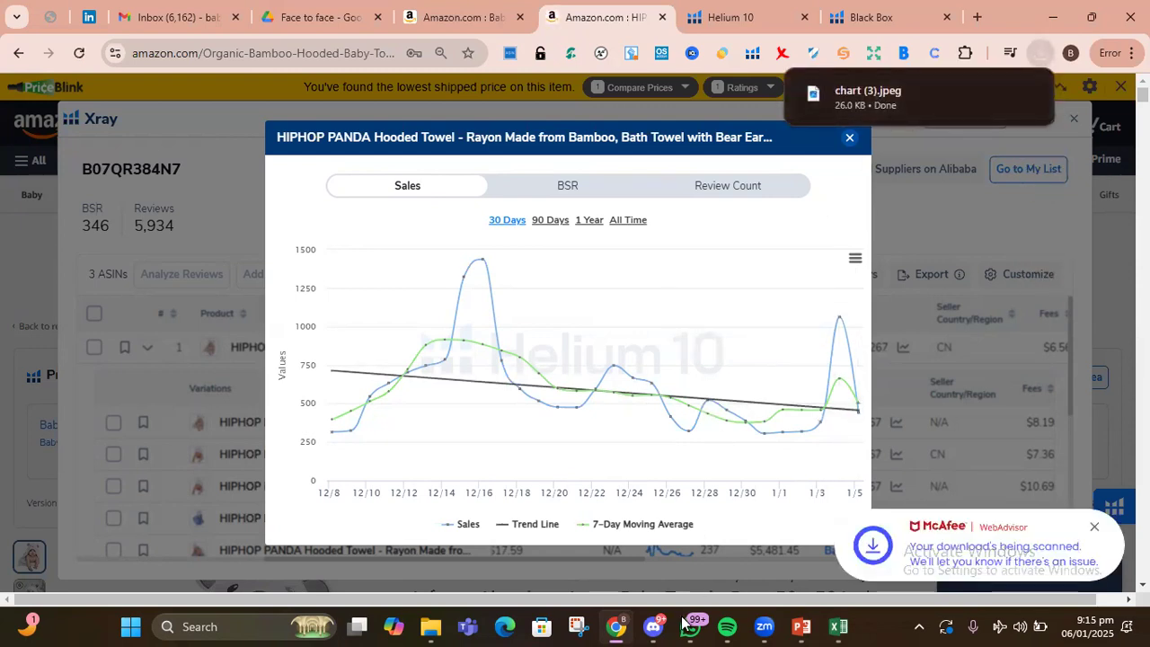
# Switch to the chart (7) workbook in Excel, insert the chart (3) picture from the Downloads folder and move it beside the sales data.
pyautogui.moveTo(838, 626)
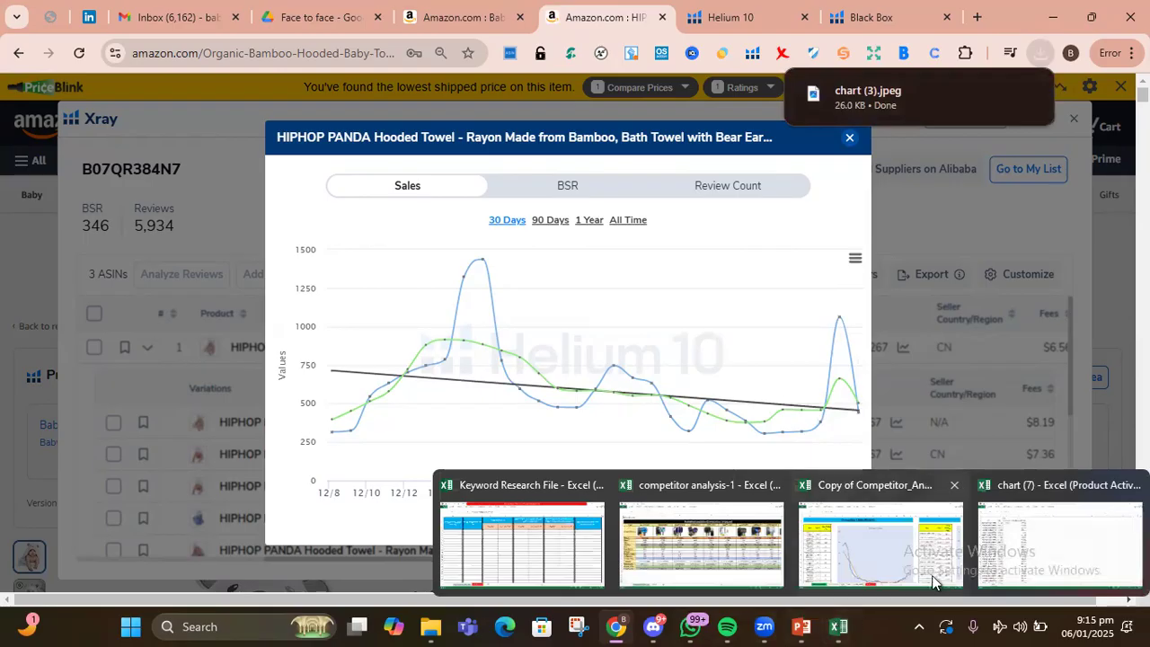
pyautogui.click(1006, 543)
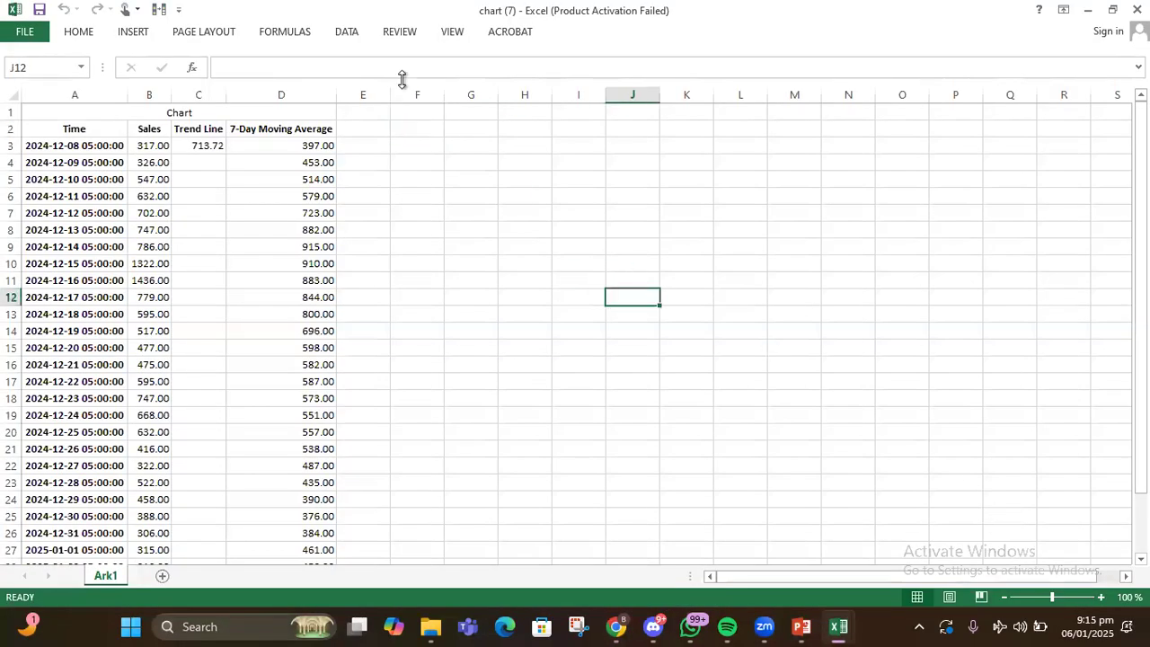
pyautogui.click(132, 33)
pyautogui.doubleClick(133, 32)
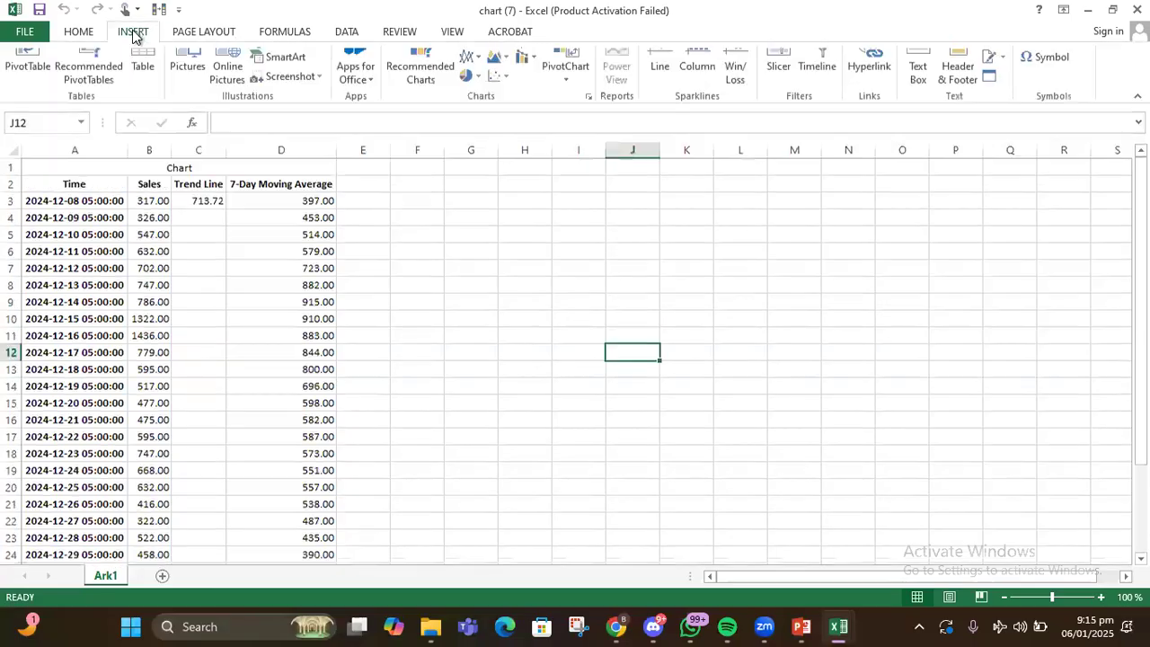
pyautogui.click(183, 76)
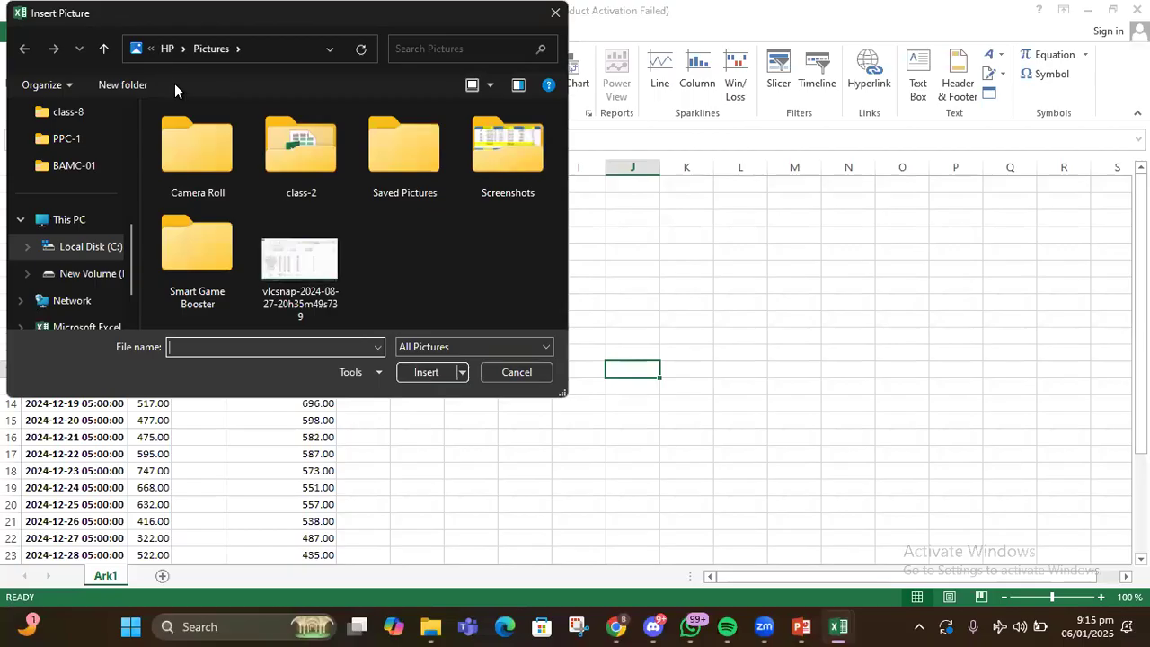
pyautogui.scroll(2, 124, 216)
pyautogui.scroll(2, 124, 215)
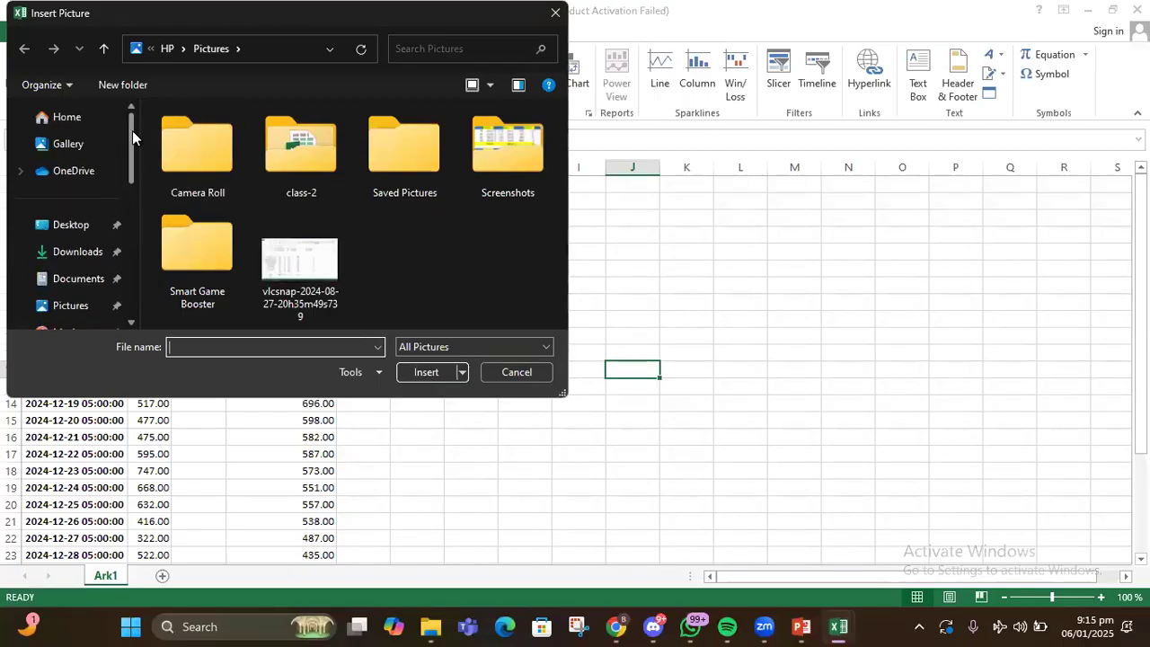
pyautogui.click(90, 257)
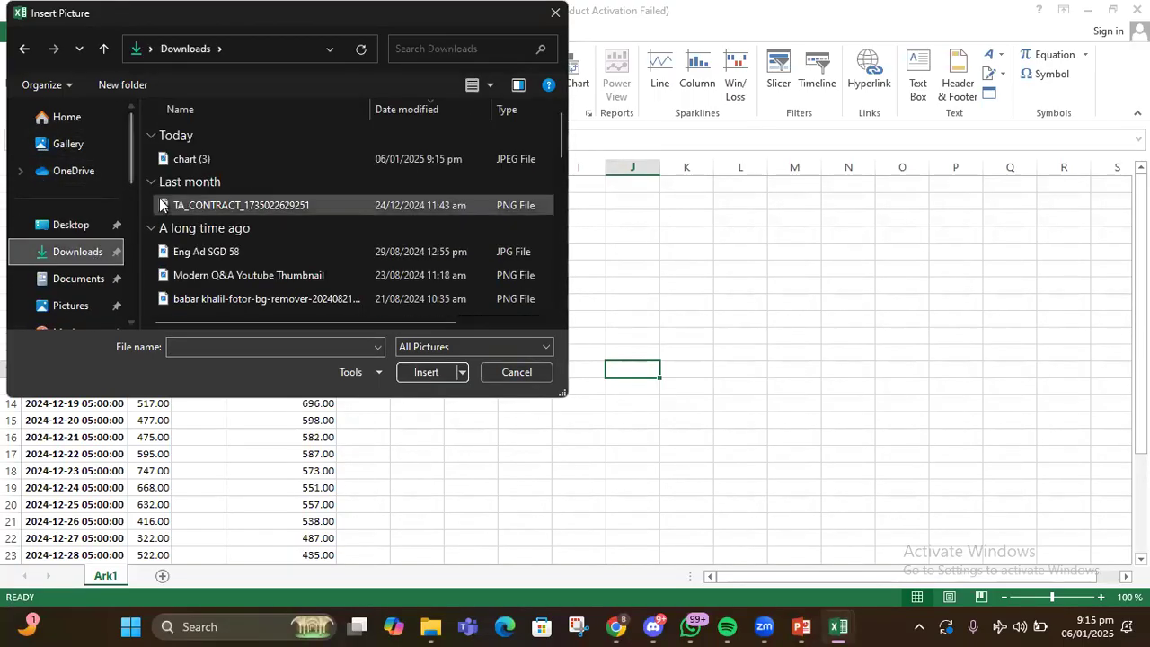
pyautogui.doubleClick(198, 159)
pyautogui.moveTo(895, 432); pyautogui.dragTo(609, 254)
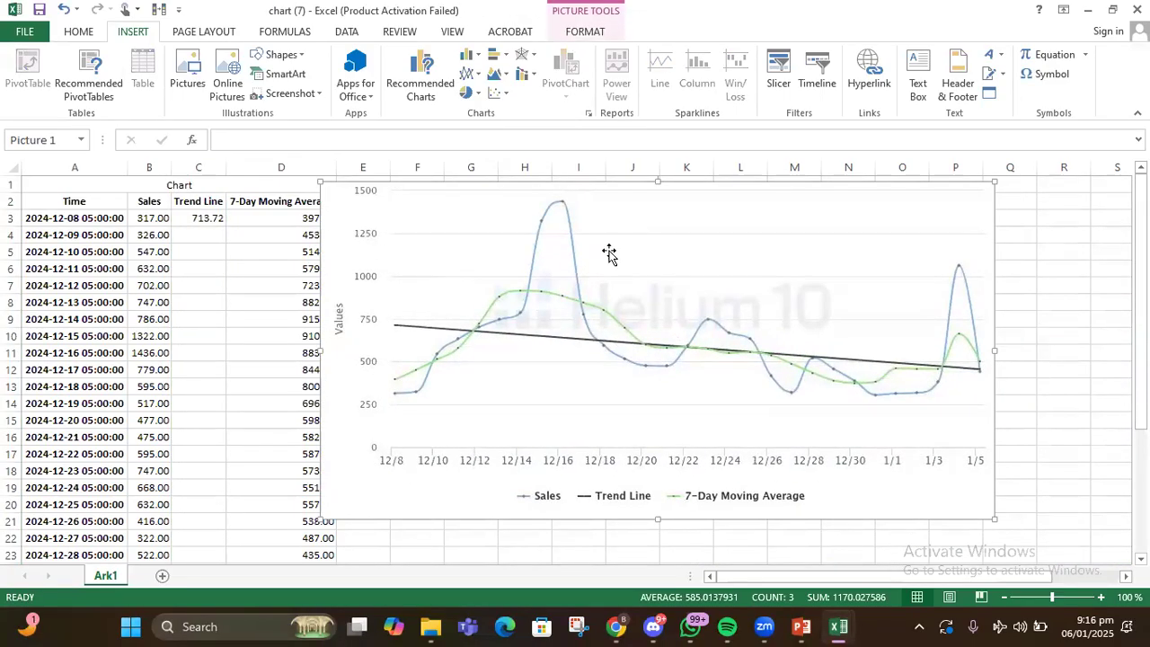
# Switch to the Copy of Competitor_Analysis(1) workbook and view its Listing Health sheet.
pyautogui.click(847, 624)
pyautogui.click(847, 625)
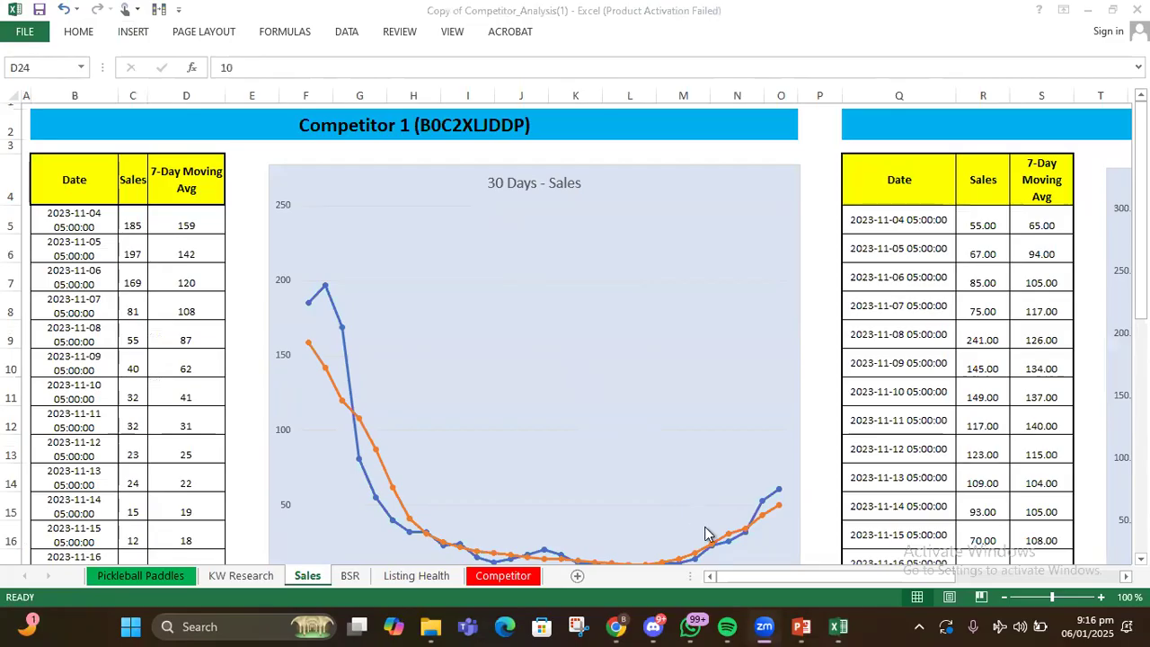
pyautogui.click(429, 576)
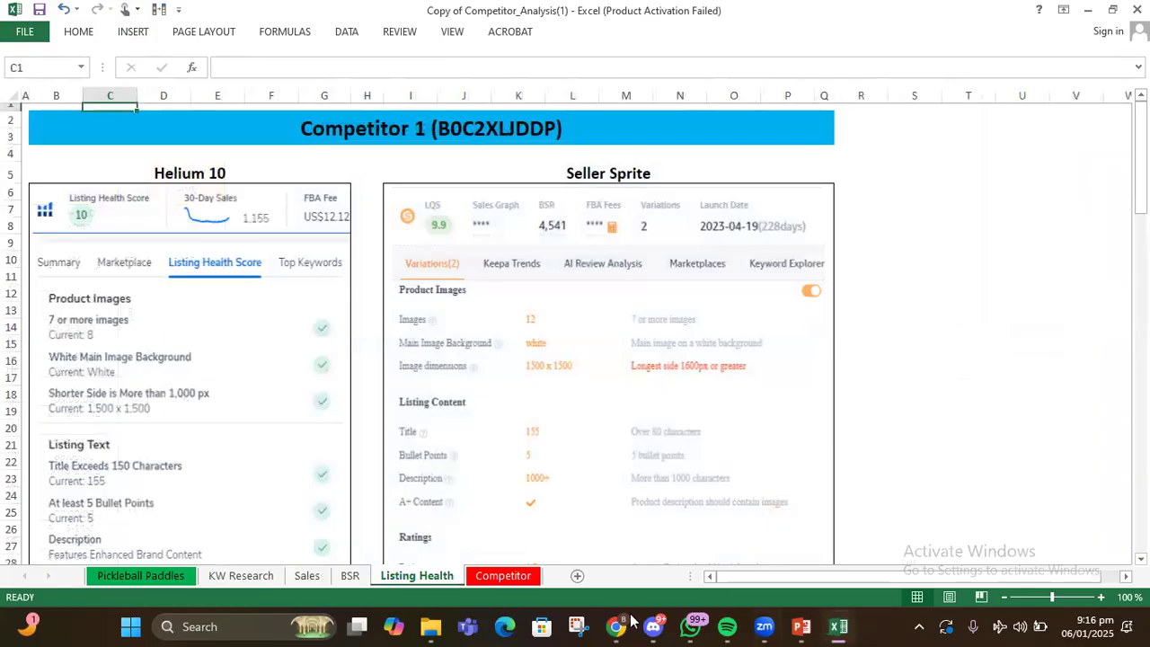
# Switch to Chrome, close the sales graph and run Listing Analyzer on the first HIPHOP PANDA hooded towel in Xray.
pyautogui.hotkey('alt', 'Tab')
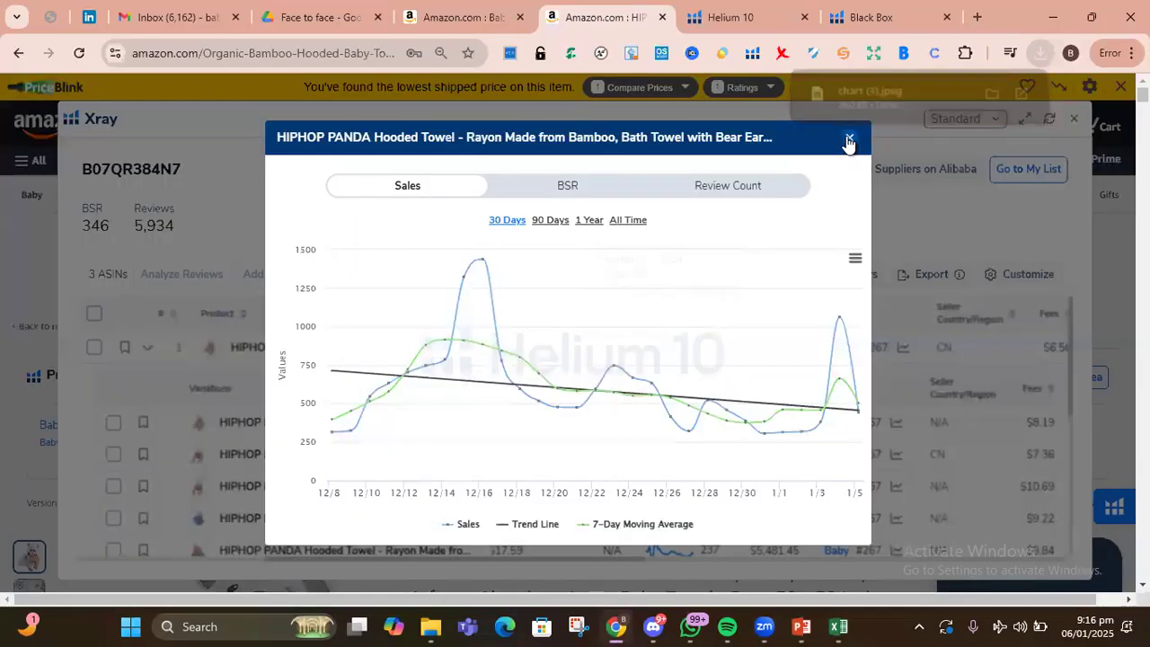
pyautogui.click(850, 141)
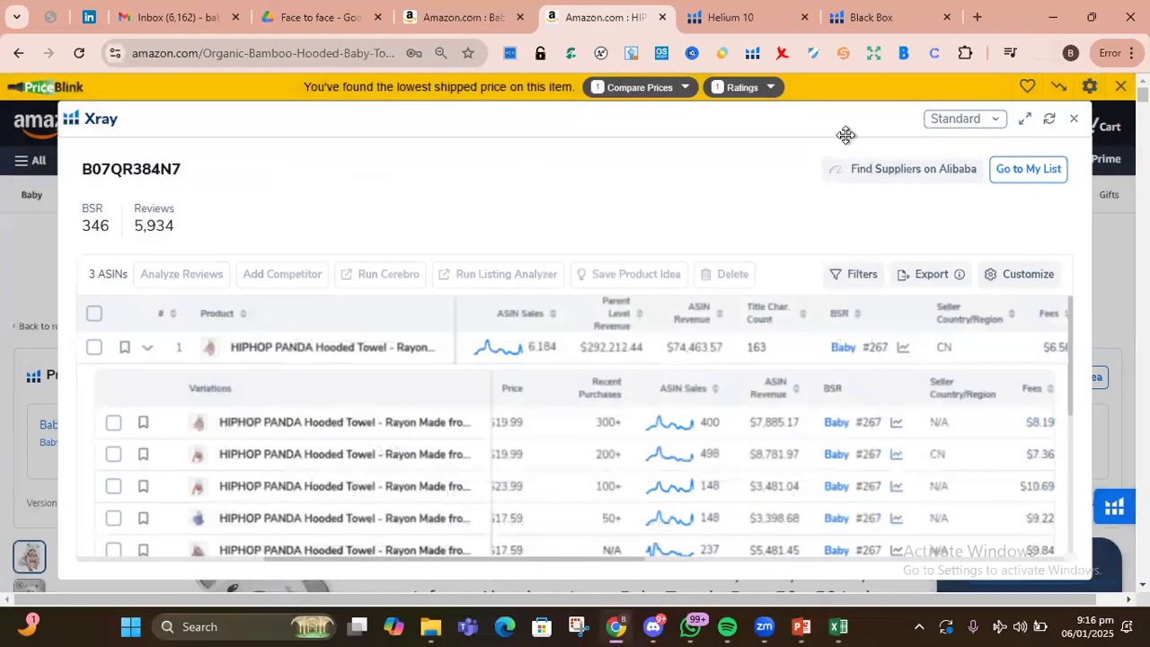
pyautogui.click(94, 348)
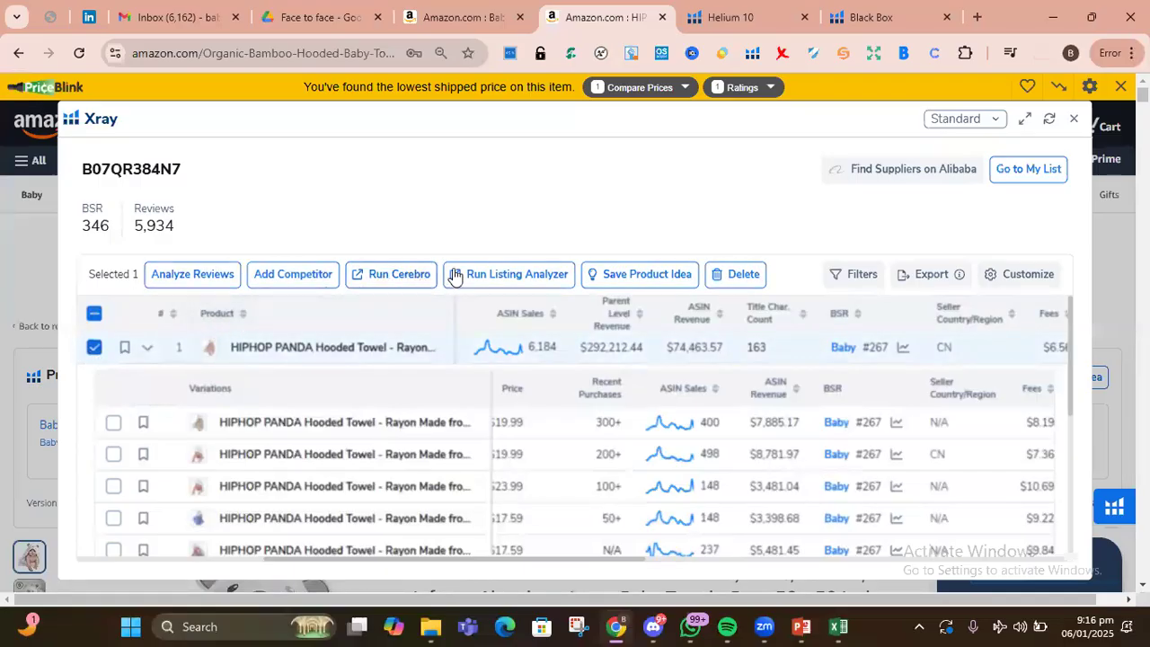
pyautogui.click(512, 276)
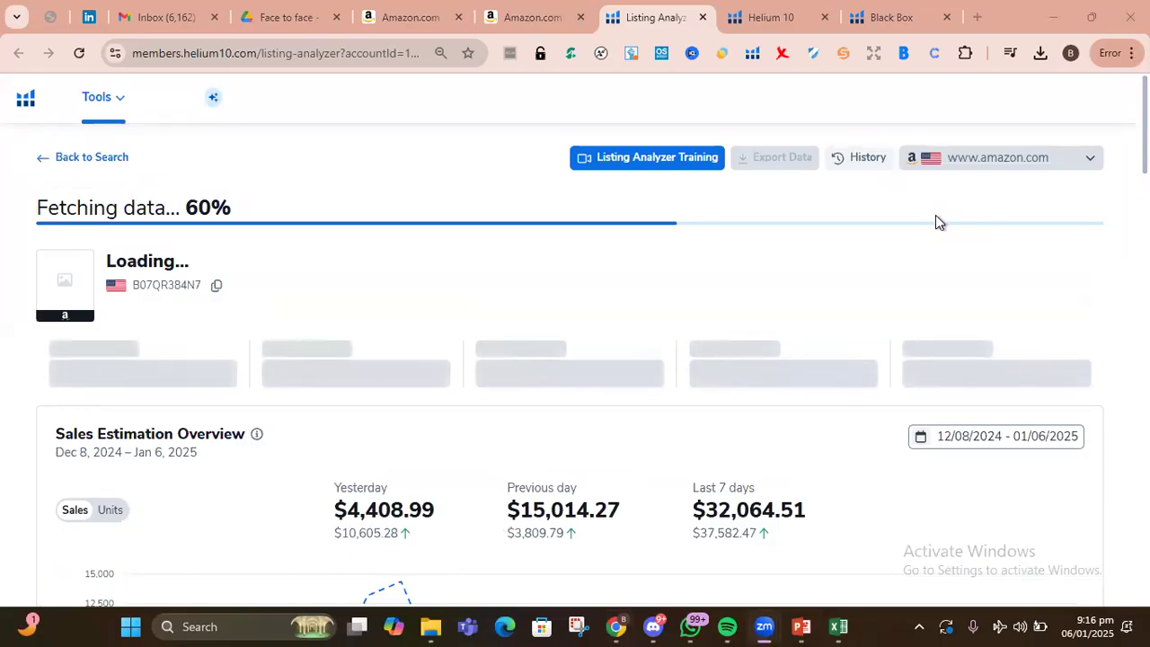
# Examine the Listing Analyzer report for B07QR384N7 down to its Listing Quality Score (LQS) Analysis section.
pyautogui.scroll(-5, 935, 222)
pyautogui.scroll(-5, 935, 216)
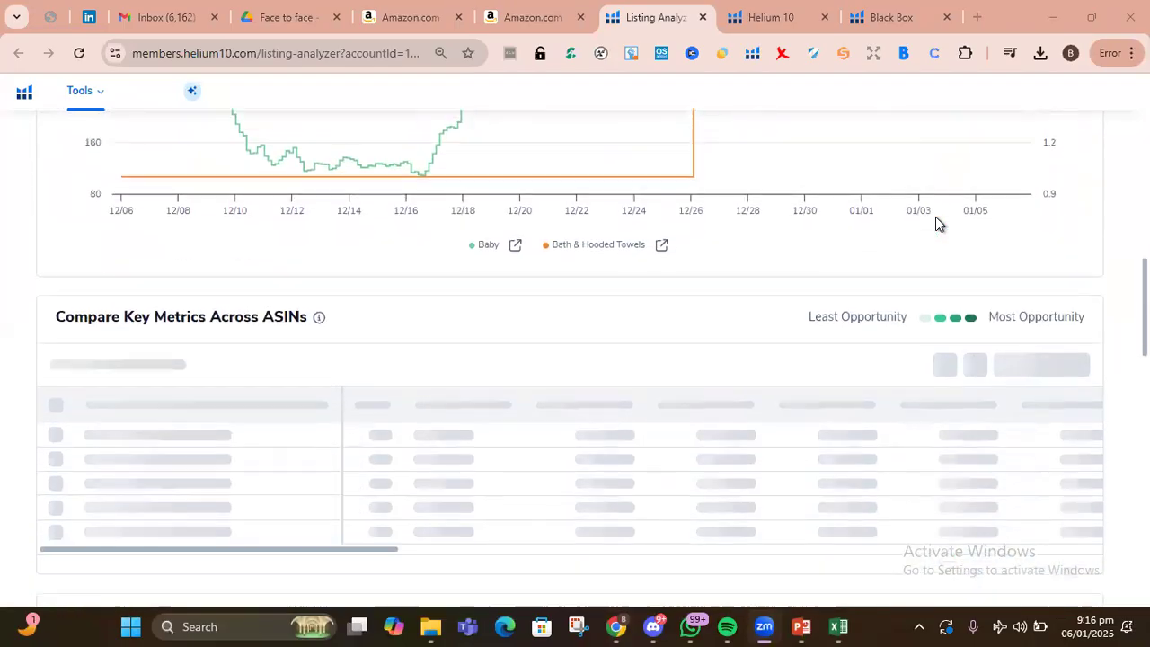
pyautogui.scroll(-1, 935, 222)
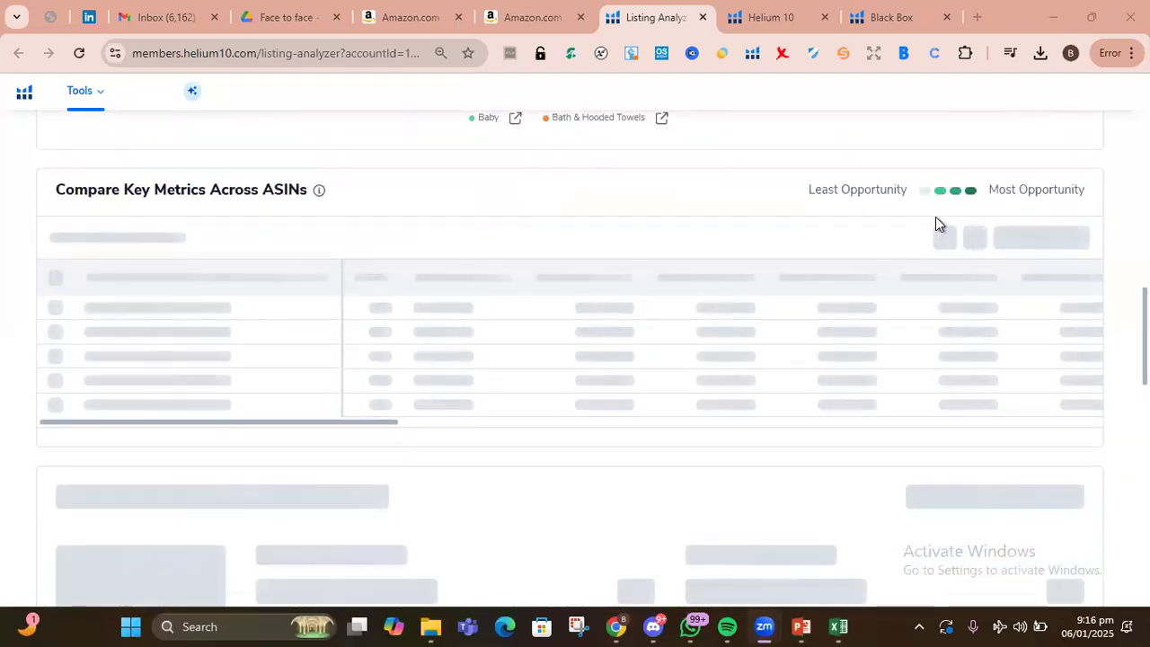
pyautogui.scroll(-3, 935, 223)
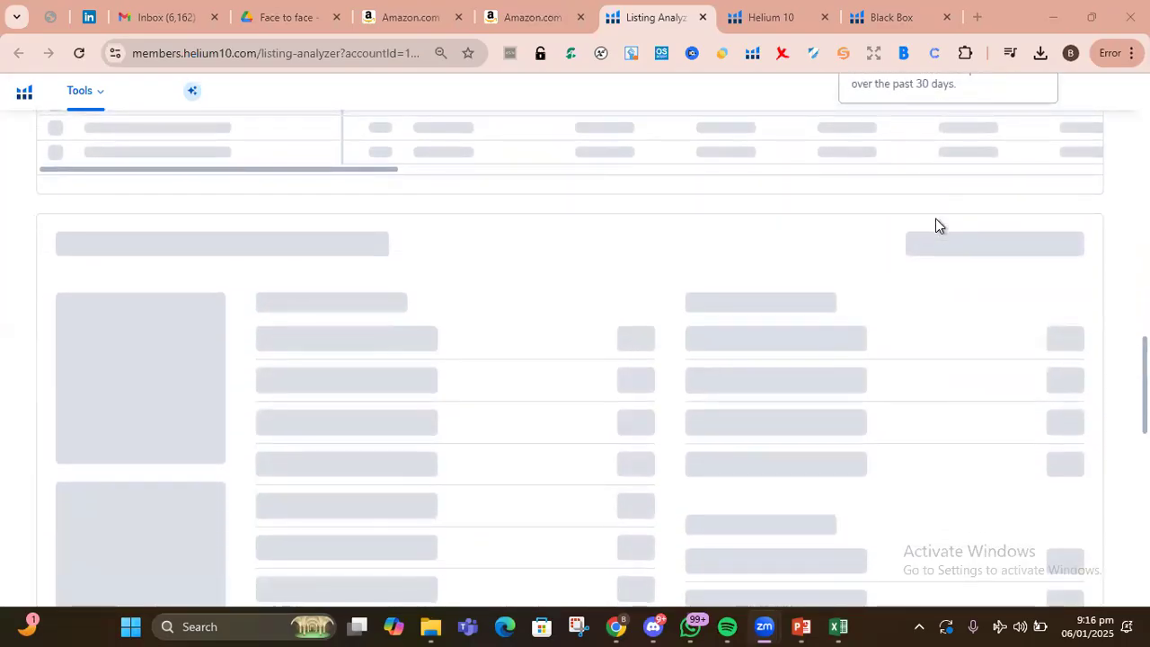
pyautogui.scroll(5, 935, 225)
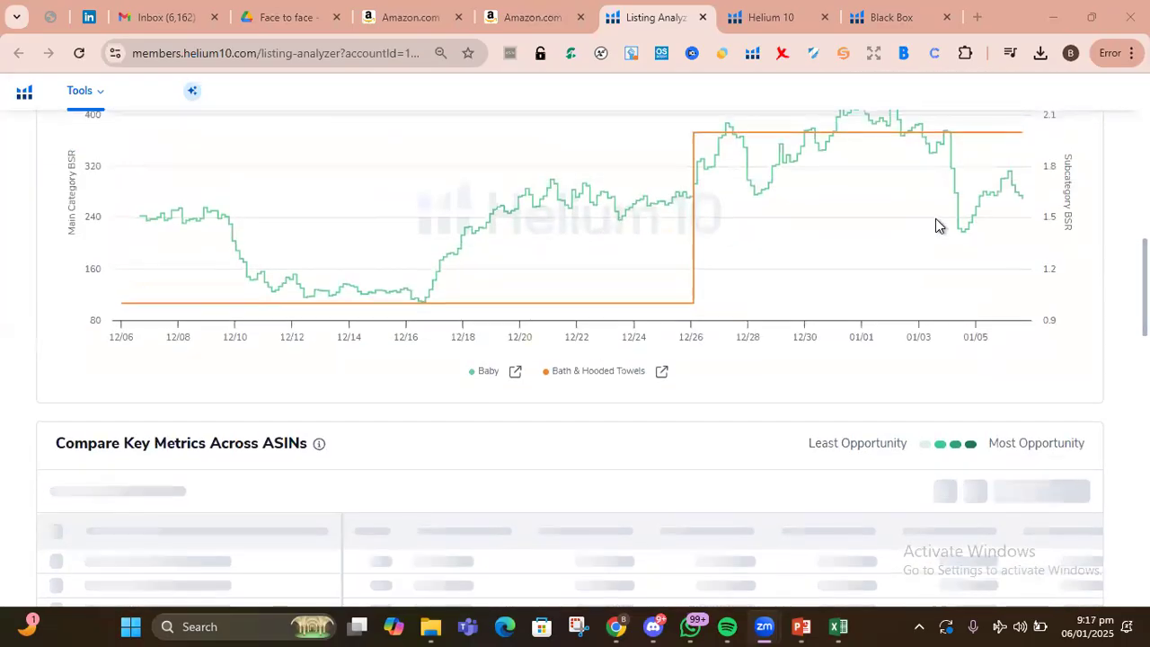
pyautogui.scroll(10, 936, 224)
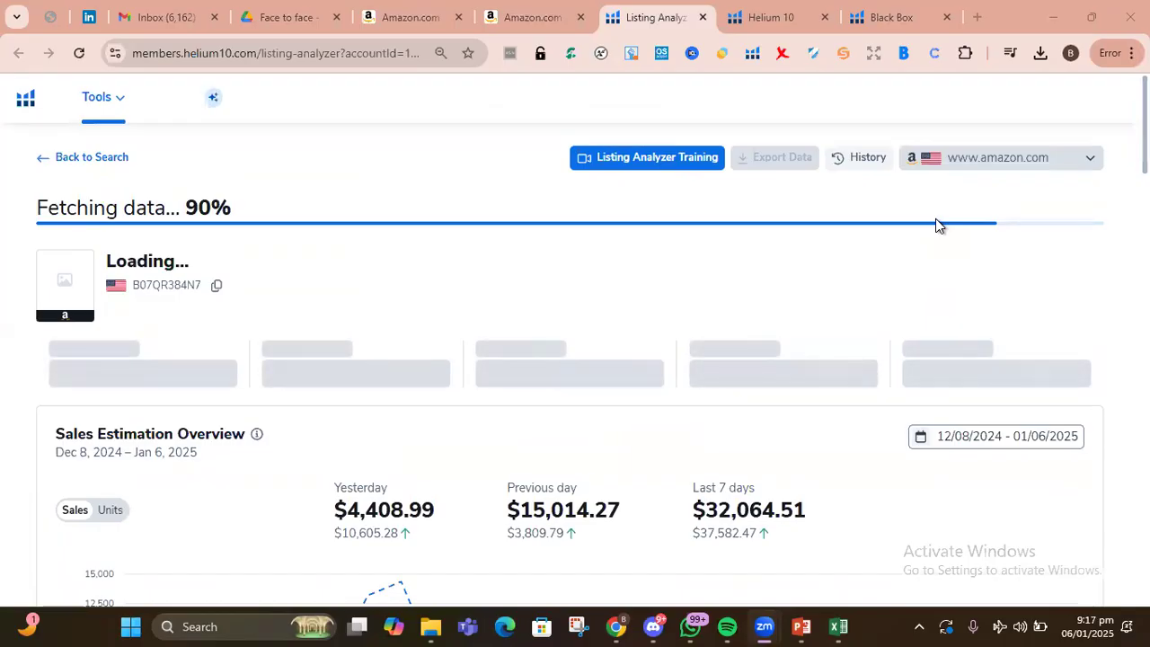
pyautogui.scroll(-8, 935, 225)
pyautogui.scroll(-8, 935, 225)
pyautogui.scroll(1, 933, 225)
pyautogui.scroll(-1, 933, 224)
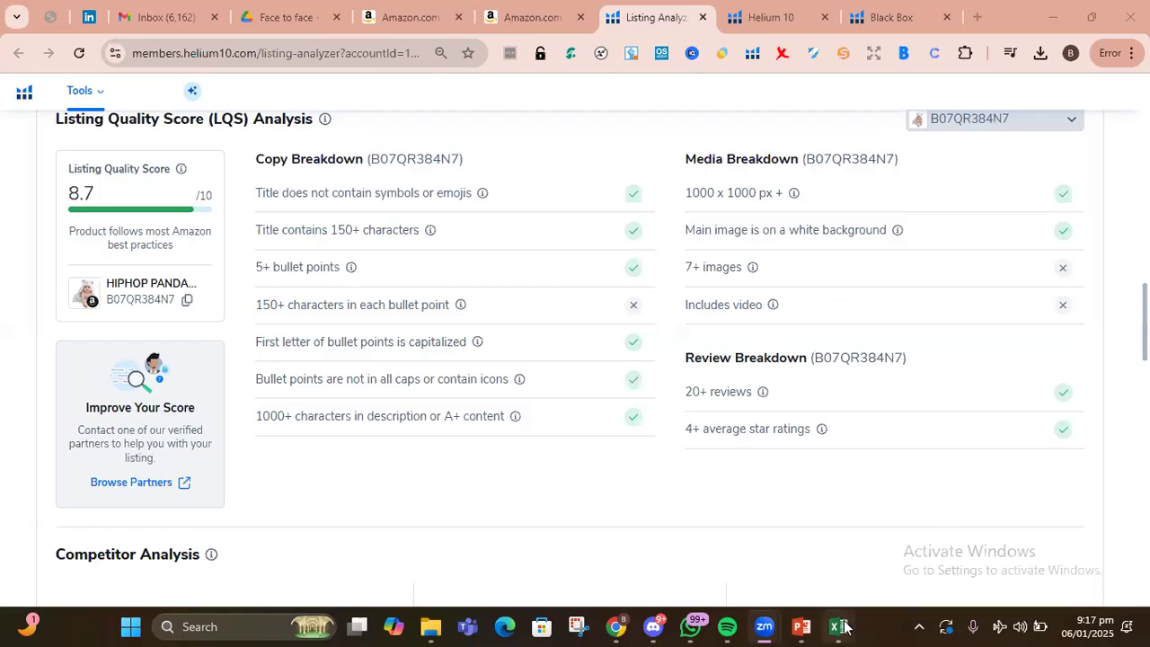
# Check the Listing Health sheet layout in the Copy of Competitor_Analysis(1) Excel workbook, and return to the Listing Analyzer report in Chrome.
pyautogui.moveTo(838, 626)
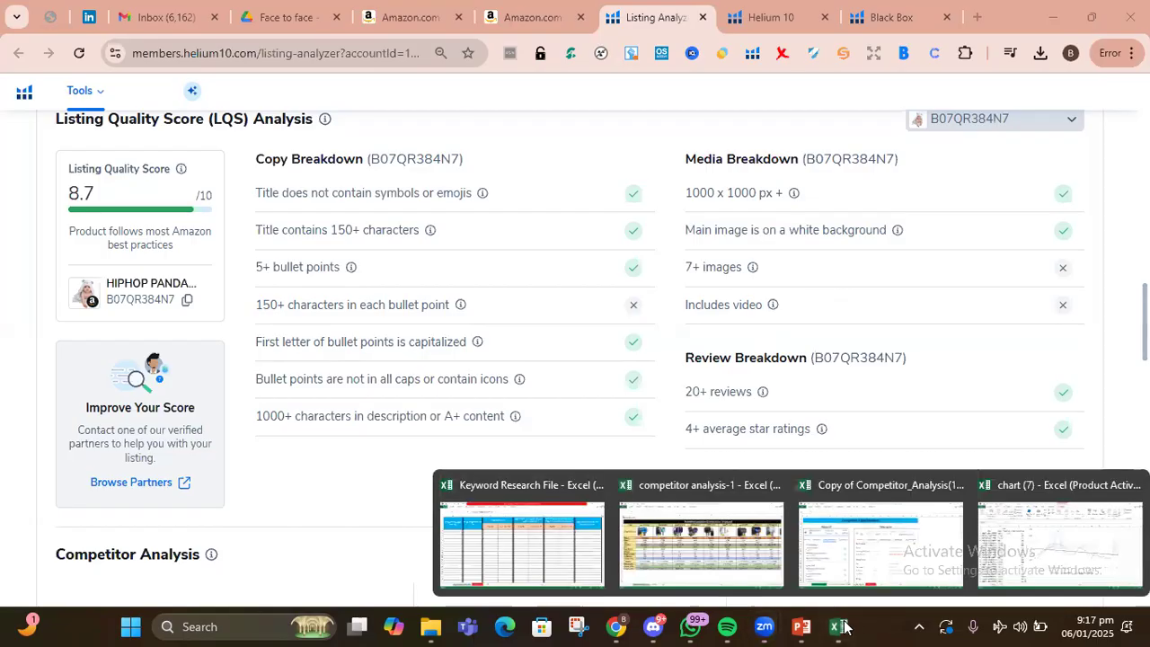
pyautogui.click(961, 552)
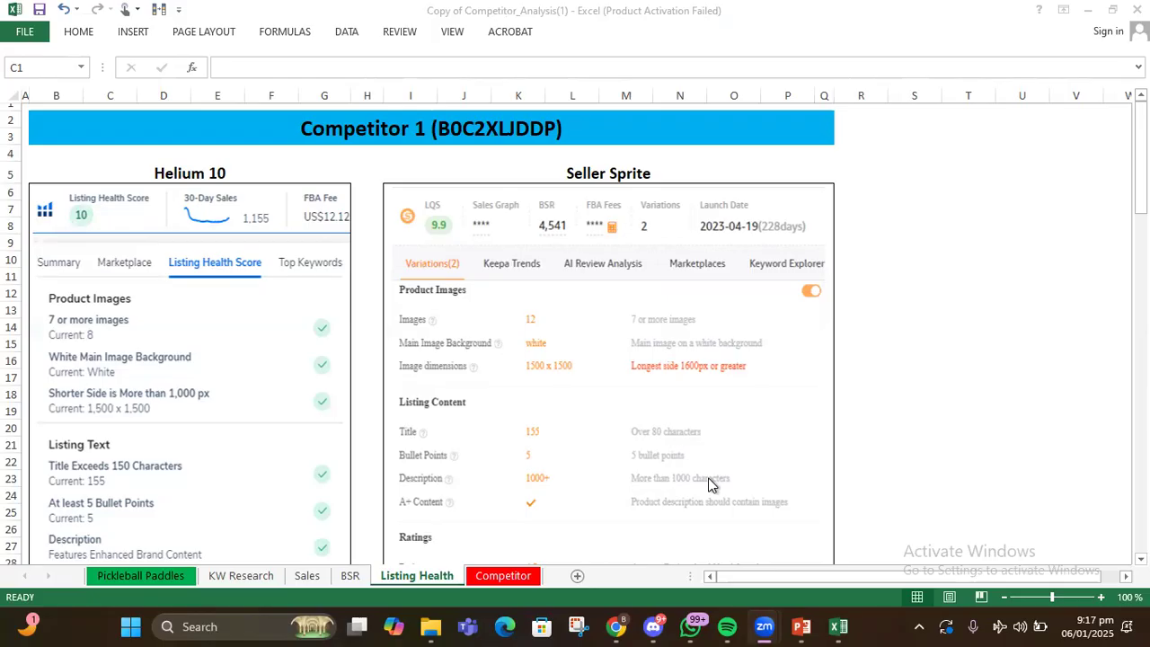
pyautogui.click(608, 624)
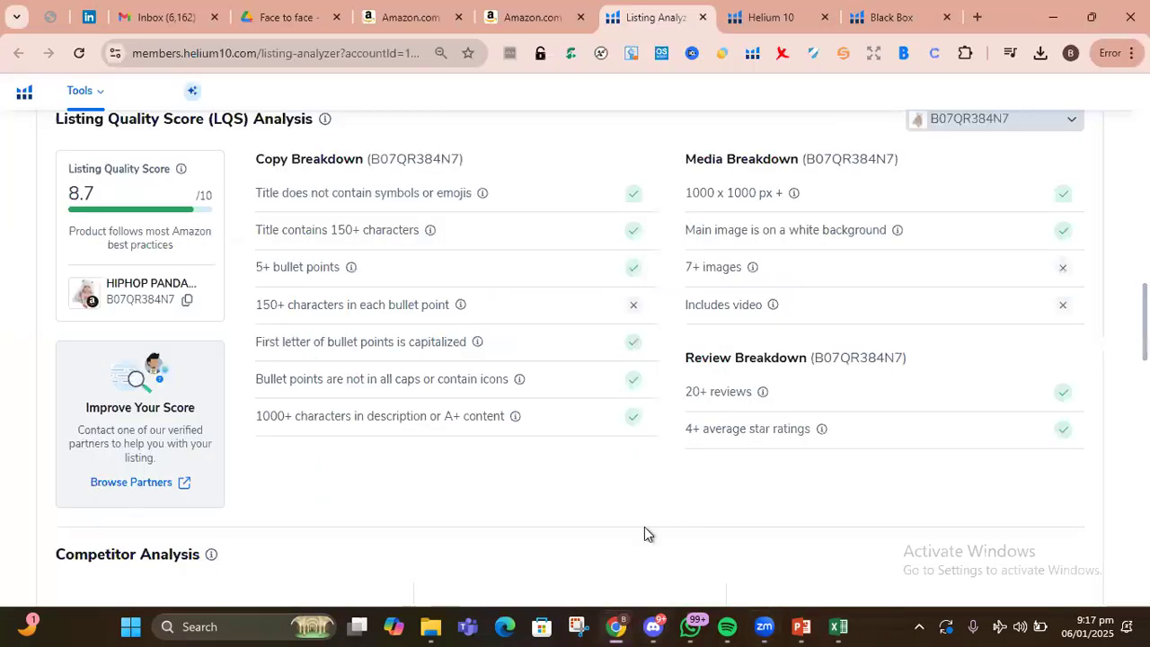
# Capture the Listing Quality Score (LQS) Analysis section with Snipping Tool and close the snip window.
pyautogui.click(576, 621)
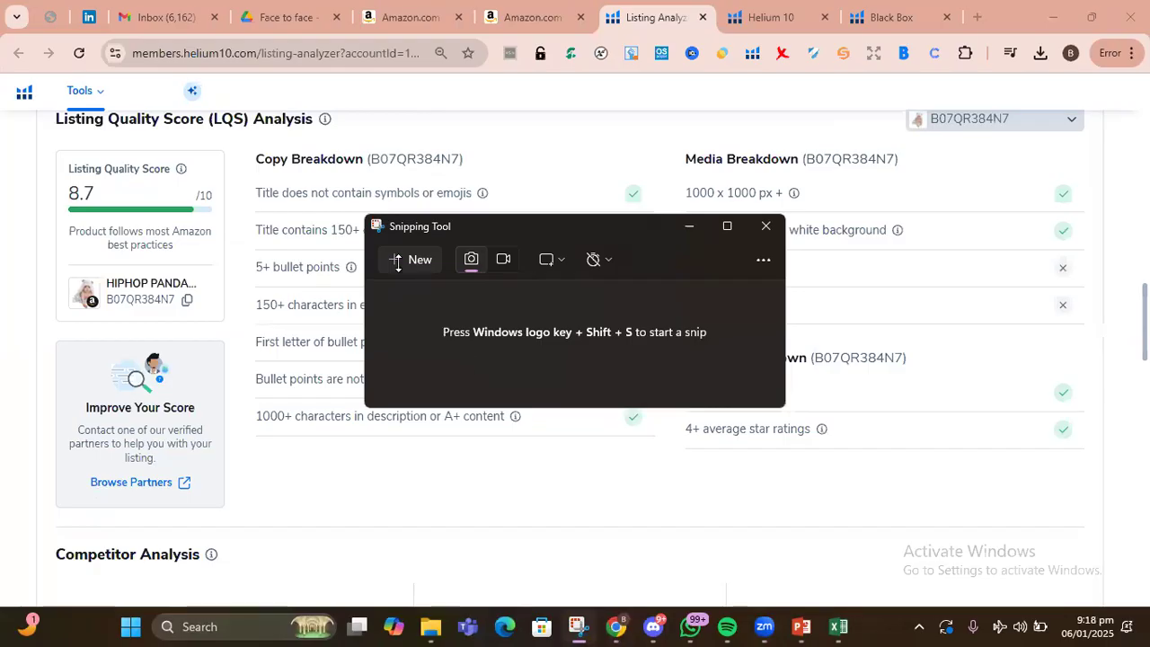
pyautogui.click(411, 259)
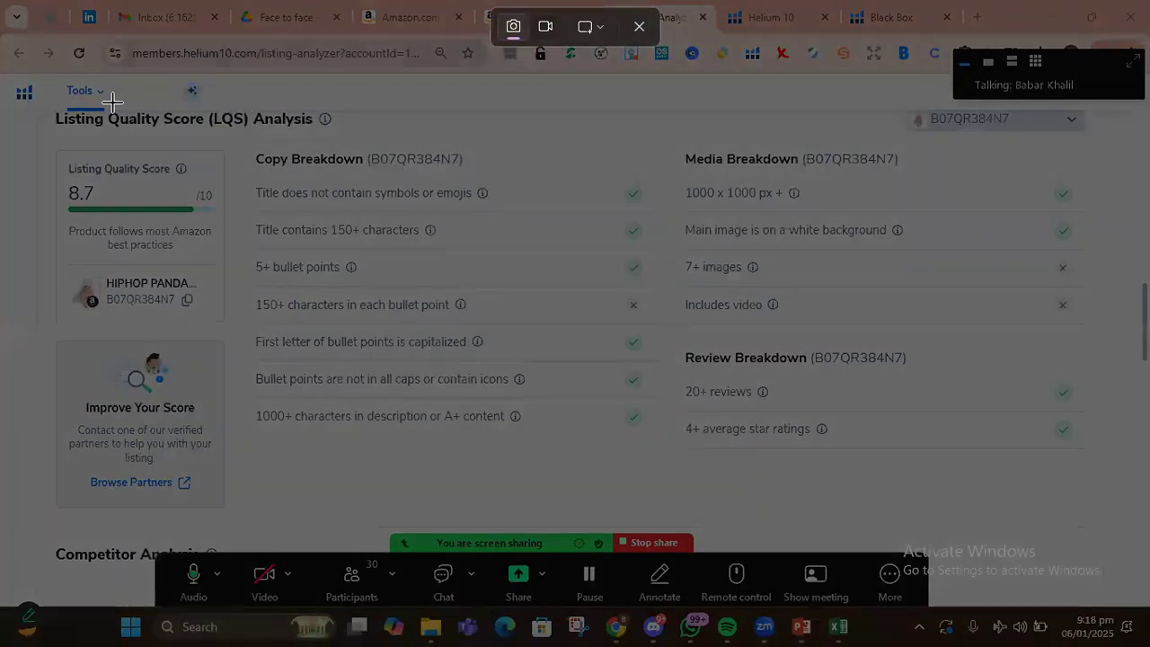
pyautogui.moveTo(47, 112); pyautogui.dragTo(1094, 471)
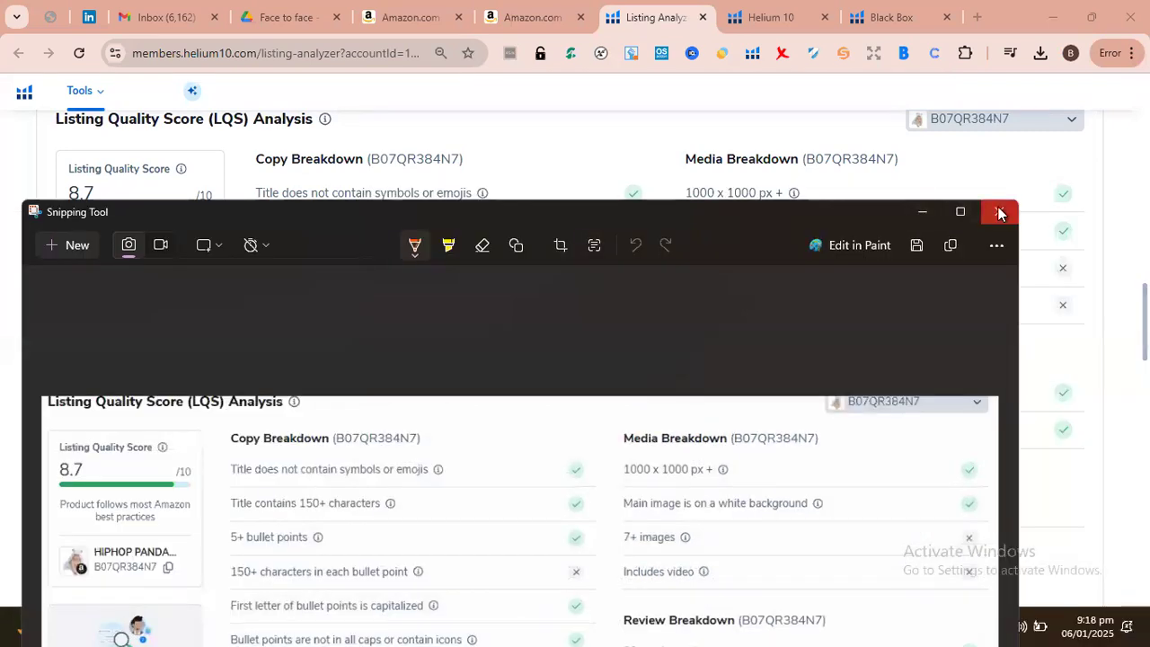
pyautogui.click(998, 213)
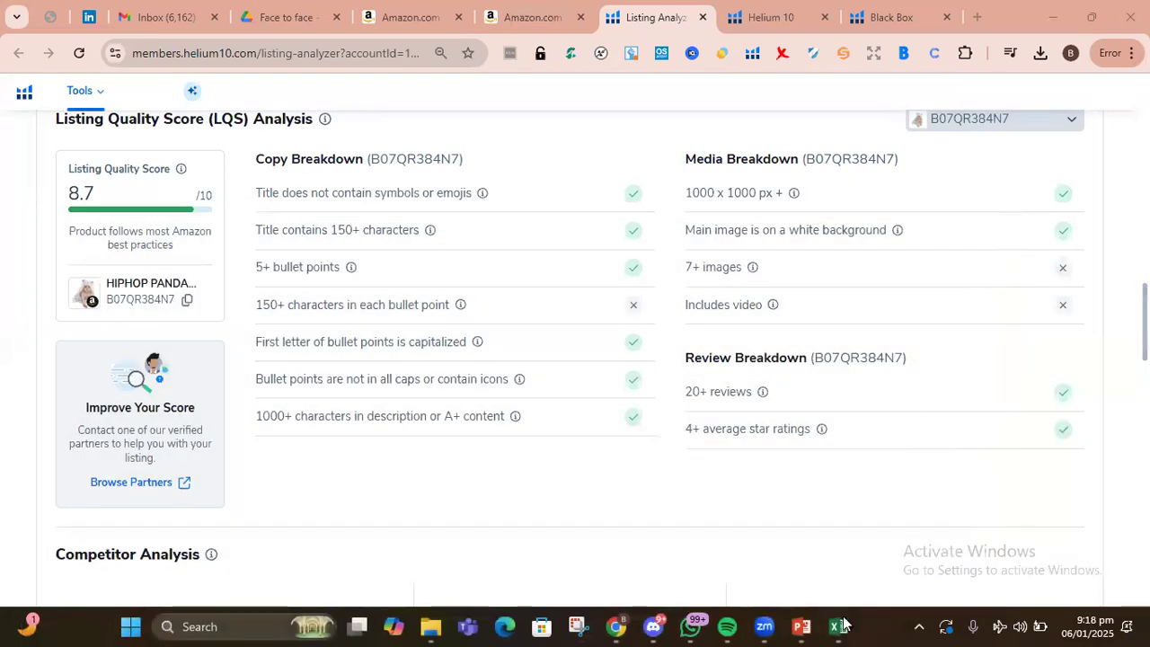
# Switch to the chart (7) workbook in Excel, add a new sheet and paste the captured LQS Analysis image into it.
pyautogui.moveTo(838, 626)
pyautogui.click(1014, 537)
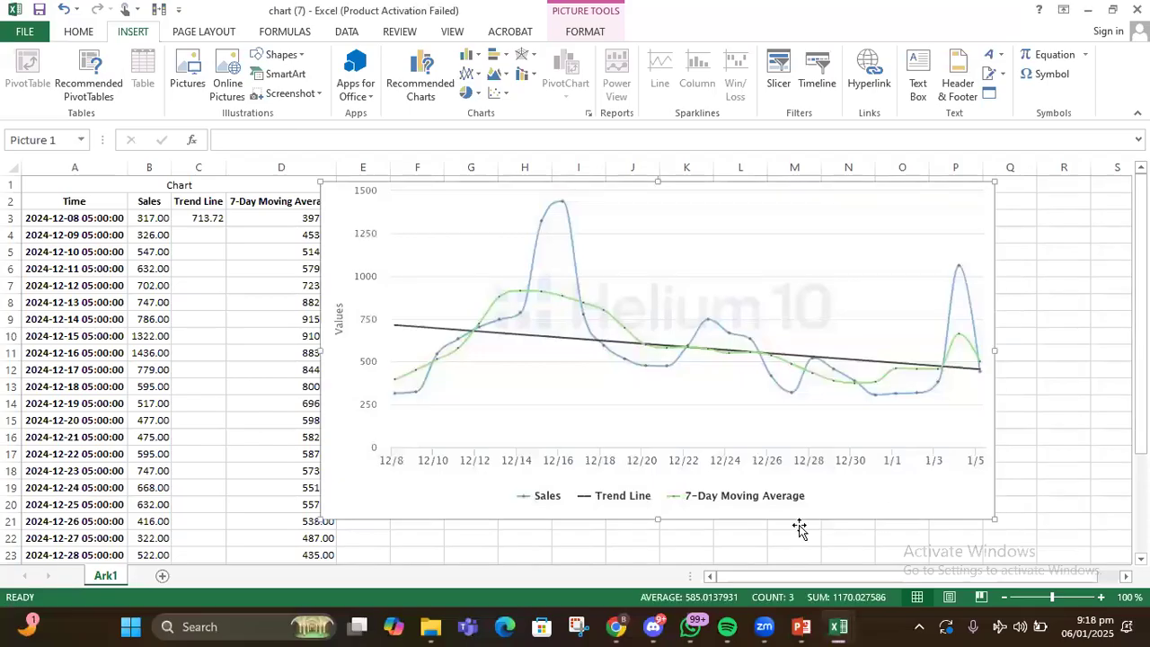
pyautogui.click(162, 576)
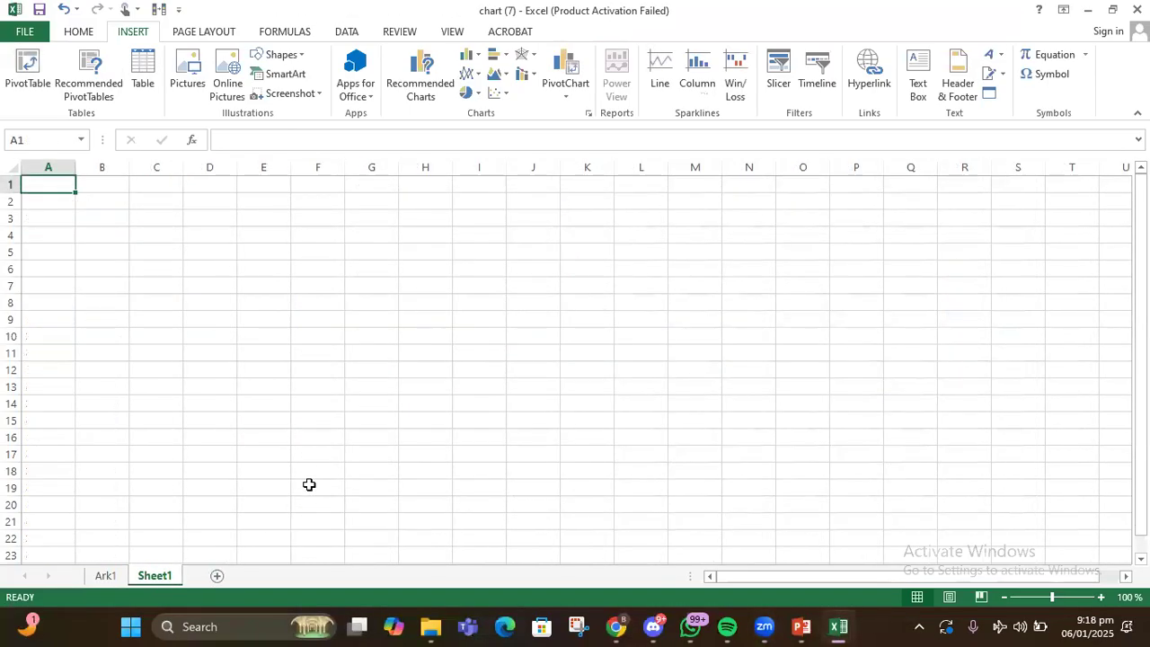
pyautogui.hotkey('ctrl', 'v')
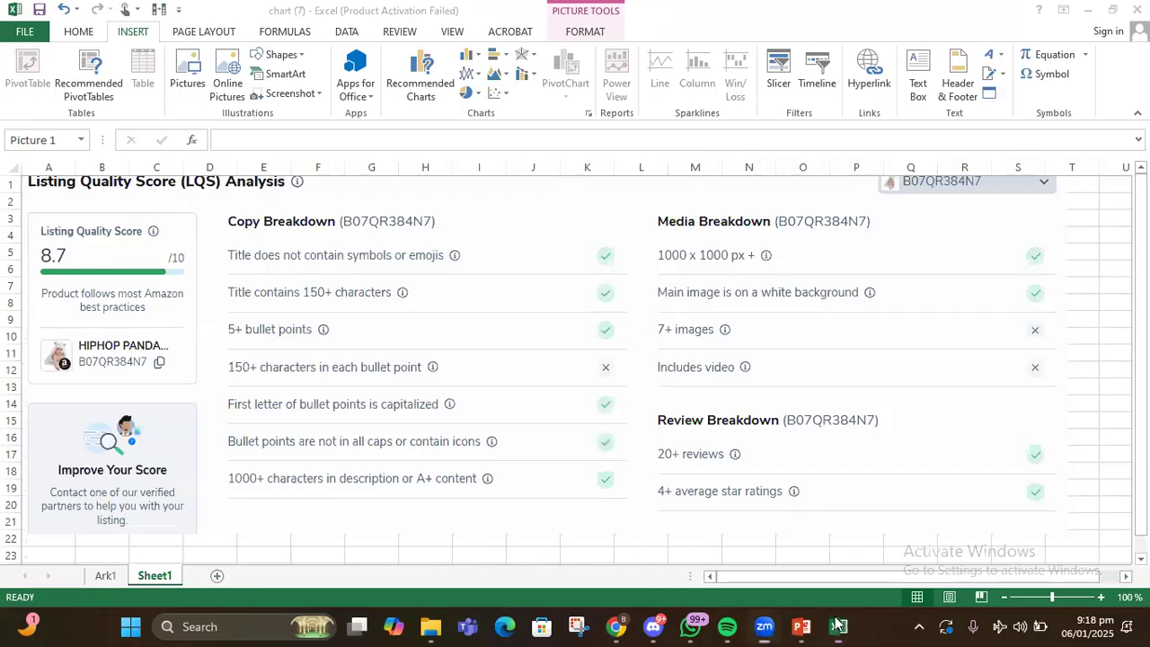
# Switch to the Listing Creation presentation in PowerPoint to view the Points to Analyze slide.
pyautogui.moveTo(836, 624)
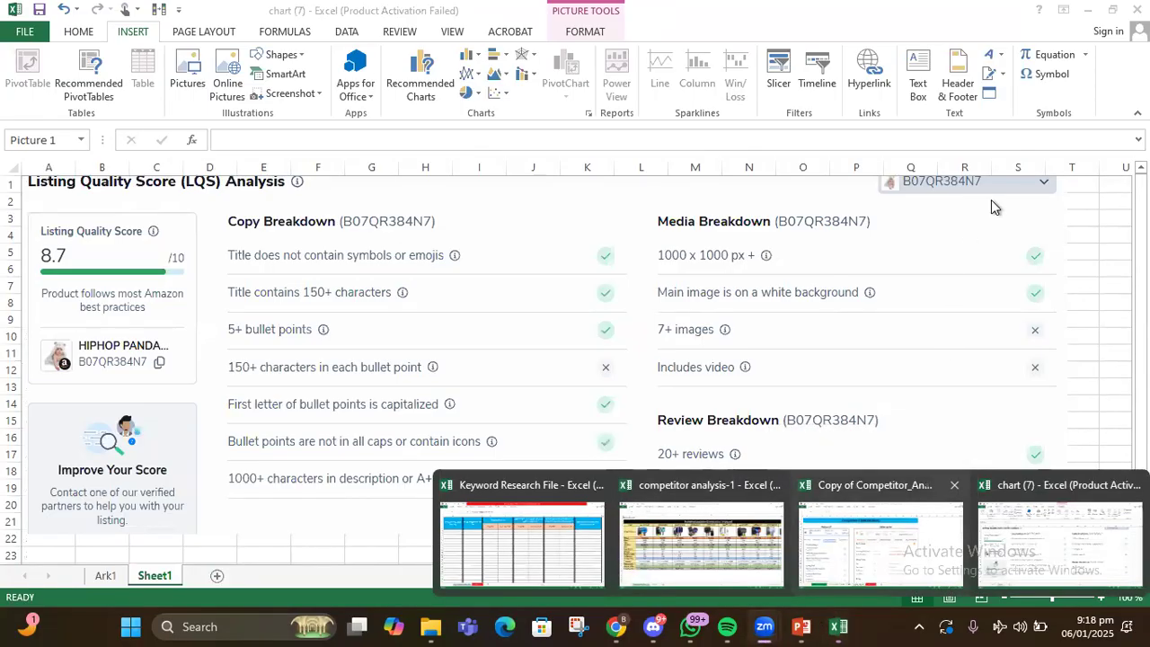
pyautogui.click(794, 626)
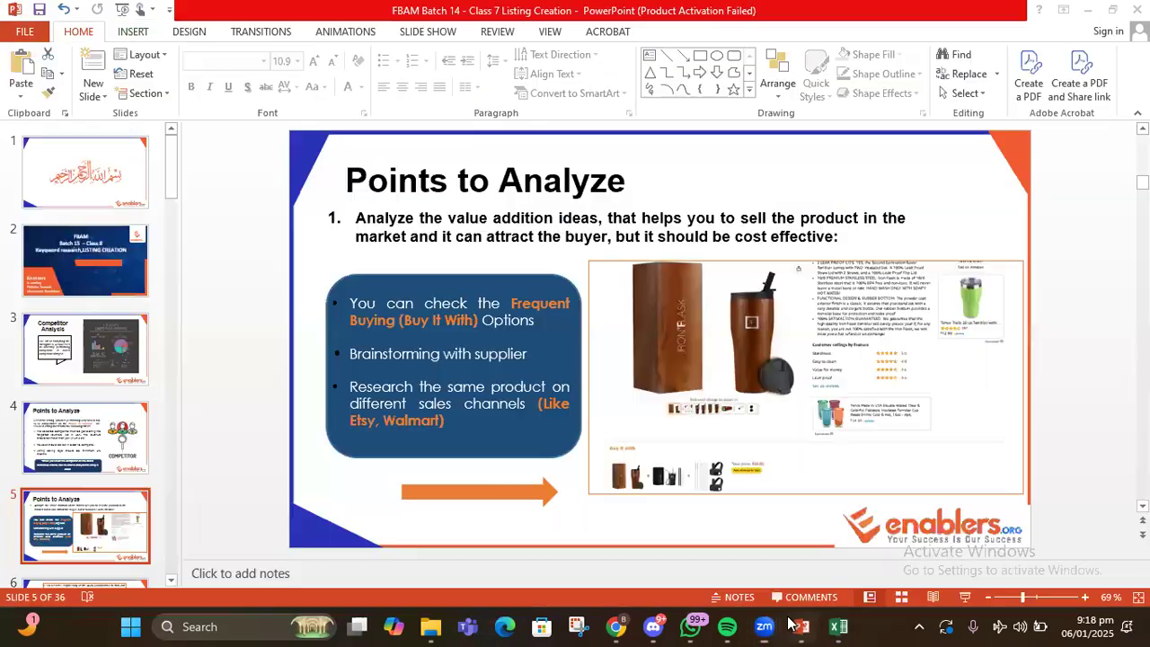
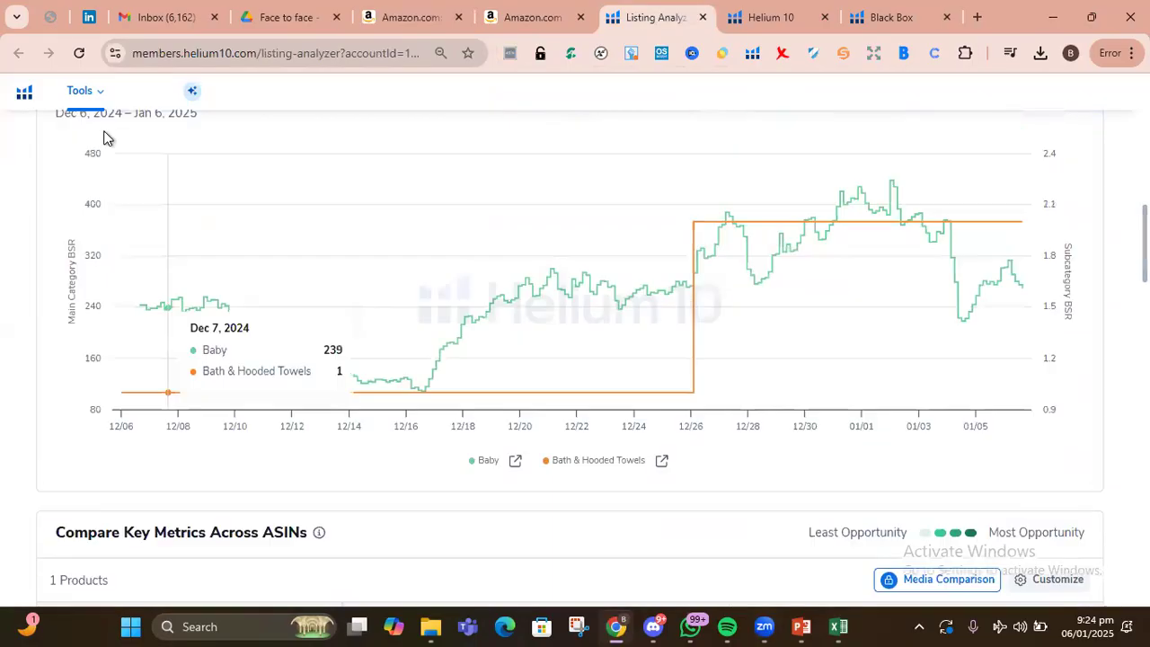
# Open the Magnet keyword research tool and run a new search for "baby hooded towel".
pyautogui.click(95, 102)
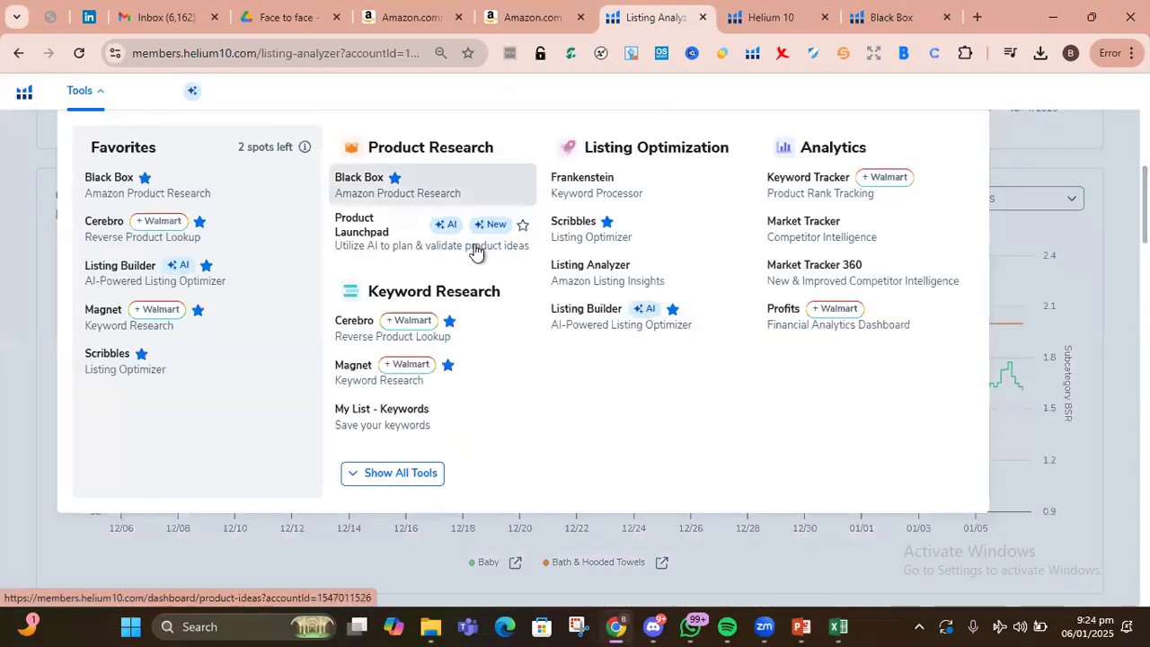
pyautogui.click(333, 368)
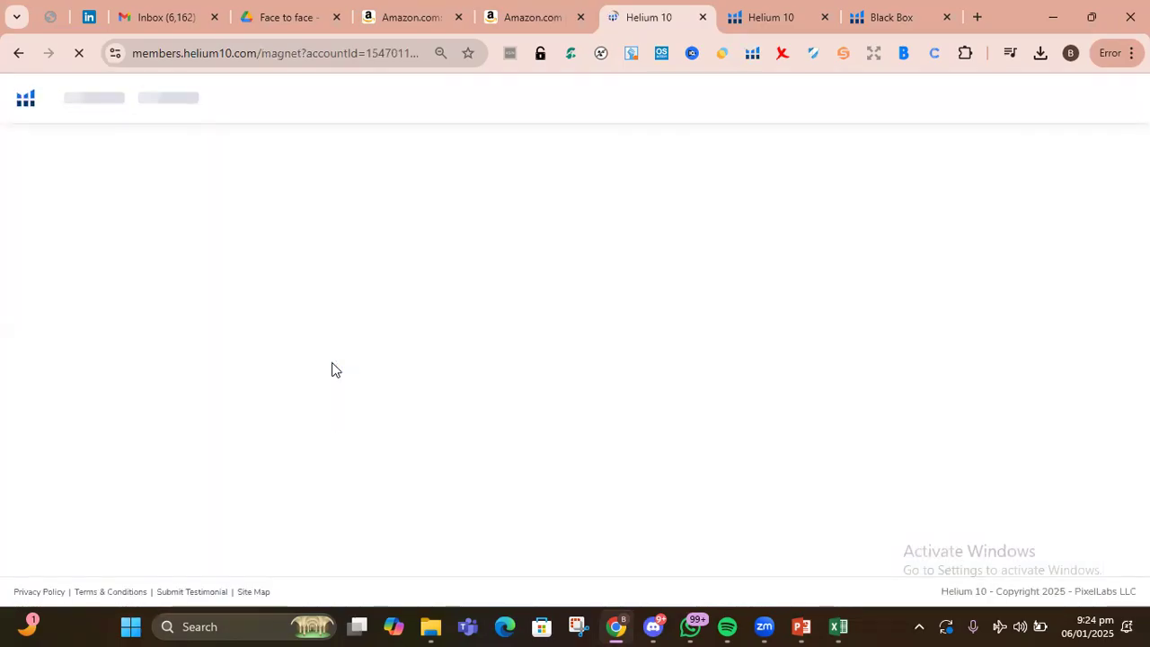
pyautogui.click(298, 285)
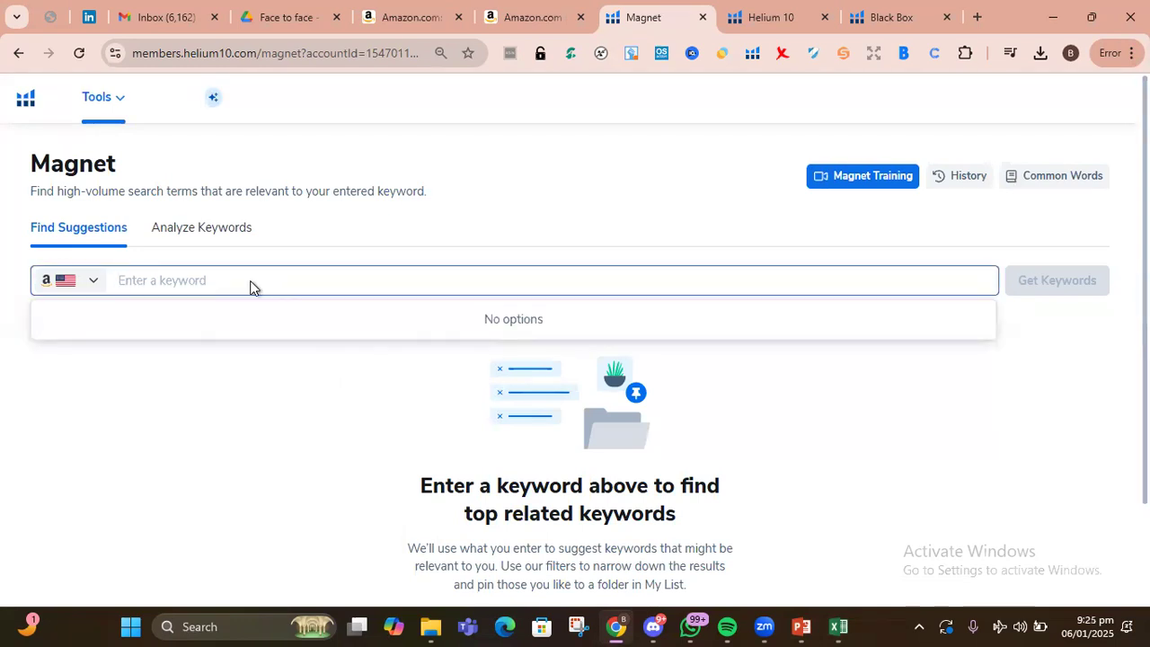
pyautogui.write('baby hooded to')
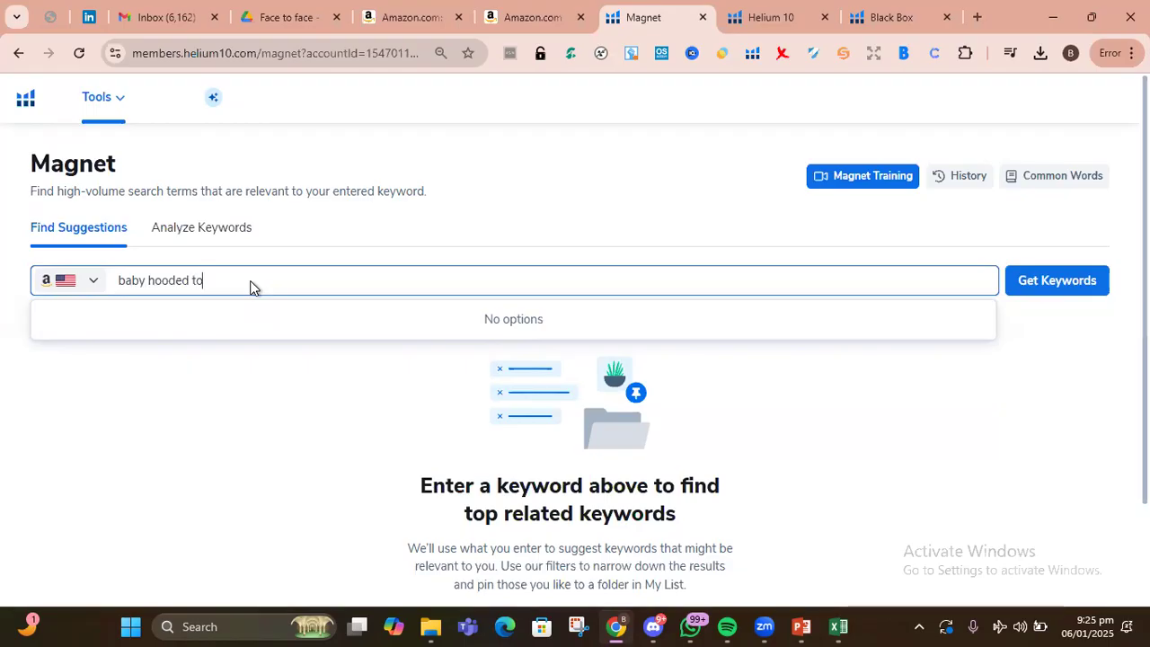
pyautogui.write('wel')
pyautogui.press('Return')
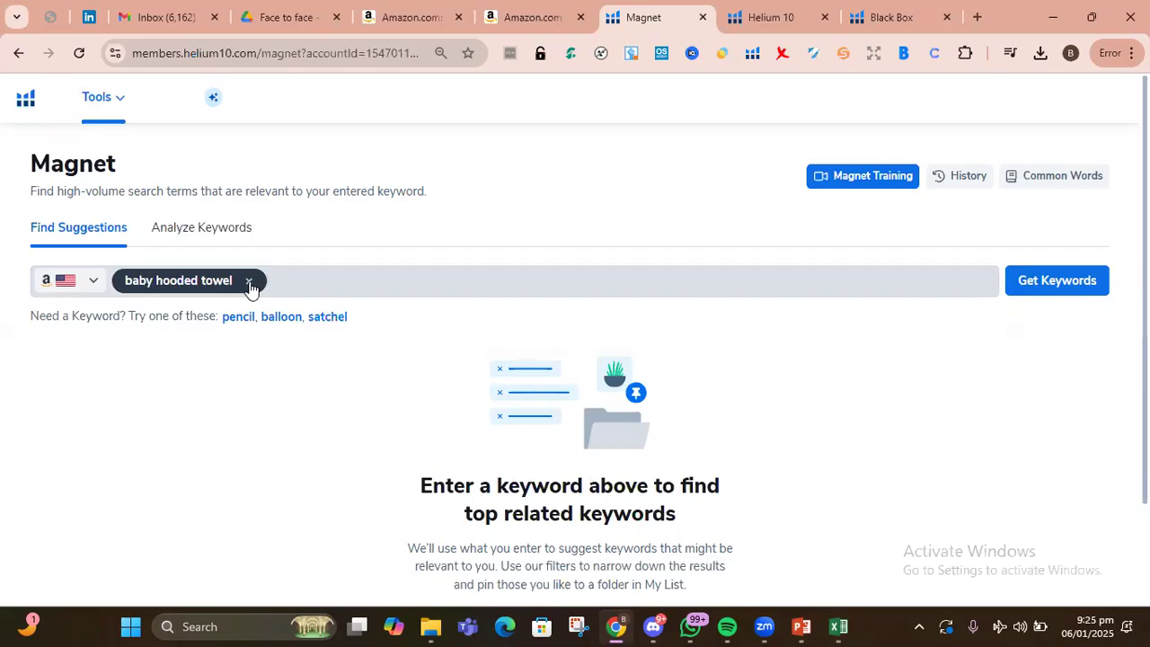
pyautogui.click(1095, 292)
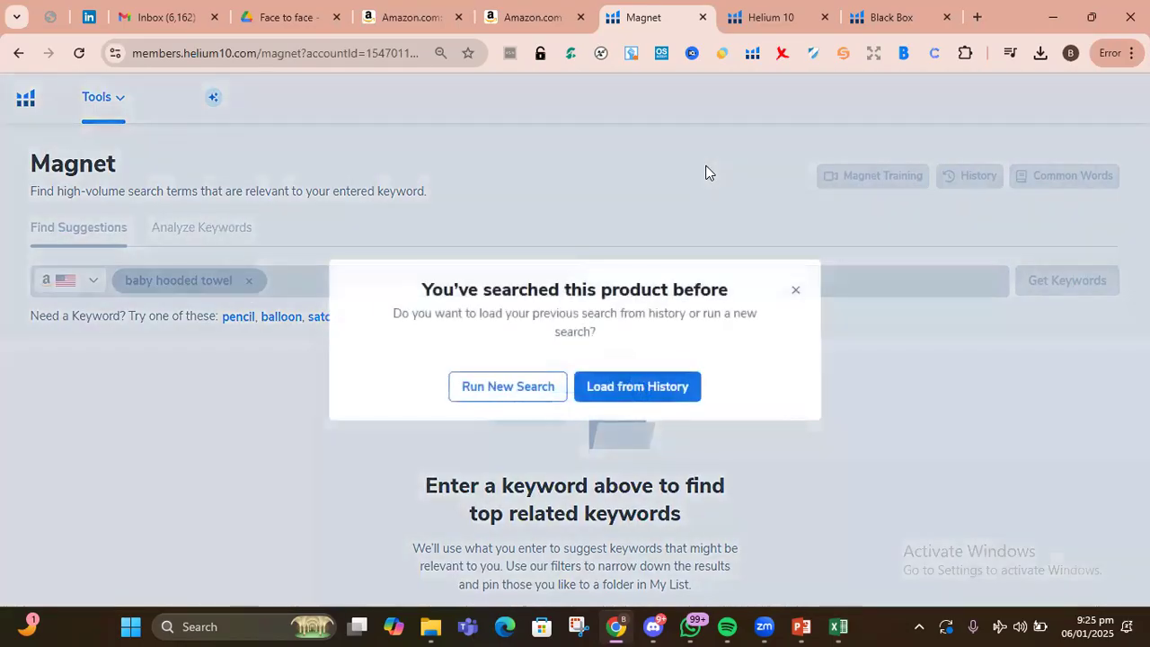
pyautogui.click(513, 388)
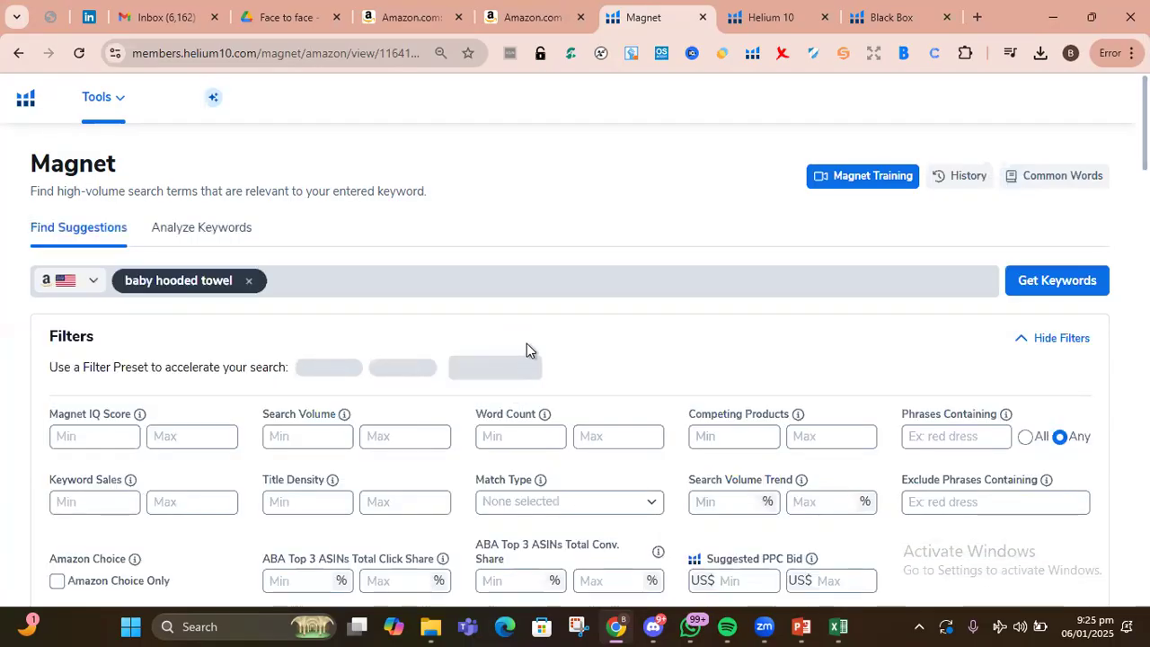
# Filter the Magnet keyword results to a minimum search volume of 1500.
pyautogui.scroll(-2, 526, 344)
pyautogui.scroll(-5, 526, 343)
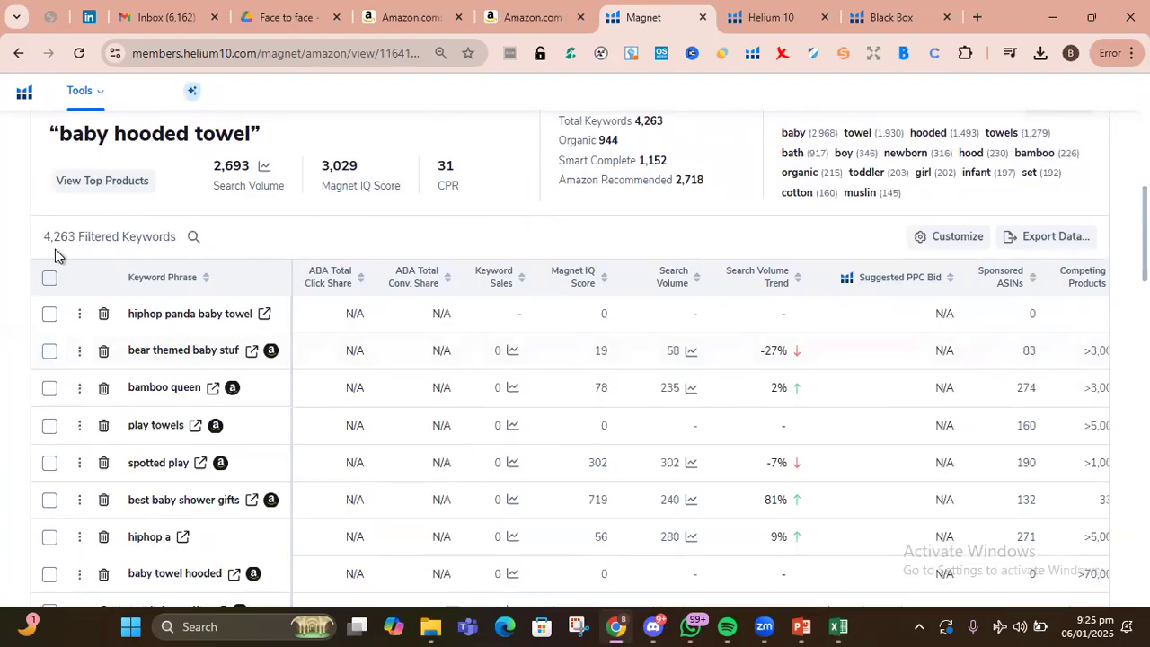
pyautogui.scroll(7, 227, 284)
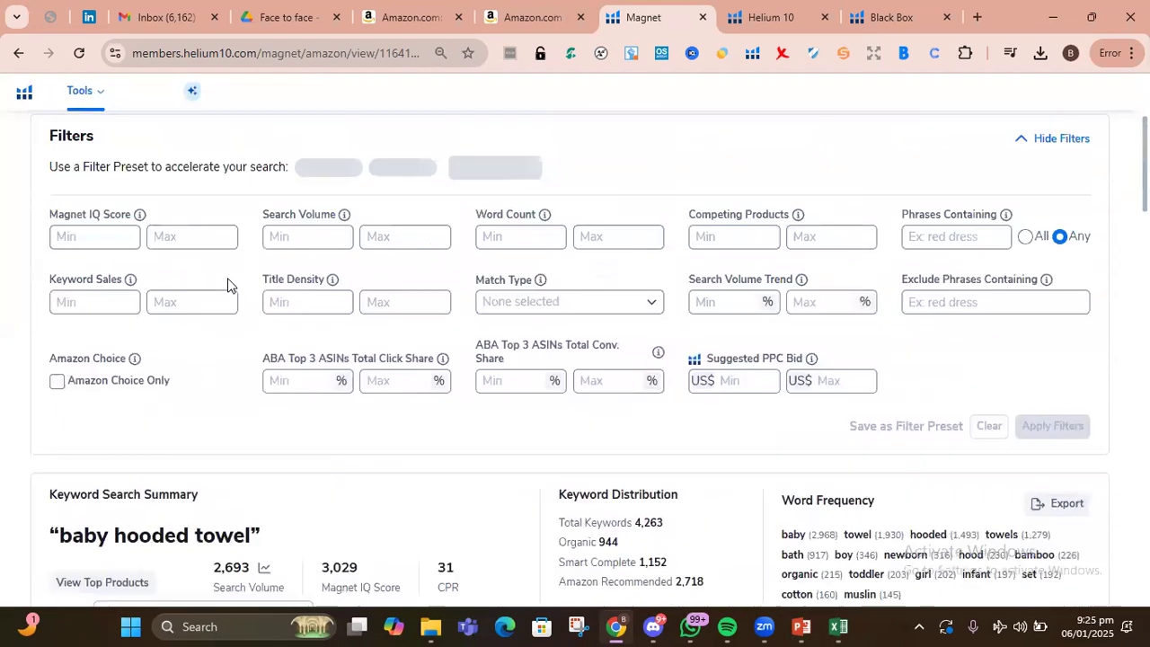
pyautogui.scroll(-2, 228, 284)
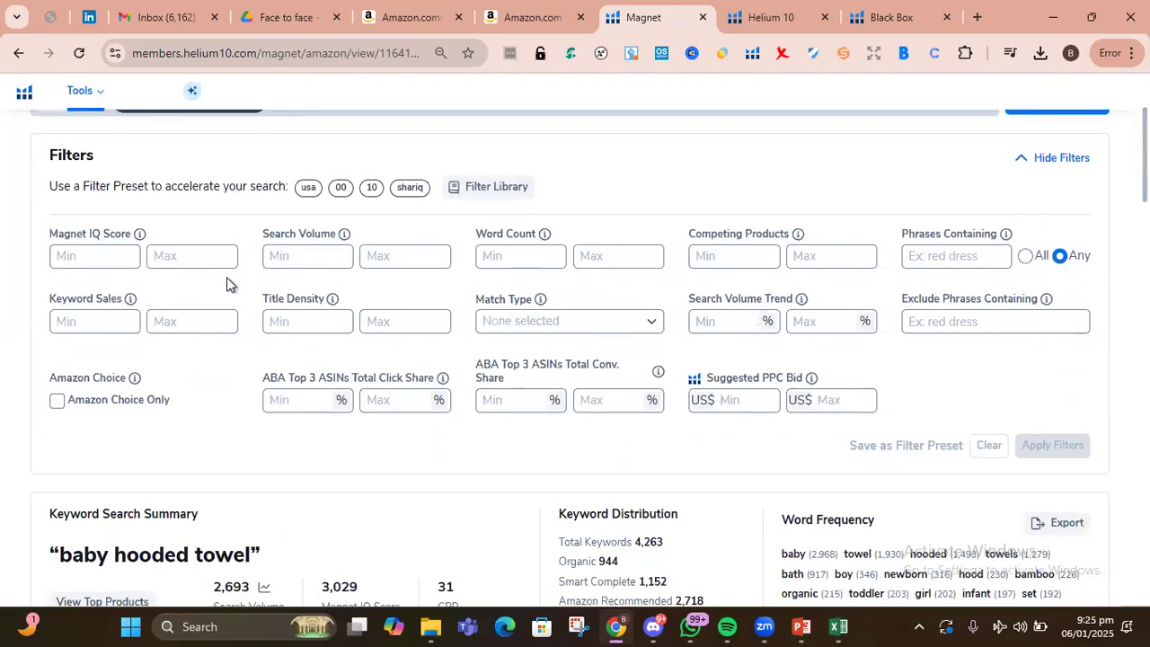
pyautogui.click(303, 252)
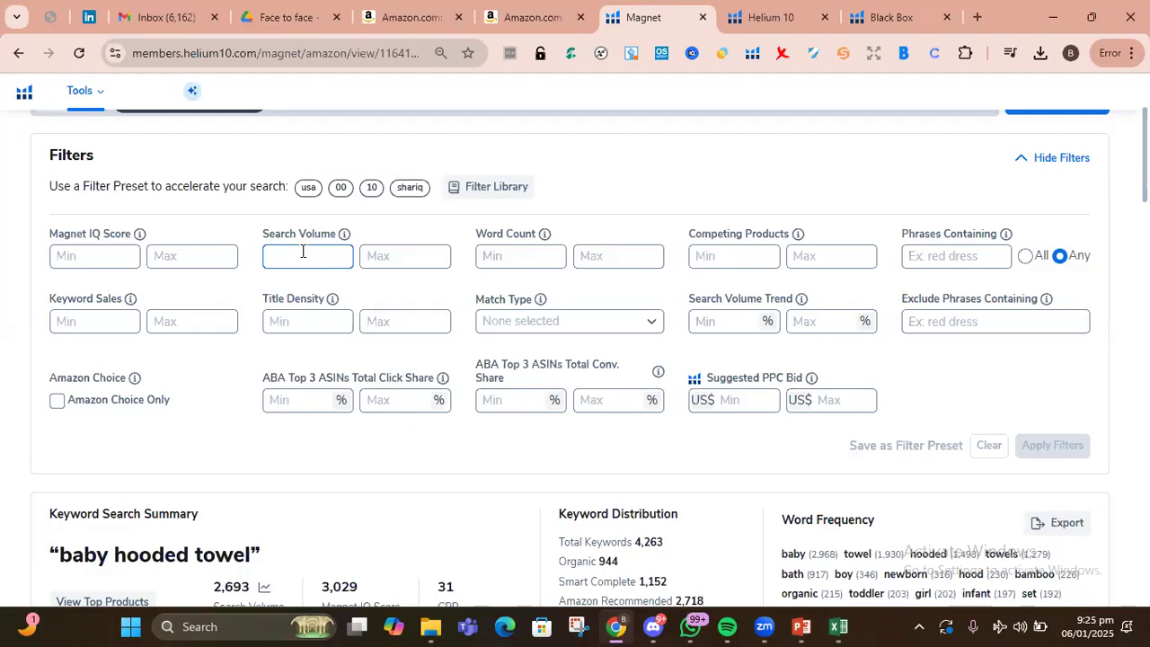
pyautogui.write('500')
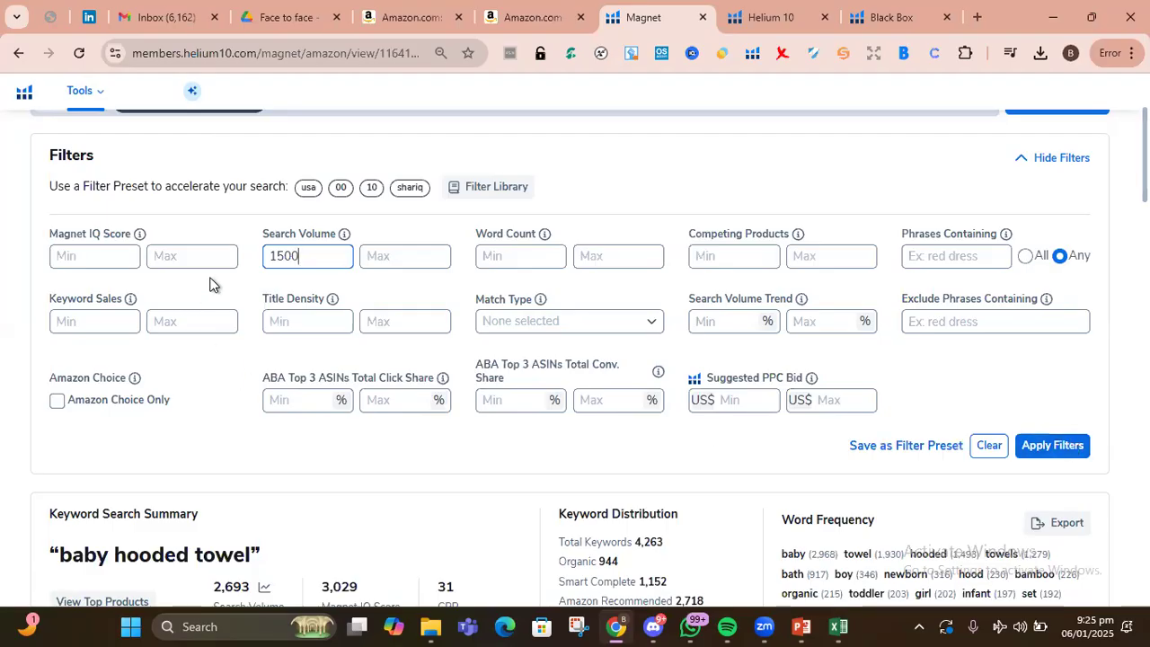
pyautogui.click(1038, 445)
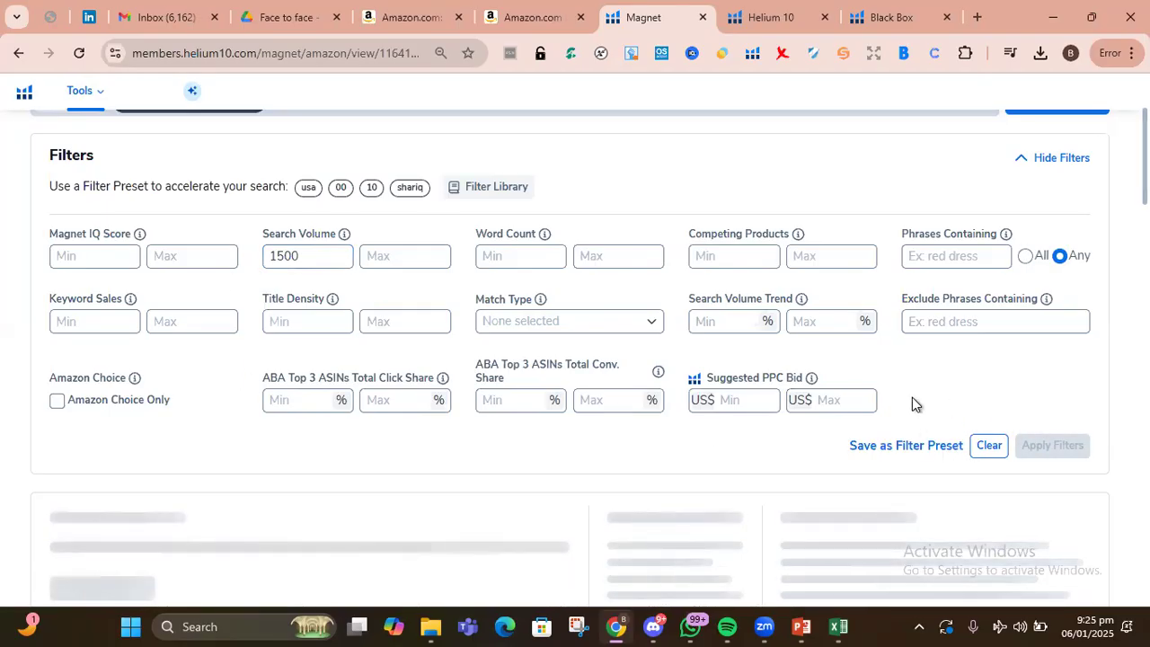
# Export the filtered keywords as an XLSX file, open the download in Excel and enable editing.
pyautogui.scroll(-5, 911, 405)
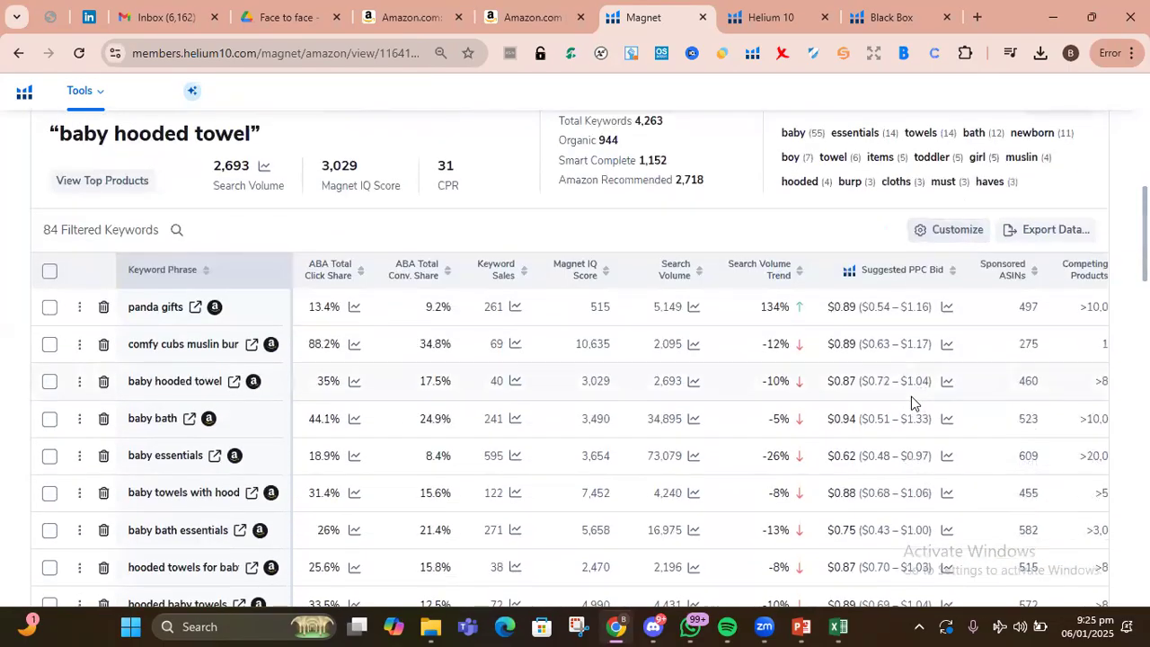
pyautogui.scroll(1, 911, 396)
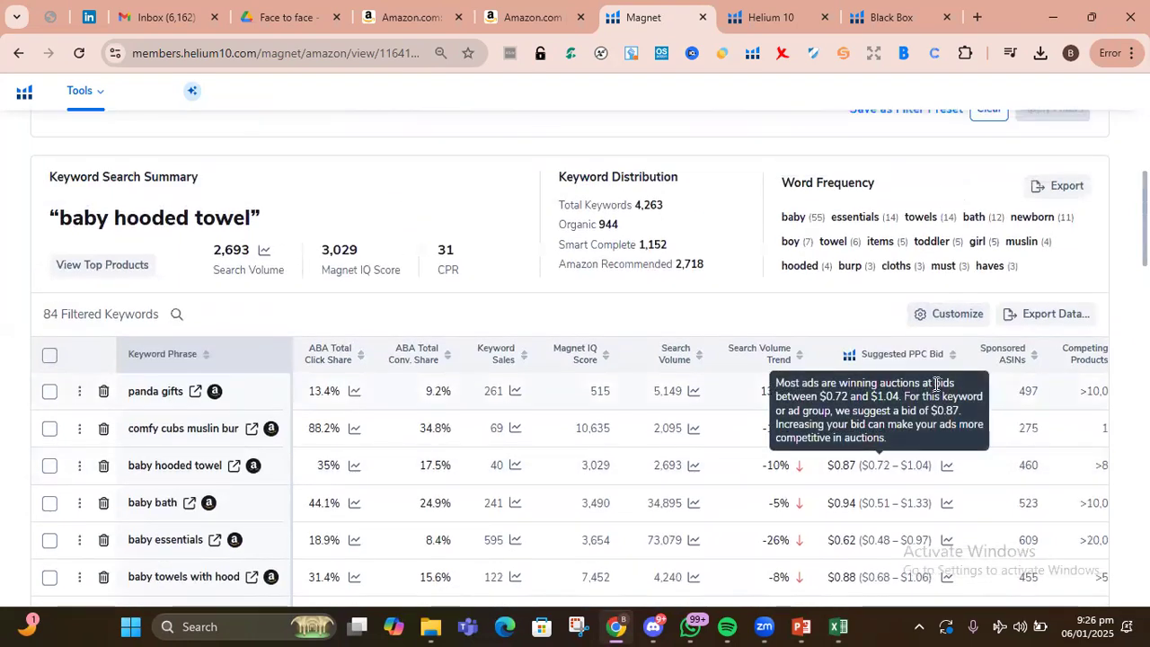
pyautogui.click(1053, 317)
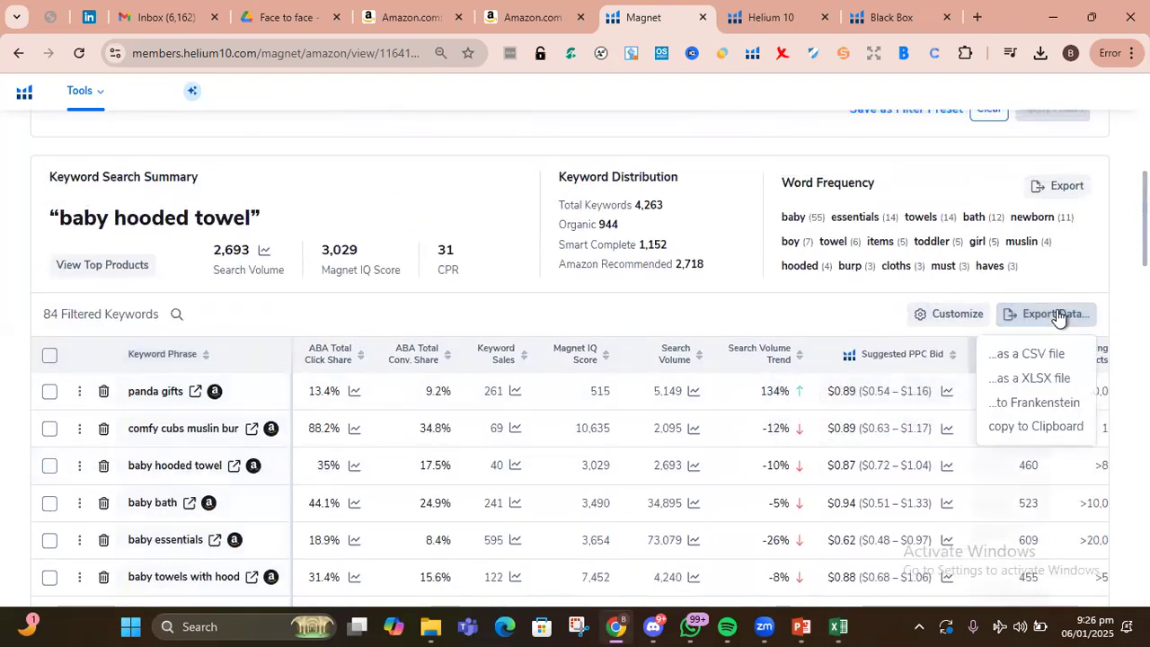
pyautogui.click(1037, 384)
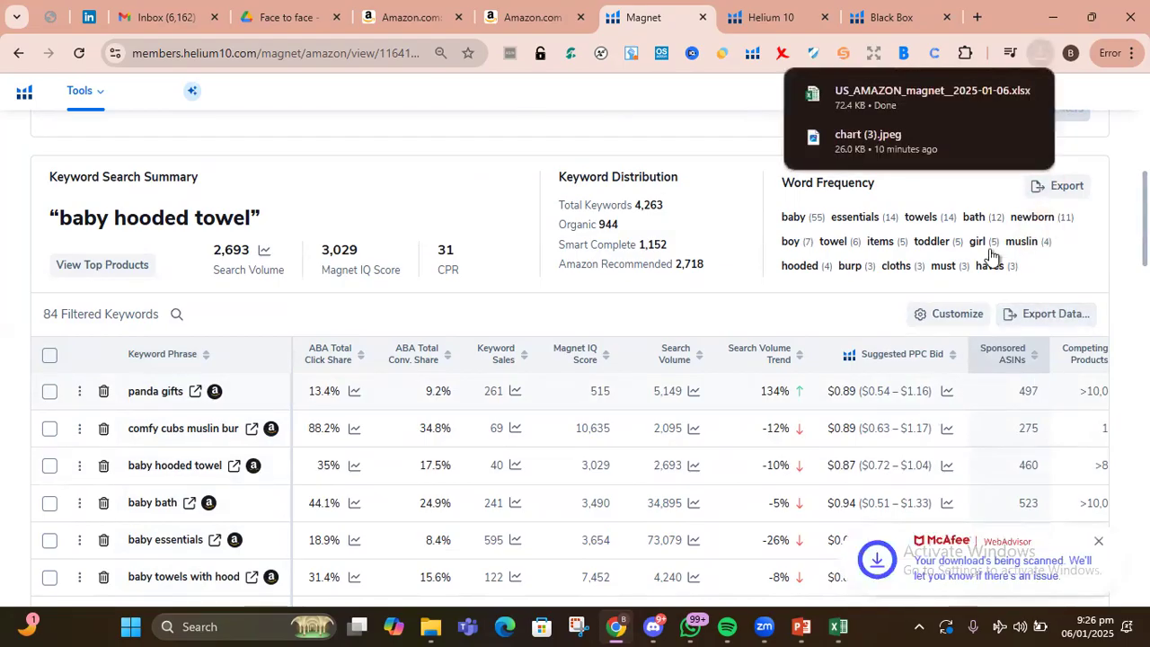
pyautogui.click(841, 105)
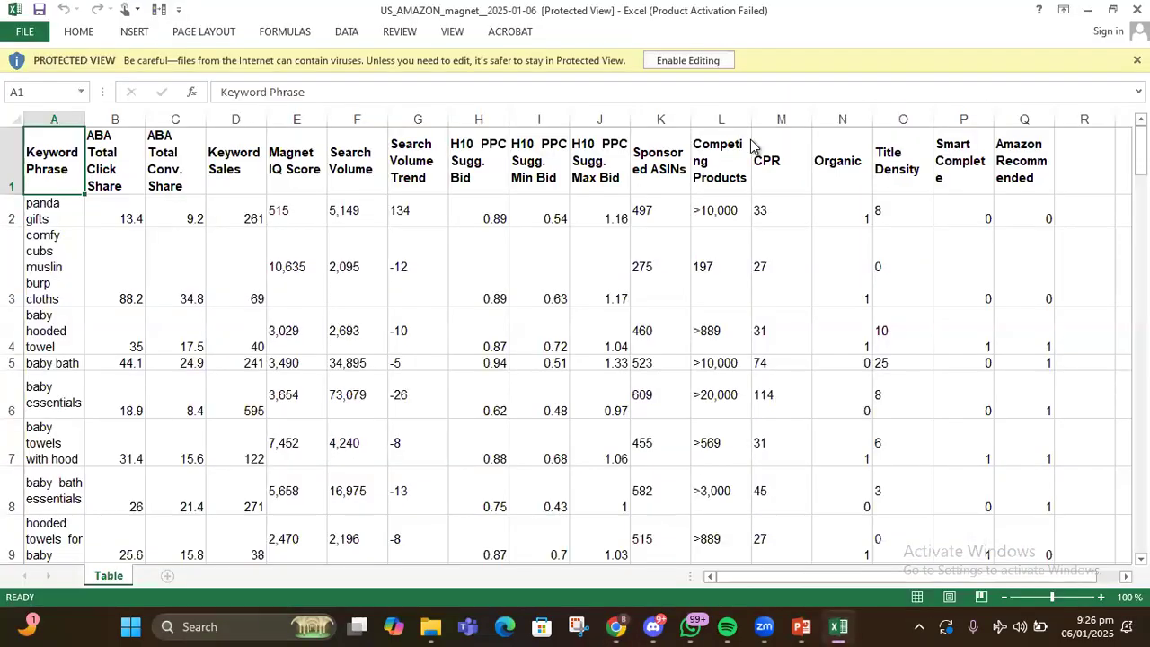
pyautogui.click(684, 60)
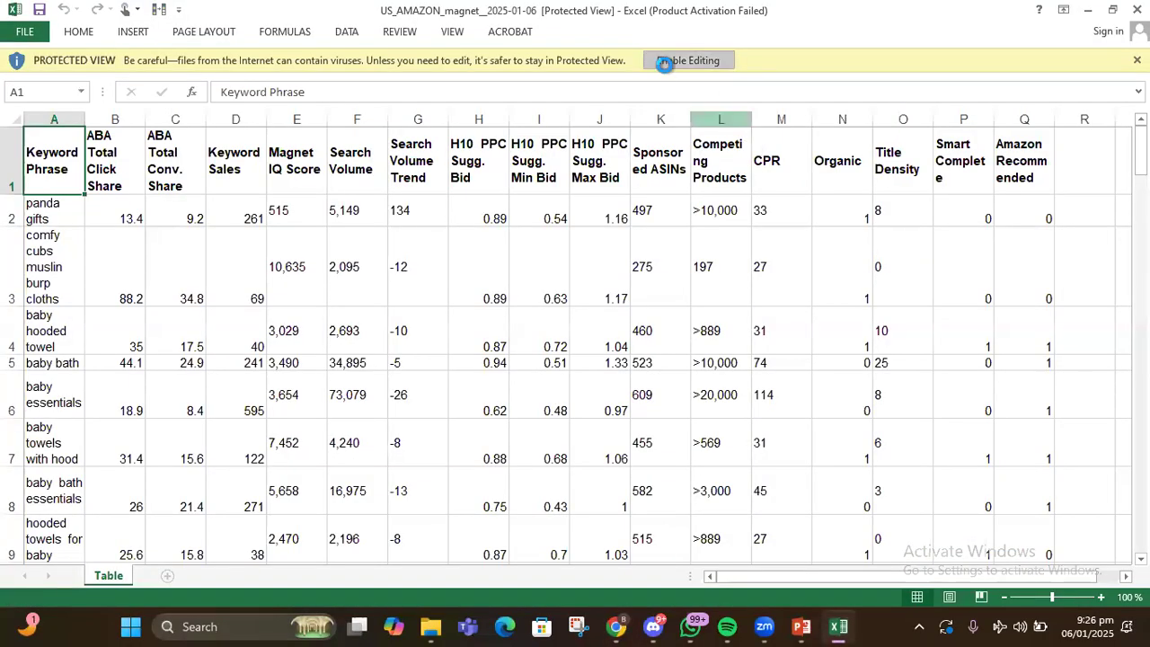
# Widen the Keyword Phrase column and delete the columns from ABA Total Click Share through Magnet IQ Score.
pyautogui.click(494, 239)
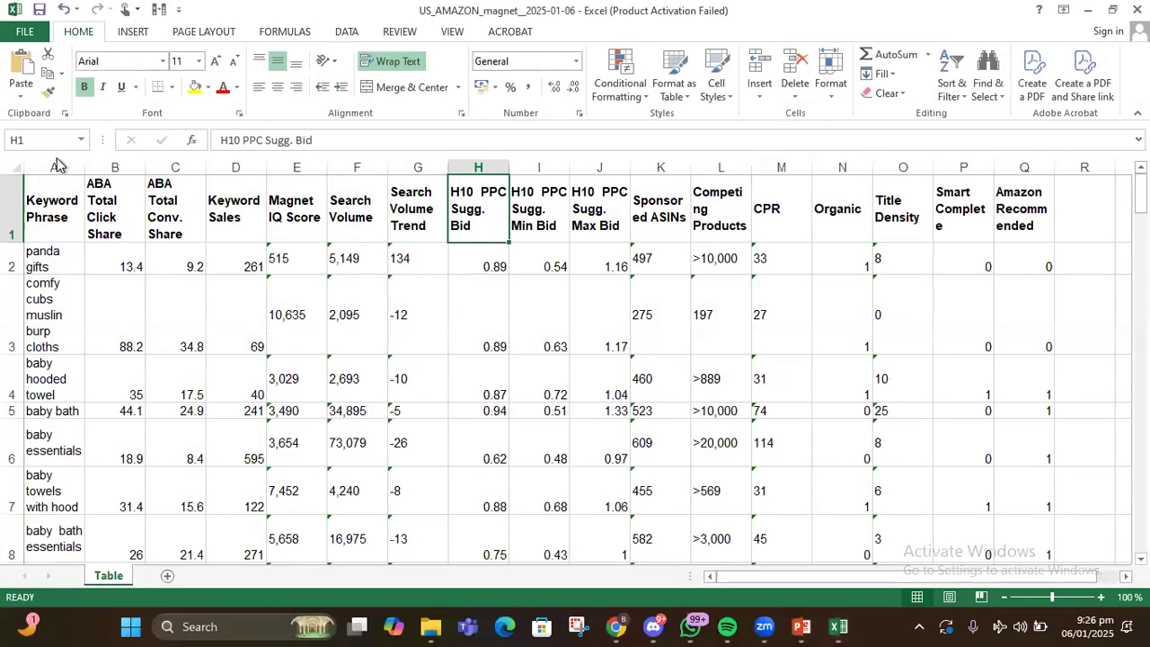
pyautogui.moveTo(94, 167); pyautogui.dragTo(340, 160)
pyautogui.click(27, 200)
pyautogui.click(159, 184)
pyautogui.rightClick(340, 159)
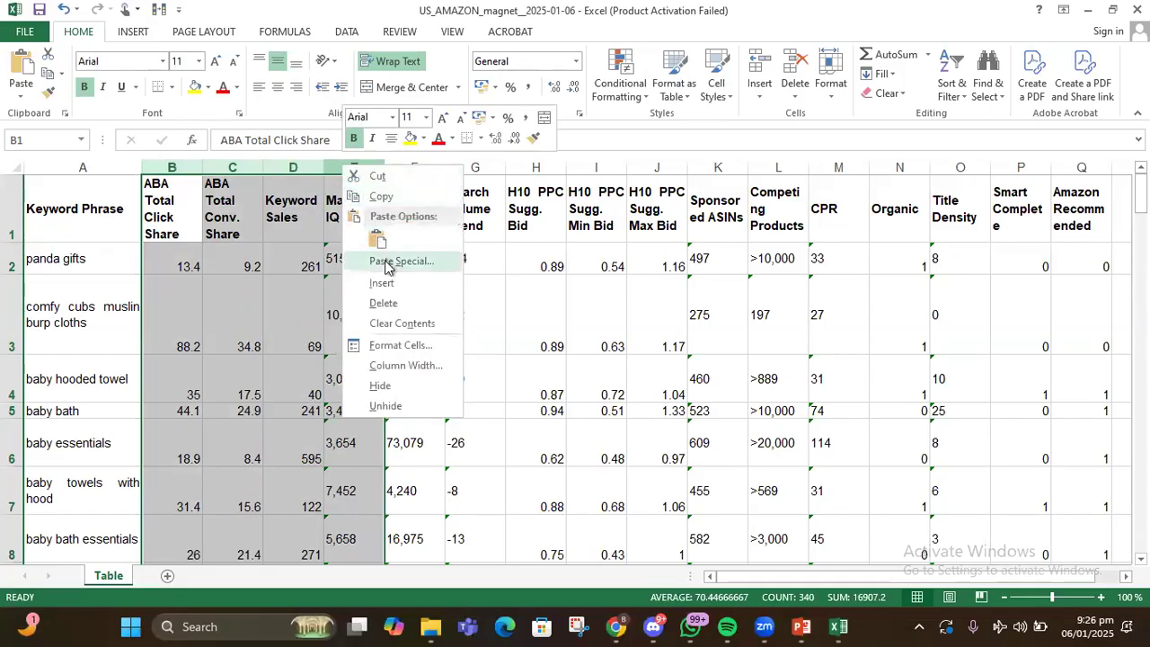
pyautogui.click(398, 302)
pyautogui.click(401, 305)
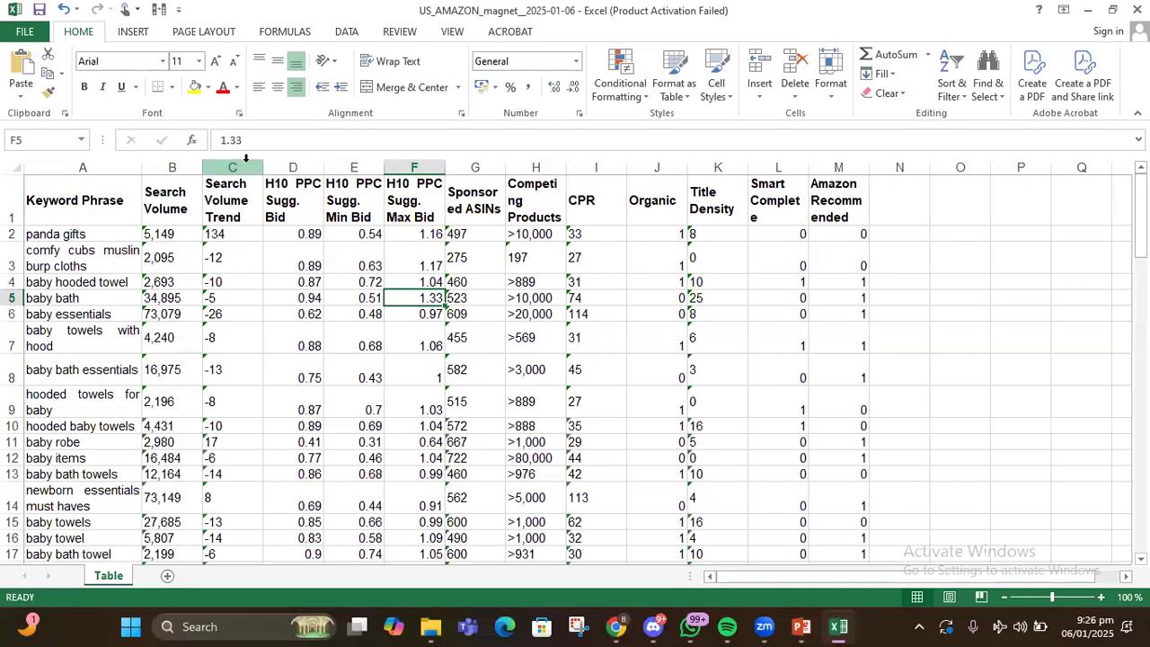
# Delete the Search Volume Trend column and the columns from H10 PPC Sugg. Bid through Organic.
pyautogui.rightClick(250, 166)
pyautogui.click(287, 301)
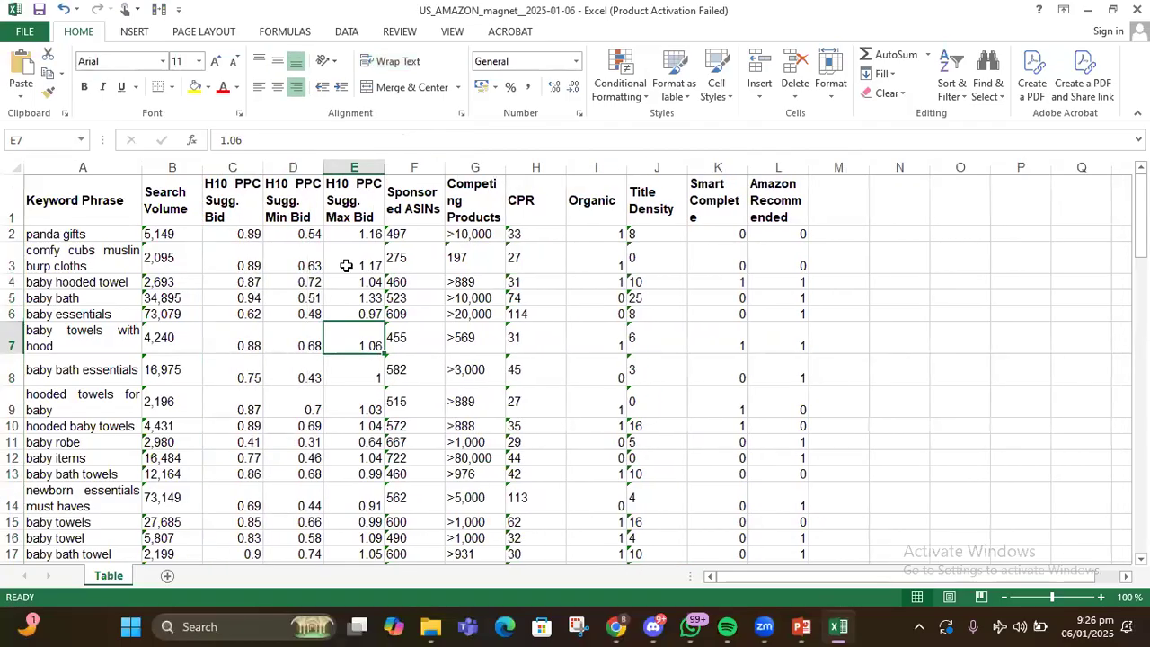
pyautogui.moveTo(231, 160); pyautogui.dragTo(600, 167)
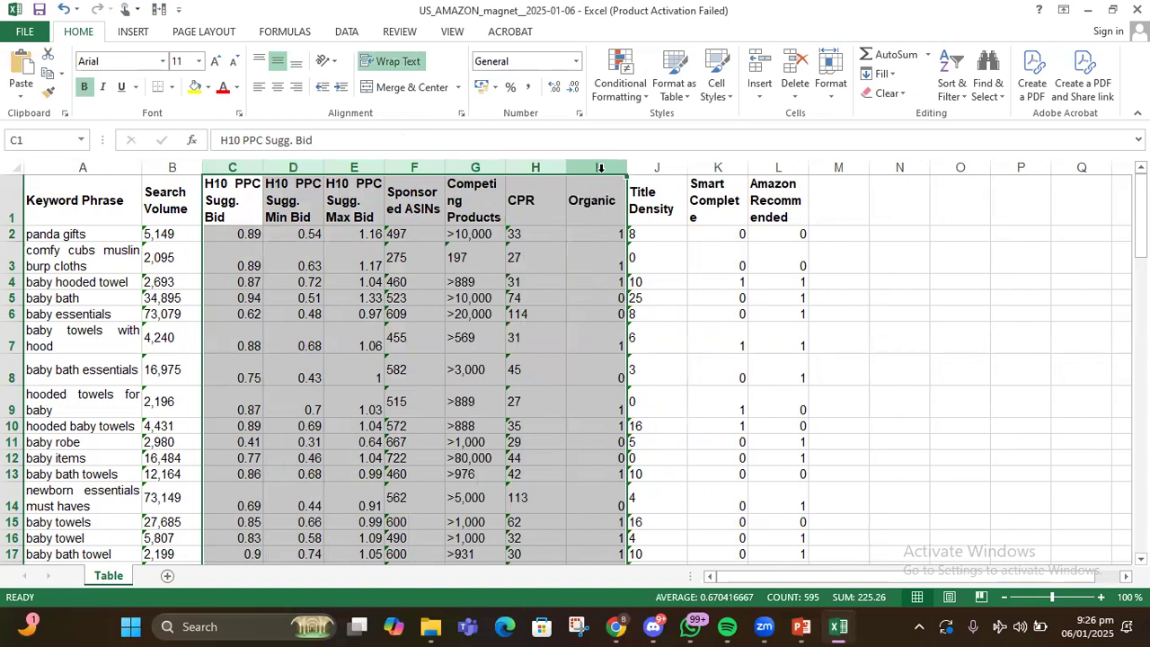
pyautogui.rightClick(600, 168)
pyautogui.click(651, 312)
pyautogui.click(557, 344)
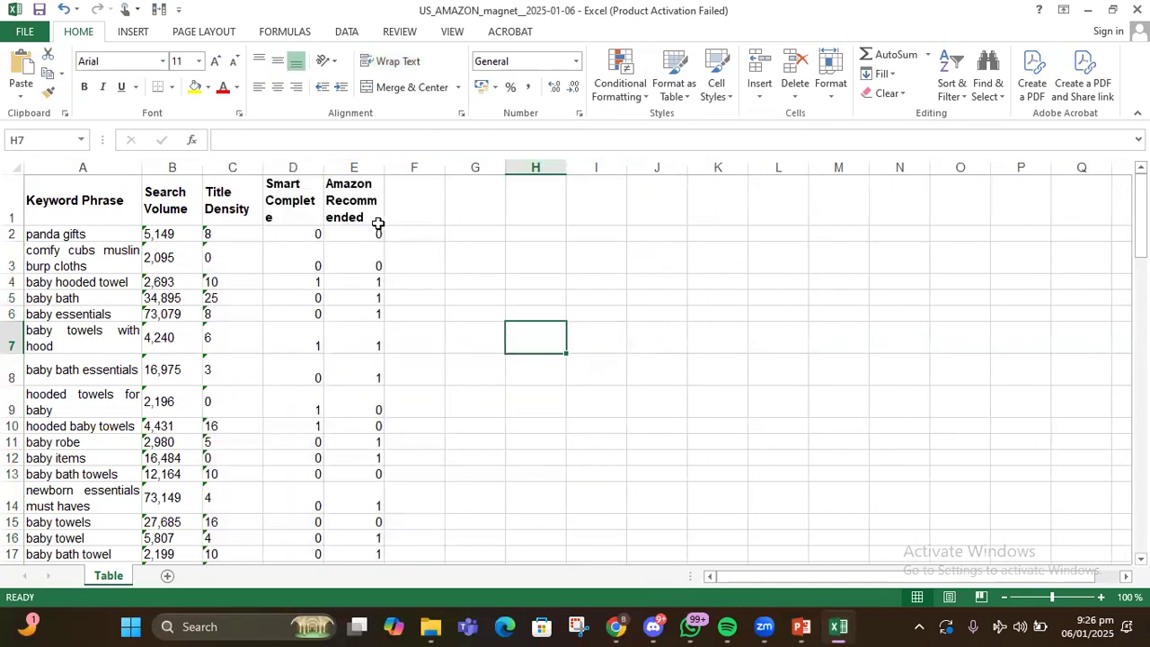
# Delete the Smart Complete and Amazon Recommended columns.
pyautogui.moveTo(309, 167); pyautogui.dragTo(359, 167)
pyautogui.rightClick(363, 170)
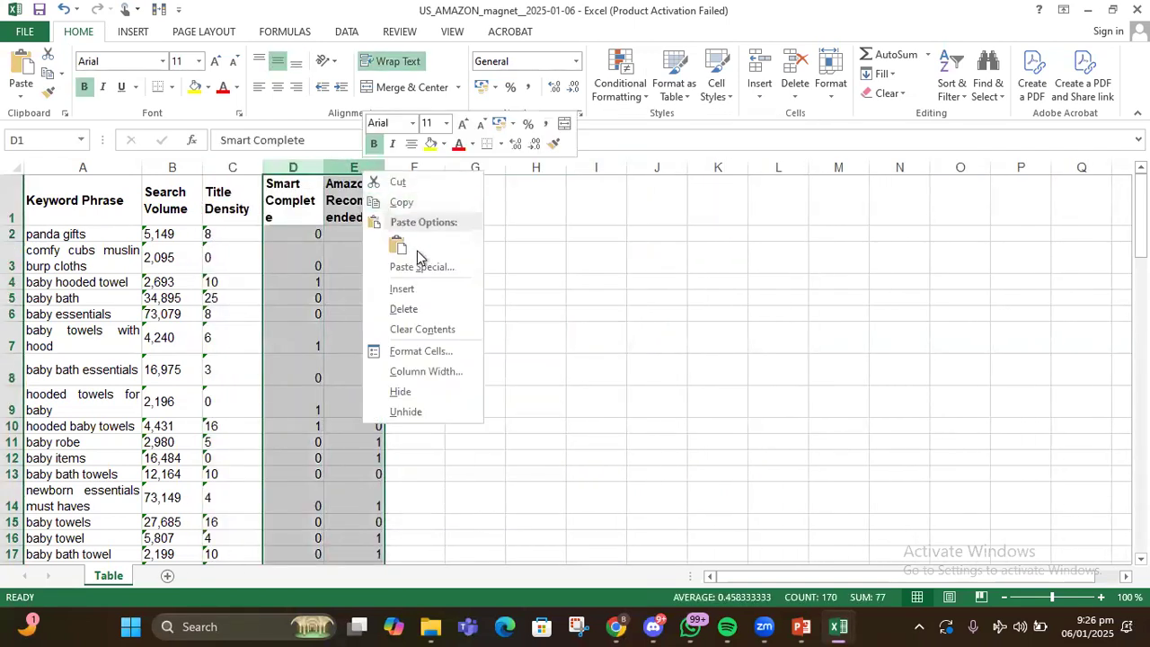
pyautogui.click(403, 308)
# Add filters to the Keyword Phrase, Search Volume and Title Density headers in A1:C1.
pyautogui.click(107, 181)
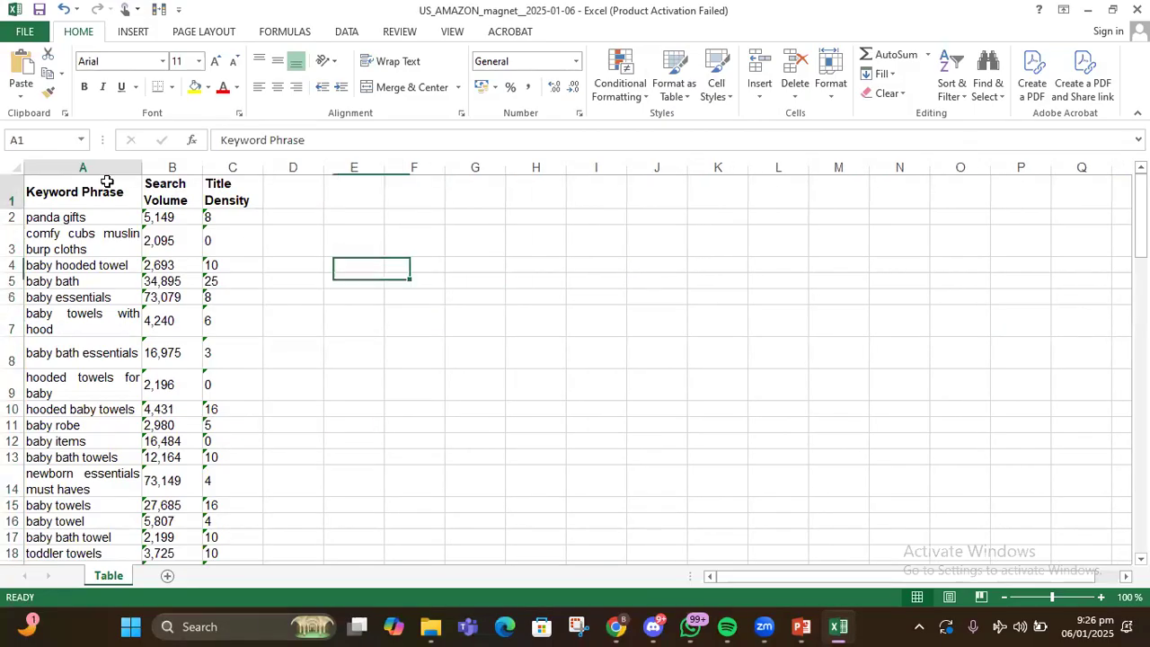
pyautogui.moveTo(107, 181); pyautogui.dragTo(216, 185)
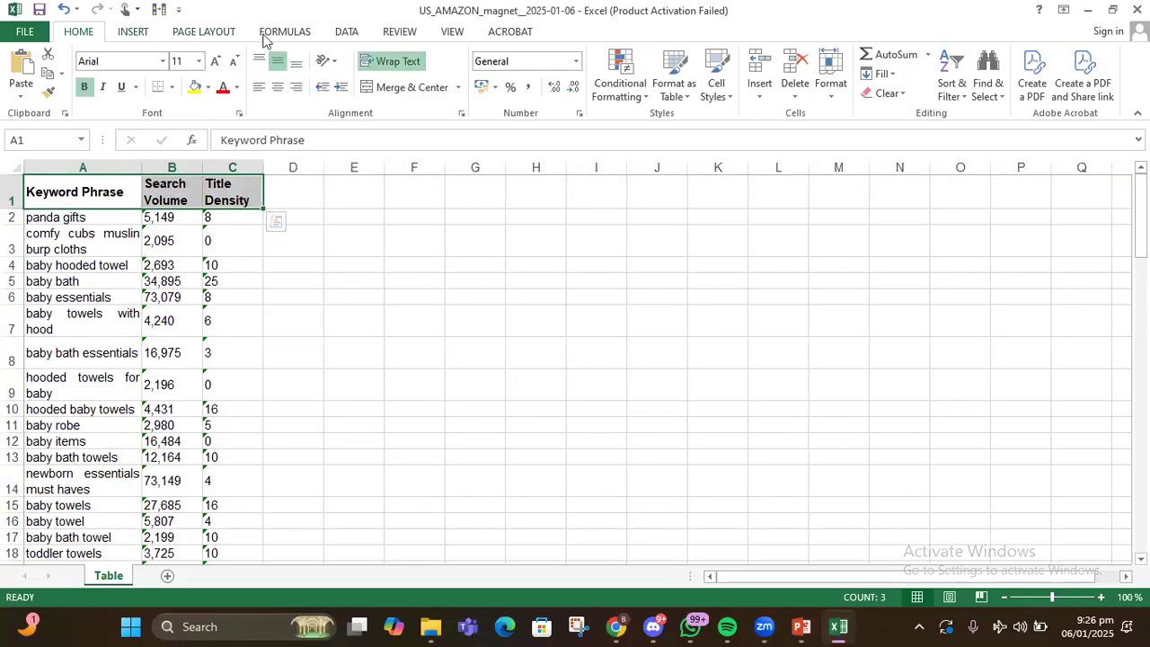
pyautogui.click(345, 33)
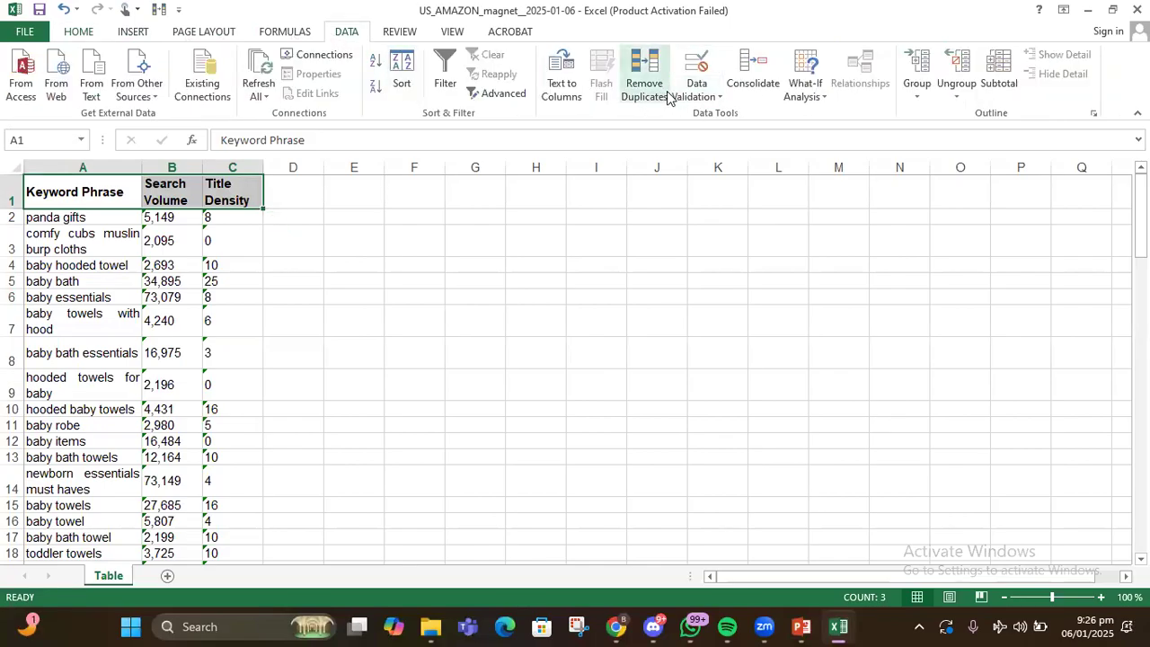
pyautogui.click(83, 35)
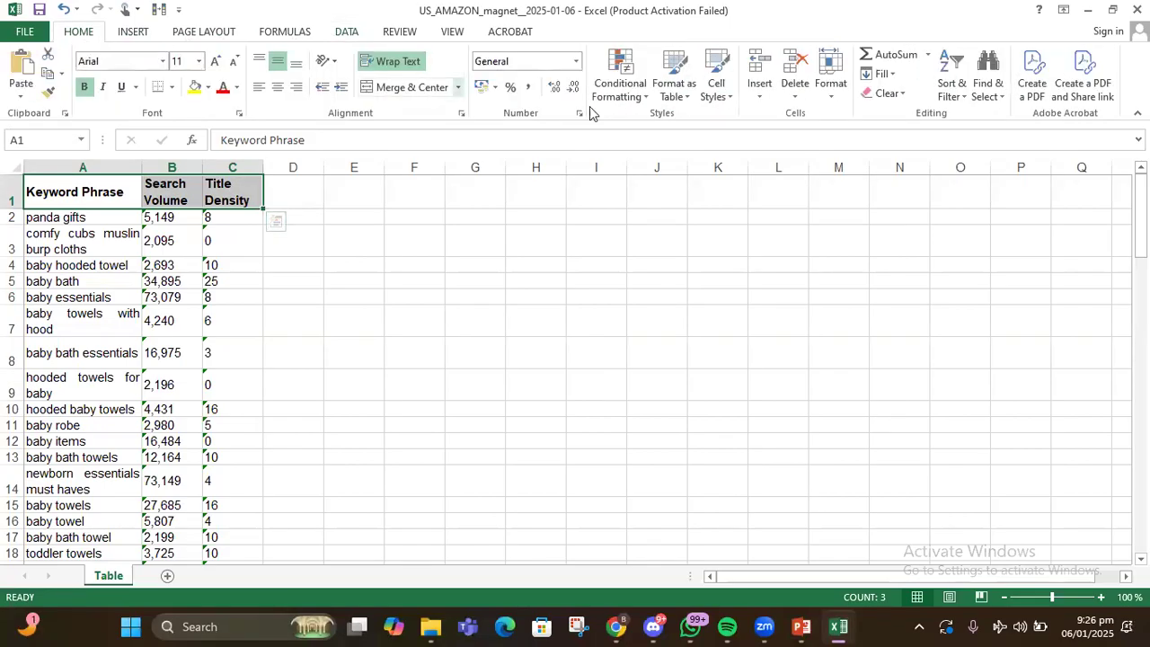
pyautogui.click(949, 90)
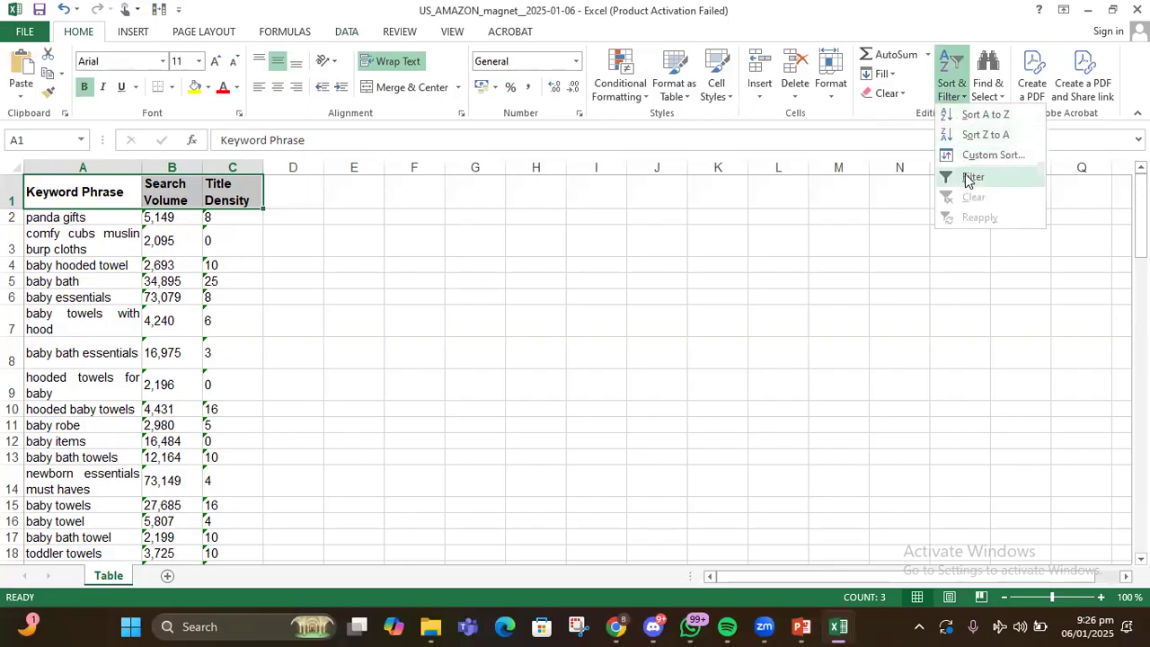
pyautogui.click(970, 174)
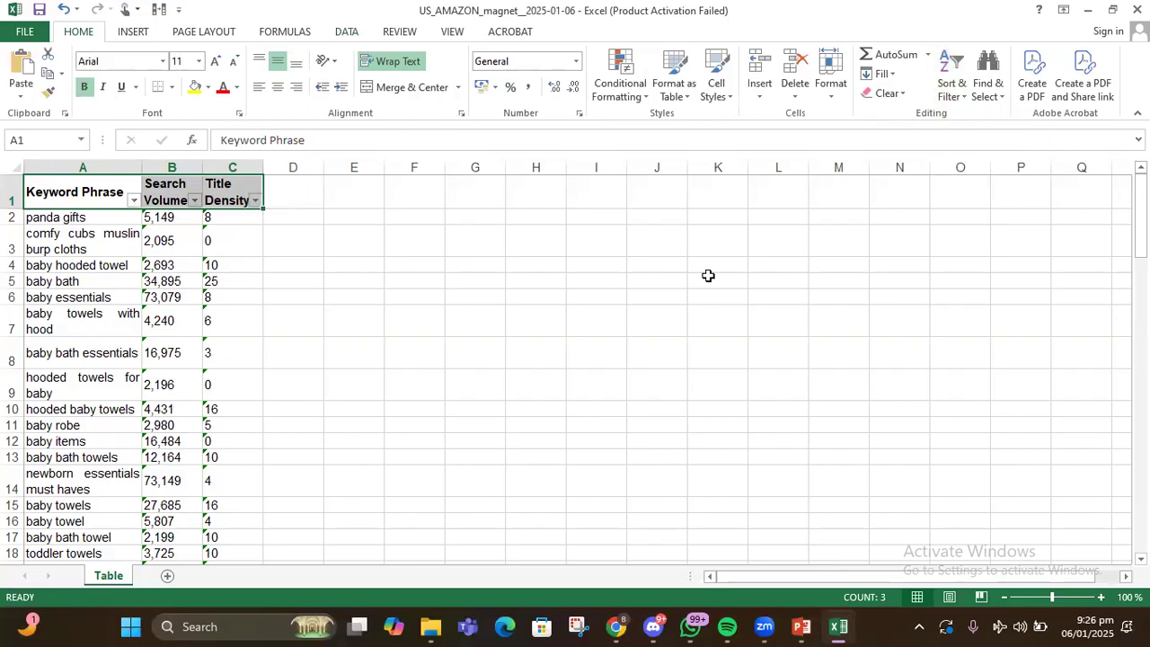
pyautogui.click(133, 199)
pyautogui.click(270, 221)
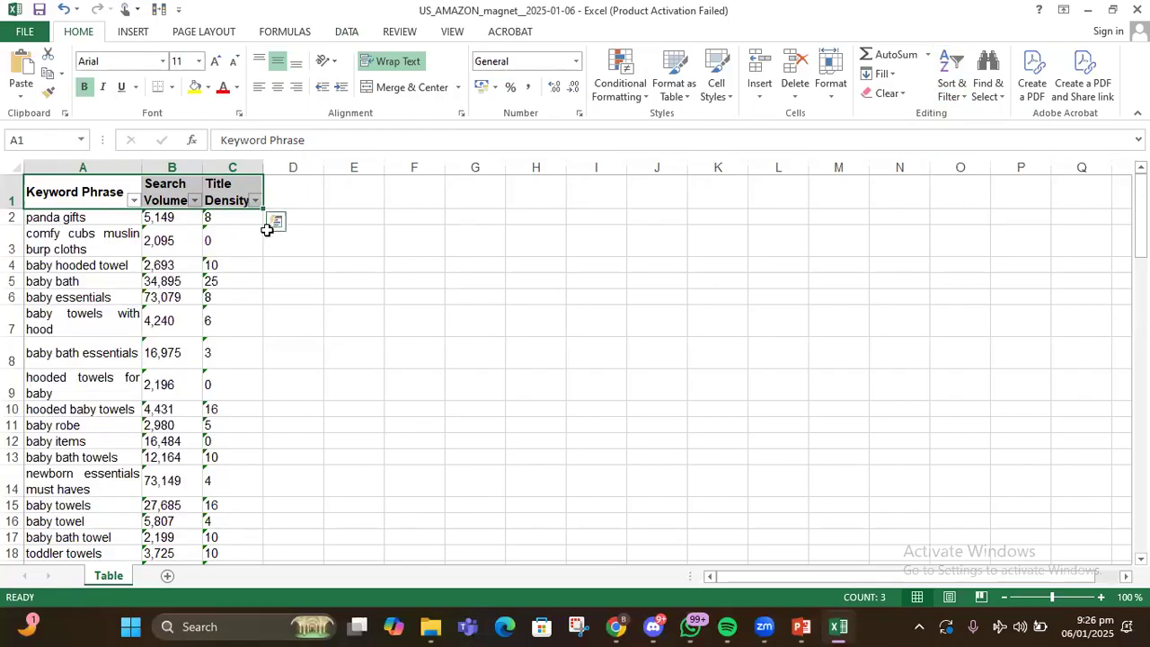
pyautogui.click(195, 201)
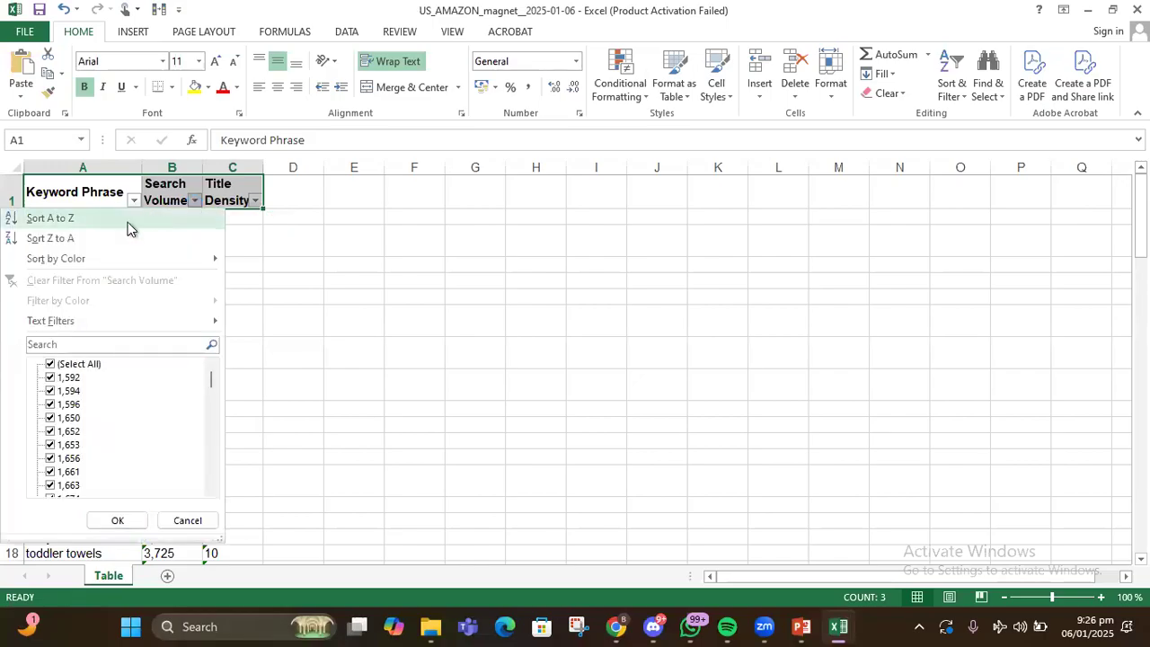
pyautogui.click(274, 220)
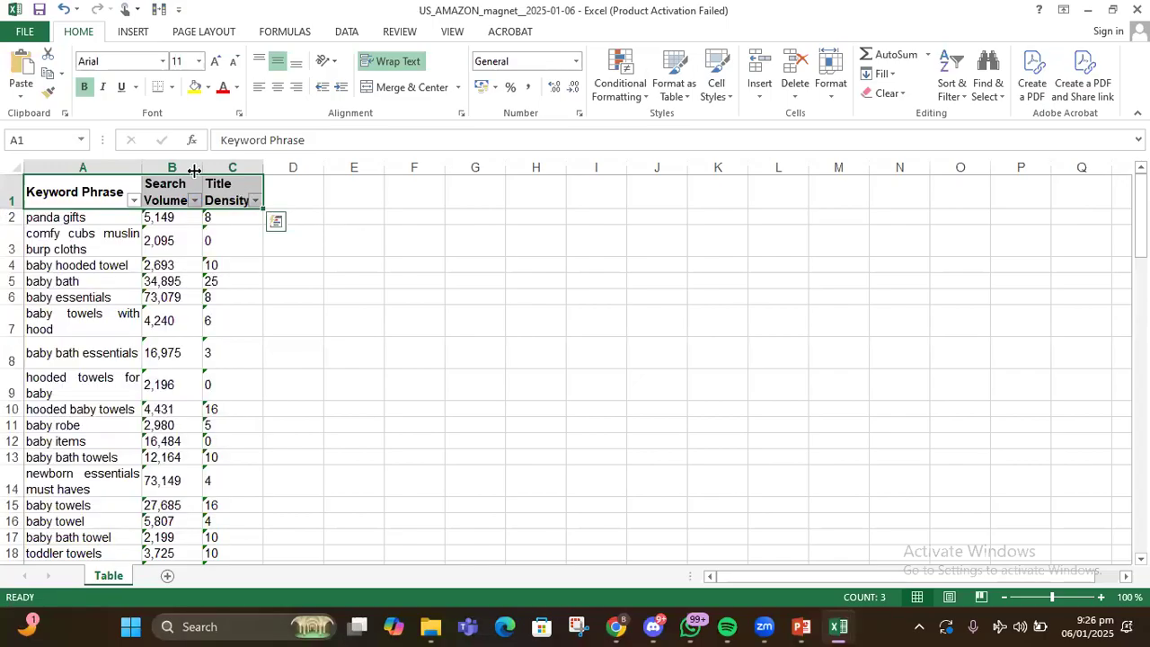
# Convert the Search Volume column to numbers with Text to Columns, using Delimited data and the General format.
pyautogui.click(183, 161)
pyautogui.click(350, 33)
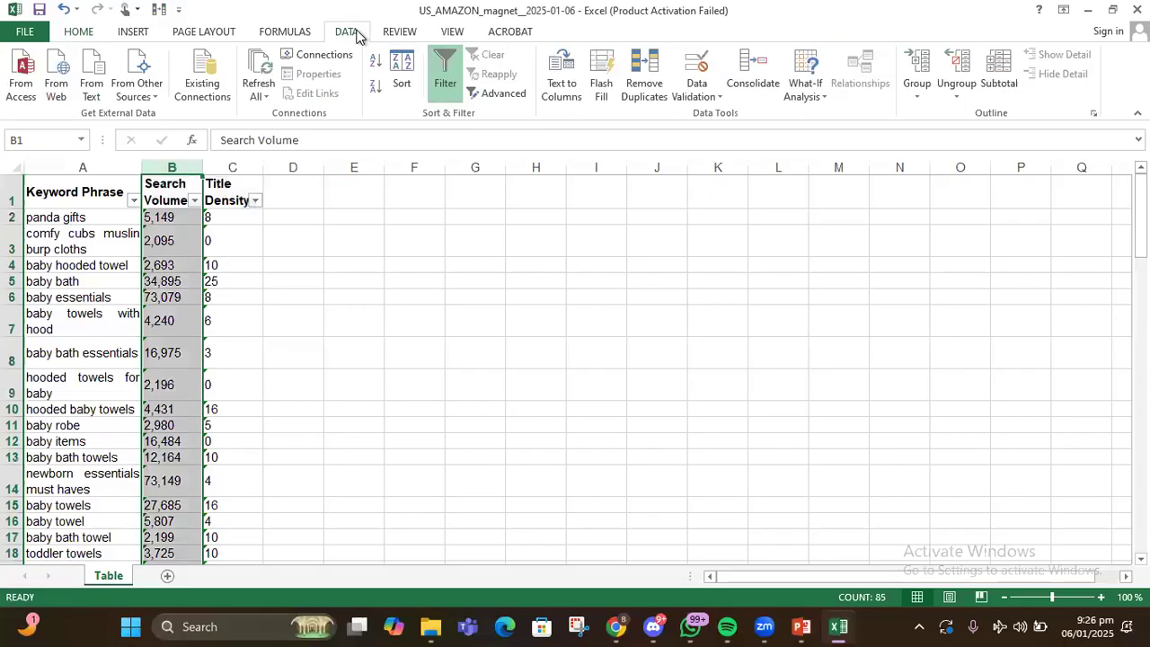
pyautogui.click(560, 87)
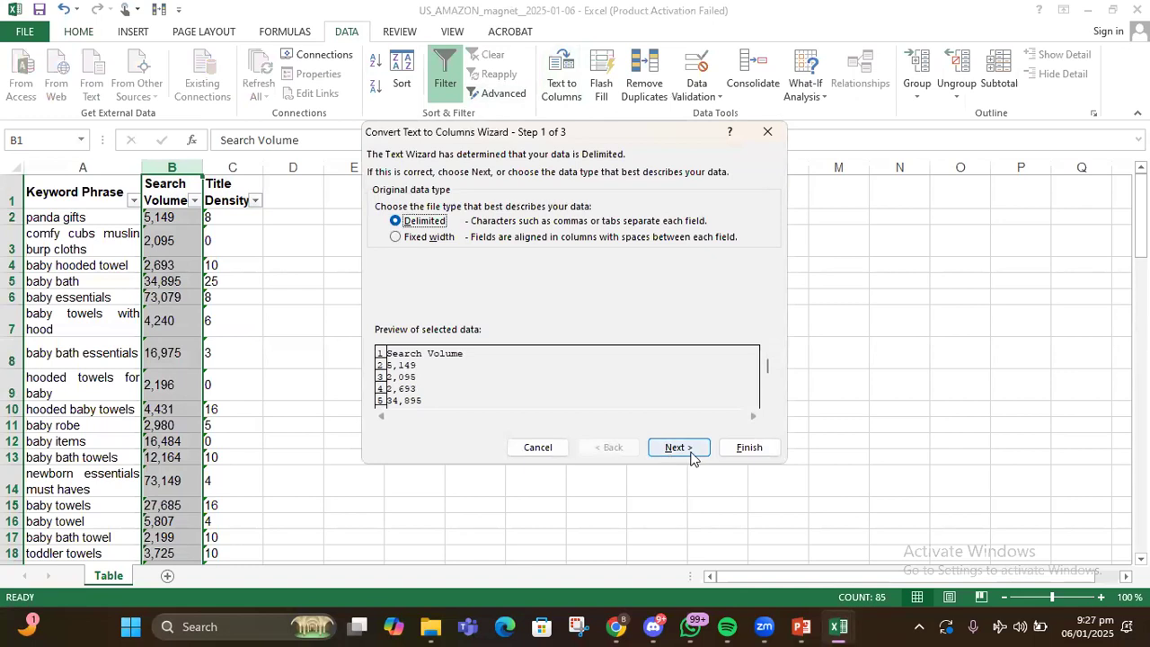
pyautogui.click(688, 451)
pyautogui.click(675, 449)
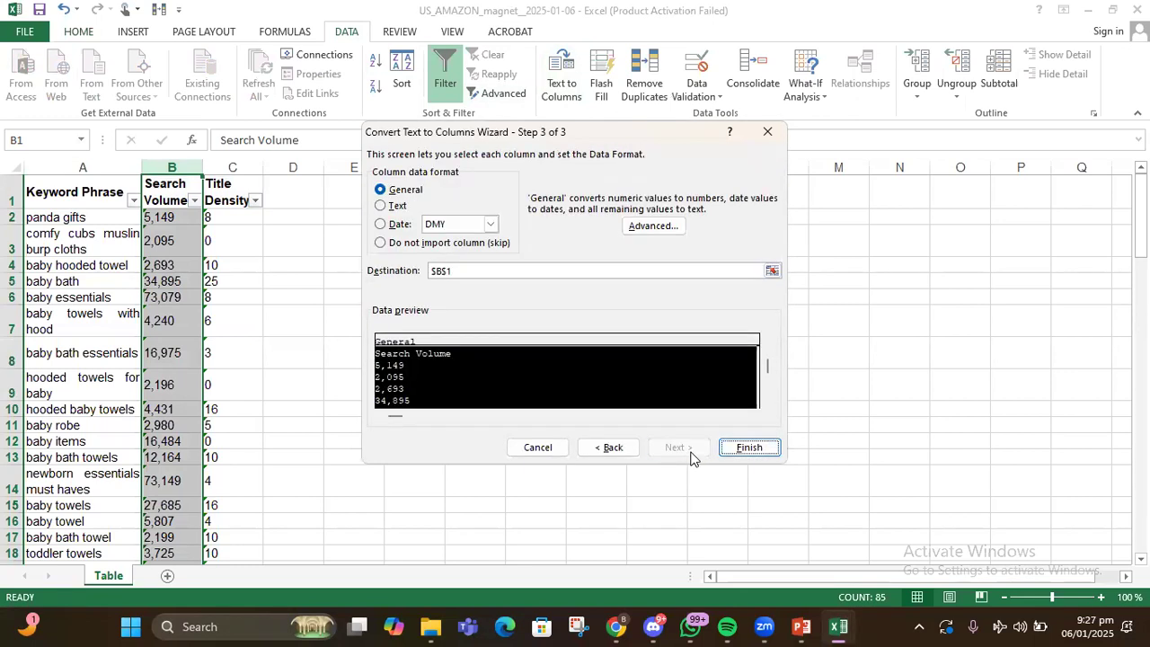
pyautogui.click(742, 444)
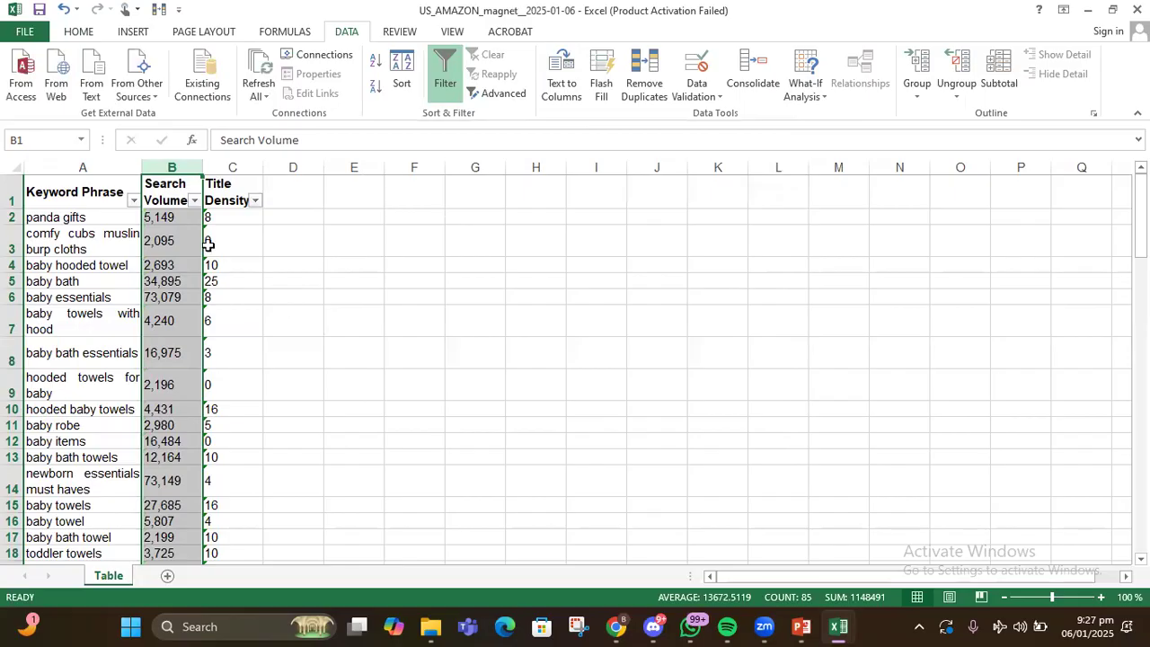
# Sort Search Volume from largest to smallest and widen columns A through C.
pyautogui.click(195, 201)
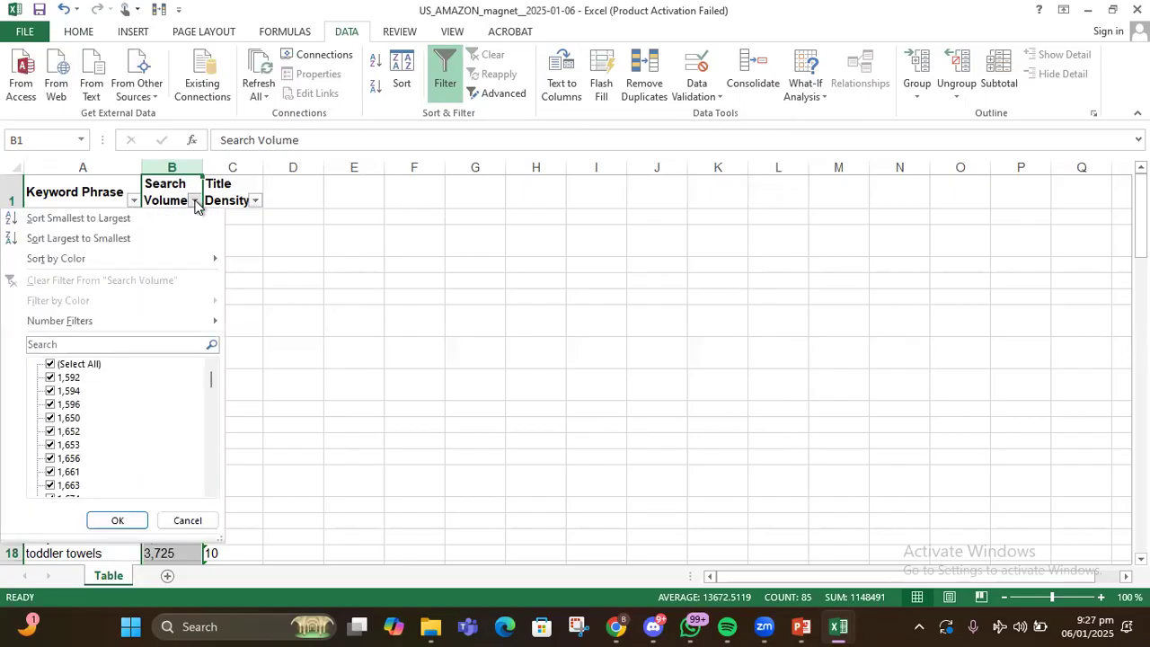
pyautogui.click(153, 239)
pyautogui.click(544, 368)
pyautogui.moveTo(137, 164); pyautogui.dragTo(364, 167)
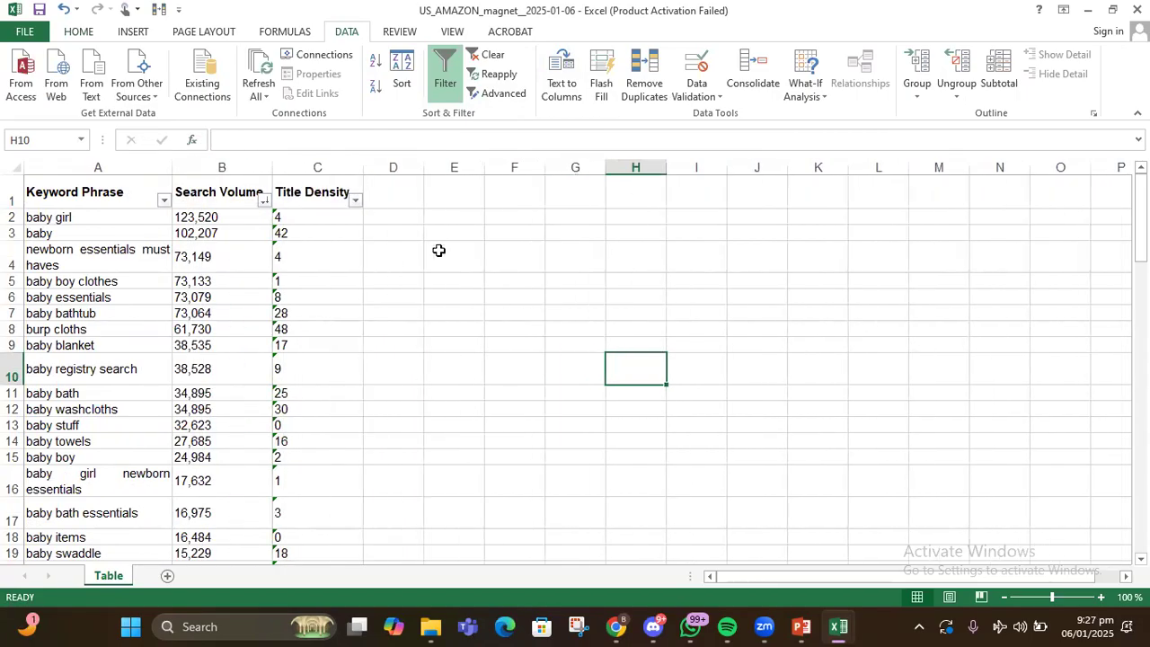
# Compare the top three keyword phrases, baby girl, baby and newborn essentials must haves, with their title densities.
pyautogui.click(456, 264)
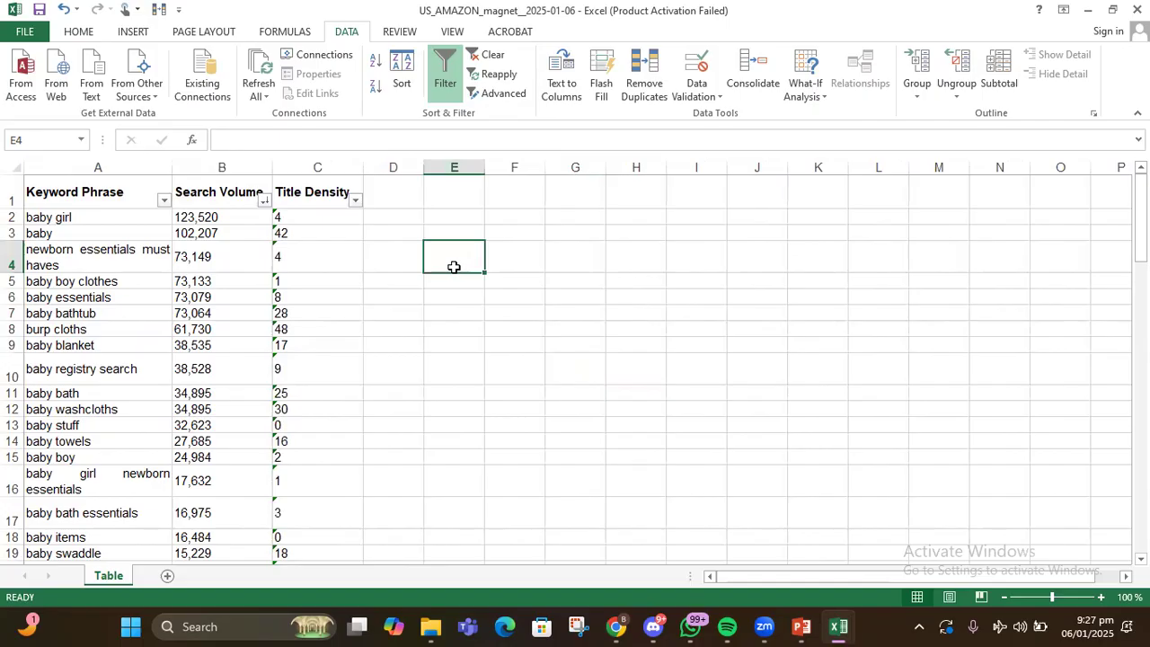
pyautogui.click(319, 214)
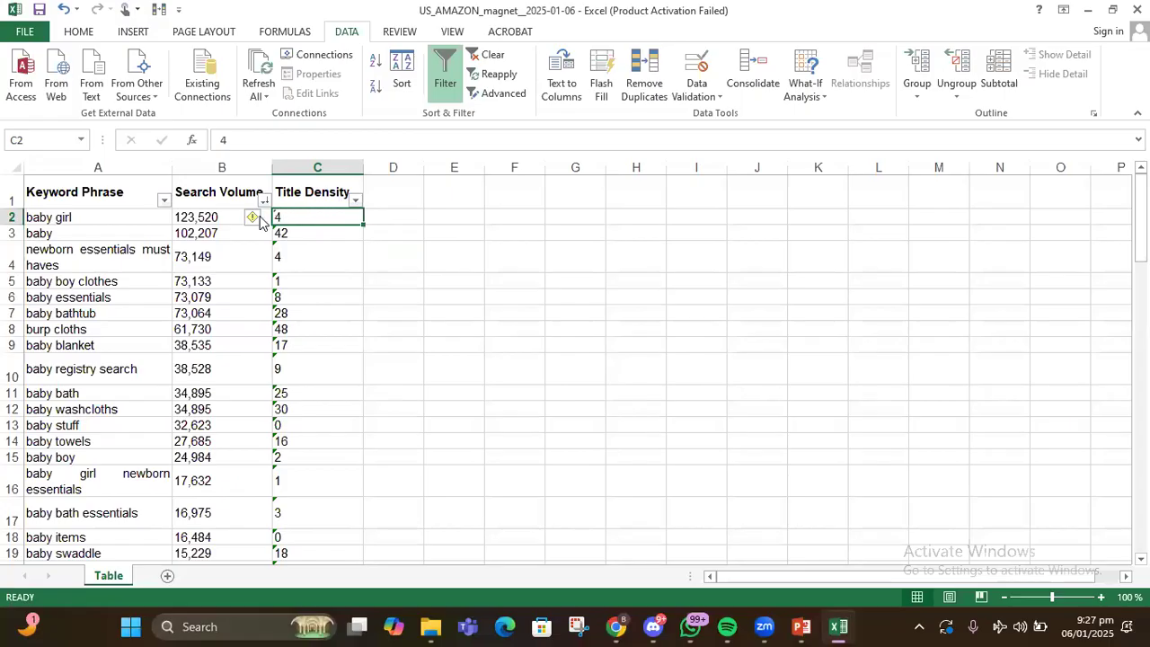
pyautogui.click(408, 266)
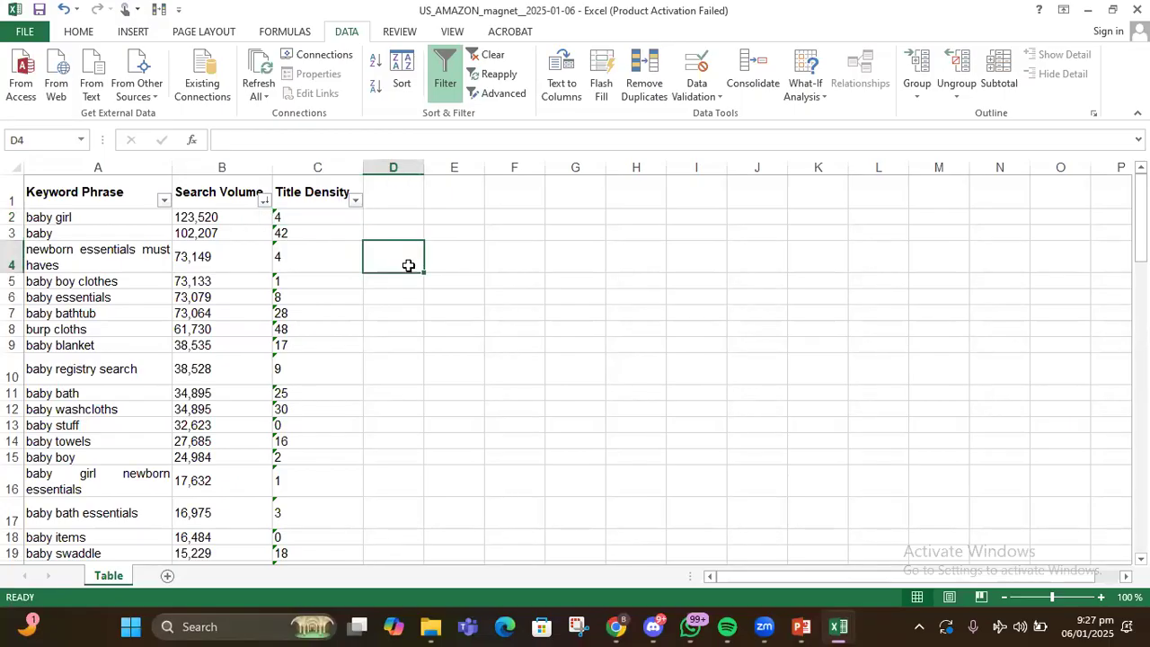
pyautogui.click(126, 216)
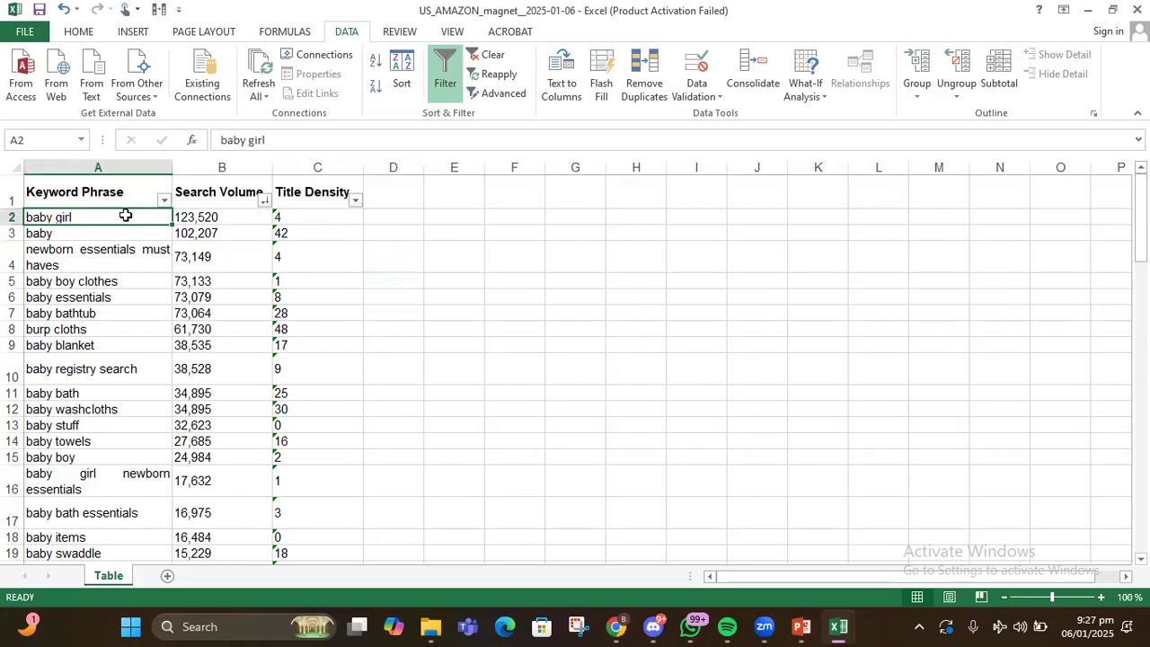
pyautogui.click(310, 207)
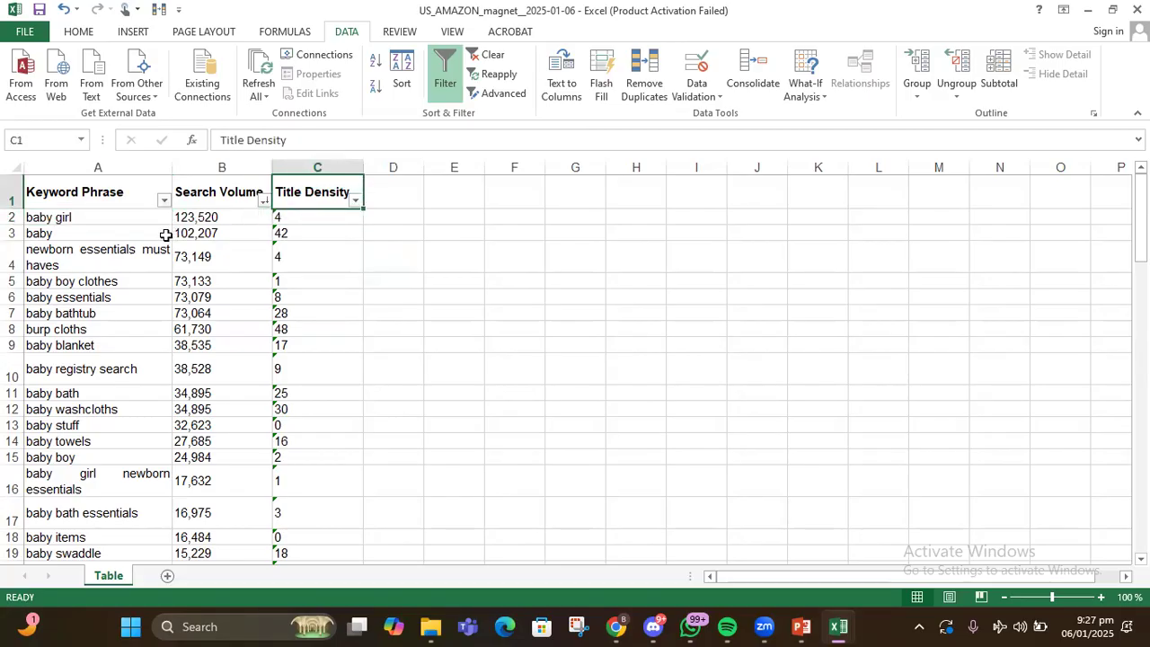
pyautogui.click(164, 233)
pyautogui.click(310, 232)
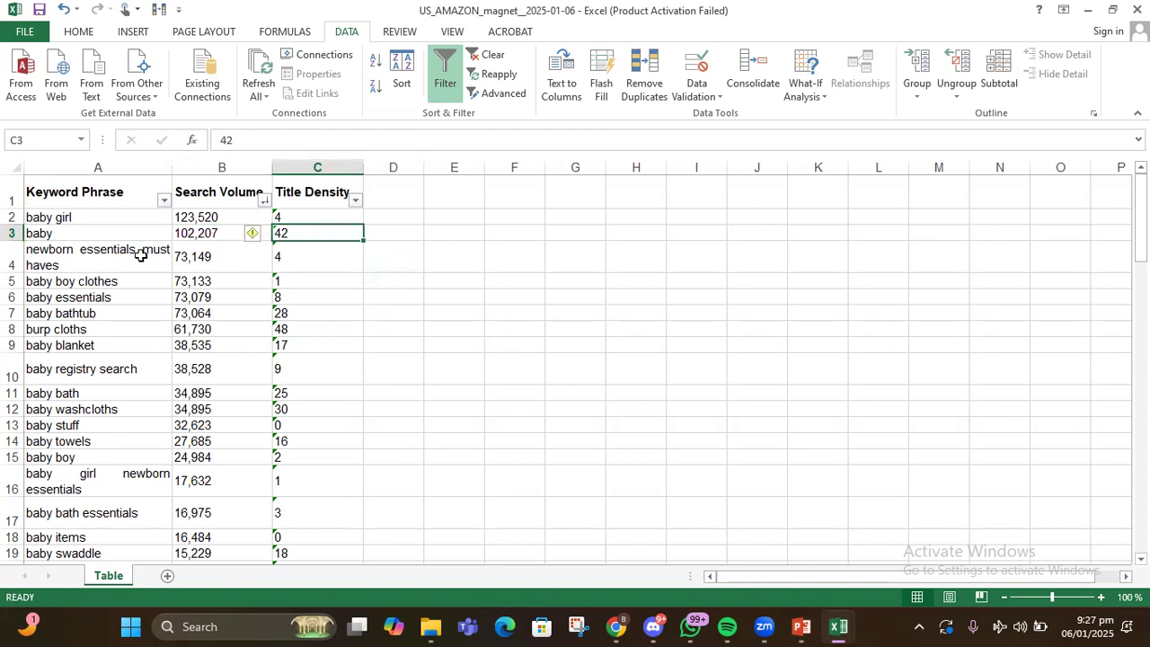
pyautogui.click(141, 255)
pyautogui.click(300, 245)
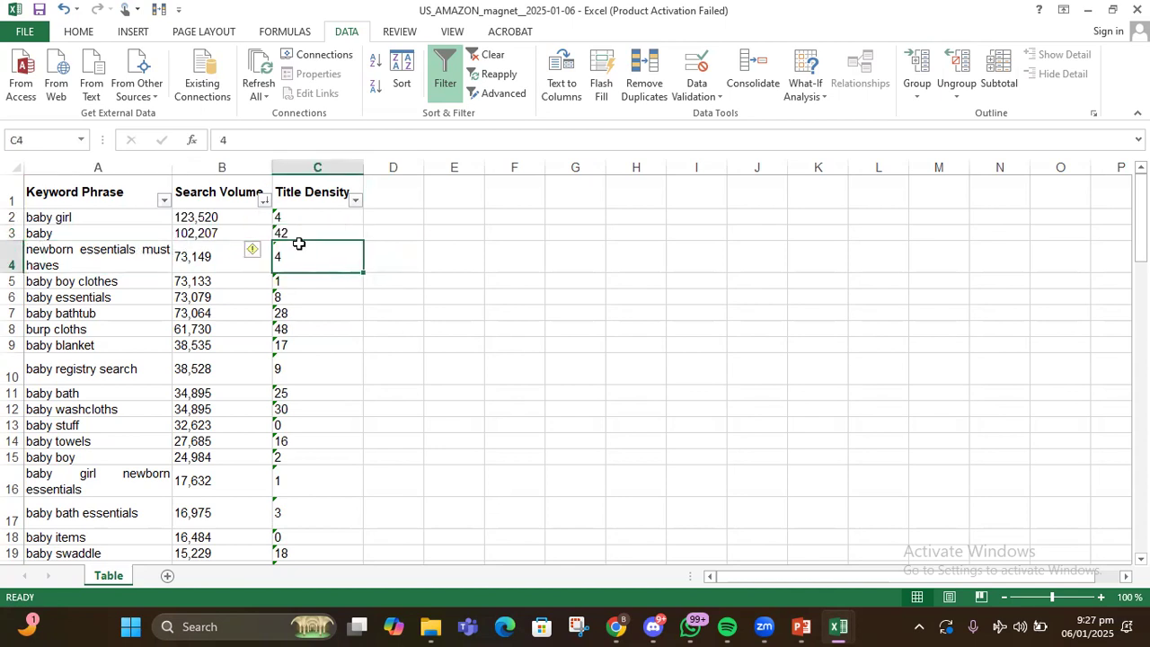
# Filter Title Density to exclude 0, 1, 2 and 3, and check the count of the remaining keyword phrases.
pyautogui.click(356, 200)
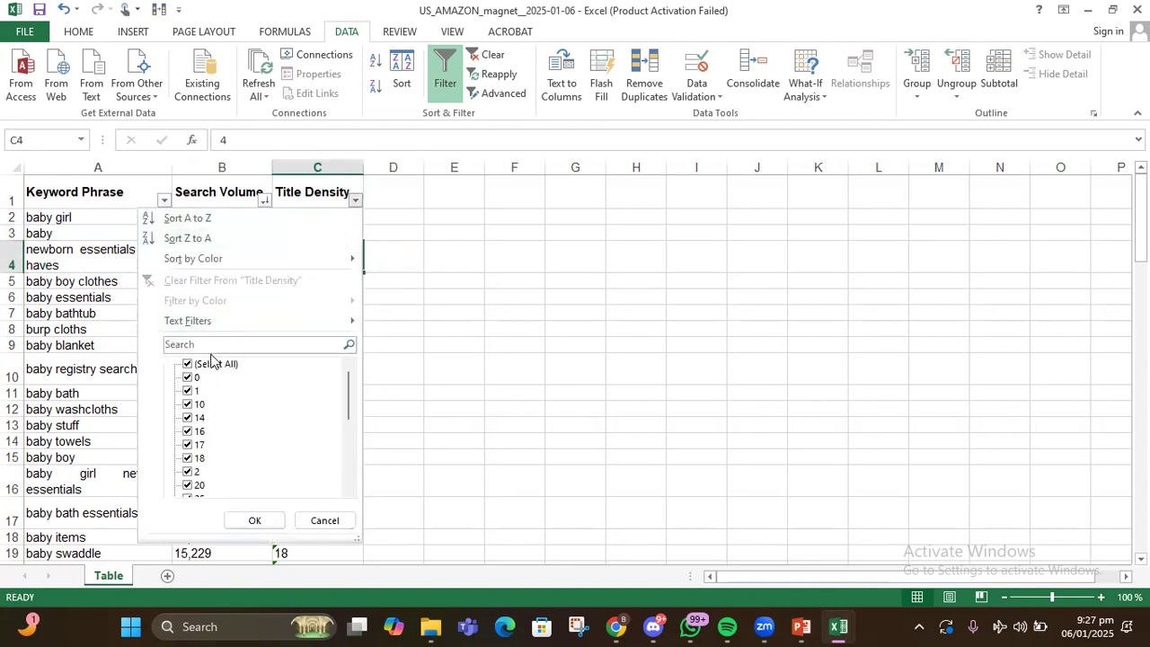
pyautogui.click(198, 377)
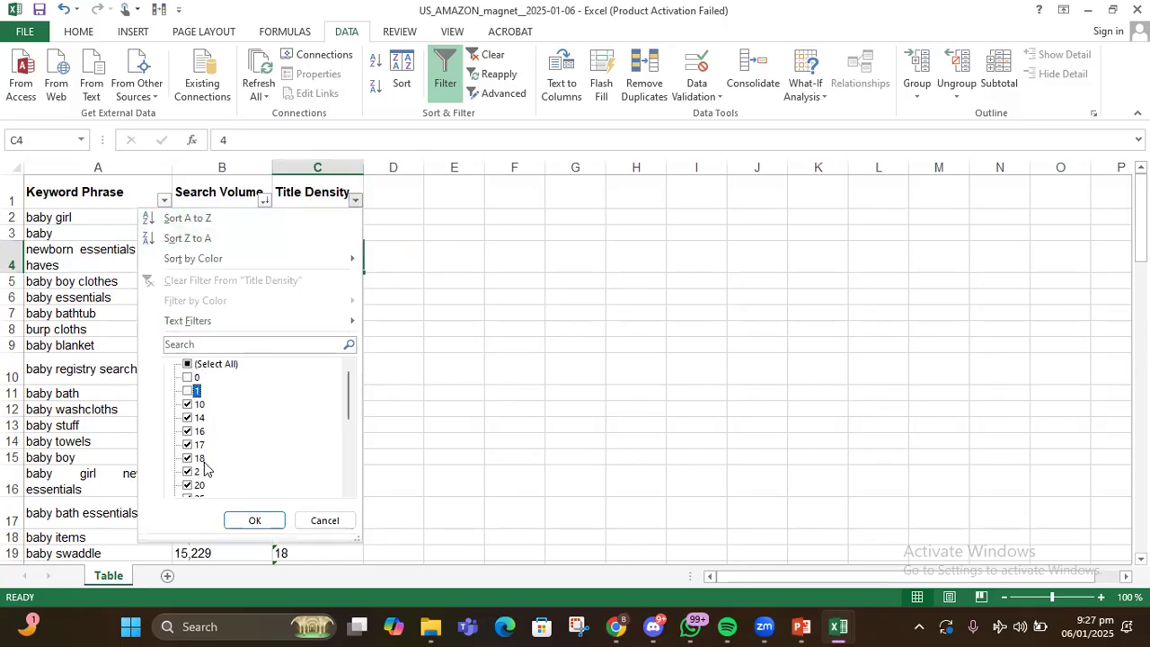
pyautogui.scroll(-3, 239, 450)
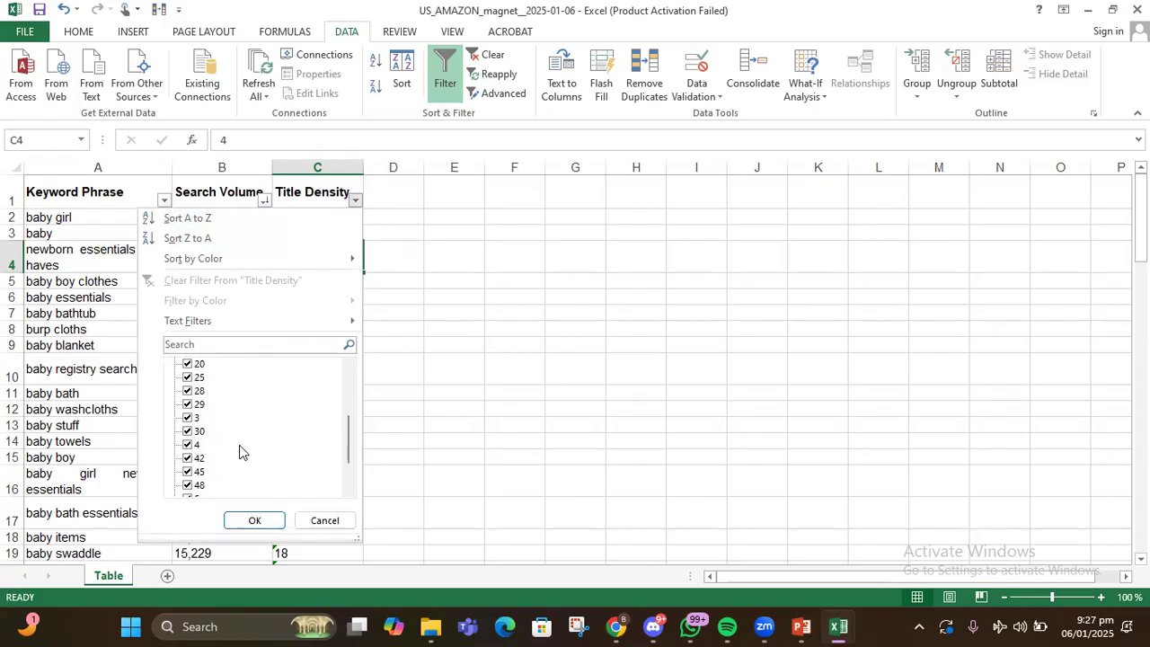
pyautogui.scroll(3, 250, 426)
pyautogui.scroll(-3, 257, 433)
pyautogui.click(260, 518)
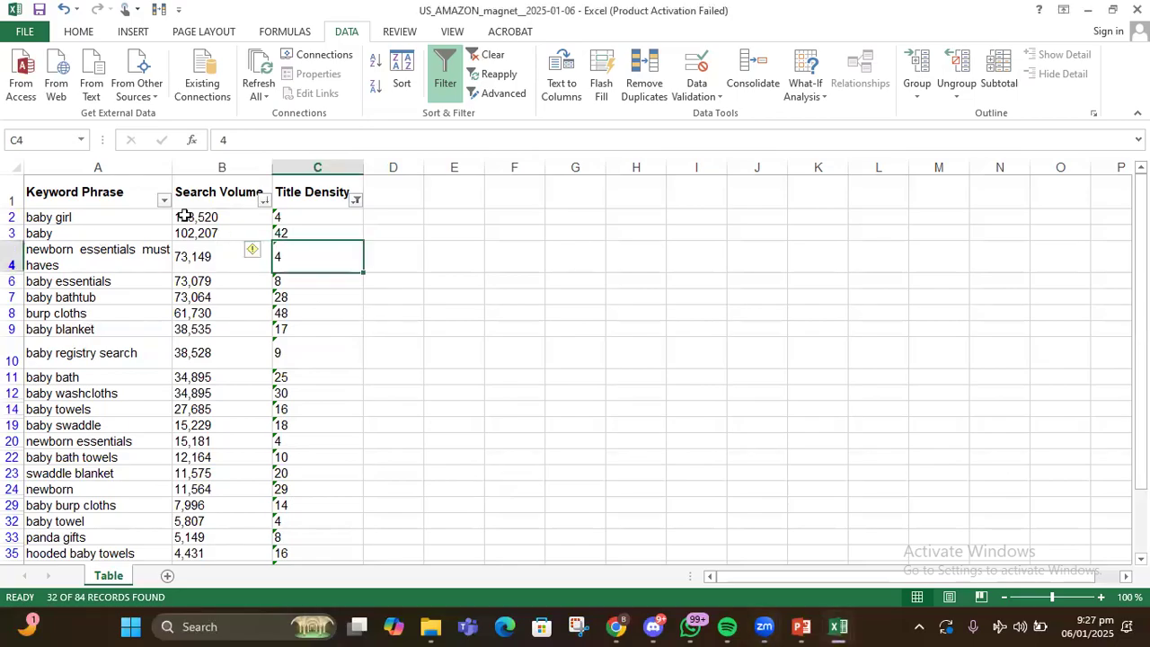
pyautogui.click(112, 166)
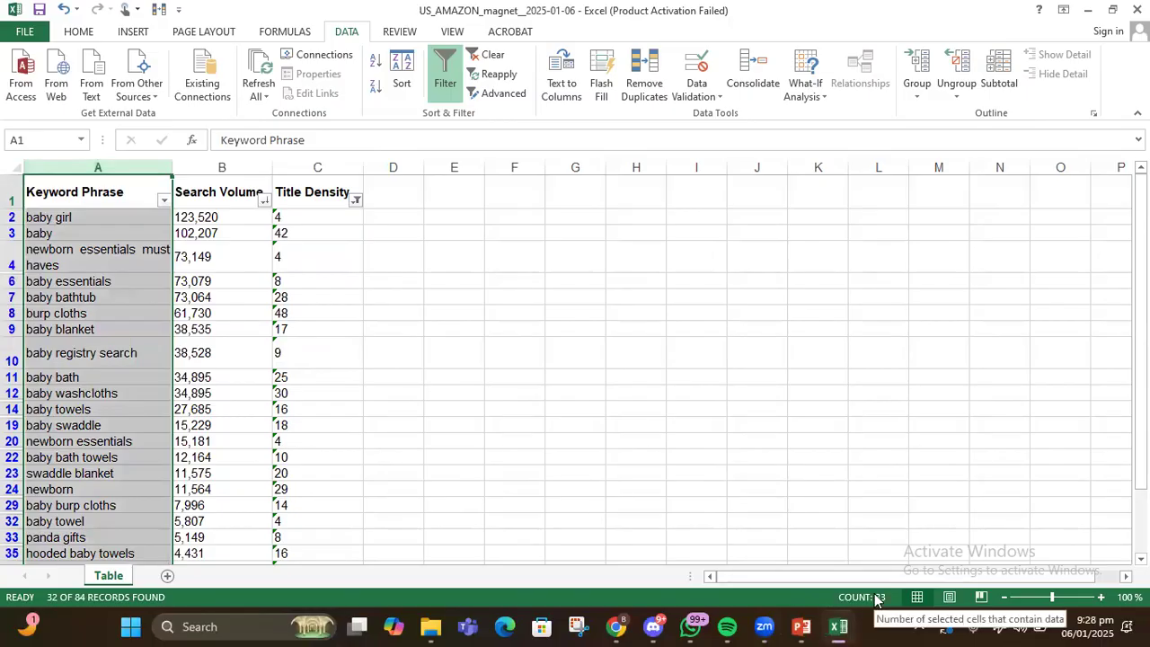
pyautogui.doubleClick(628, 360)
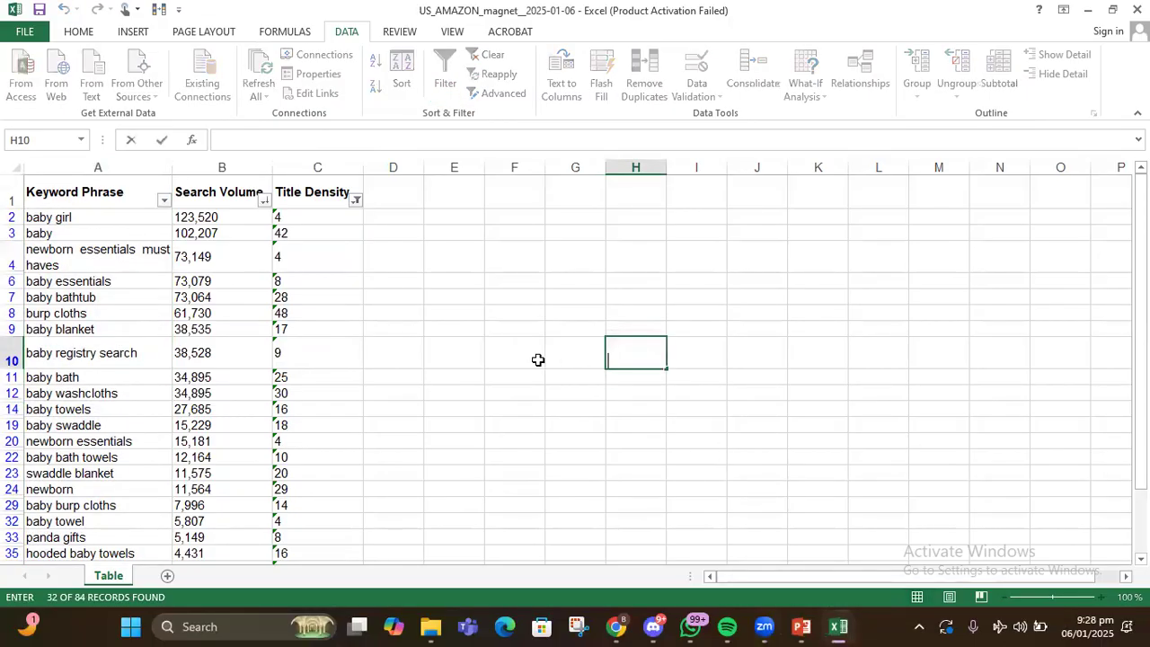
# In the Keyword Phrase filter, exclude baby, baby bath, baby bath towel, baby bathtub, baby blanket, baby burp cloths, baby essentials and baby girl.
pyautogui.click(163, 201)
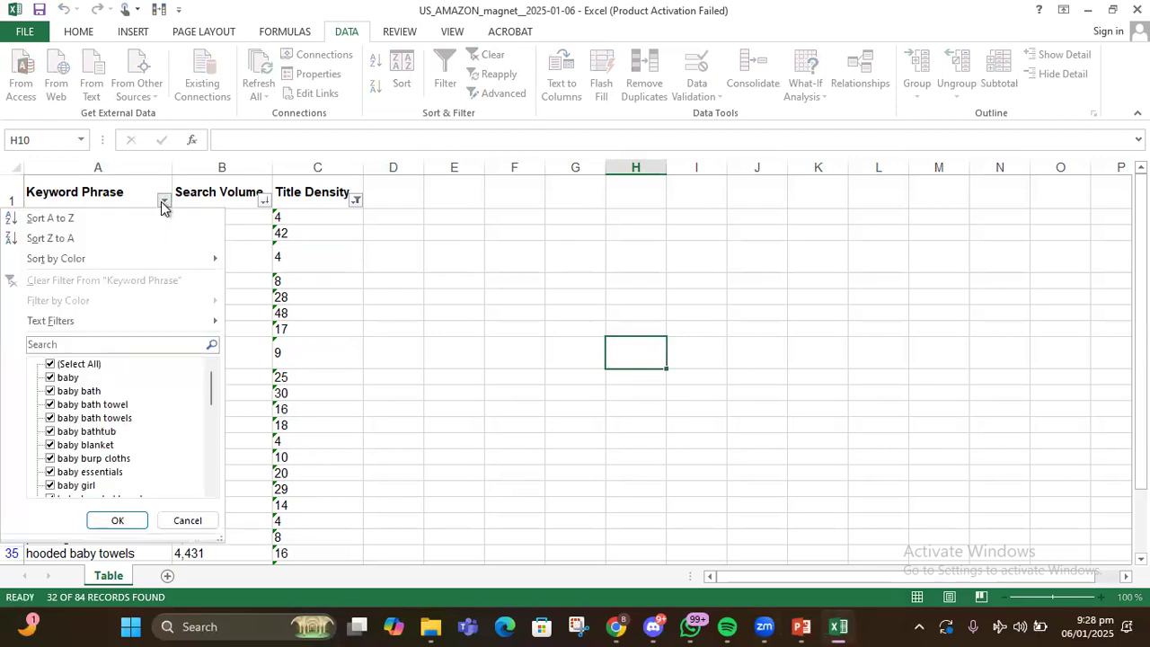
pyautogui.click(81, 377)
pyautogui.click(82, 391)
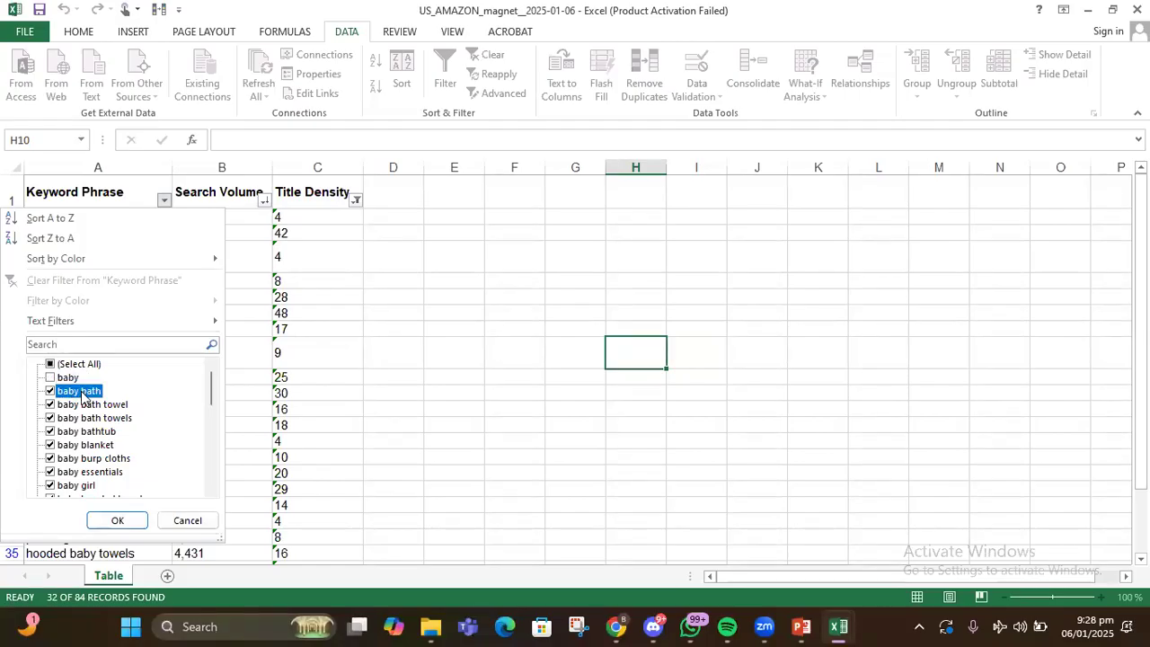
pyautogui.click(116, 405)
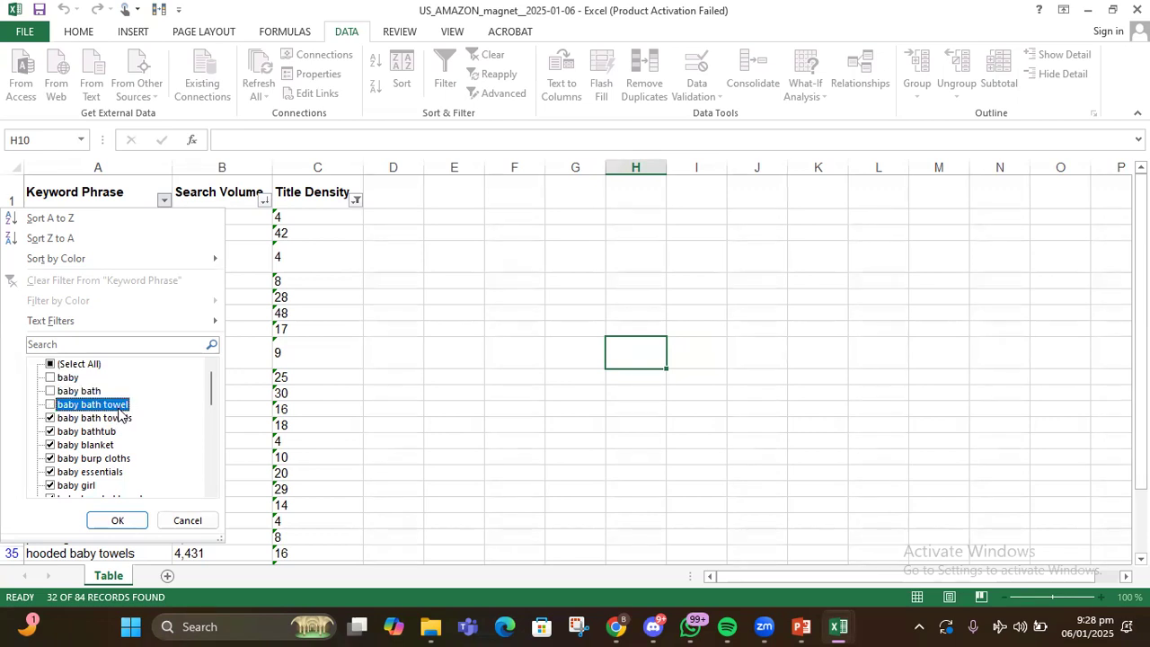
pyautogui.click(115, 432)
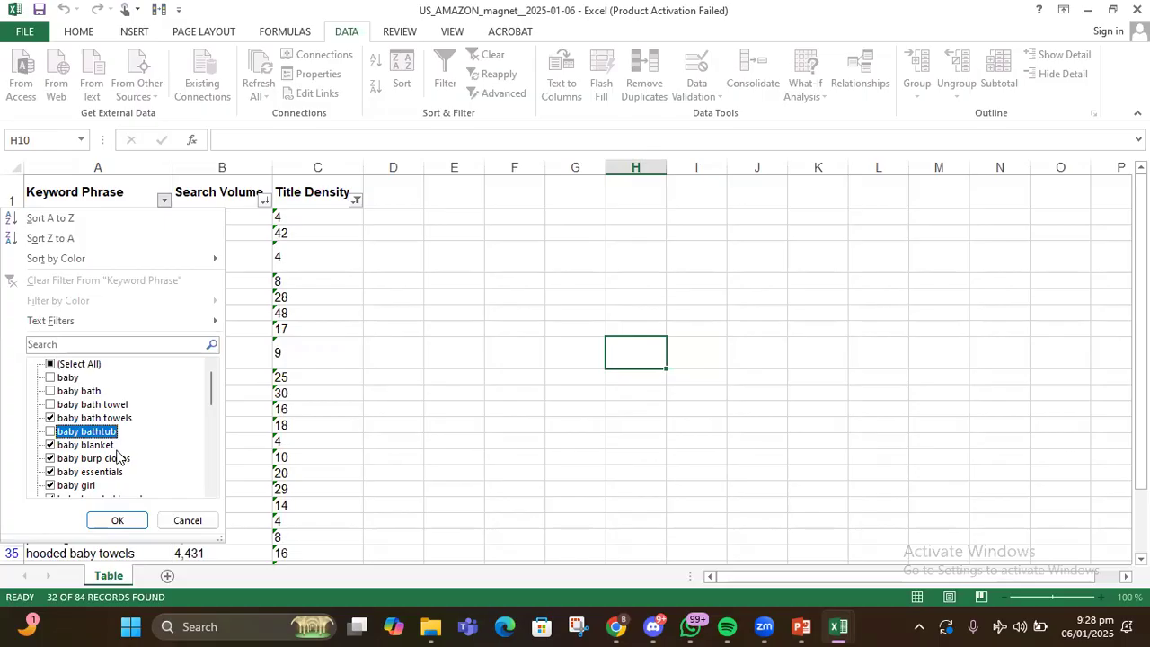
pyautogui.click(109, 446)
pyautogui.click(124, 460)
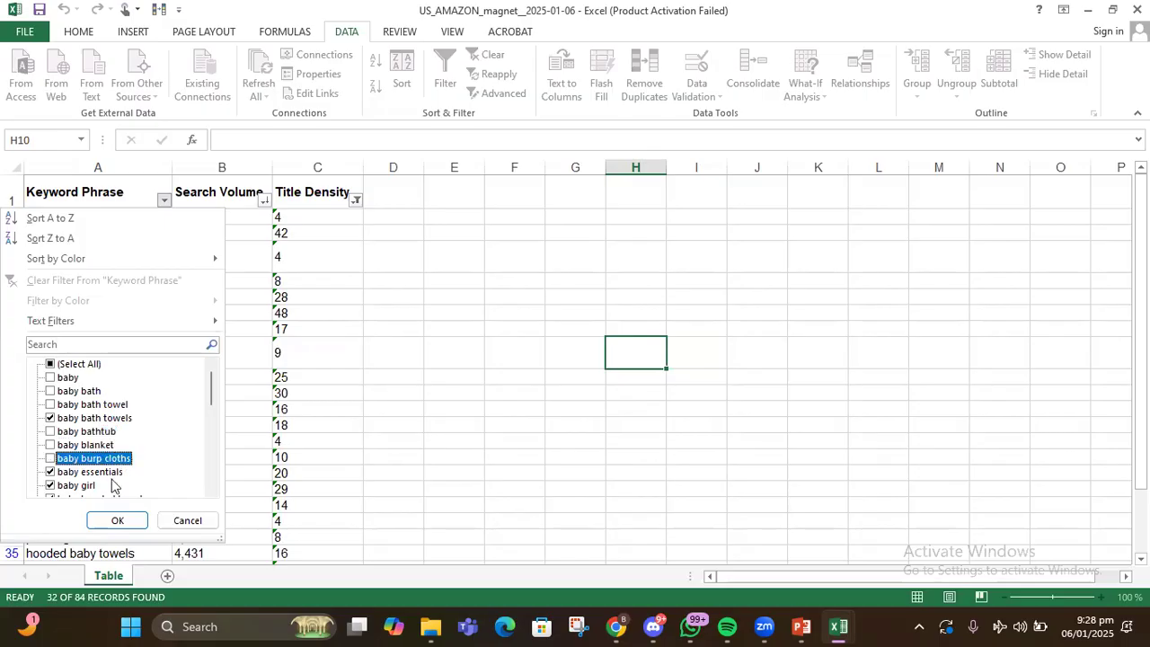
pyautogui.click(108, 472)
pyautogui.click(99, 486)
# Exclude baby receiving blankets, baby registry search, baby robe, baby swaddle, baby towel and burp cloths in the Keyword Phrase filter.
pyautogui.scroll(-3, 101, 490)
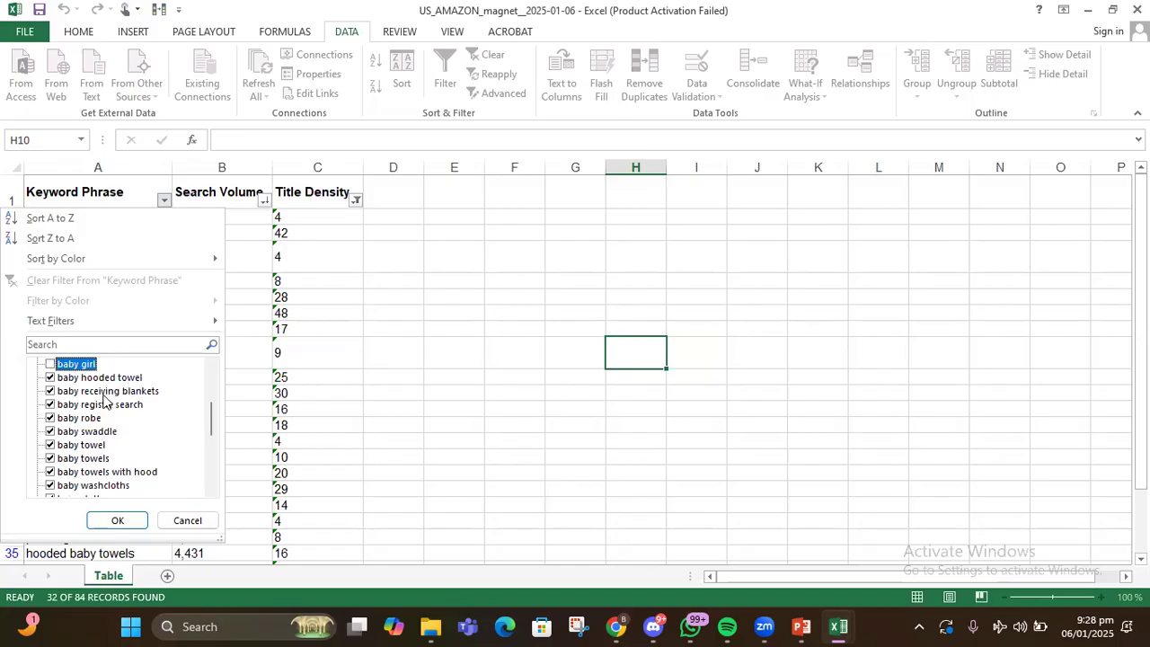
pyautogui.click(112, 391)
pyautogui.click(104, 404)
pyautogui.click(95, 417)
pyautogui.click(92, 446)
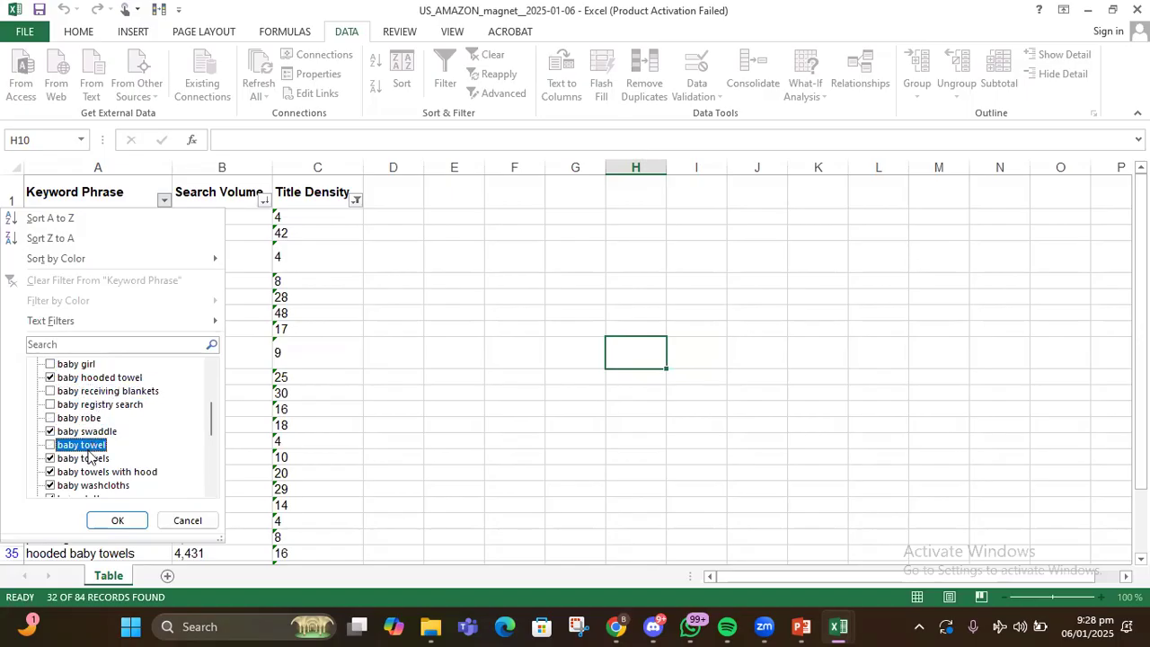
pyautogui.click(98, 432)
pyautogui.scroll(-1, 130, 461)
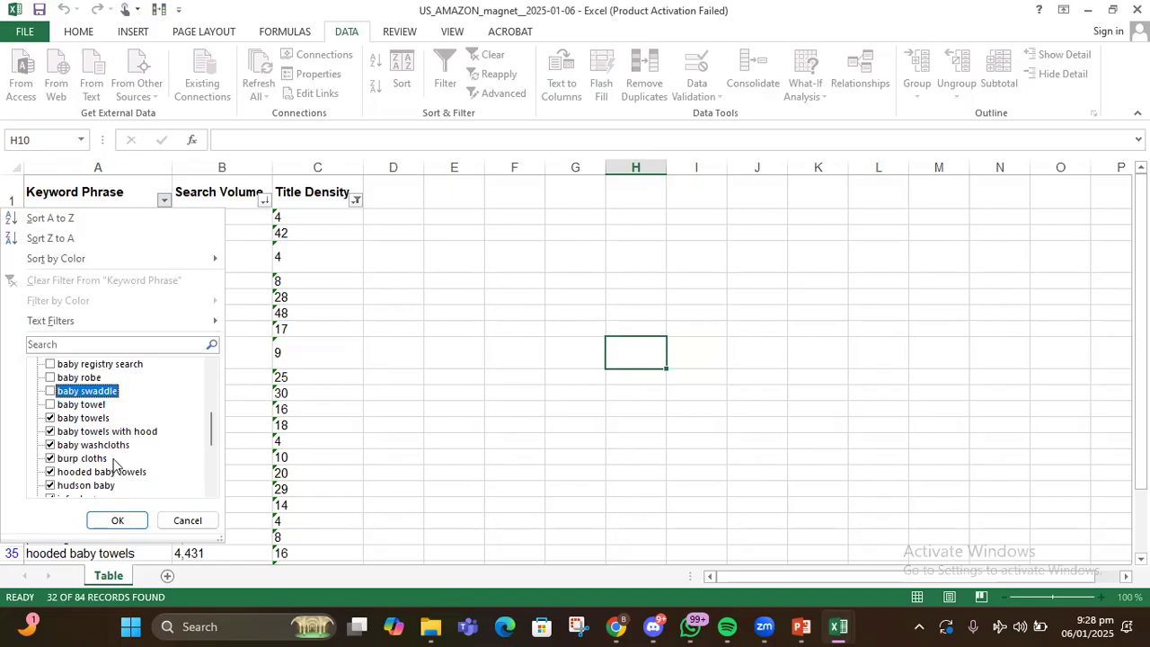
pyautogui.click(102, 459)
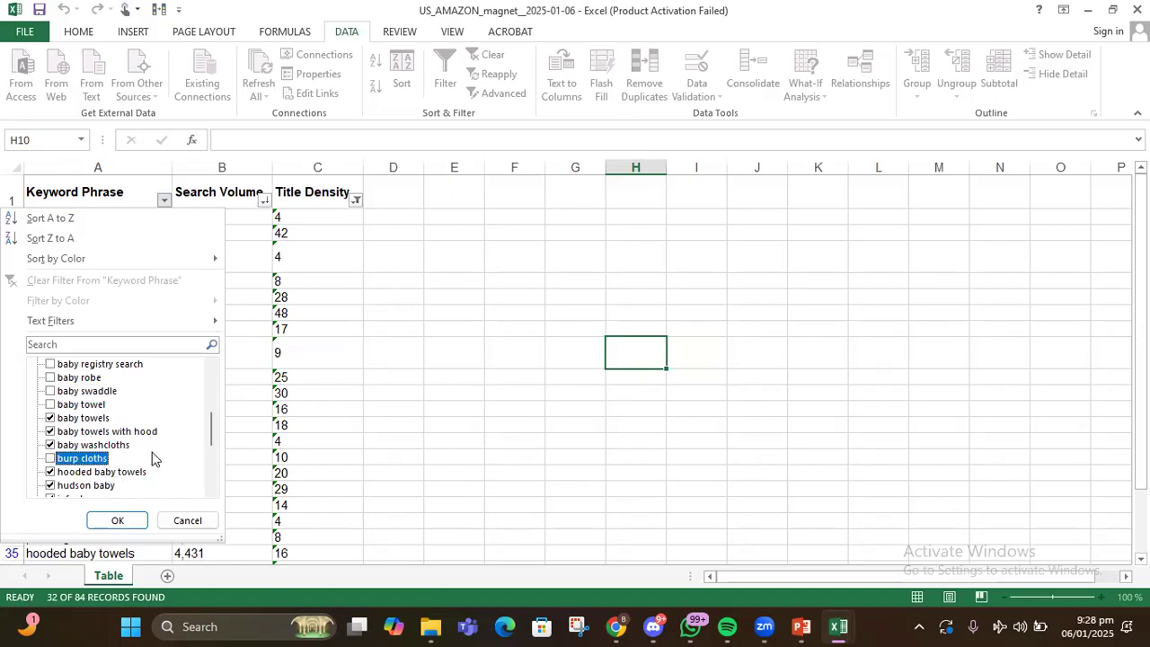
# Exclude hudson baby, infant, keababies, muslin baby blanket, newborn, newborn essentials and newborn essentials must haves in the Keyword Phrase filter.
pyautogui.scroll(-1, 117, 481)
pyautogui.click(102, 447)
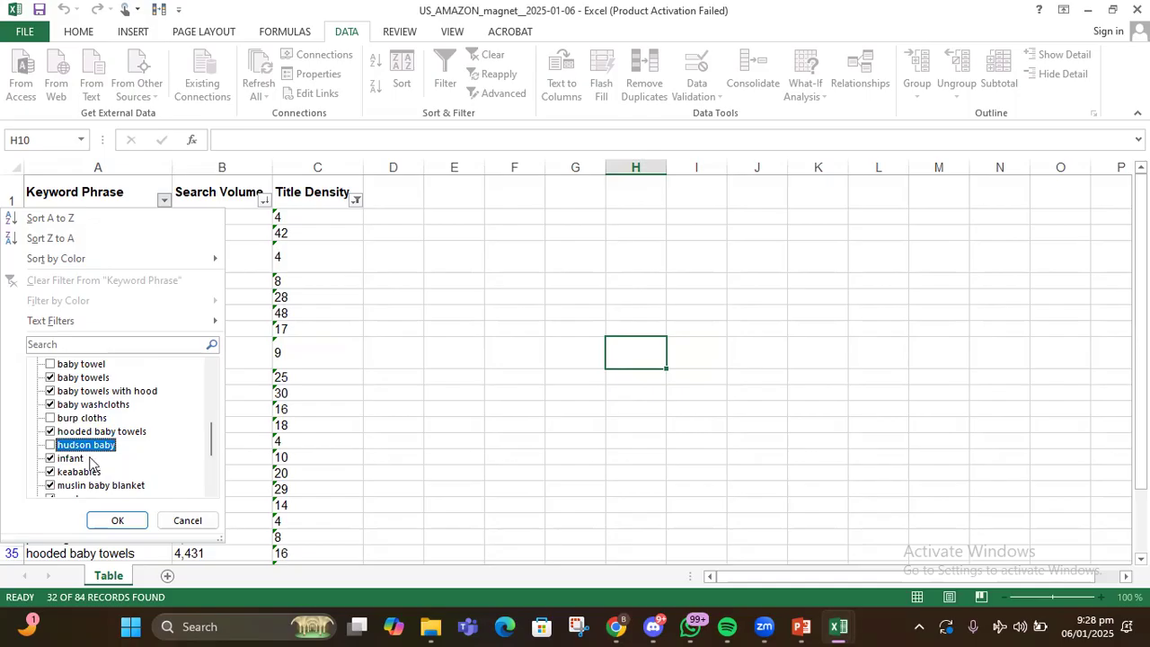
pyautogui.click(82, 458)
pyautogui.click(86, 472)
pyautogui.scroll(-1, 209, 447)
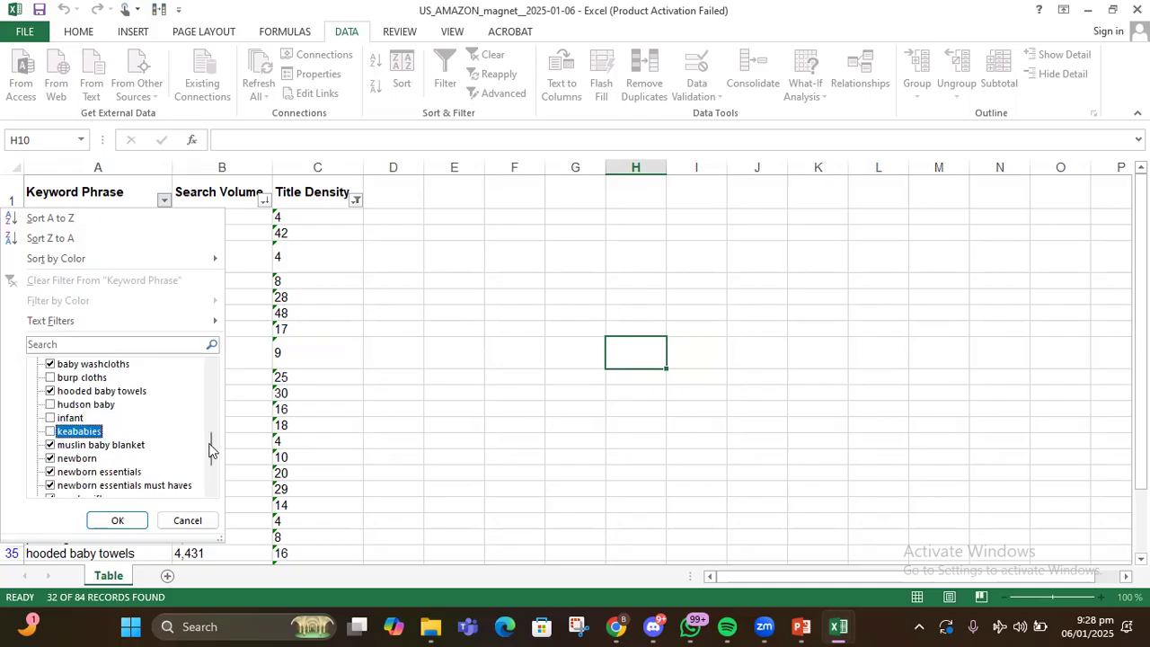
pyautogui.click(132, 445)
pyautogui.click(85, 460)
pyautogui.click(146, 469)
pyautogui.scroll(-1, 159, 454)
pyautogui.click(158, 447)
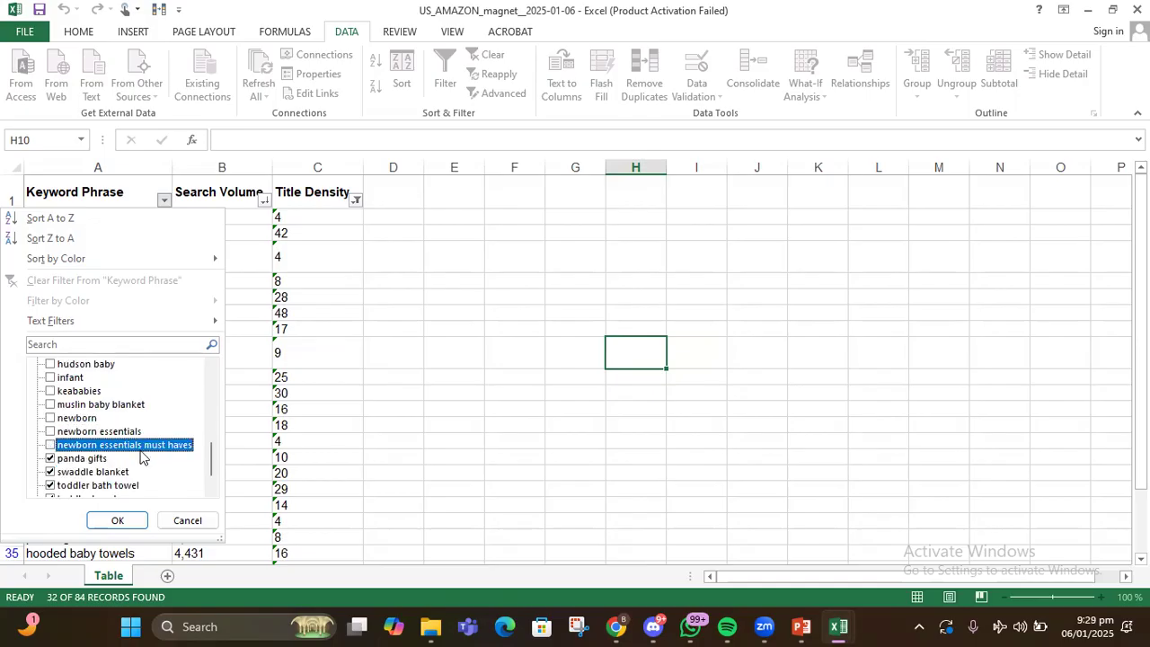
# Exclude swaddle blanket and panda gifts, and apply the Keyword Phrase filter.
pyautogui.click(84, 471)
pyautogui.click(125, 458)
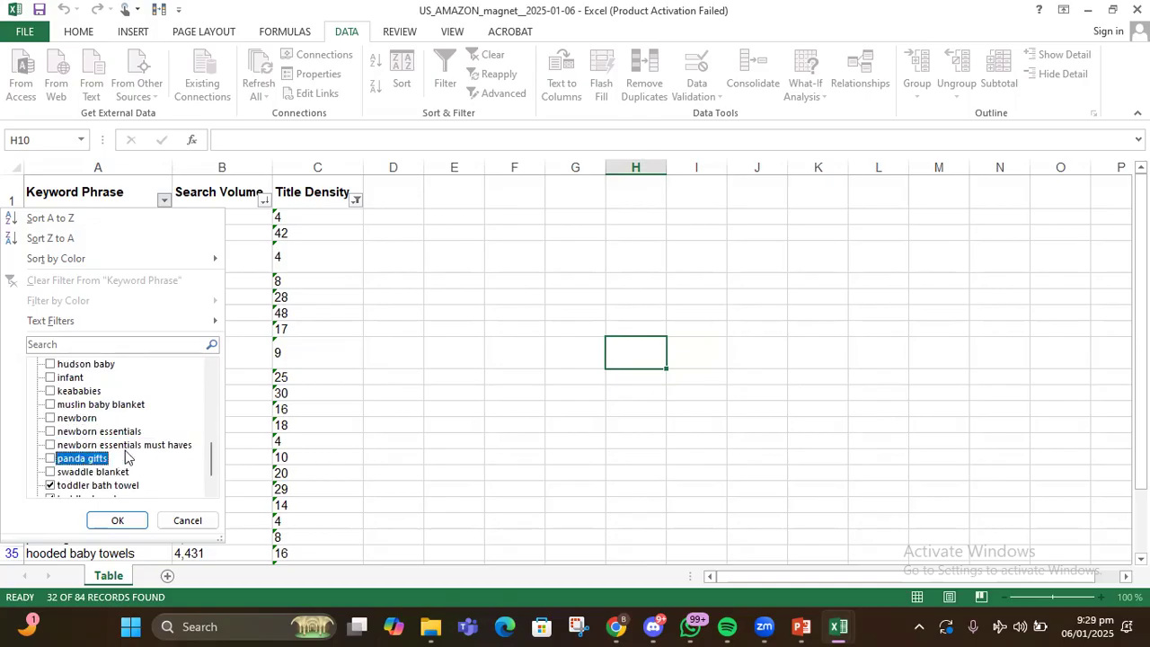
pyautogui.scroll(-1, 153, 447)
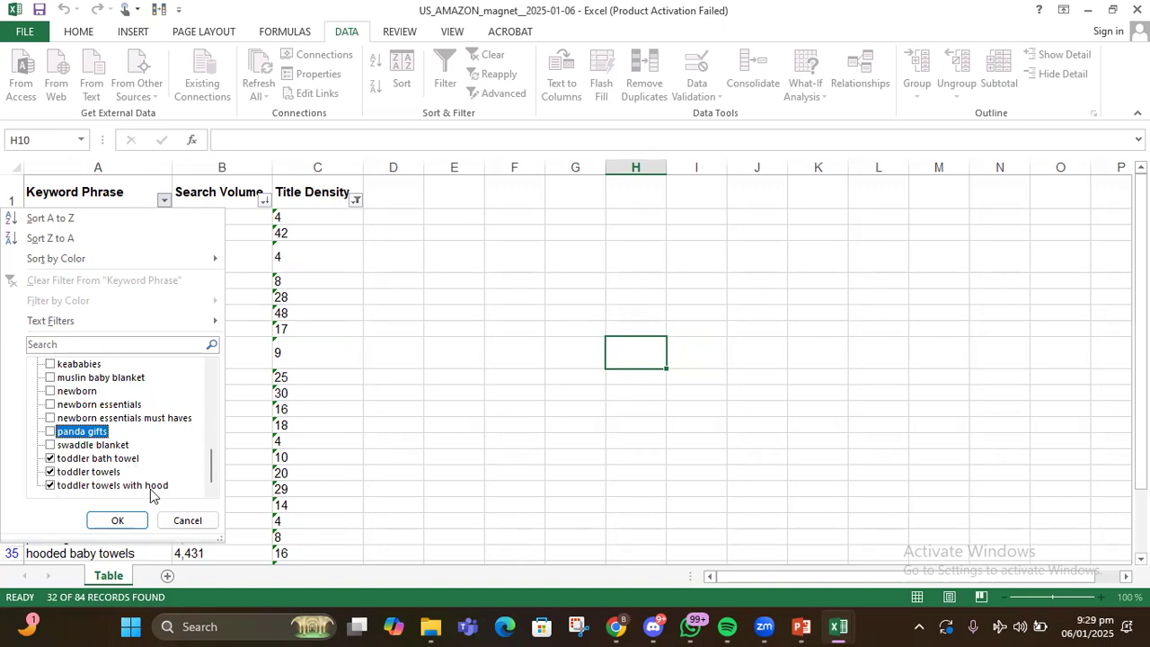
pyautogui.click(117, 520)
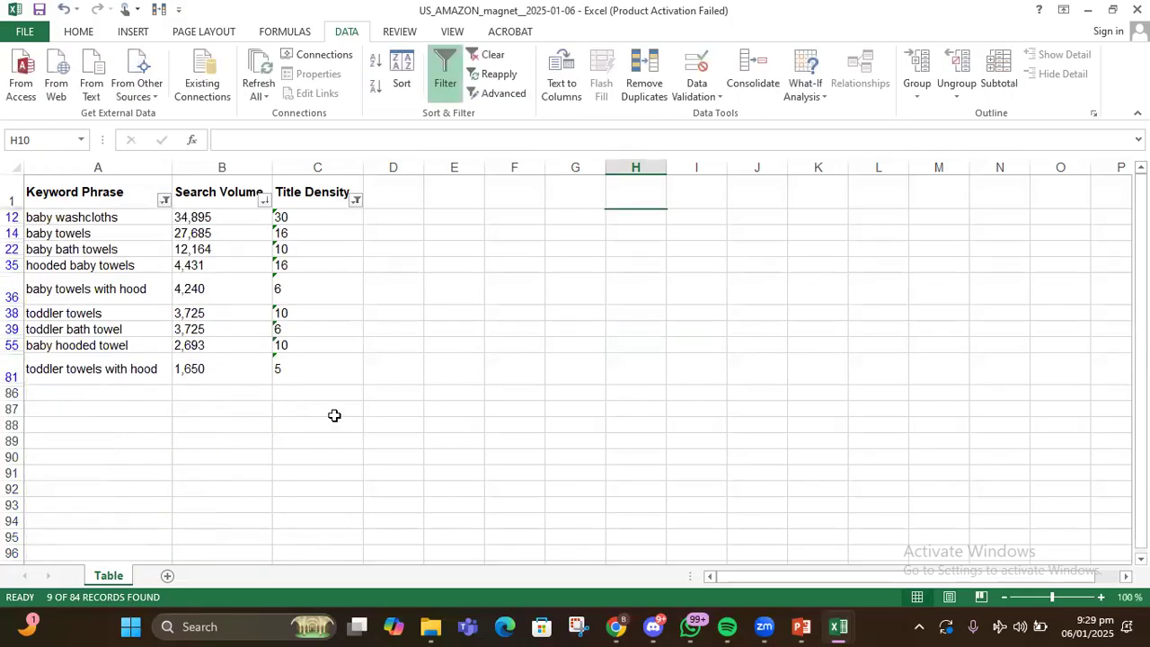
# Copy the filtered Keyword Phrase and Search Volume columns, including their headers, from the Magnet export.
pyautogui.moveTo(115, 221); pyautogui.dragTo(121, 369)
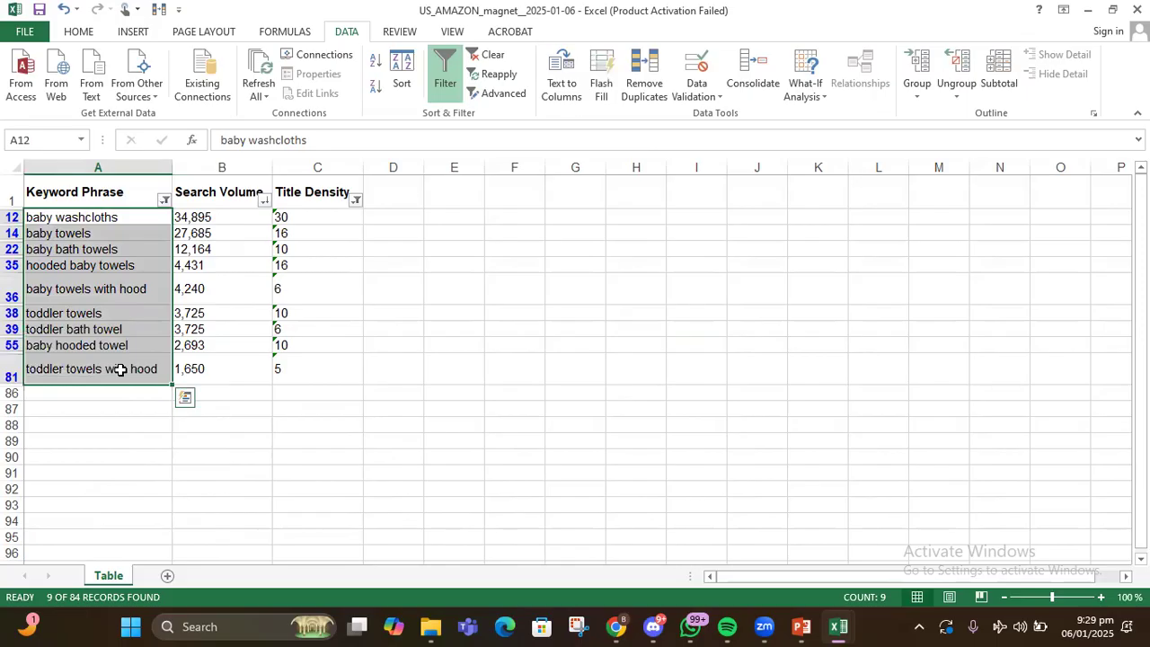
pyautogui.click(309, 331)
pyautogui.click(81, 194)
pyautogui.moveTo(81, 194); pyautogui.dragTo(257, 381)
pyautogui.rightClick(88, 268)
pyautogui.click(122, 301)
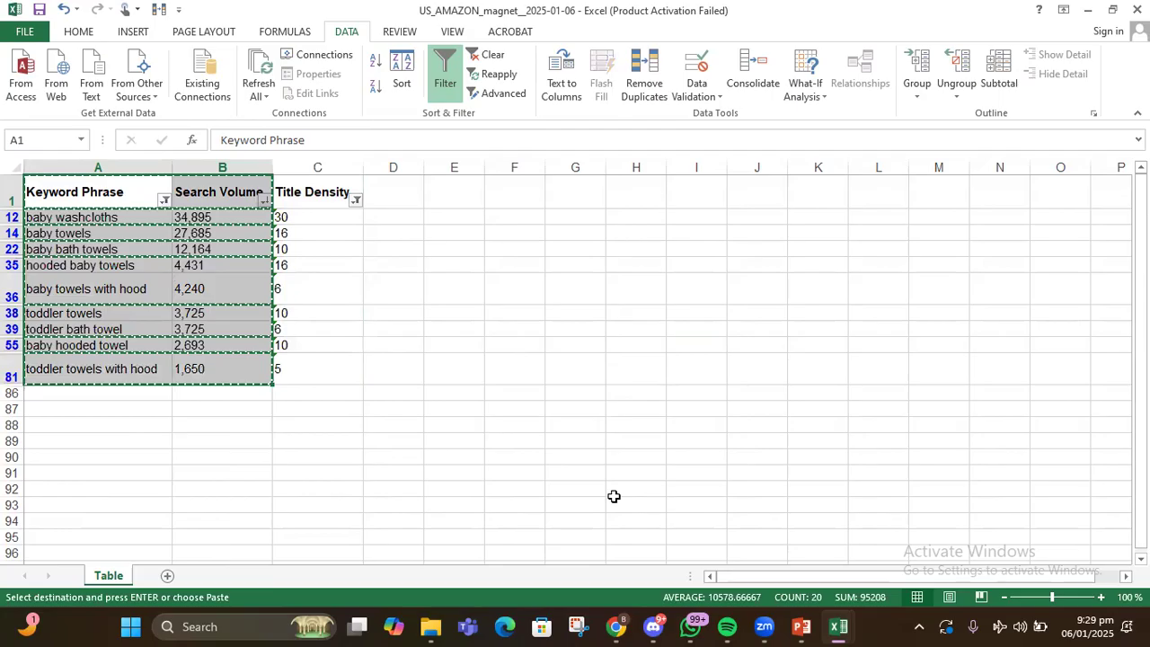
# Paste the copied keywords and search volumes under Magnet (Ref # 1) in the Keyword Research File workbook, starting at cell E3.
pyautogui.moveTo(837, 623)
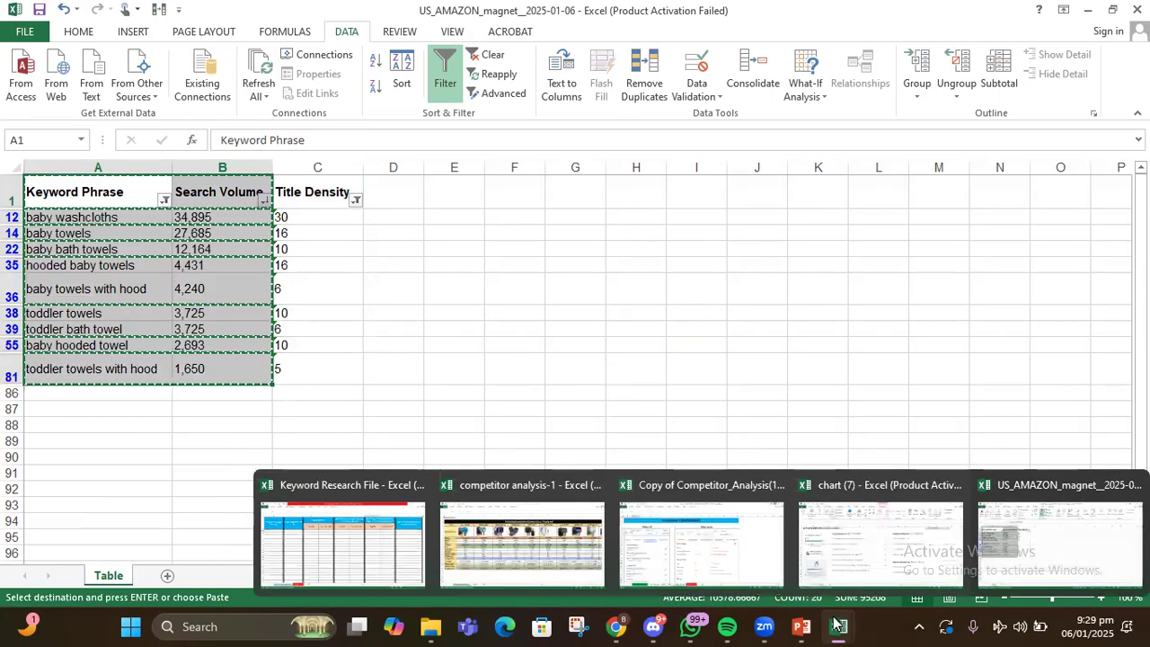
pyautogui.click(364, 530)
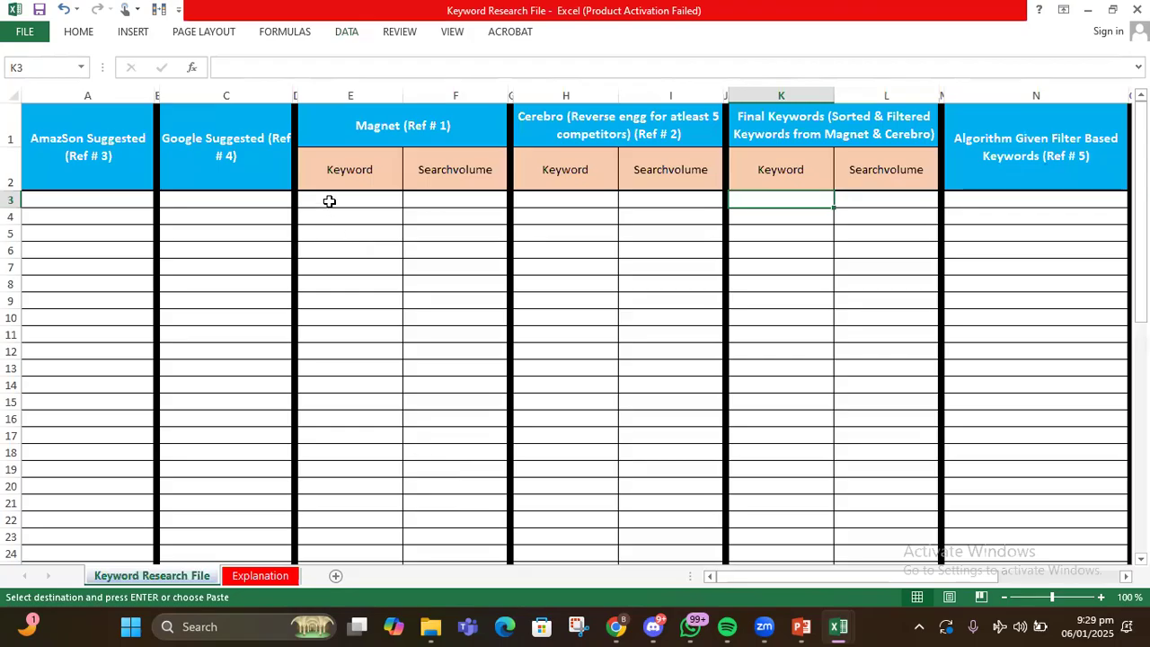
pyautogui.rightClick(329, 200)
pyautogui.click(364, 281)
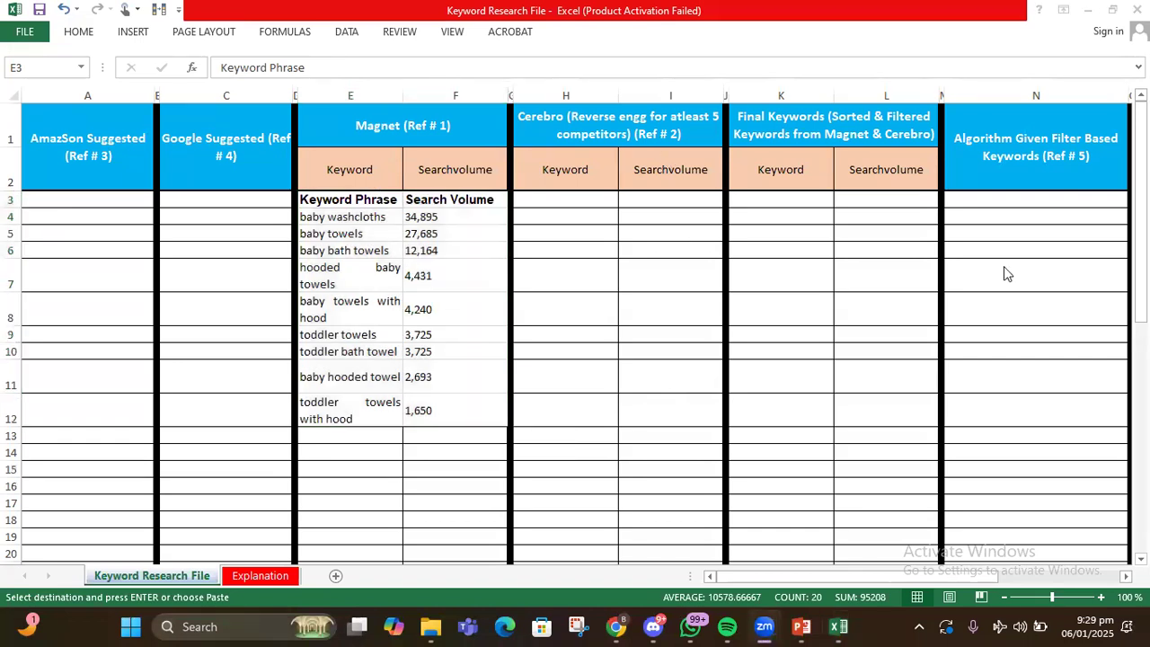
# Switch to the Amazon product page in Chrome and search for "Baby hooded towel" again.
pyautogui.click(1086, 11)
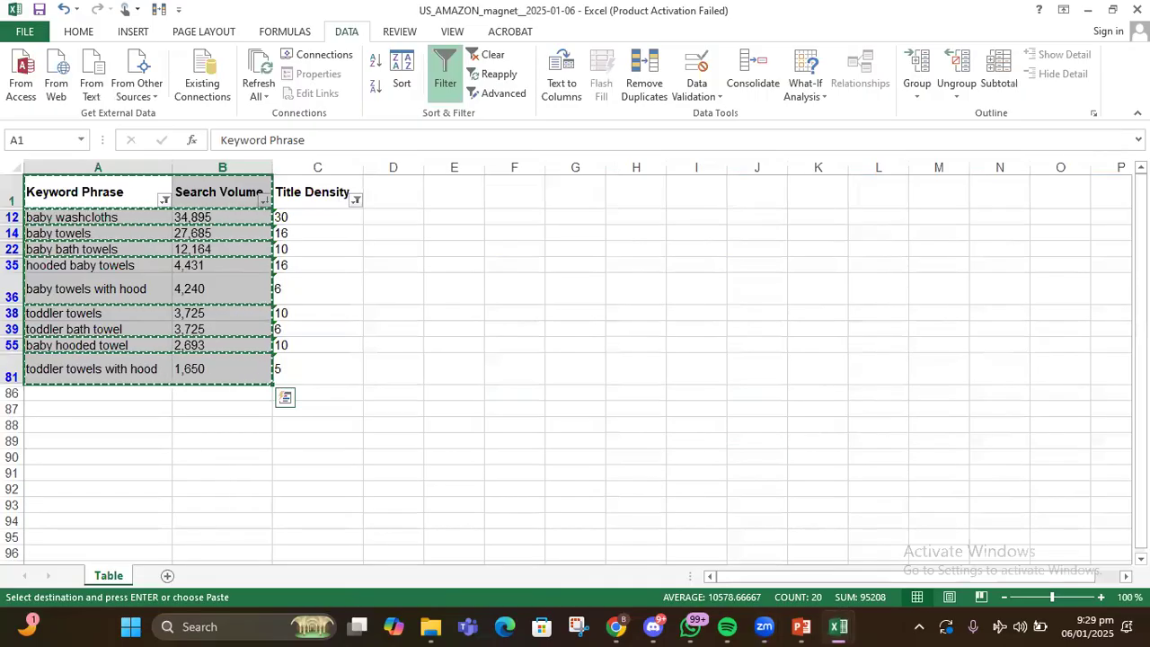
pyautogui.click(1086, 11)
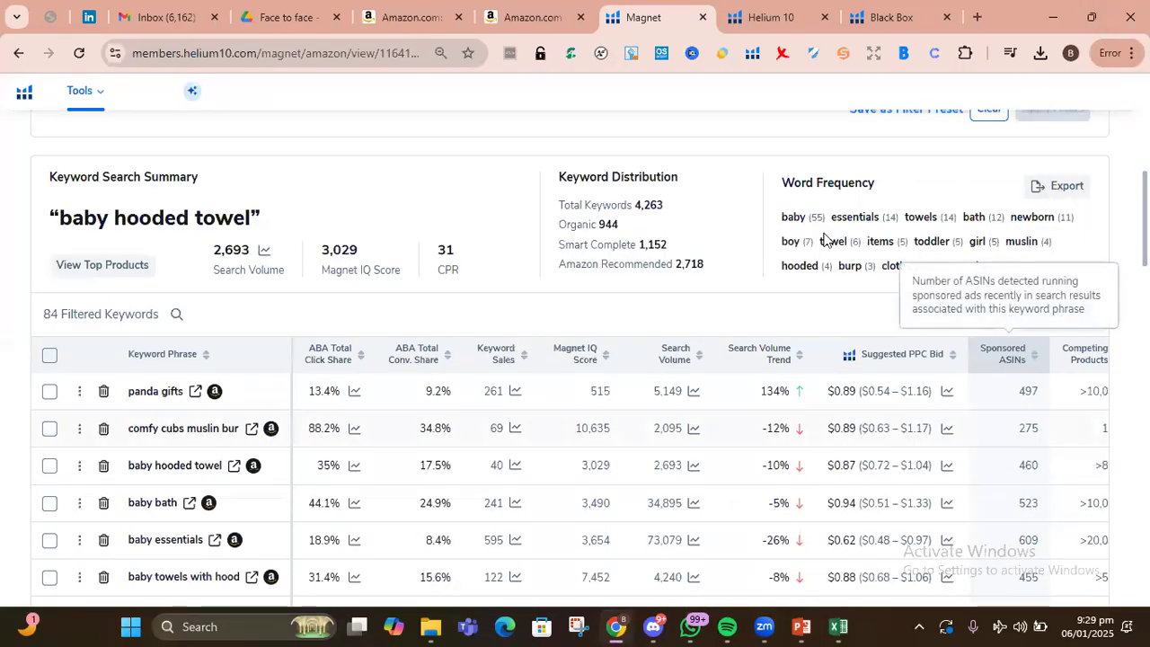
pyautogui.click(521, 17)
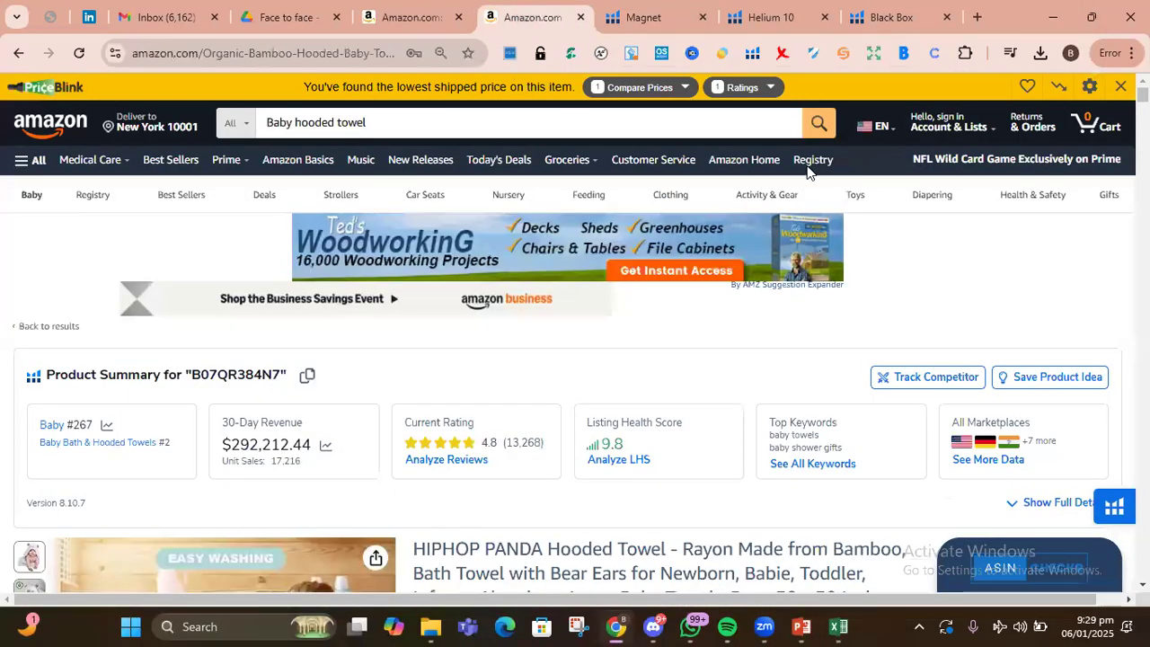
pyautogui.click(832, 125)
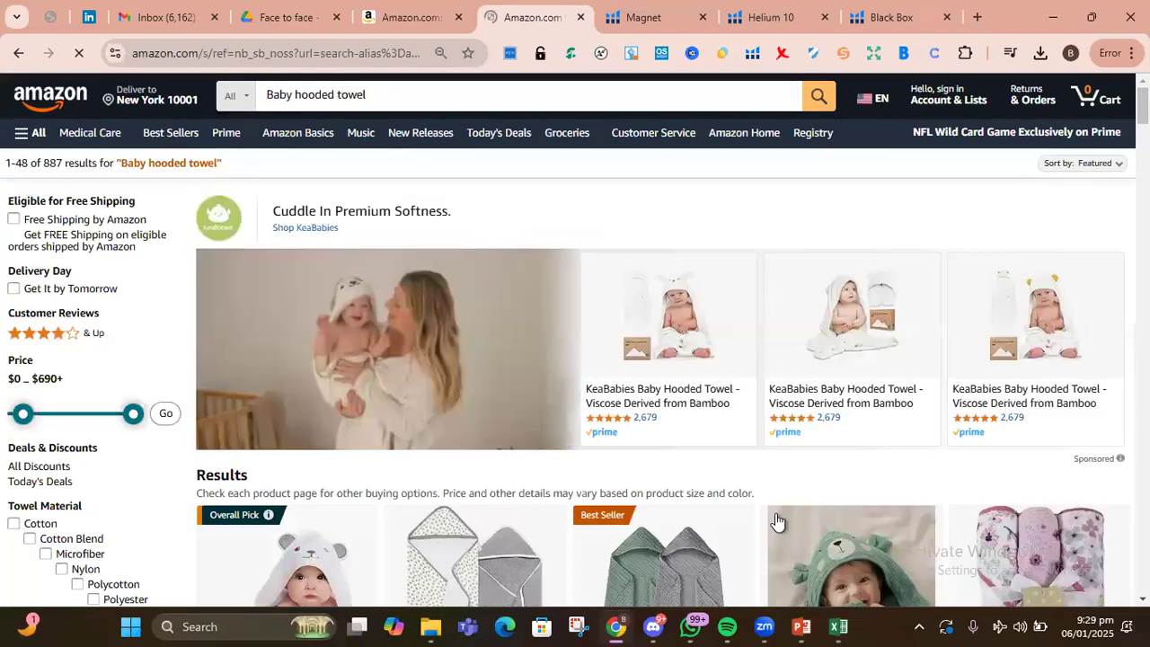
# Review the filtered keyword list in the Magnet export workbook and return to the Amazon results.
pyautogui.moveTo(834, 621)
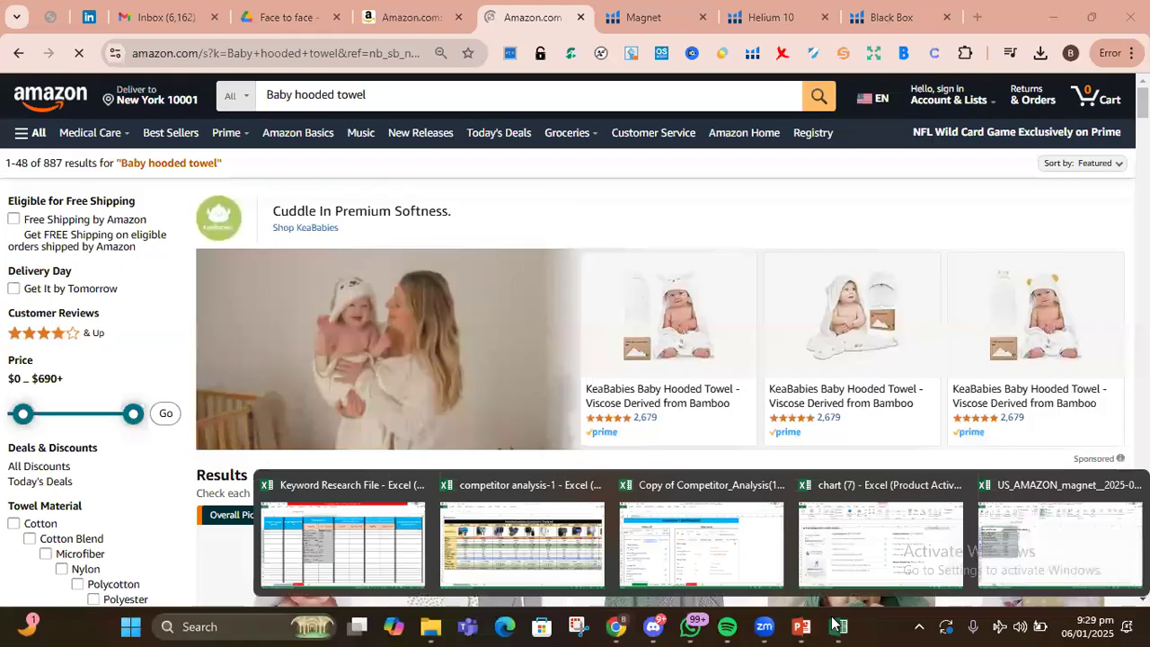
pyautogui.click(1008, 542)
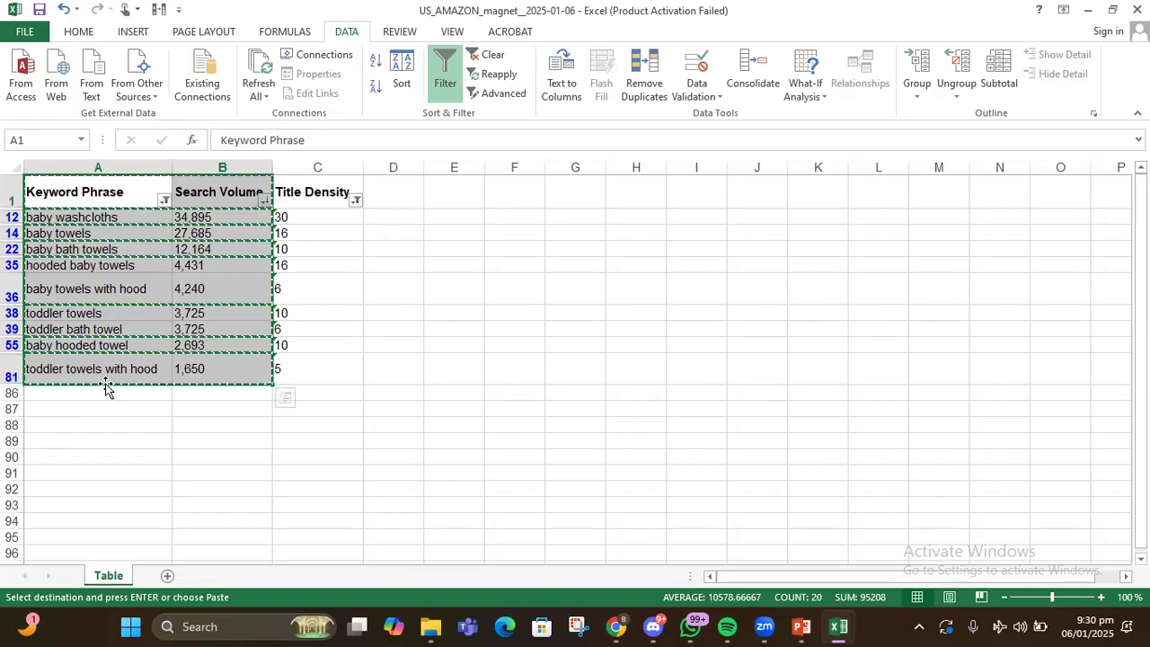
pyautogui.click(1087, 9)
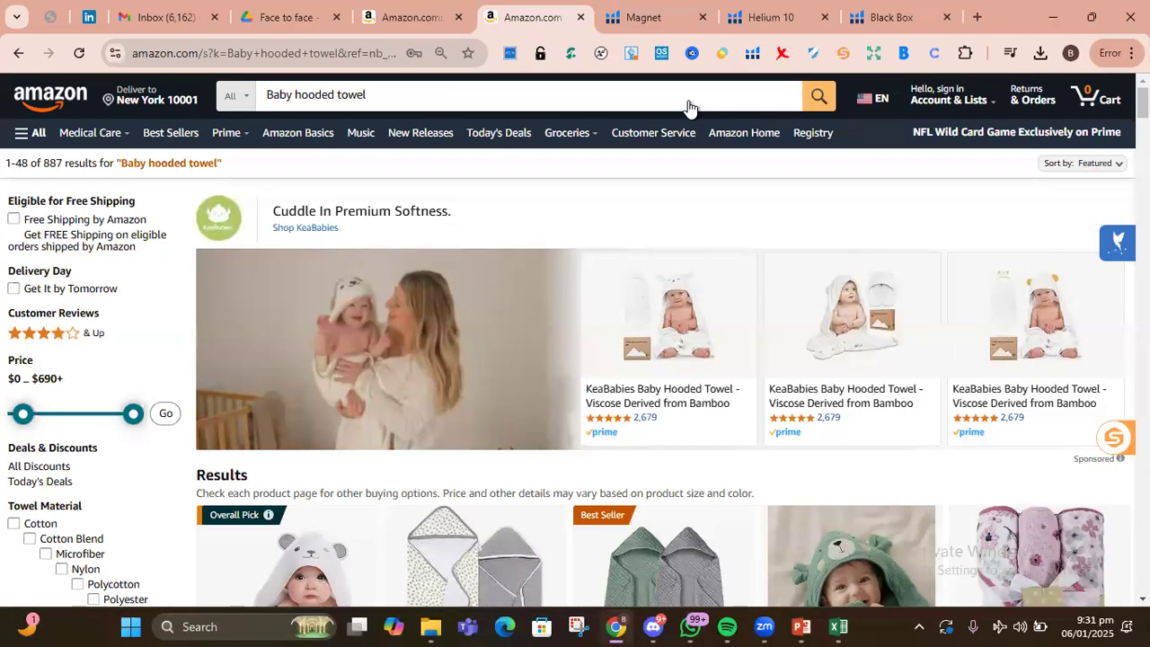
# Run Helium 10 Xray on the Amazon results and apply a filter that hides sponsored products.
pyautogui.click(751, 57)
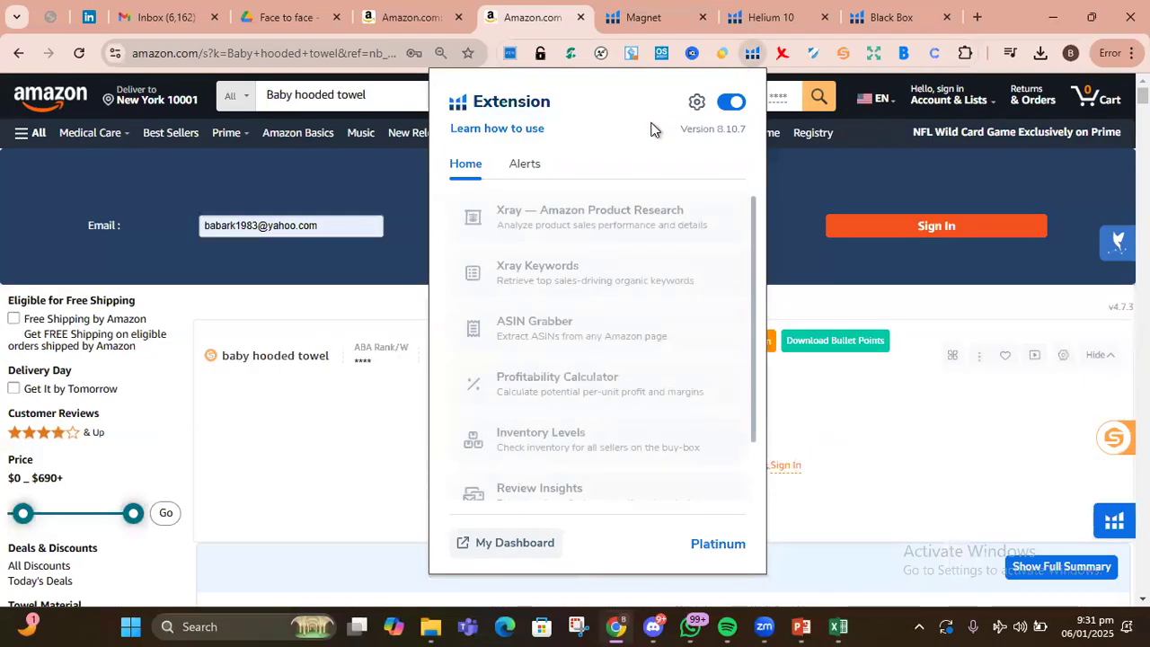
pyautogui.click(563, 217)
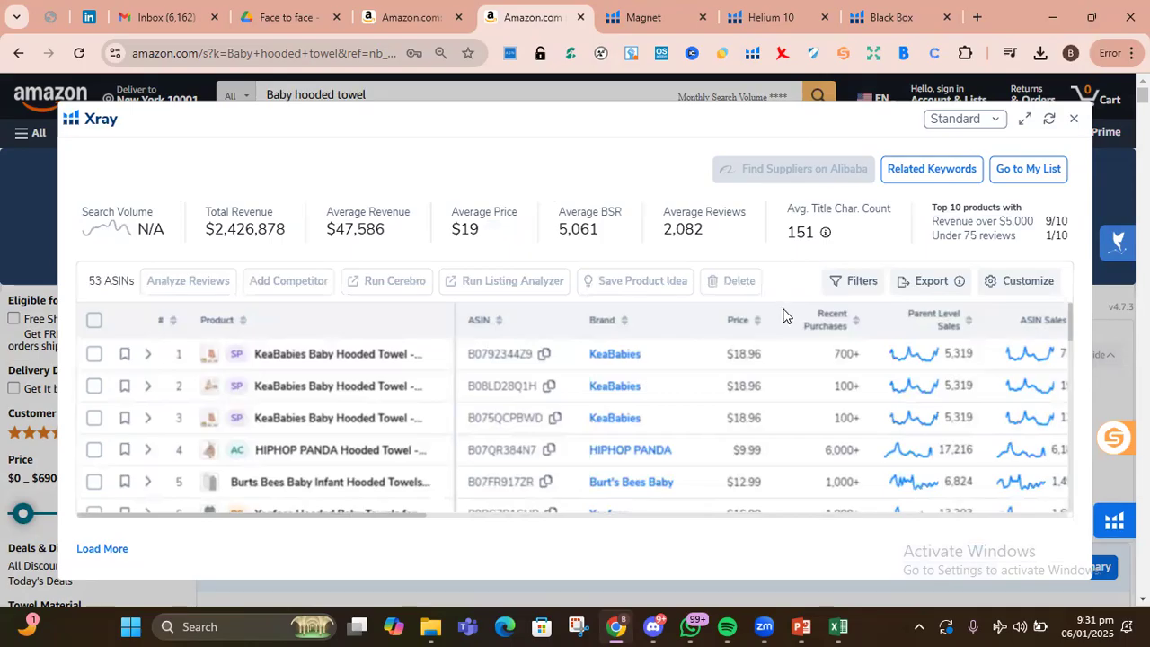
pyautogui.click(857, 281)
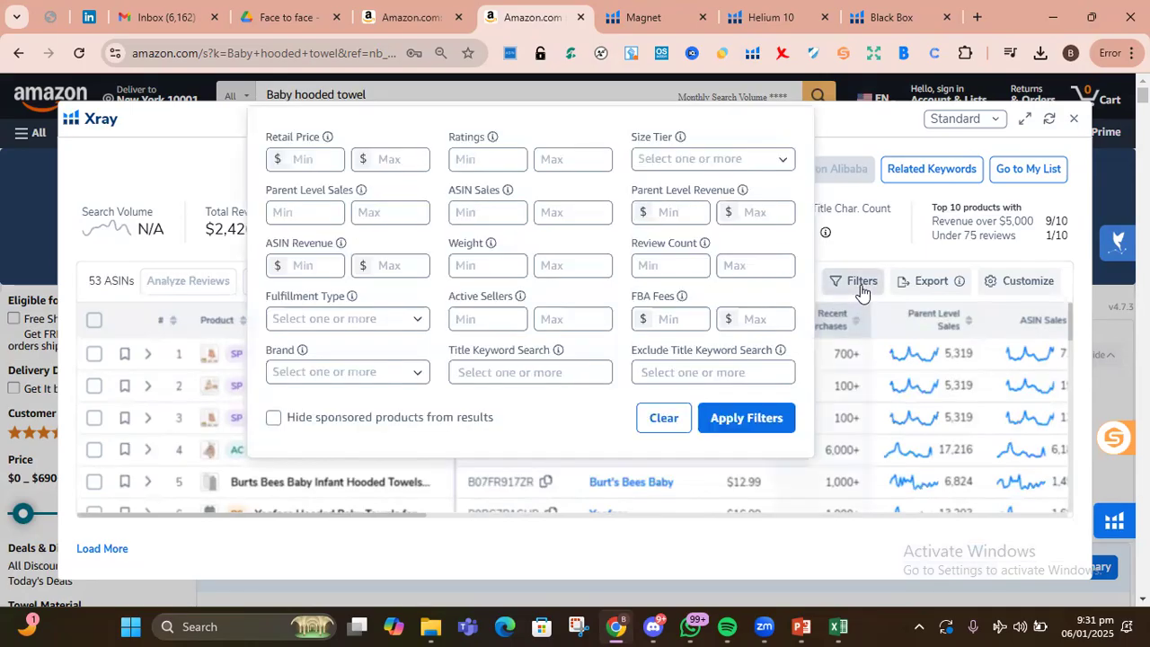
pyautogui.click(274, 422)
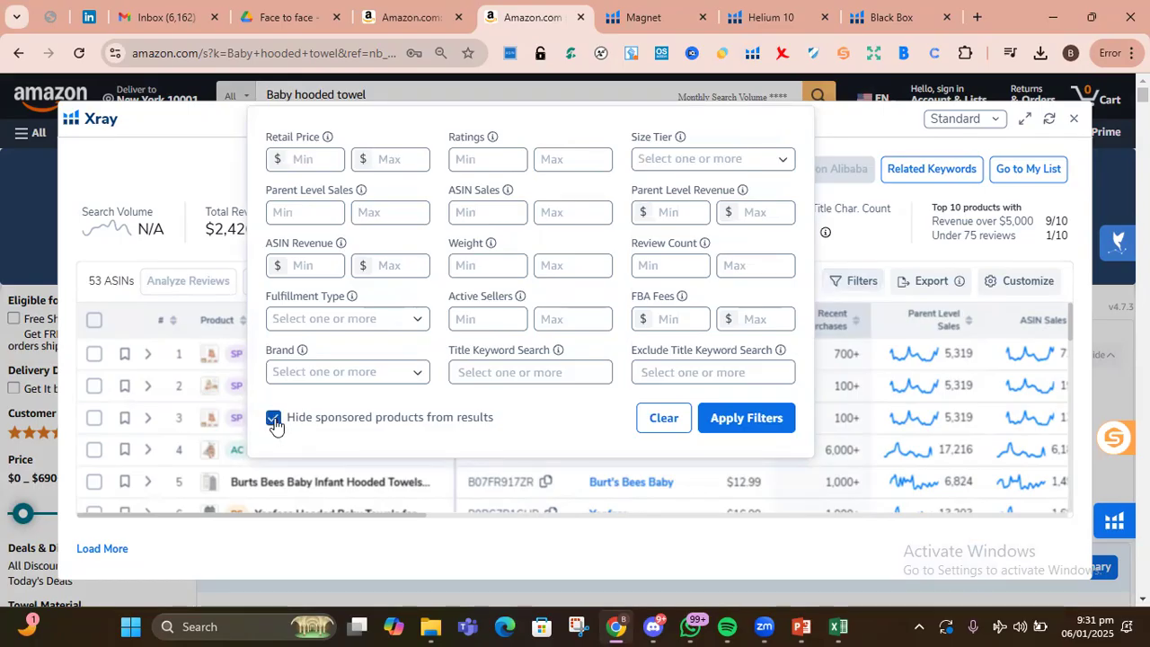
pyautogui.click(756, 419)
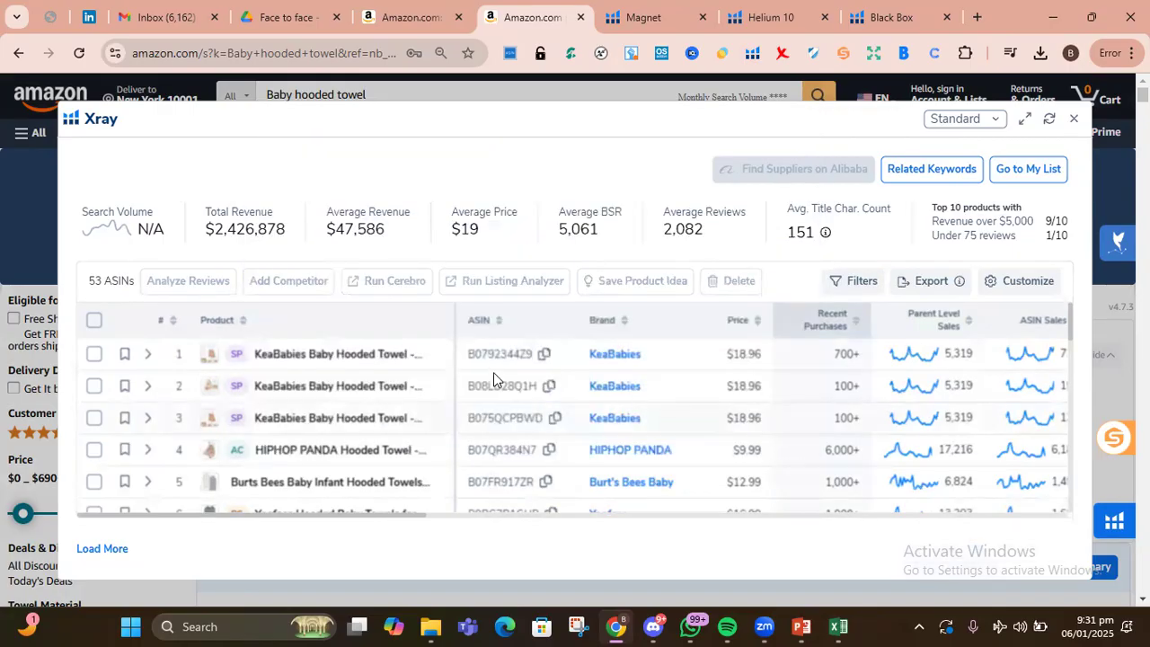
# Select the first six Xray products: three KeaBabies towels, HIPHOP PANDA, Burt's Bees Baby and Yoofoss.
pyautogui.click(94, 354)
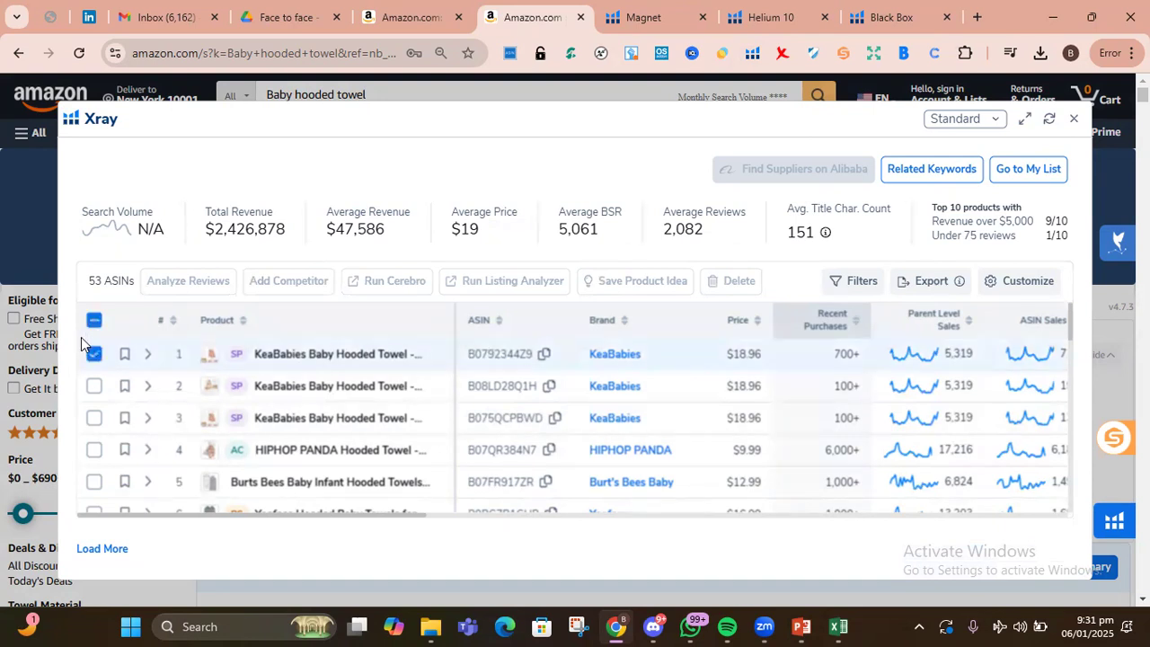
pyautogui.click(93, 385)
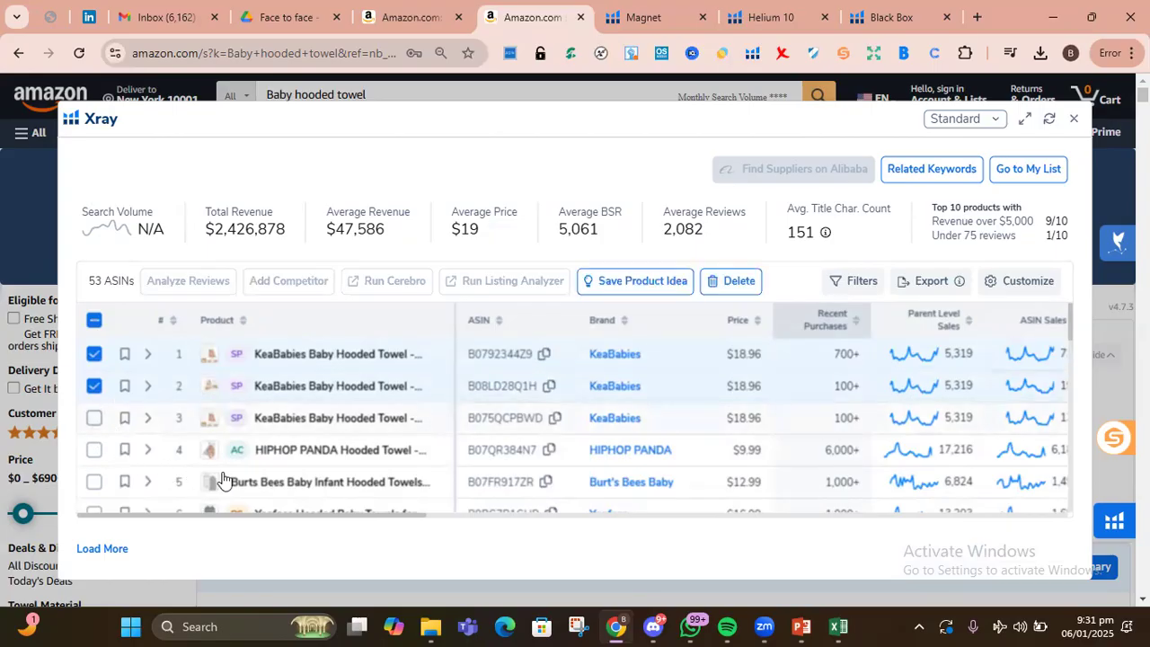
pyautogui.scroll(-1, 248, 484)
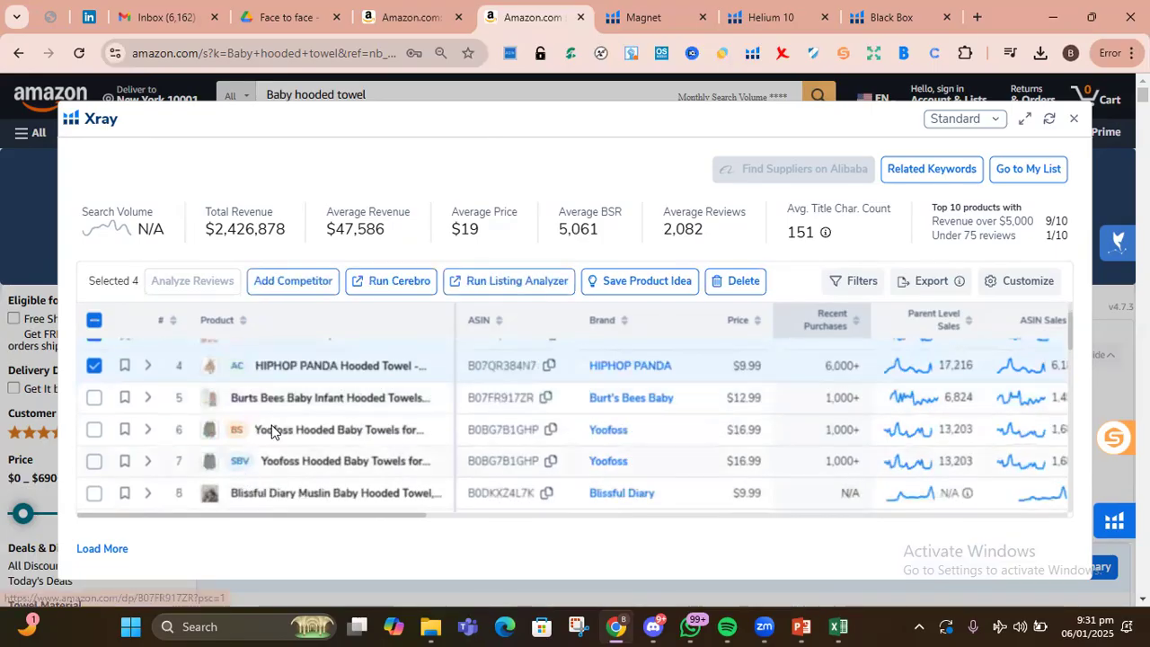
pyautogui.moveTo(237, 434)
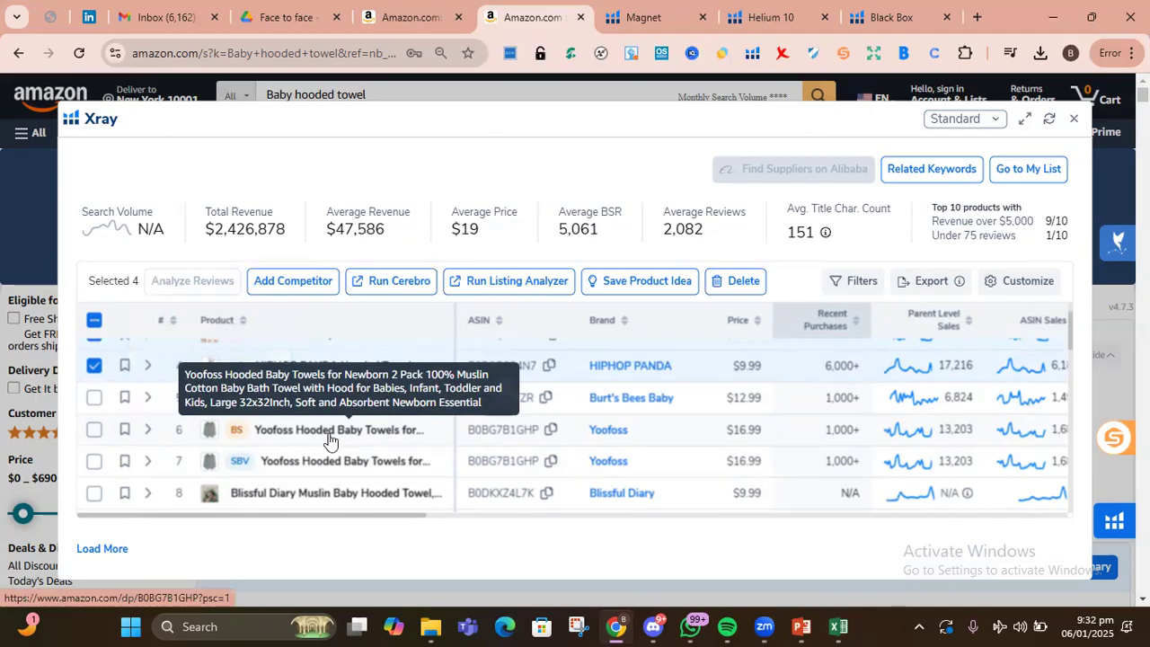
pyautogui.click(97, 398)
pyautogui.click(102, 425)
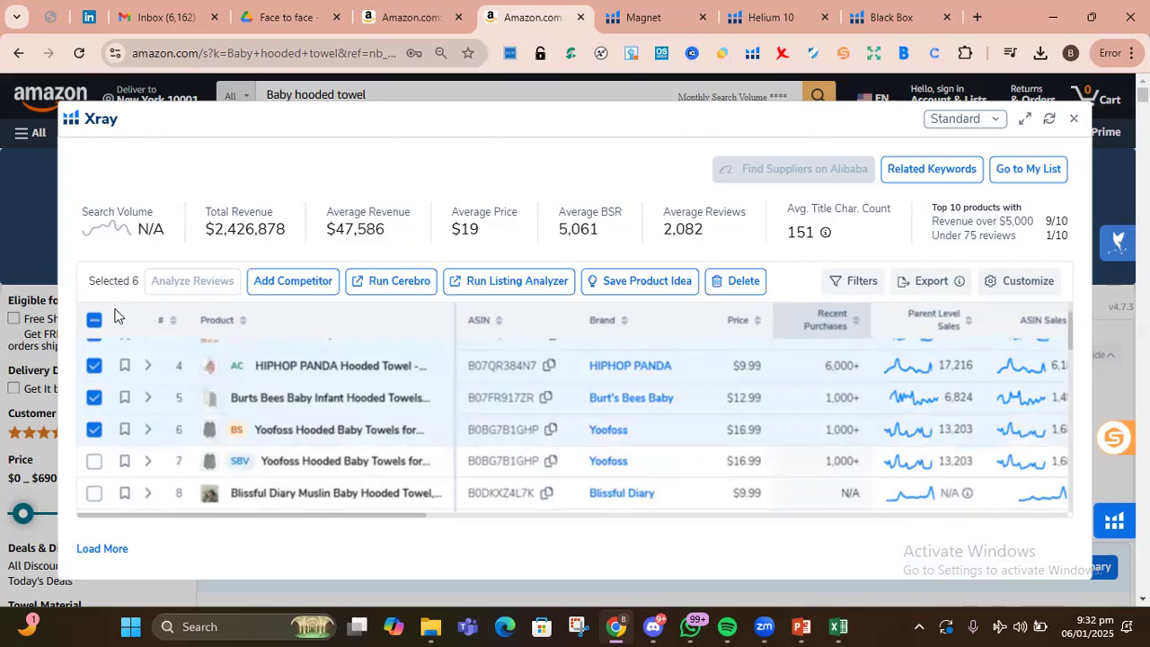
# Add the TBEZY, Carter's, TMIELYBS and row 19 KeaBabies towels to the selection and run Cerebro on the selected products.
pyautogui.scroll(-3, 103, 360)
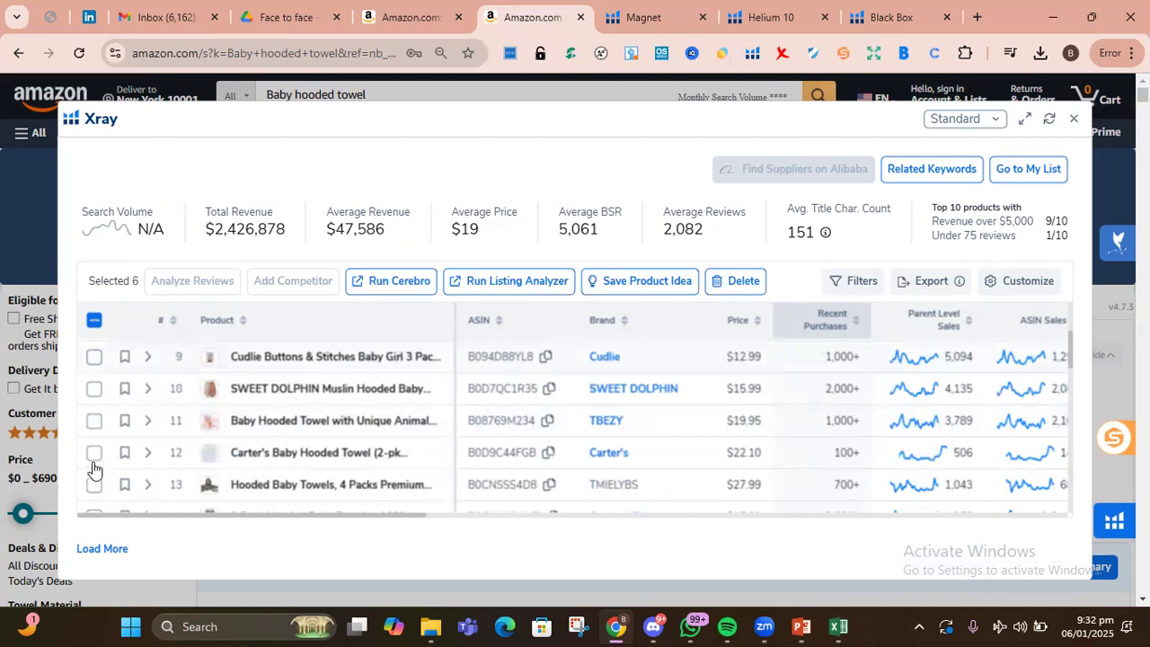
pyautogui.click(94, 420)
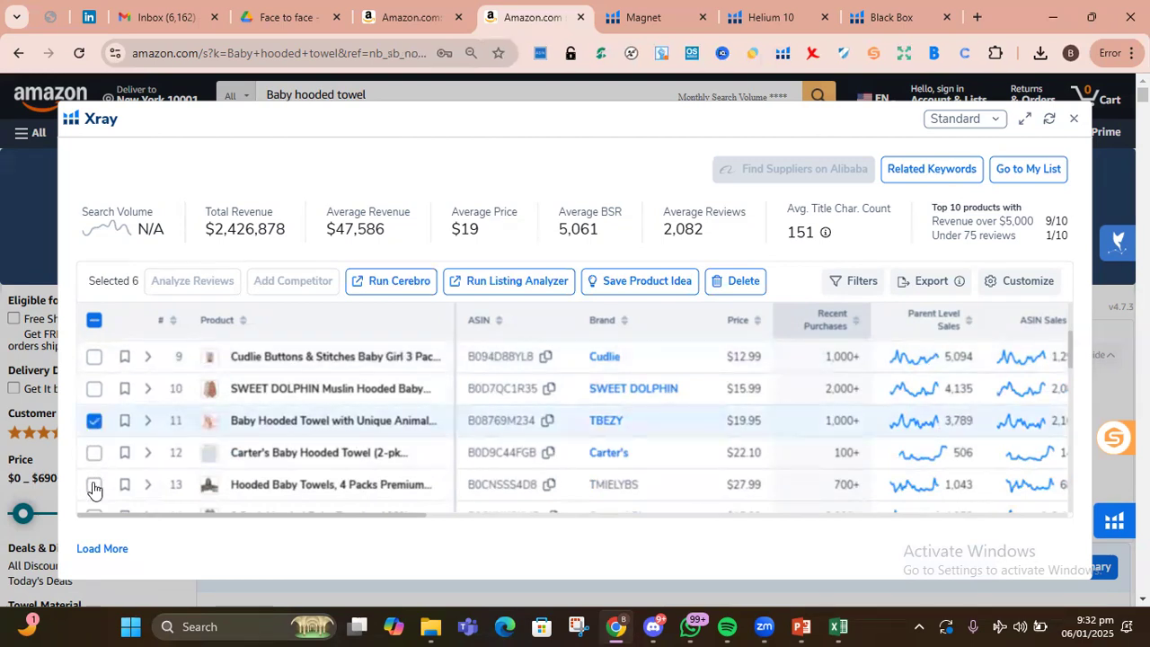
pyautogui.keyDown('shift'); pyautogui.click(94, 484); pyautogui.keyUp('shift')
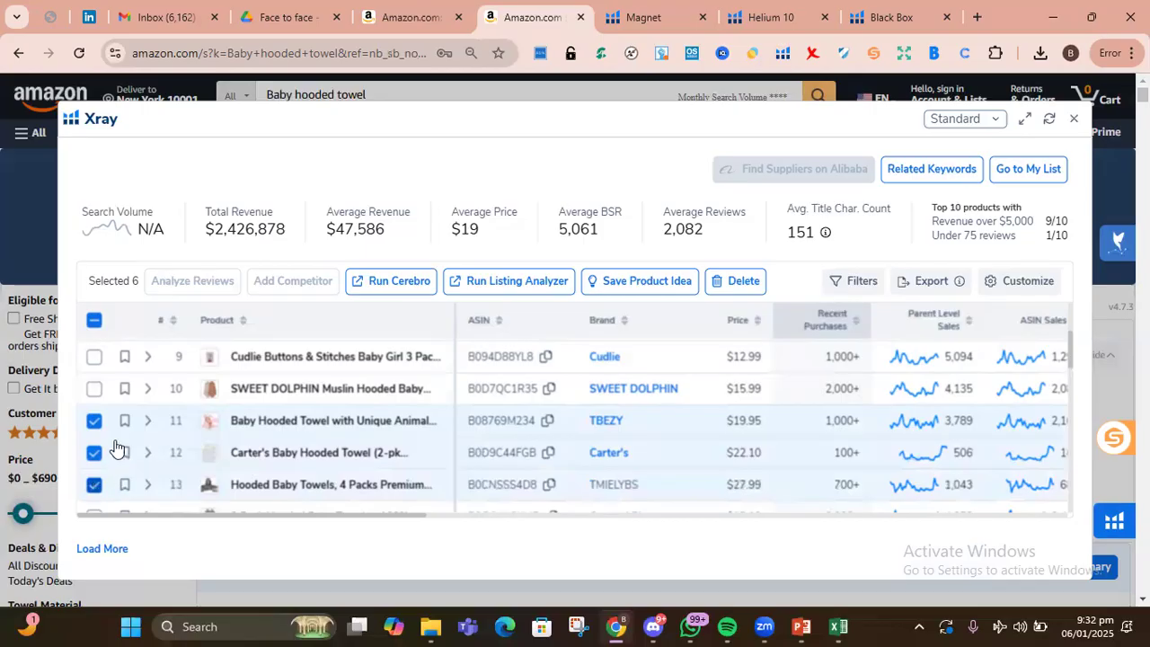
pyautogui.scroll(-1, 115, 446)
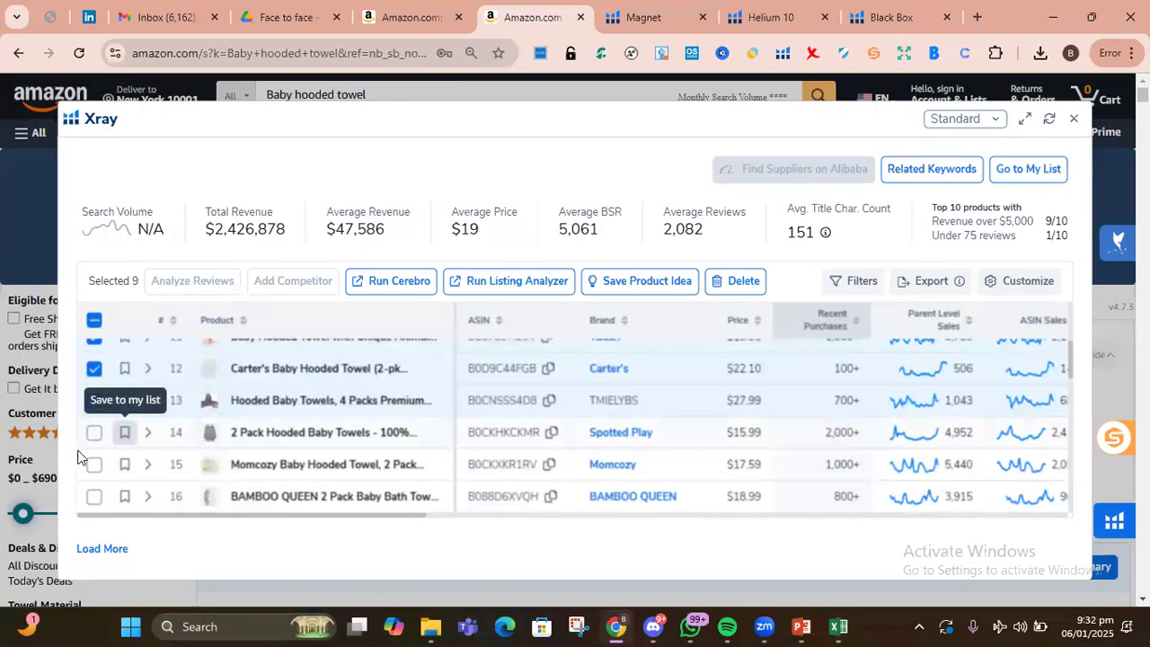
pyautogui.scroll(-2, 85, 451)
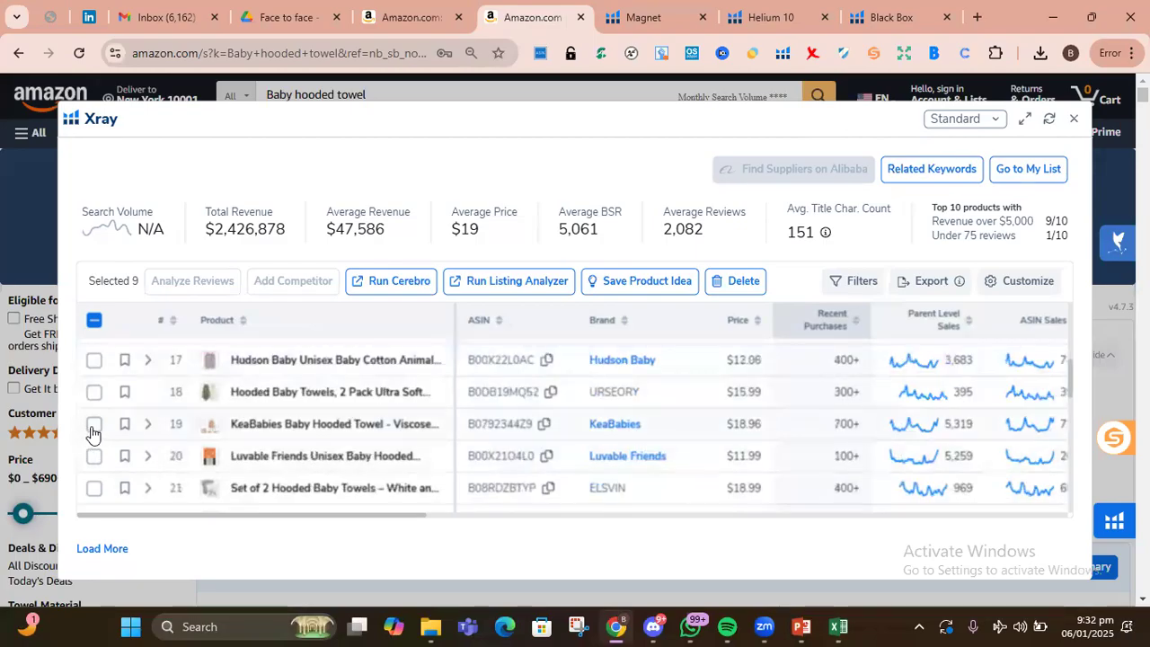
pyautogui.click(92, 428)
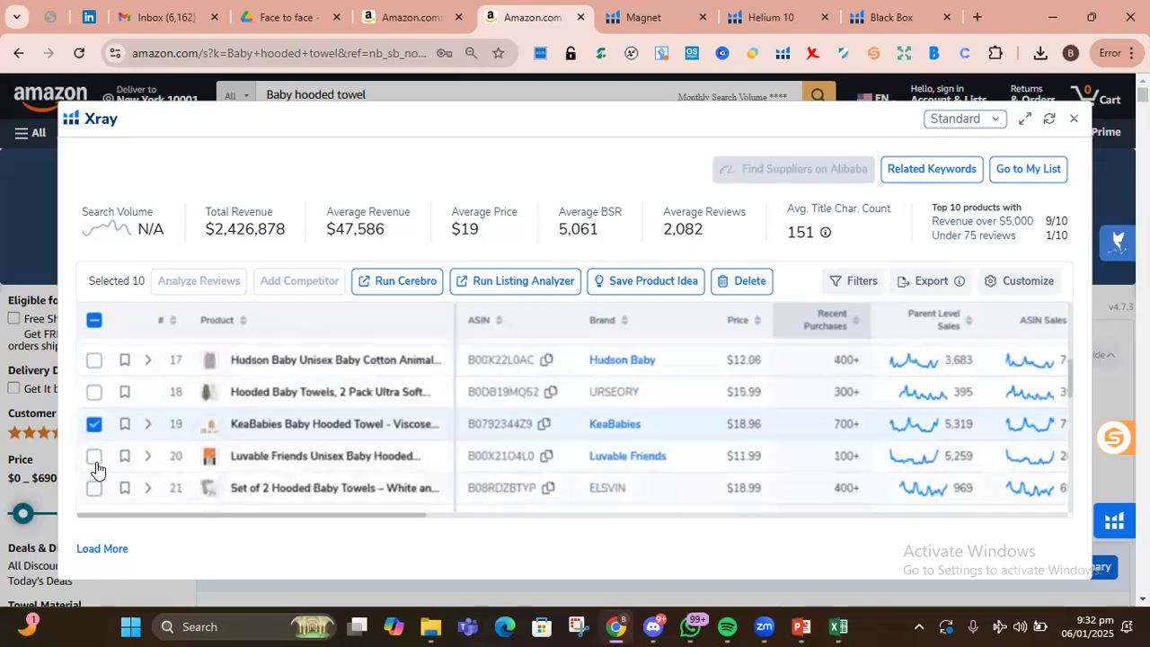
pyautogui.scroll(-1, 102, 465)
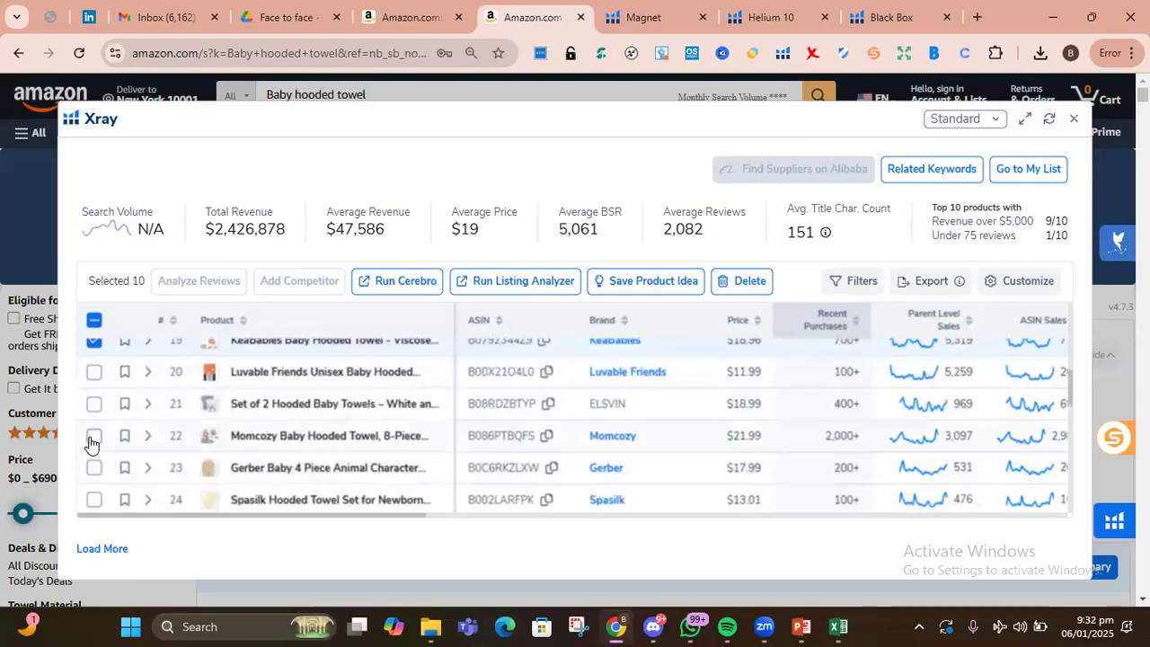
pyautogui.click(94, 437)
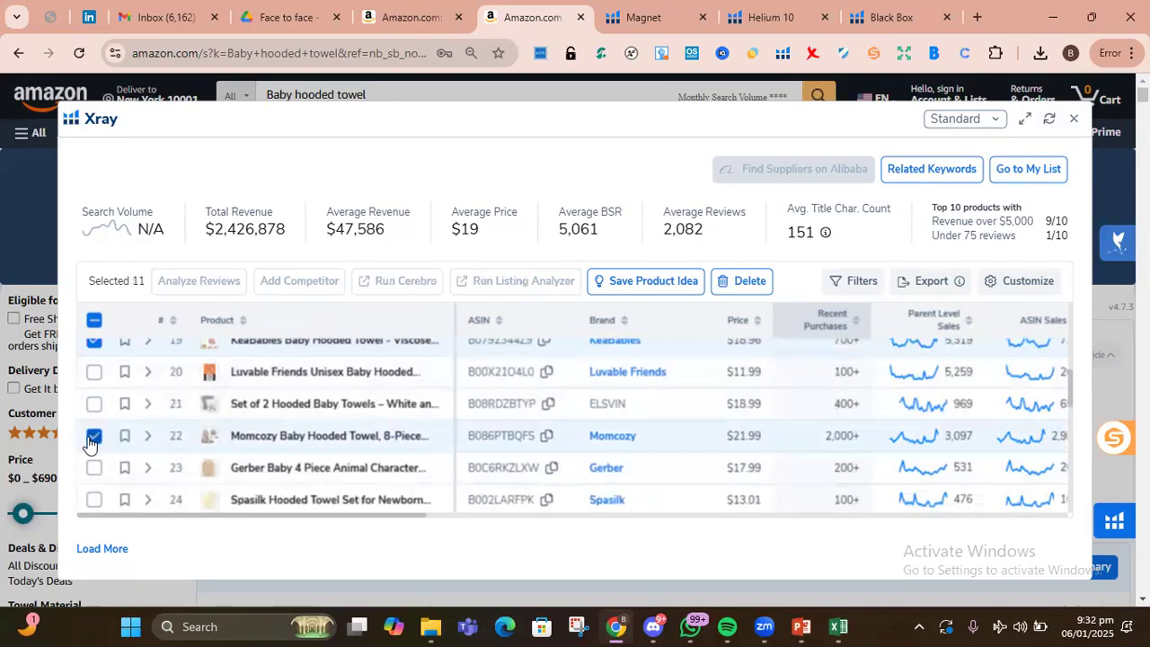
pyautogui.click(91, 439)
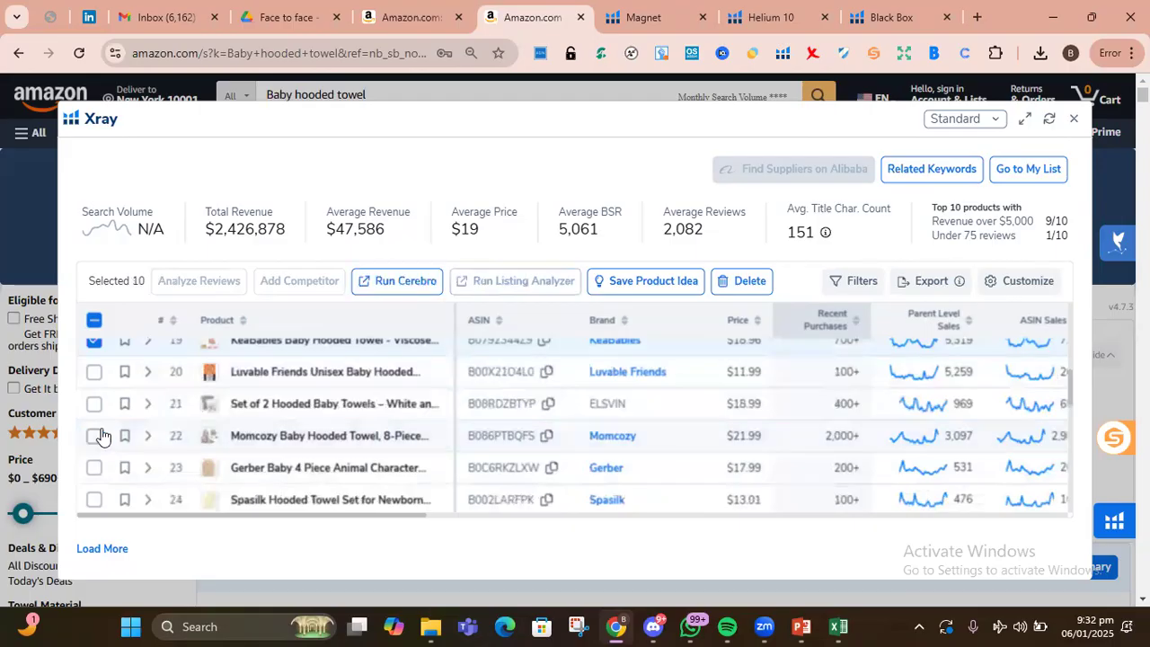
pyautogui.click(398, 286)
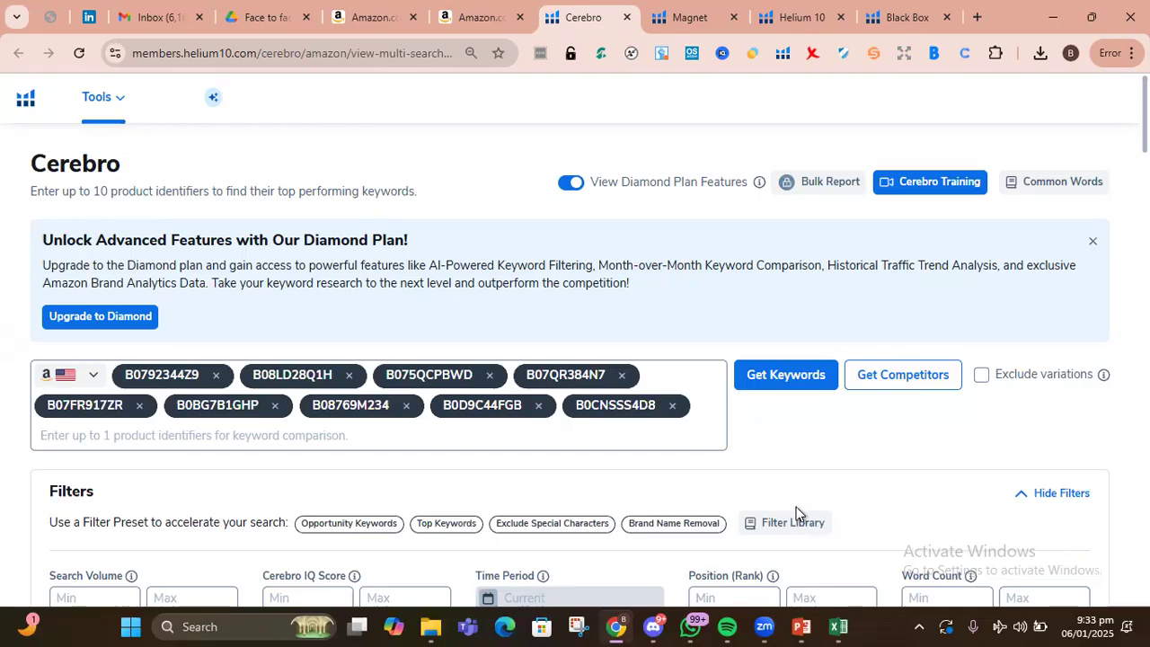
# Check the filtered Magnet keywords in Excel once more and return to the Cerebro filters.
pyautogui.click(852, 620)
pyautogui.click(1025, 540)
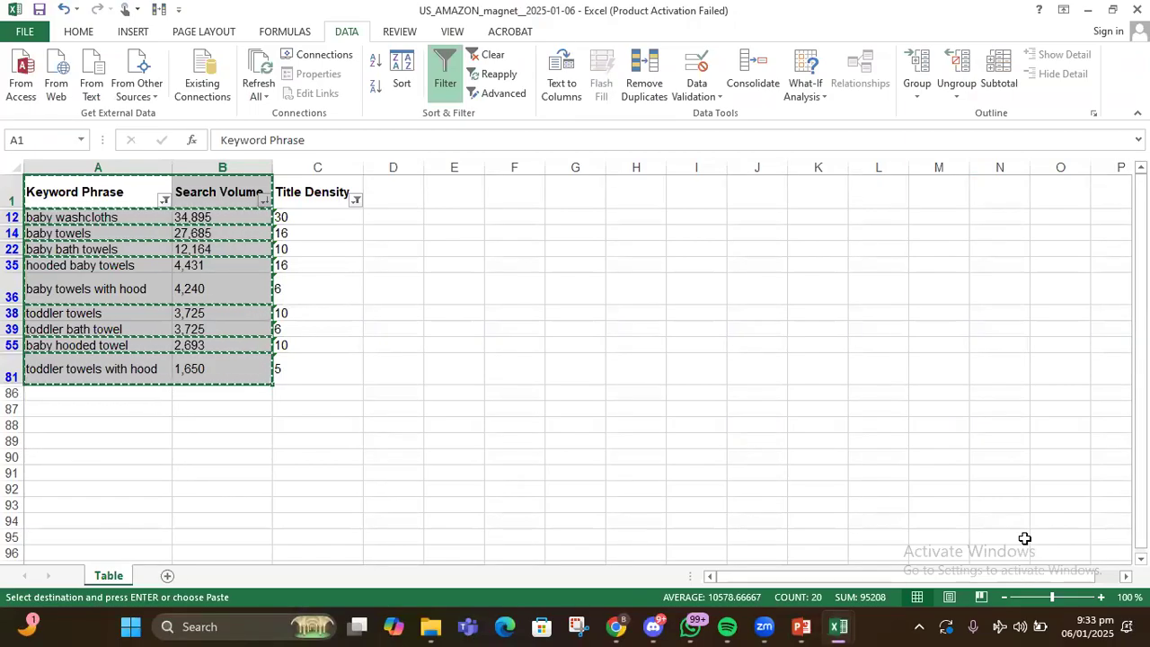
pyautogui.click(1087, 10)
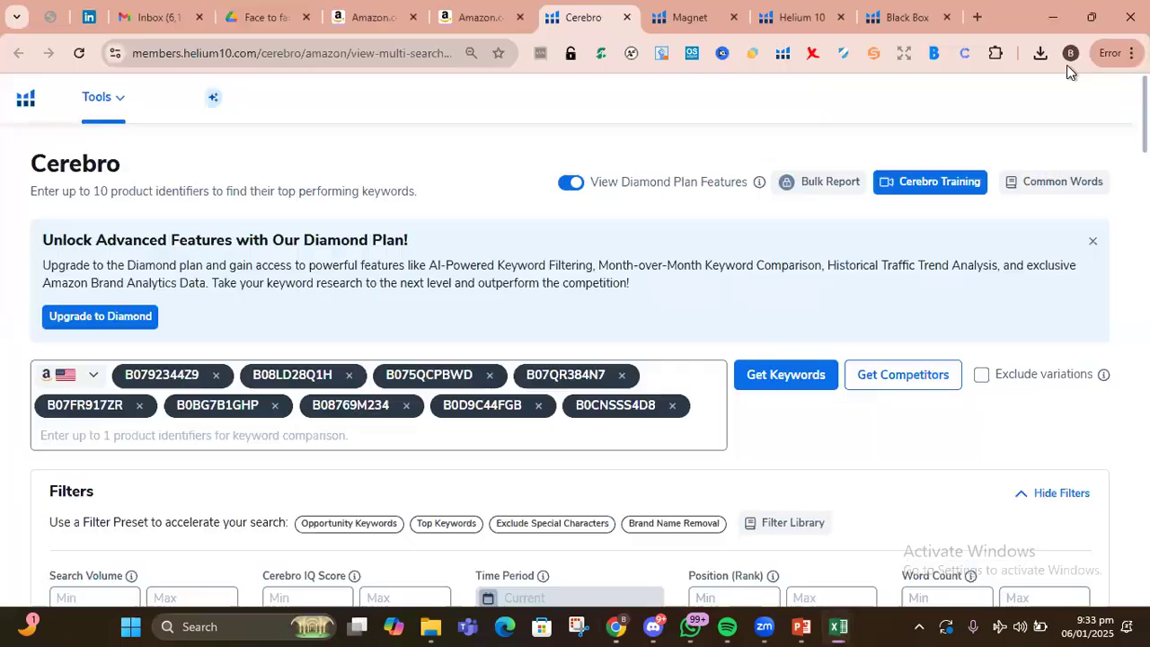
pyautogui.scroll(-1, 672, 265)
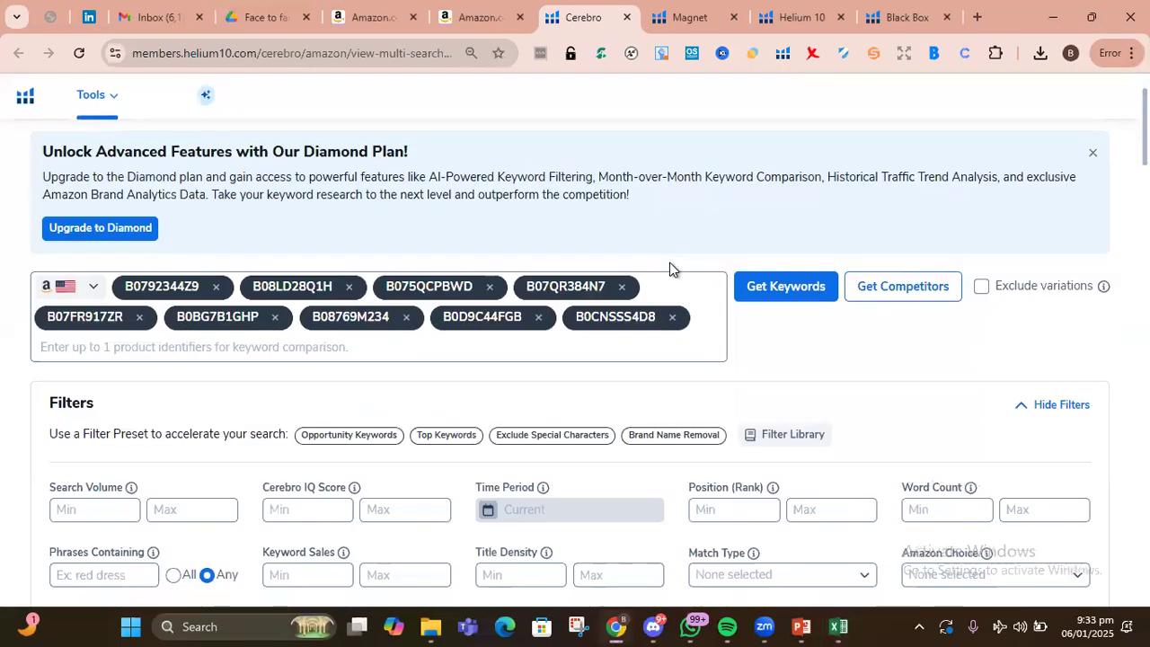
# Set the minimum search volume filter in Cerebro to 1500.
pyautogui.scroll(-4, 669, 265)
pyautogui.scroll(-4, 669, 267)
pyautogui.scroll(-3, 668, 266)
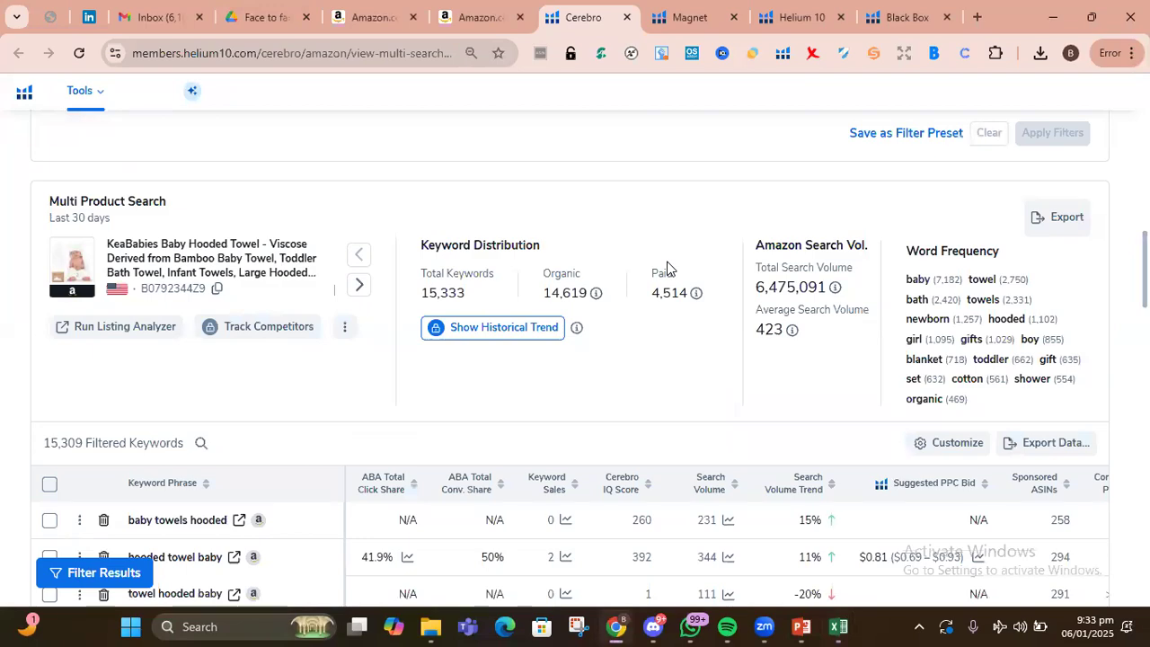
pyautogui.scroll(6, 667, 266)
pyautogui.scroll(3, 667, 261)
pyautogui.click(59, 417)
pyautogui.write('1500')
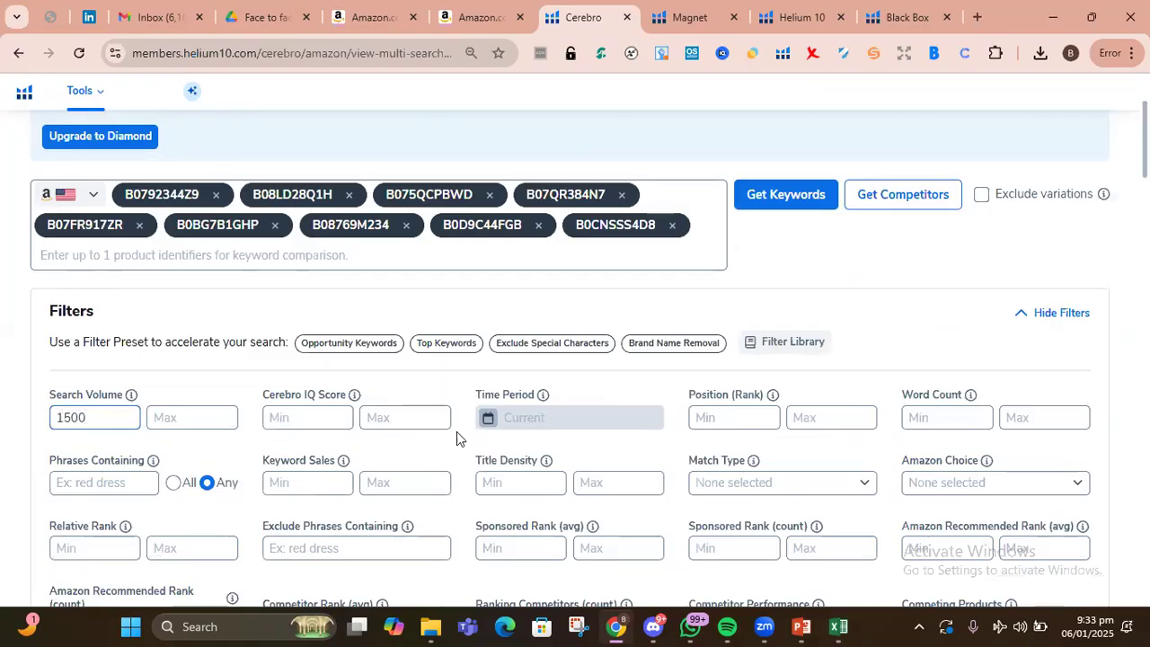
# Set the position rank filter to 1 through 40, apply the filters and review the resulting keyword list.
pyautogui.scroll(-1, 742, 434)
pyautogui.click(720, 332)
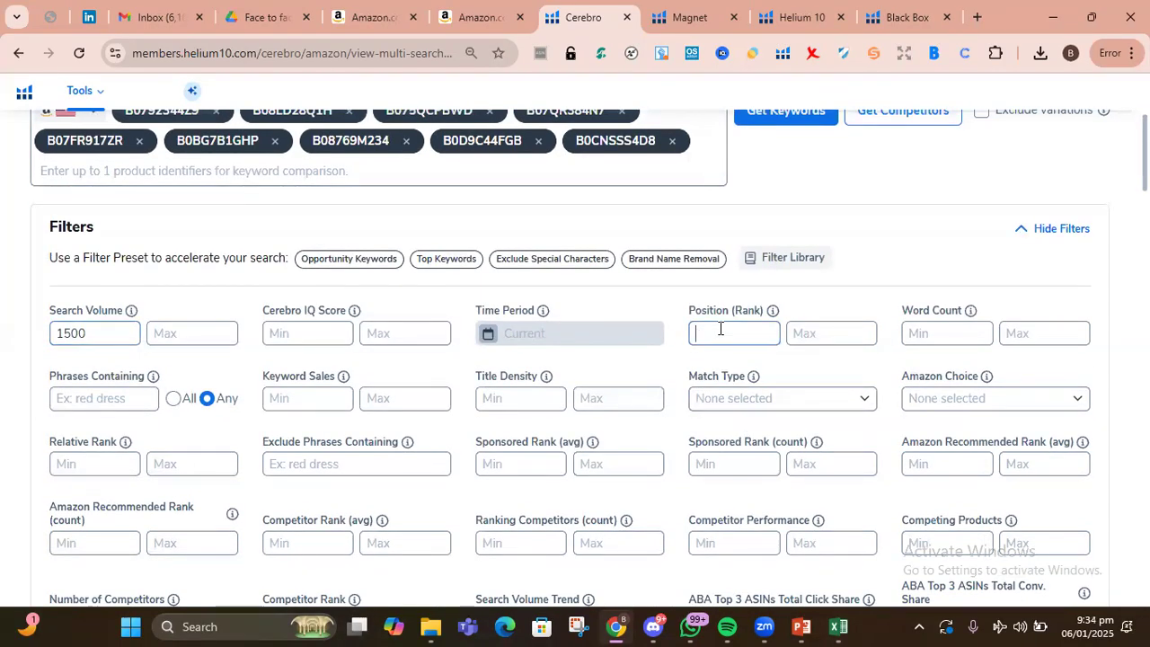
pyautogui.write('1')
pyautogui.press('Tab')
pyautogui.write('40')
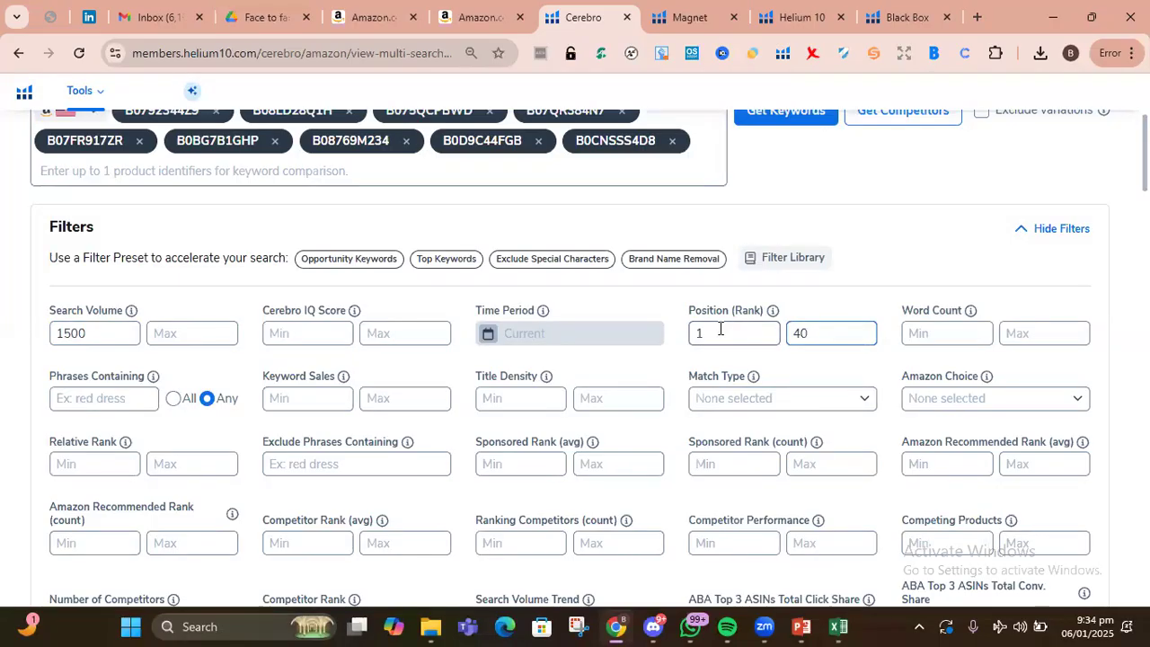
pyautogui.scroll(-6, 719, 329)
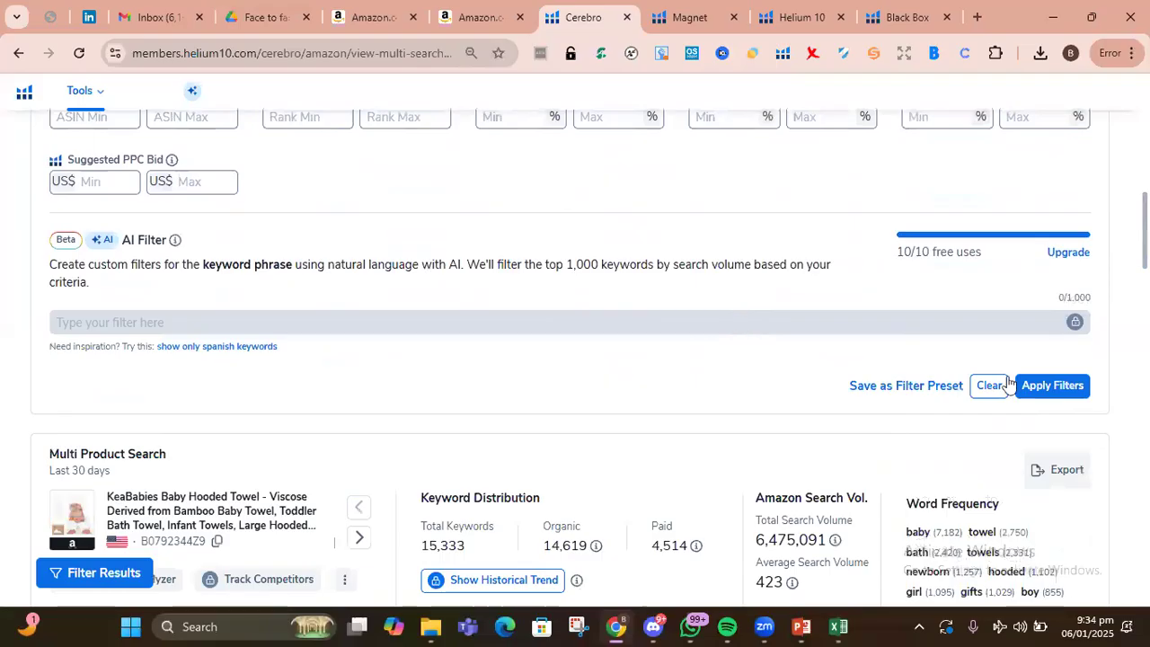
pyautogui.click(1050, 393)
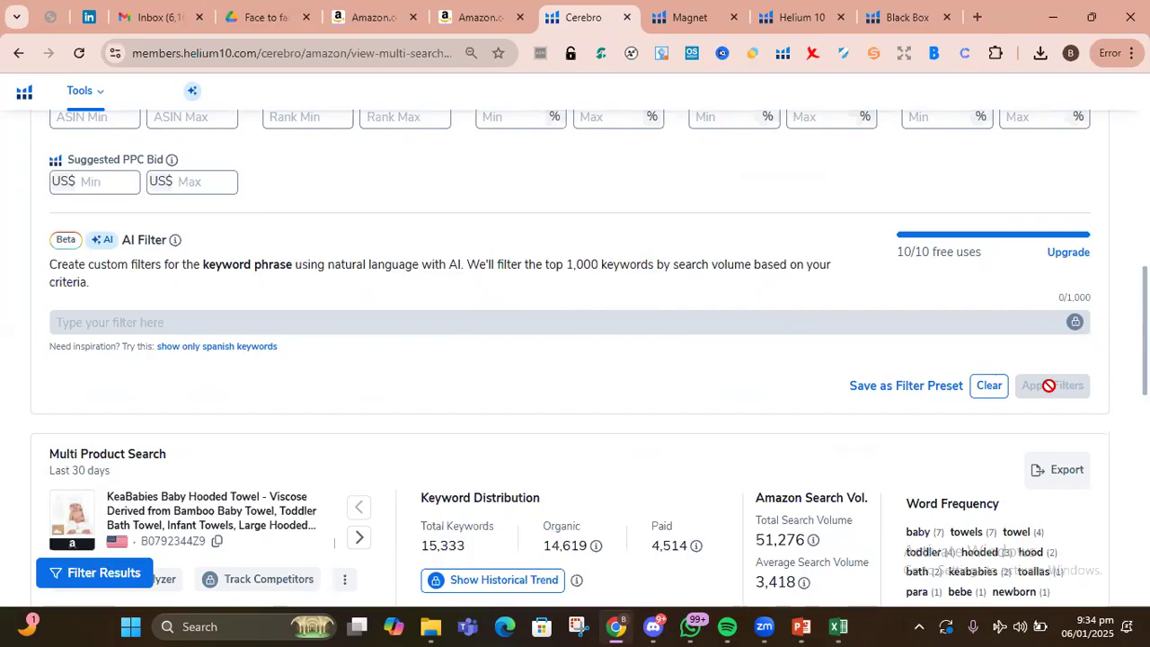
pyautogui.scroll(-4, 1048, 385)
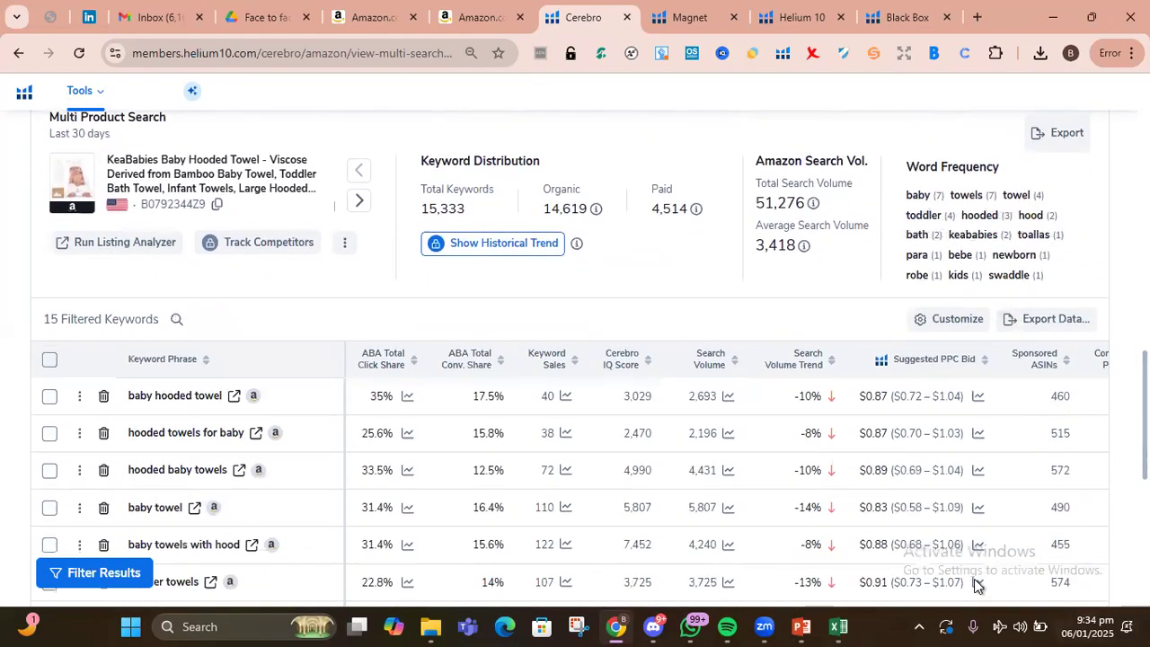
pyautogui.scroll(-1, 624, 447)
pyautogui.scroll(-1, 609, 441)
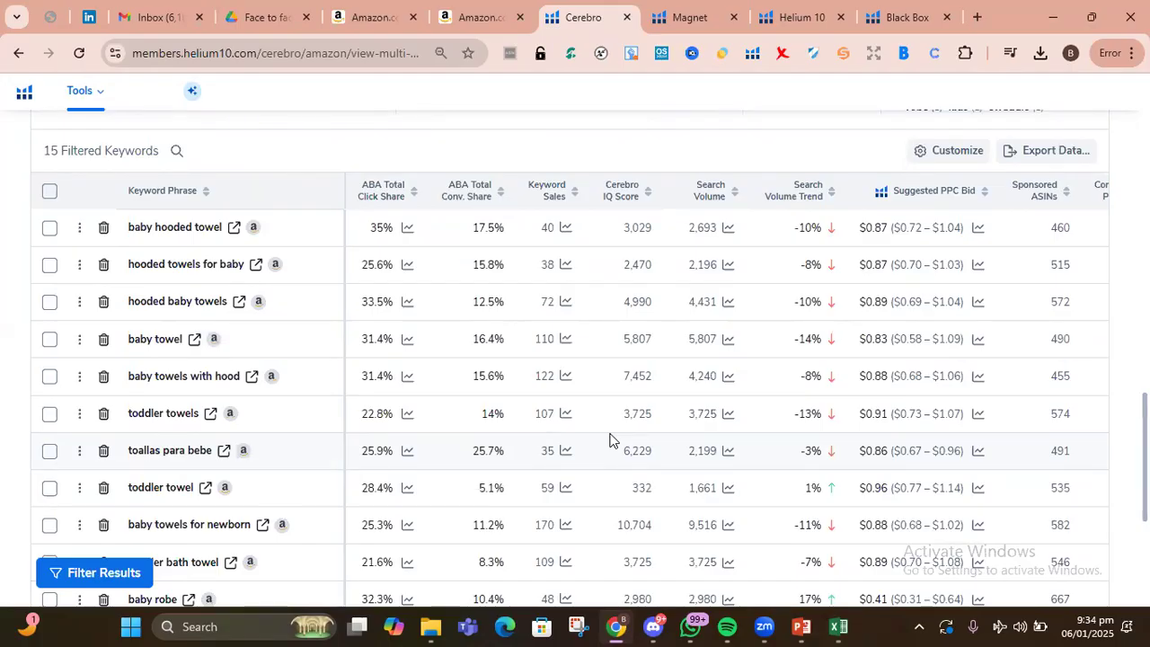
# Lower the minimum search volume to 1200, reapply the filters and review the keyword list.
pyautogui.scroll(10, 609, 440)
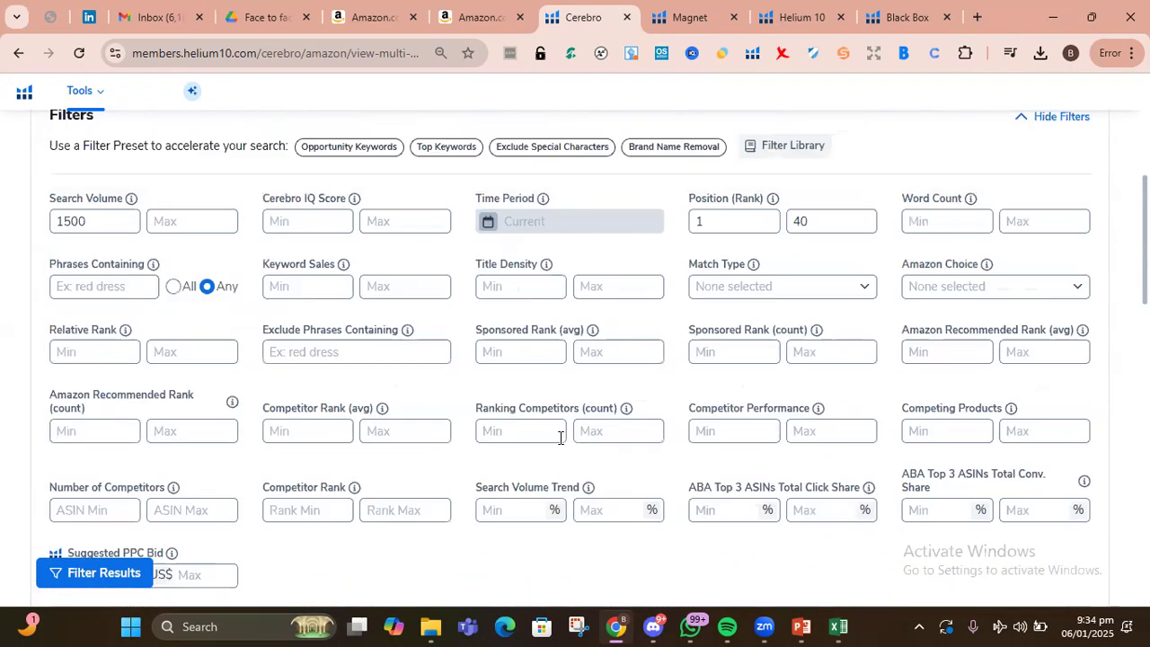
pyautogui.click(90, 255)
pyautogui.press('BackSpace')
pyautogui.press('BackSpace')
pyautogui.press('BackSpace')
pyautogui.write('200')
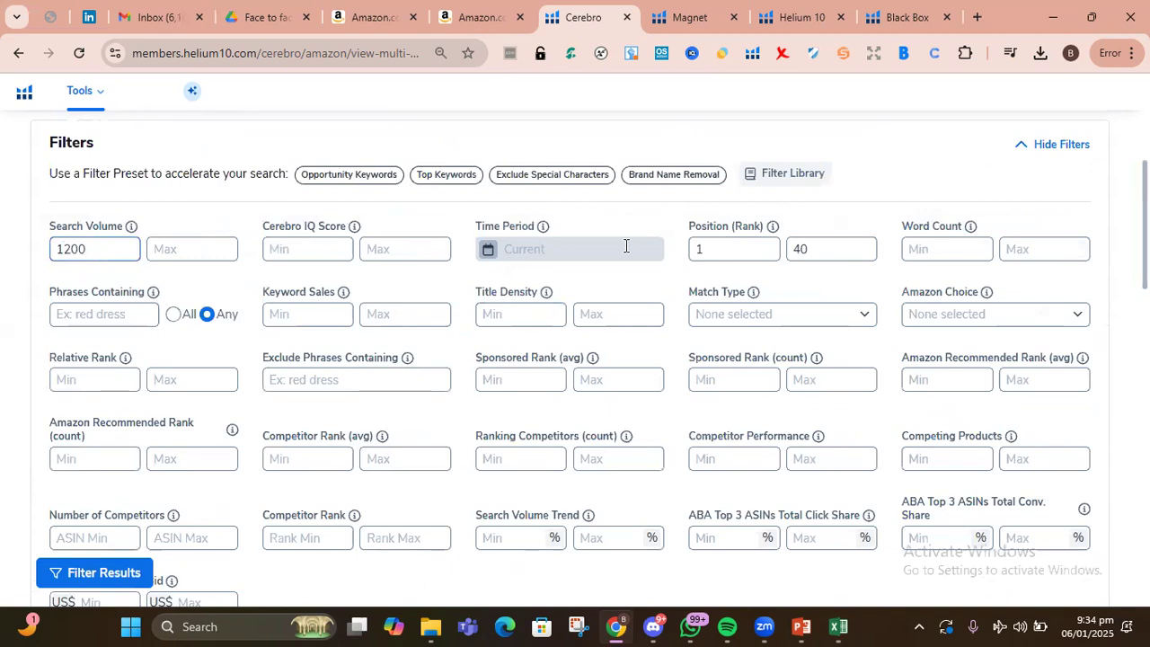
pyautogui.scroll(-2, 844, 298)
pyautogui.scroll(-4, 880, 315)
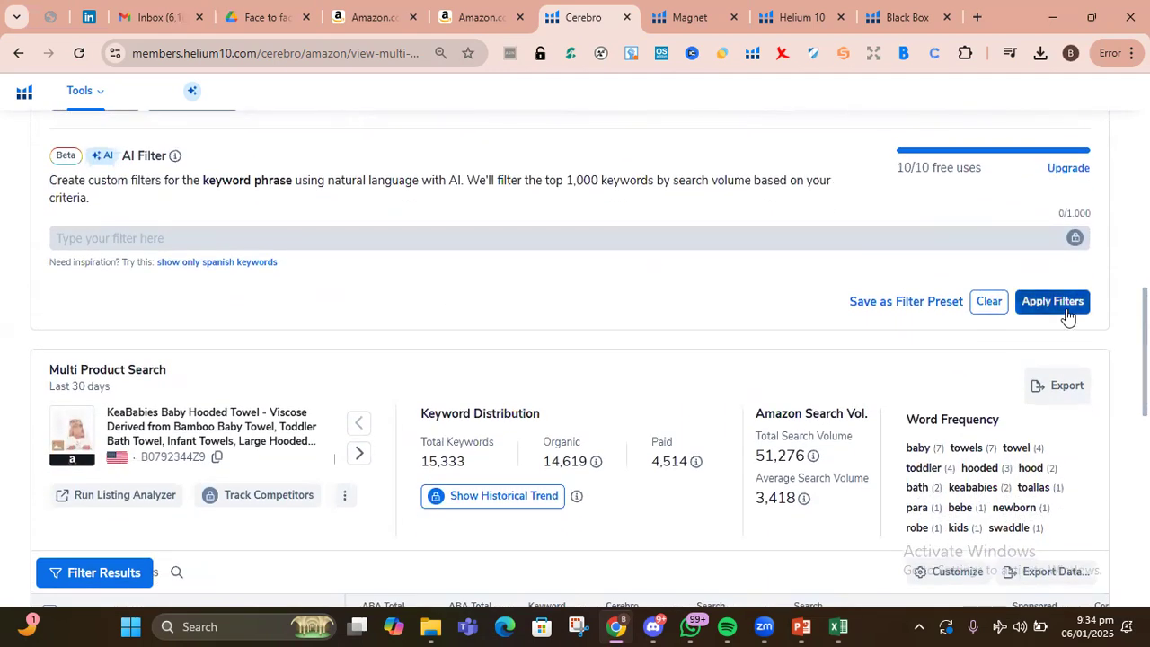
pyautogui.click(1065, 307)
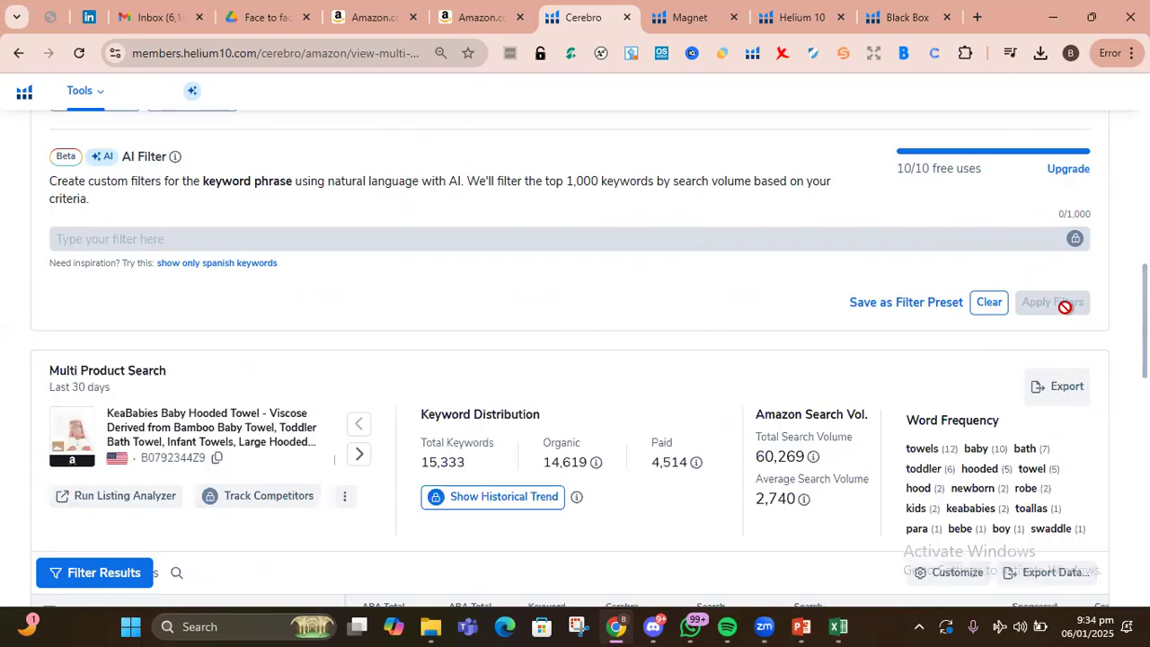
pyautogui.scroll(-3, 1064, 307)
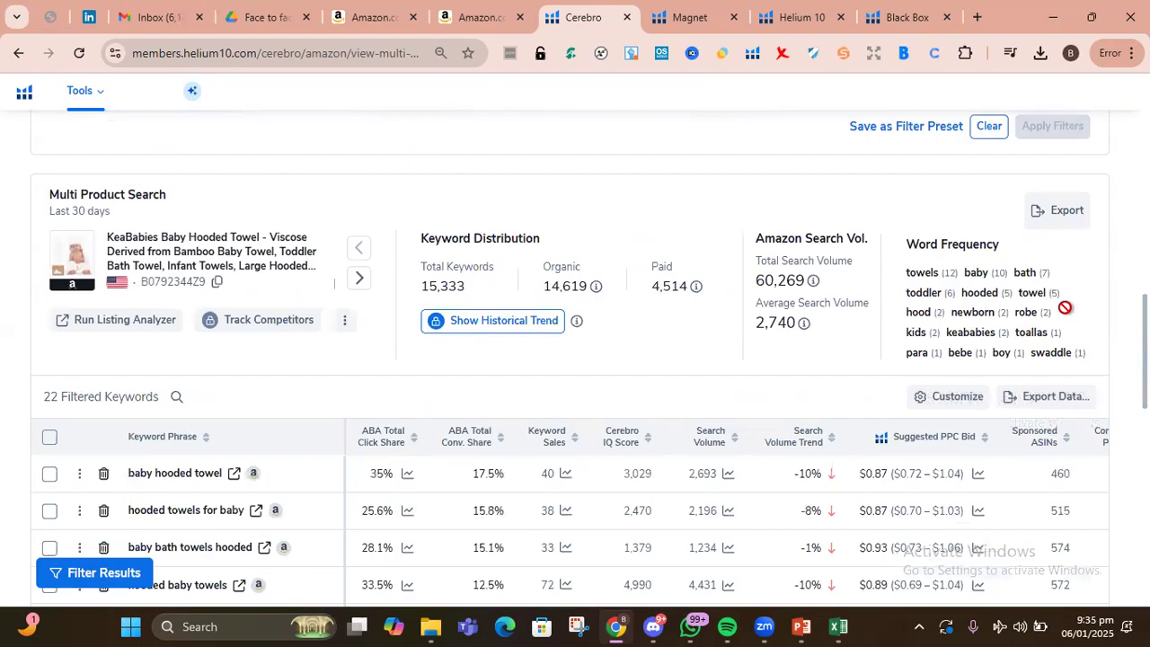
pyautogui.scroll(-2, 1006, 328)
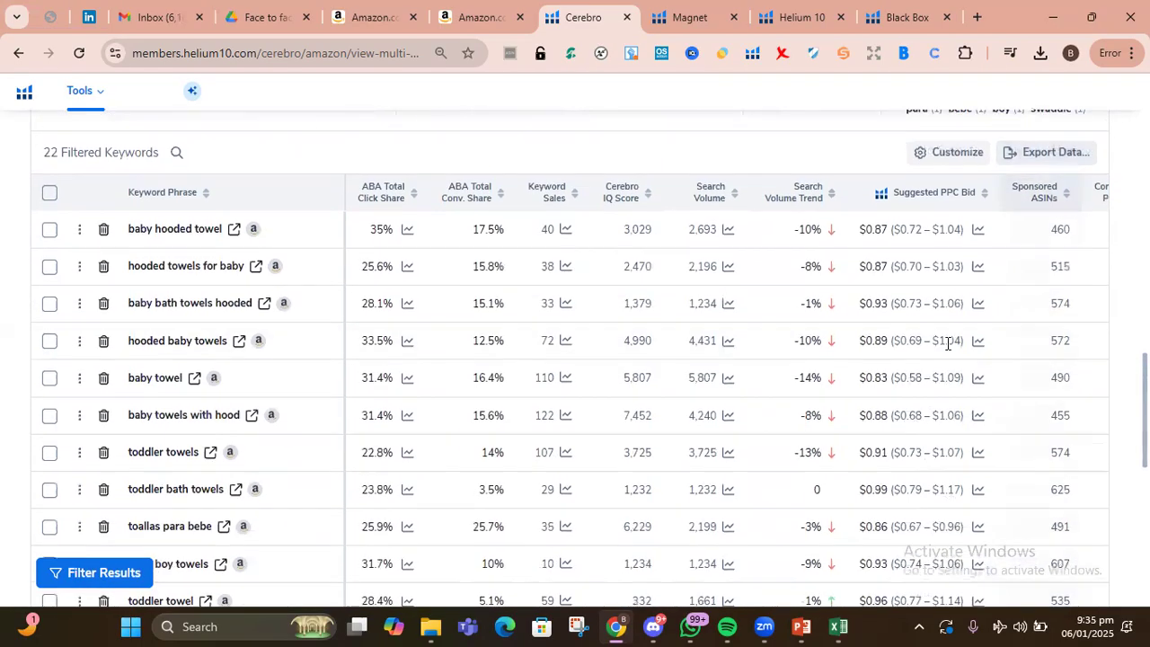
pyautogui.scroll(-1, 880, 343)
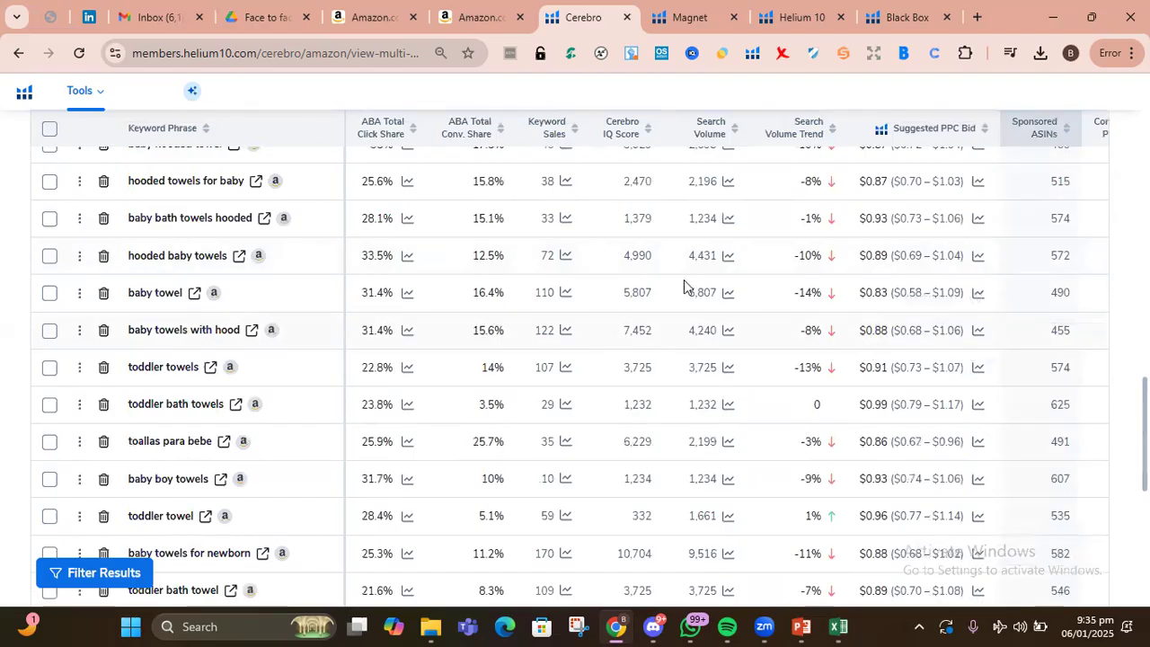
# Set the minimum search volume to 1000, reapply the filters and check the filtered results.
pyautogui.scroll(2, 638, 357)
pyautogui.scroll(10, 674, 382)
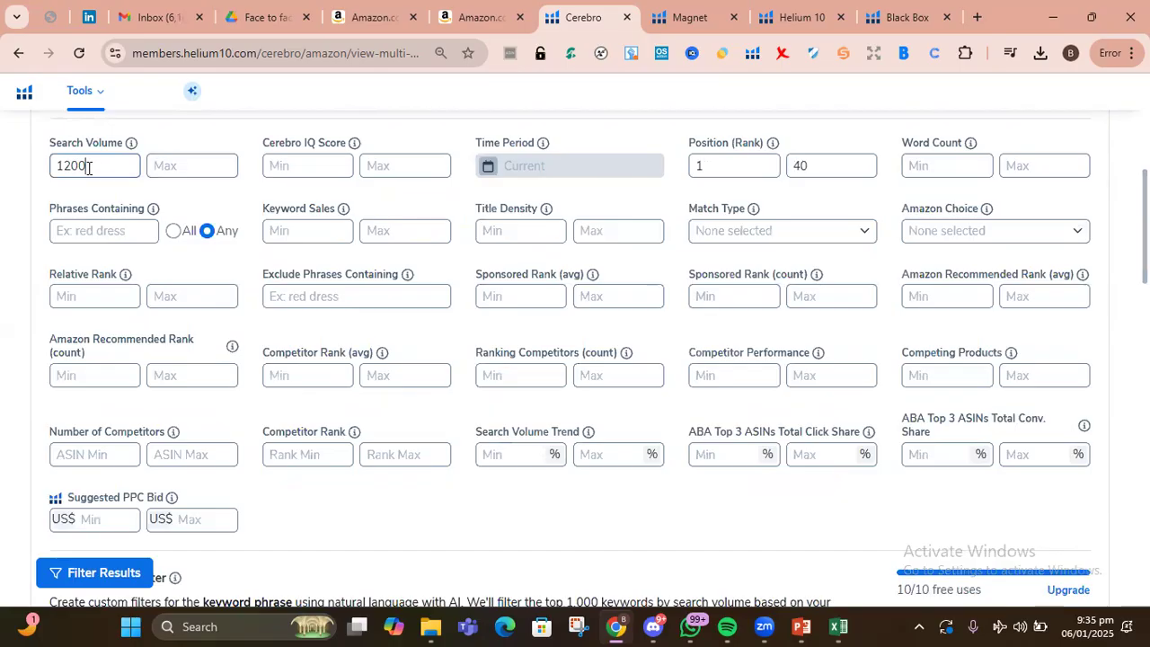
pyautogui.doubleClick(65, 167)
pyautogui.write('1000')
pyautogui.scroll(-3, 962, 275)
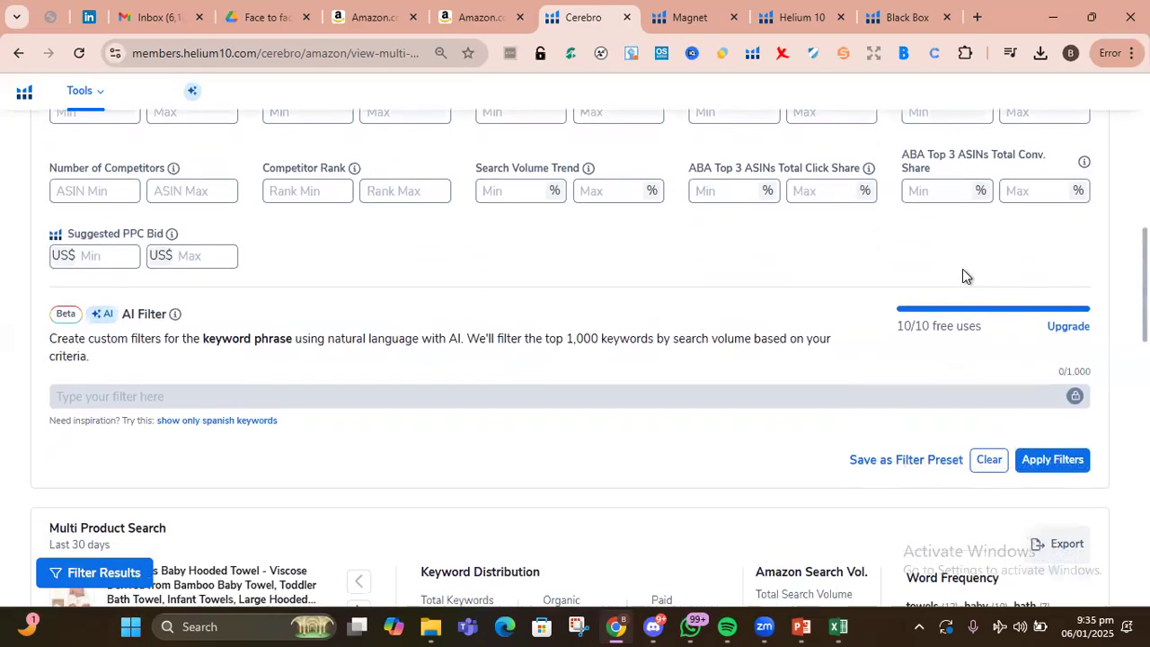
pyautogui.click(1060, 388)
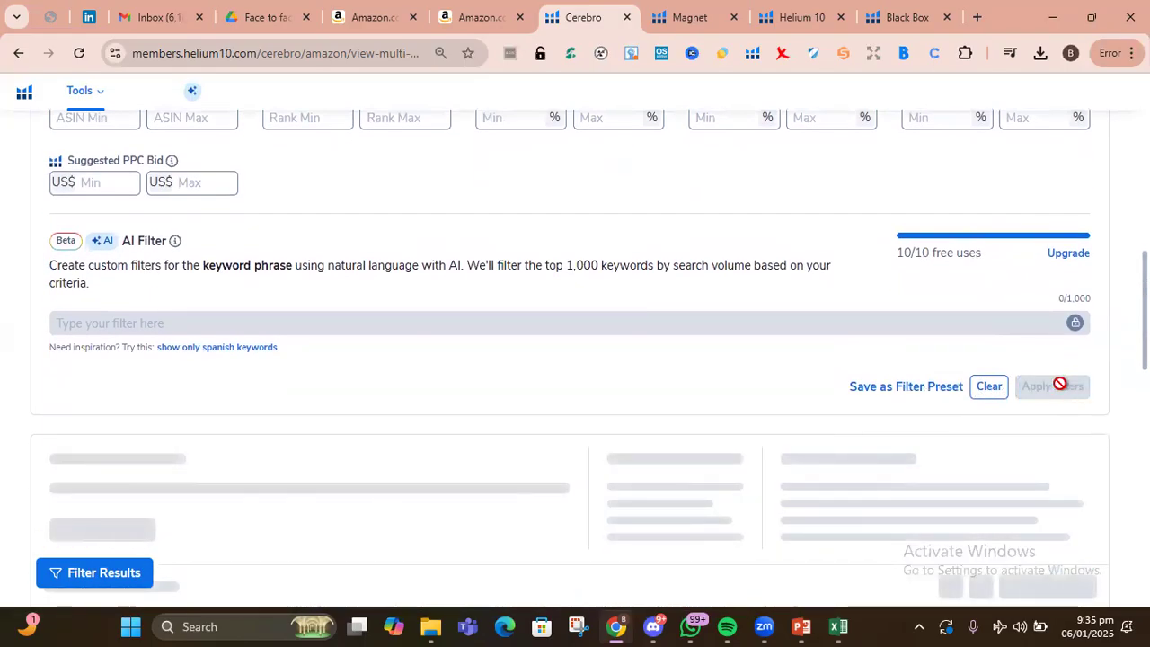
pyautogui.scroll(-3, 876, 304)
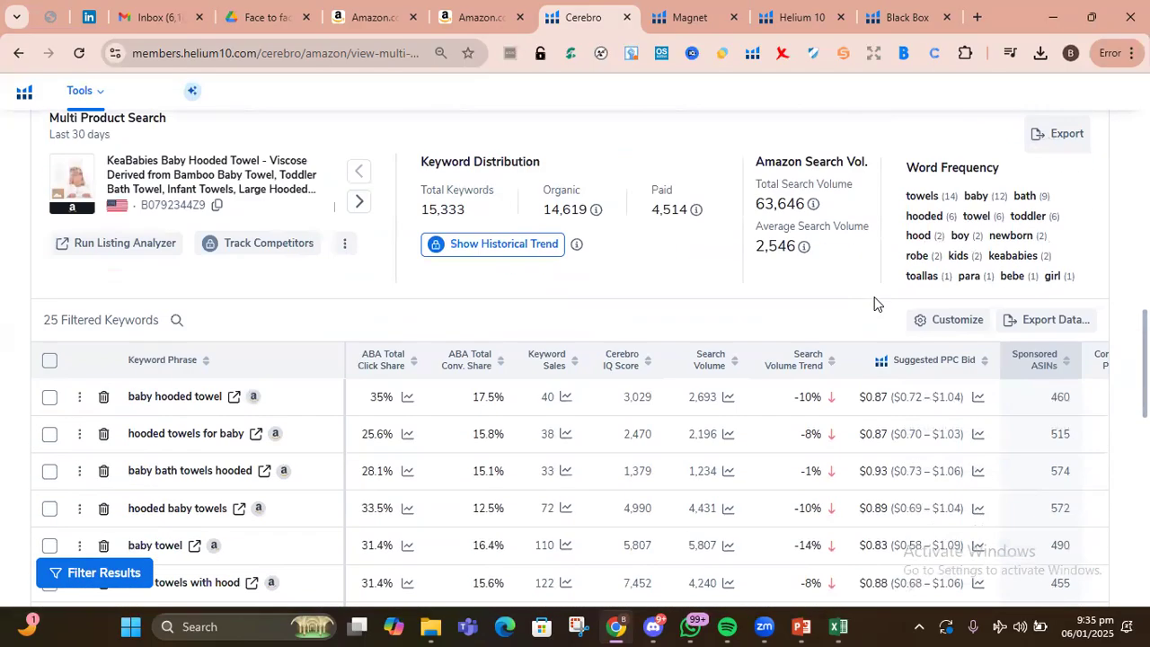
pyautogui.scroll(7, 876, 303)
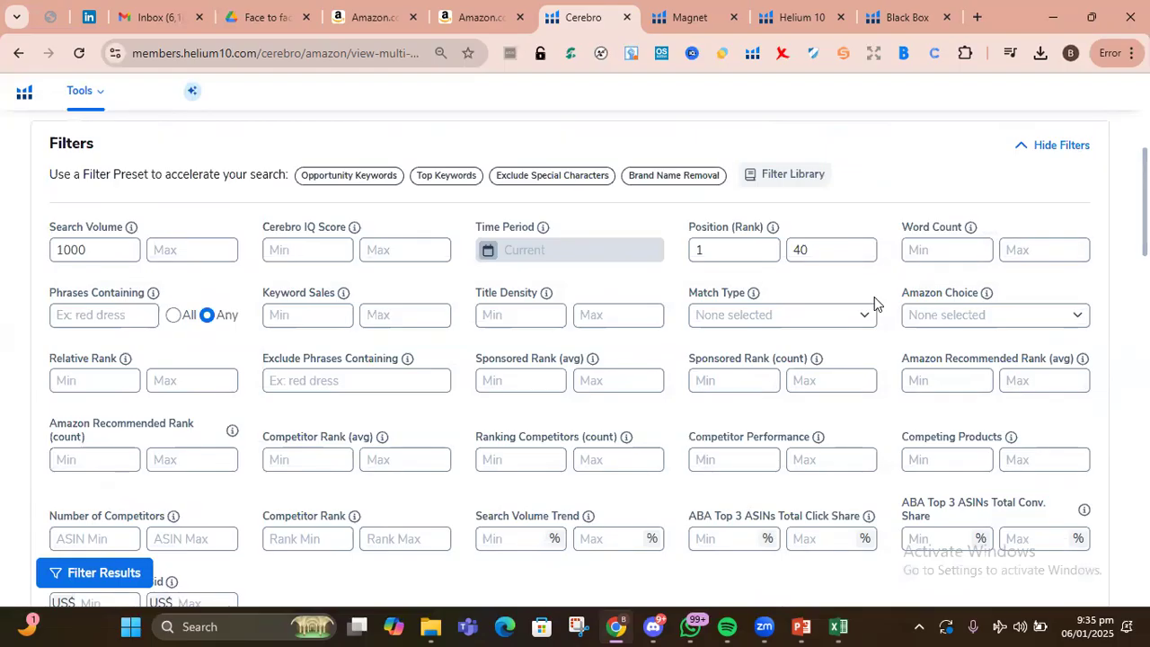
pyautogui.scroll(-10, 876, 301)
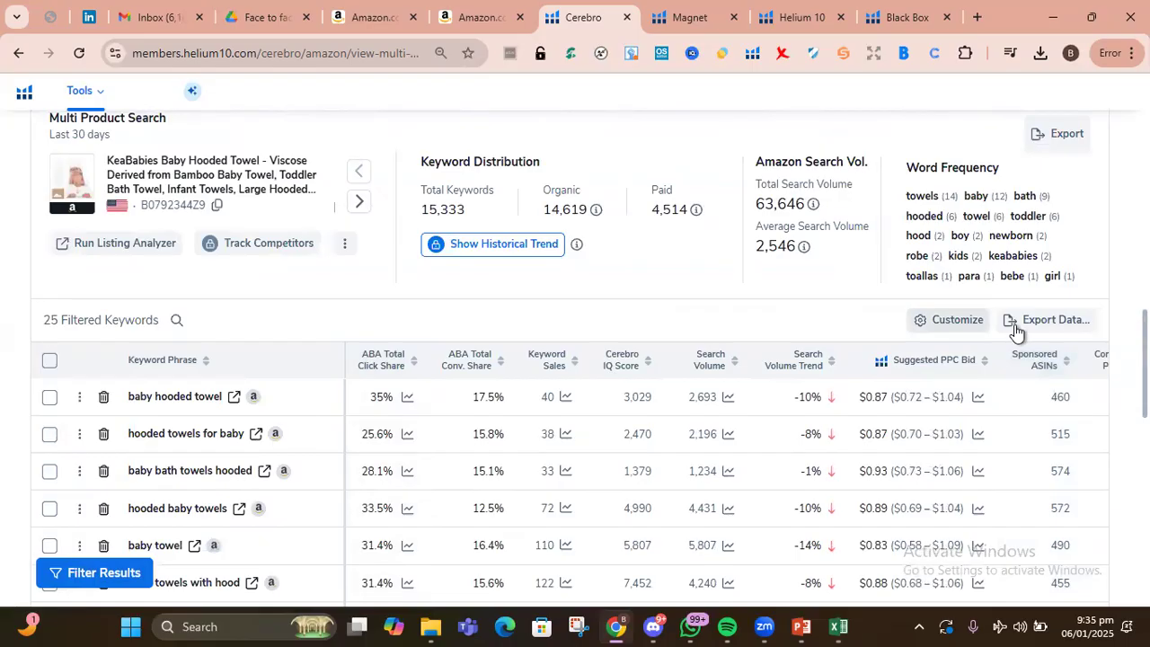
# Export the filtered Cerebro keywords as an Excel file, open the download and enable editing.
pyautogui.click(1049, 333)
pyautogui.click(1033, 382)
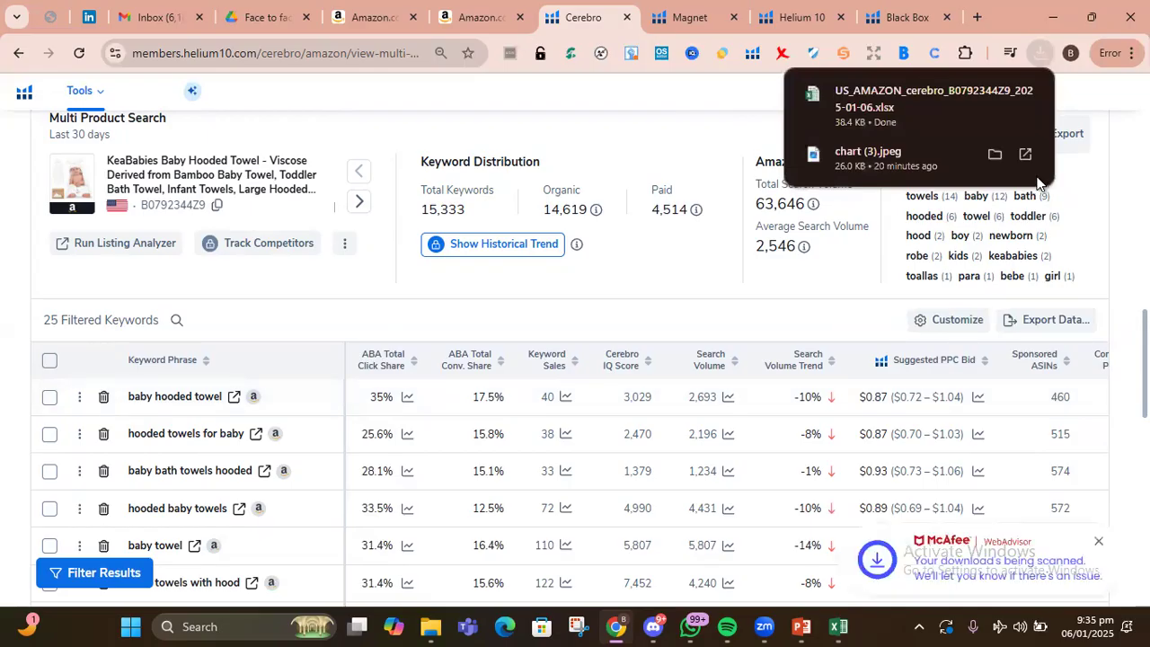
pyautogui.click(929, 102)
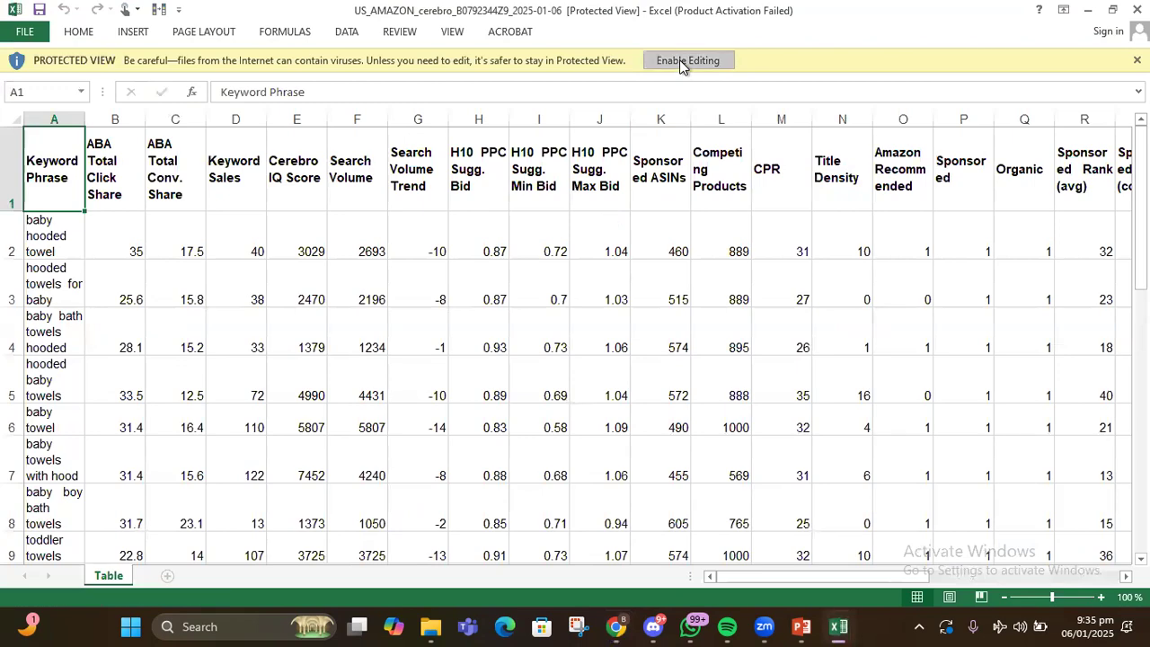
pyautogui.click(679, 59)
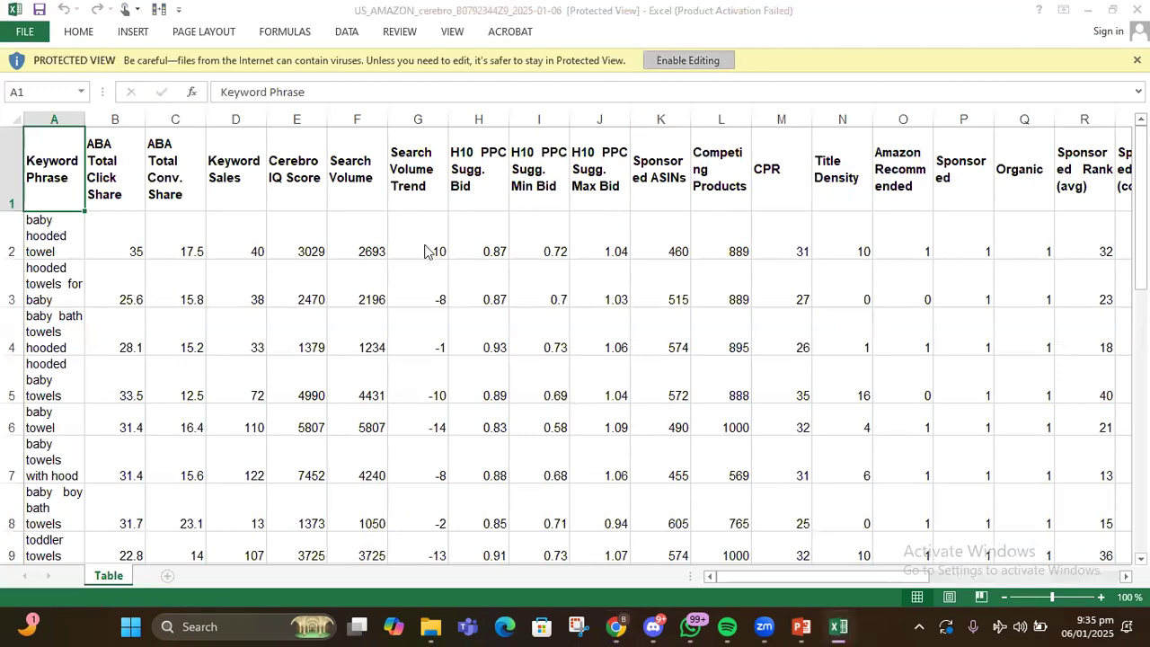
# Widen the Keyword Phrase column and delete the columns from ABA Total Click Share through Cerebro IQ Score.
pyautogui.click(381, 270)
pyautogui.moveTo(86, 172); pyautogui.dragTo(357, 210)
pyautogui.click(210, 326)
pyautogui.rightClick(335, 167)
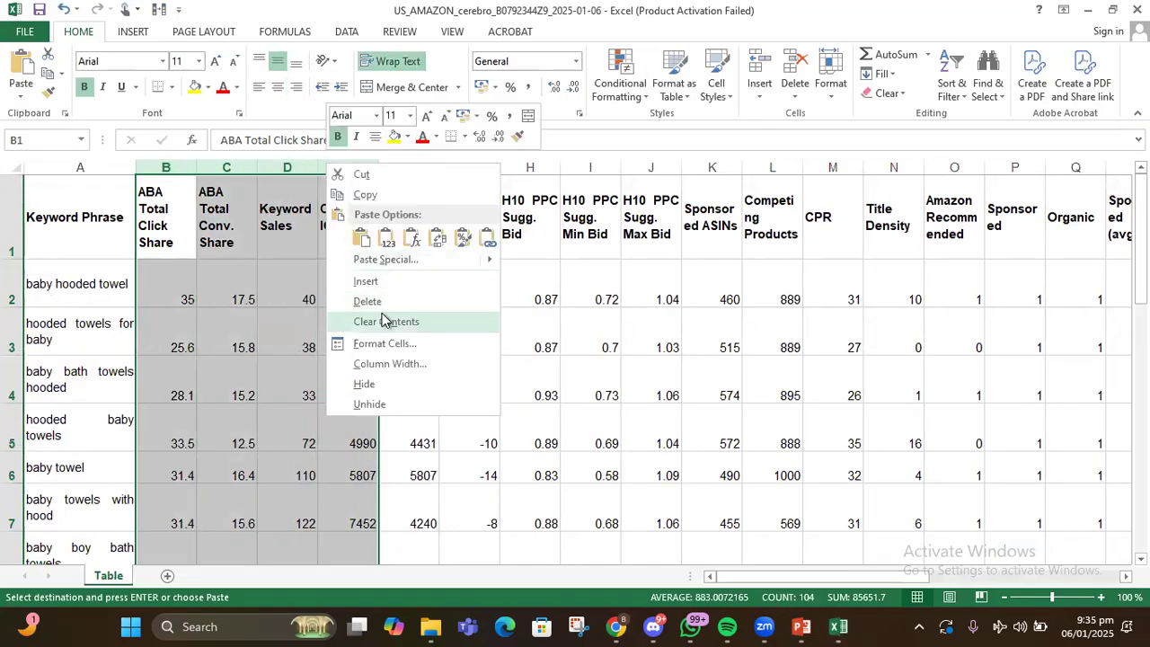
pyautogui.click(382, 299)
pyautogui.click(450, 349)
# Delete the columns from Search Volume Trend through CPR.
pyautogui.moveTo(590, 167); pyautogui.dragTo(224, 184)
pyautogui.rightClick(225, 184)
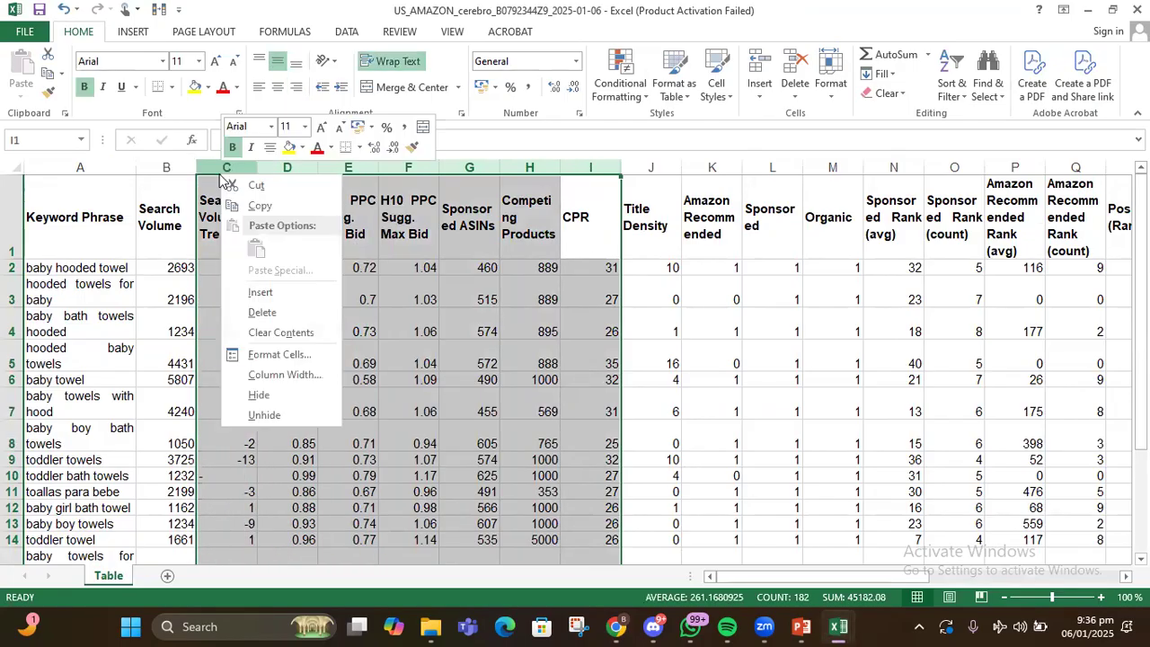
pyautogui.click(261, 312)
pyautogui.click(444, 359)
# Delete all columns from Amazon Recommended through the last competitor ASIN, B0CNSSS4D8.
pyautogui.moveTo(296, 167); pyautogui.dragTo(1032, 180)
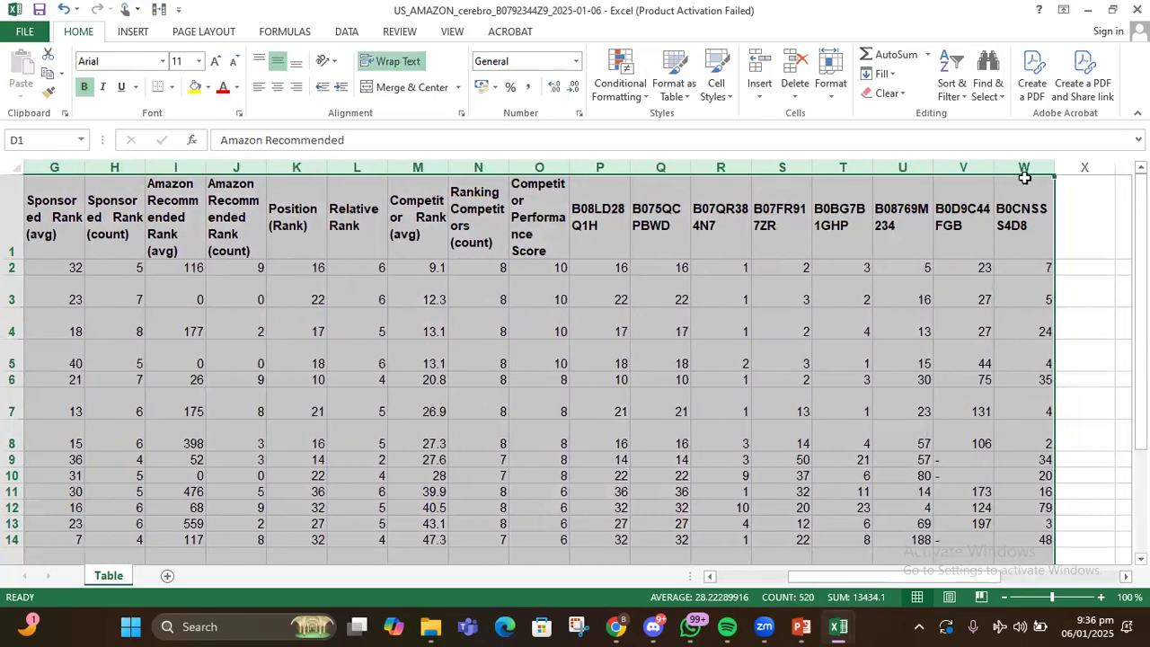
pyautogui.rightClick(1021, 177)
pyautogui.click(1060, 314)
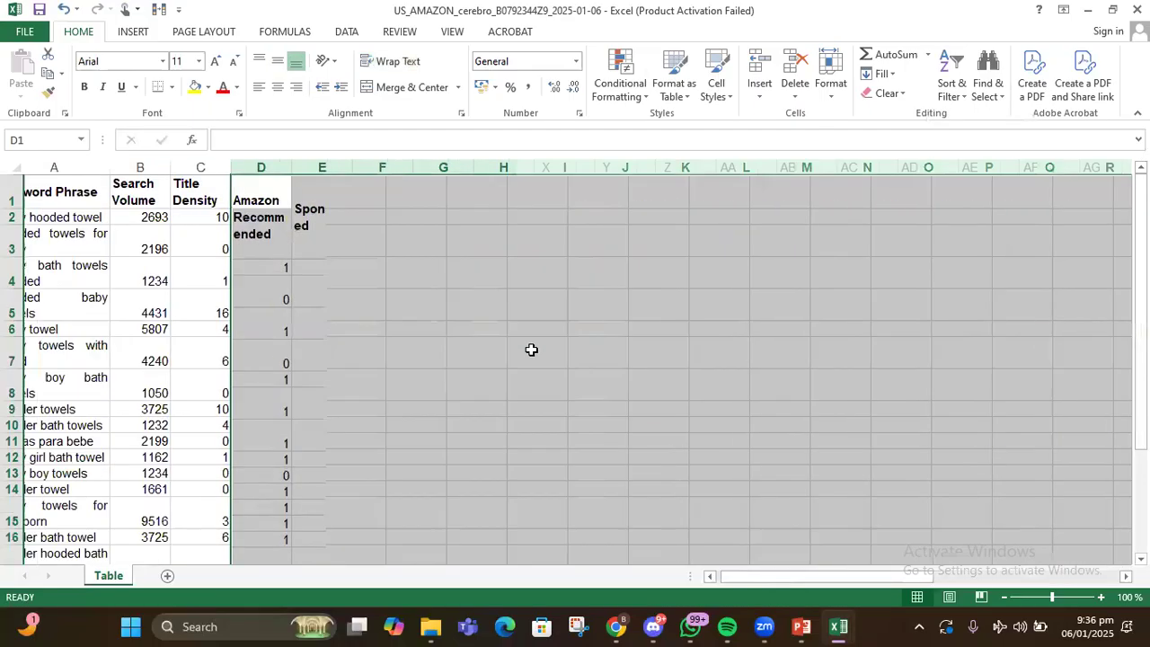
pyautogui.click(519, 350)
pyautogui.scroll(-3, 520, 349)
pyautogui.scroll(3, 503, 369)
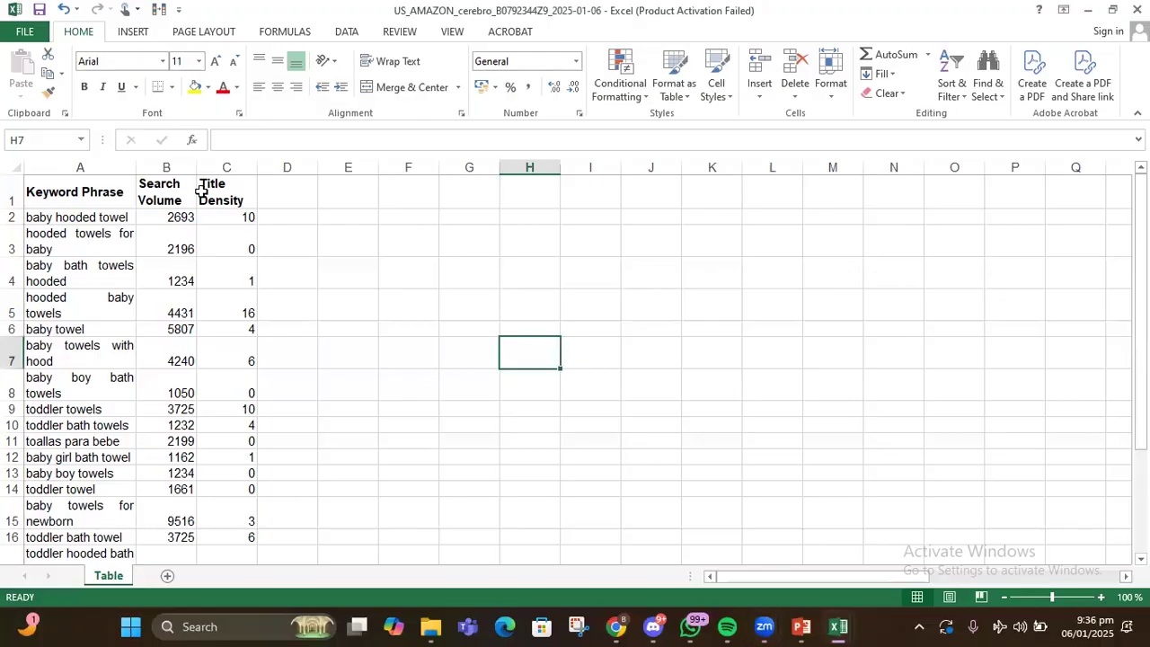
# Widen the Search Volume and Title Density columns to fit their headings and add filters to the header row.
pyautogui.moveTo(195, 167); pyautogui.dragTo(329, 167)
pyautogui.click(409, 227)
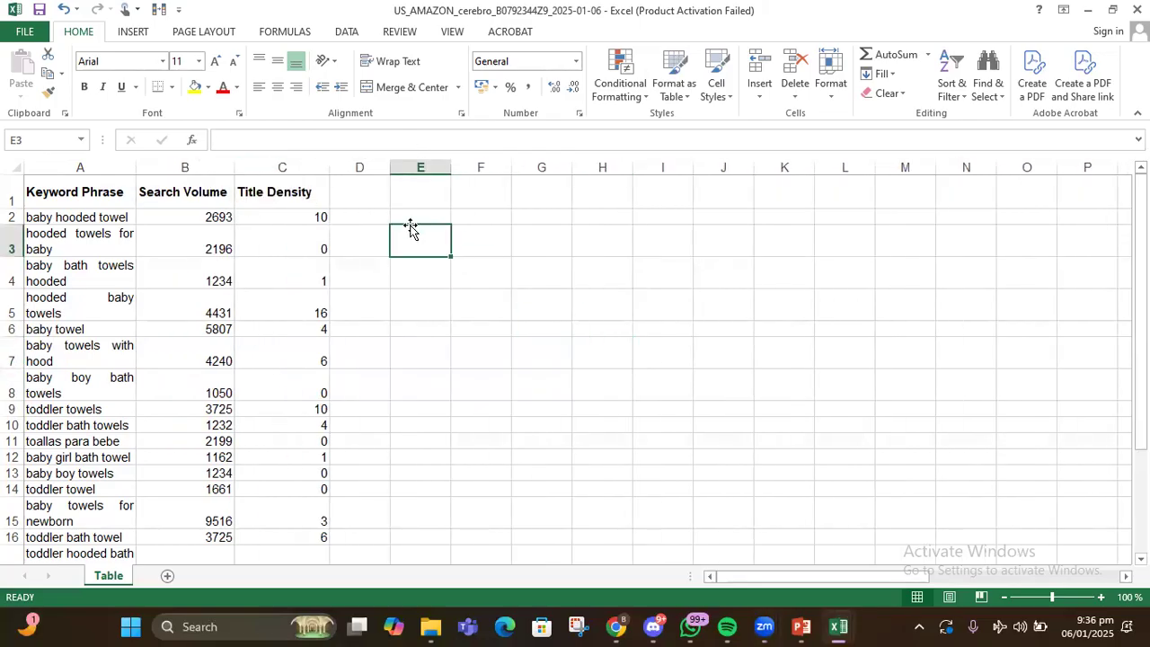
pyautogui.click(12, 192)
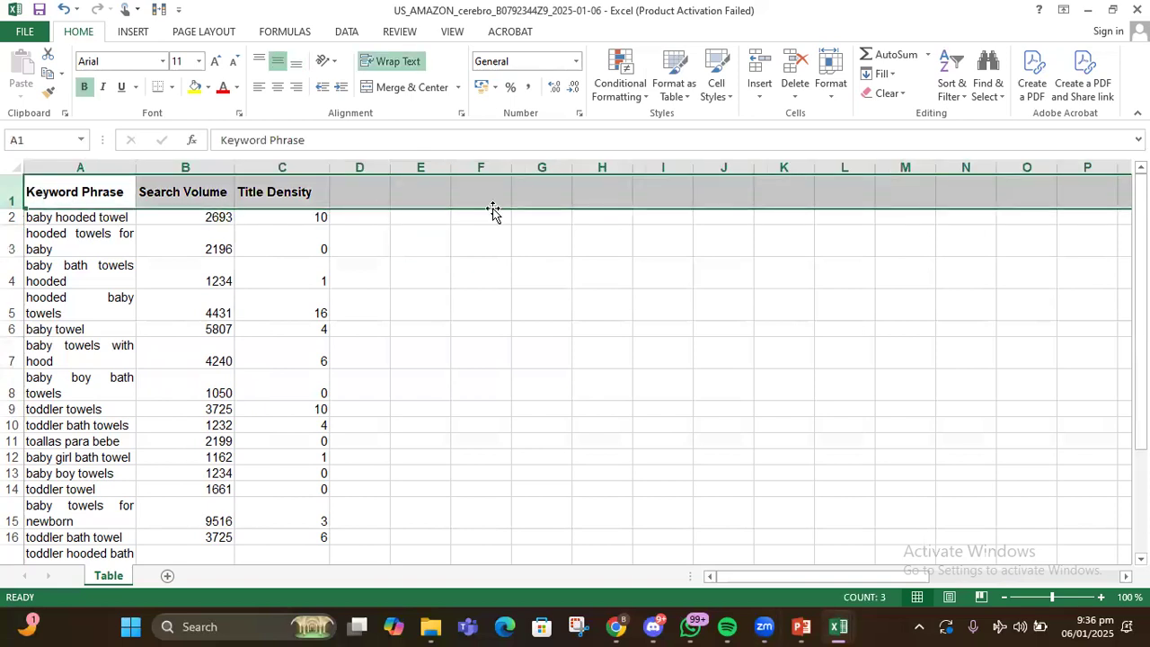
pyautogui.click(956, 88)
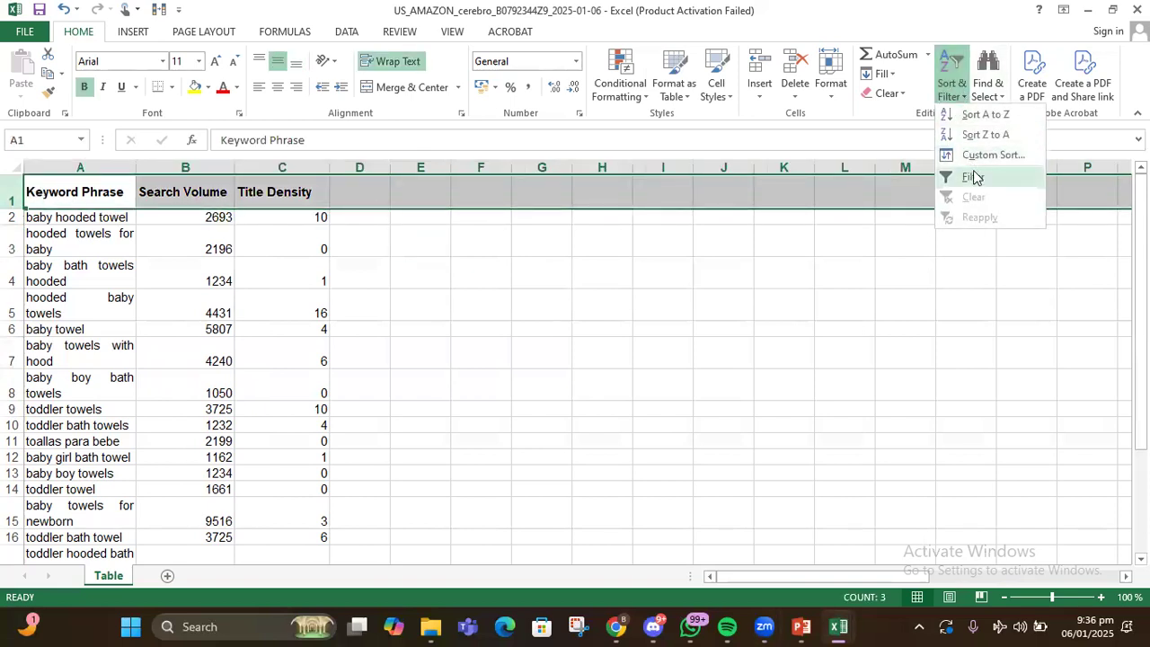
pyautogui.click(973, 177)
pyautogui.click(383, 388)
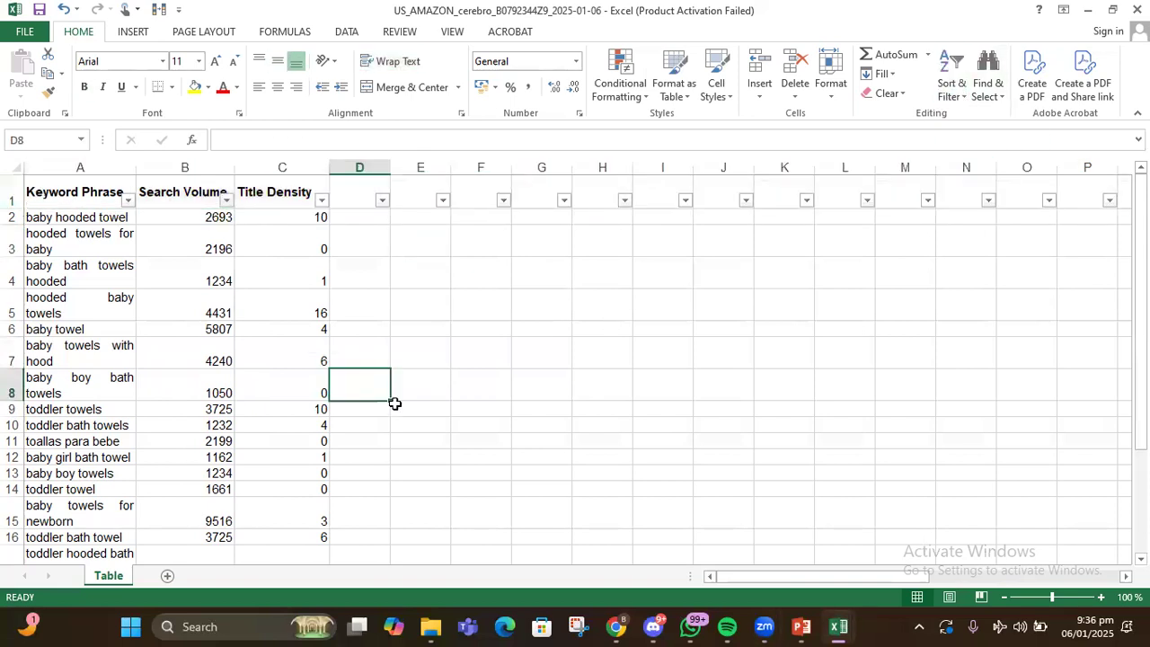
# Sort the Search Volume column from largest to smallest and filter Title Density to exclude the values 0, 1 and 2.
pyautogui.click(226, 200)
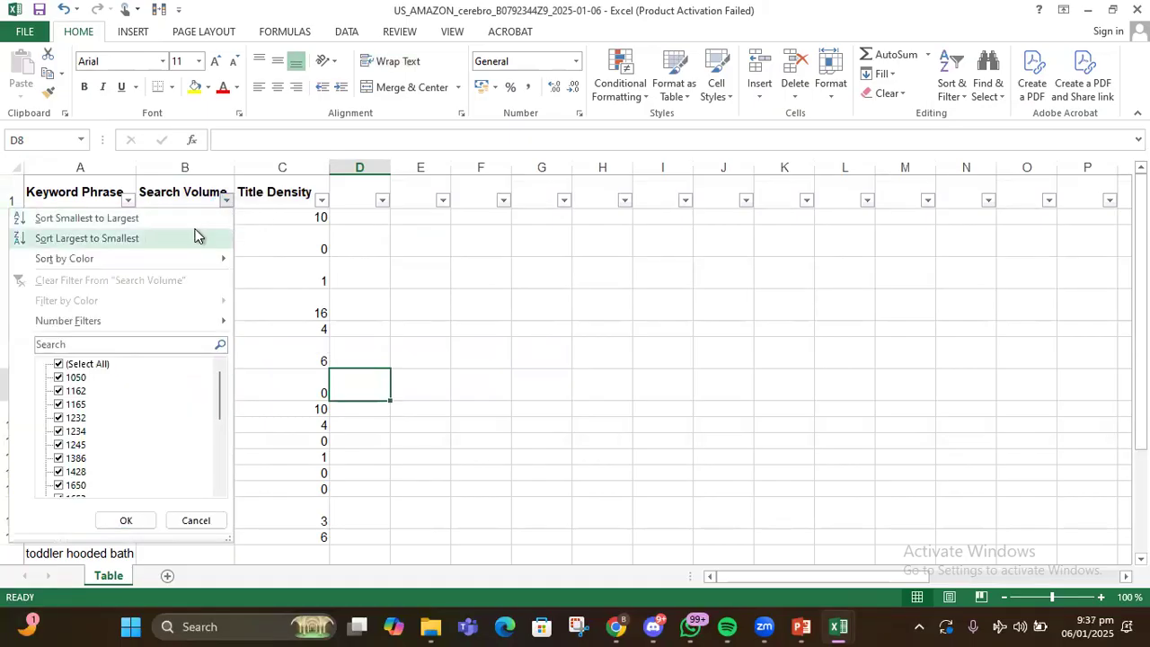
pyautogui.click(198, 236)
pyautogui.click(314, 201)
pyautogui.click(321, 200)
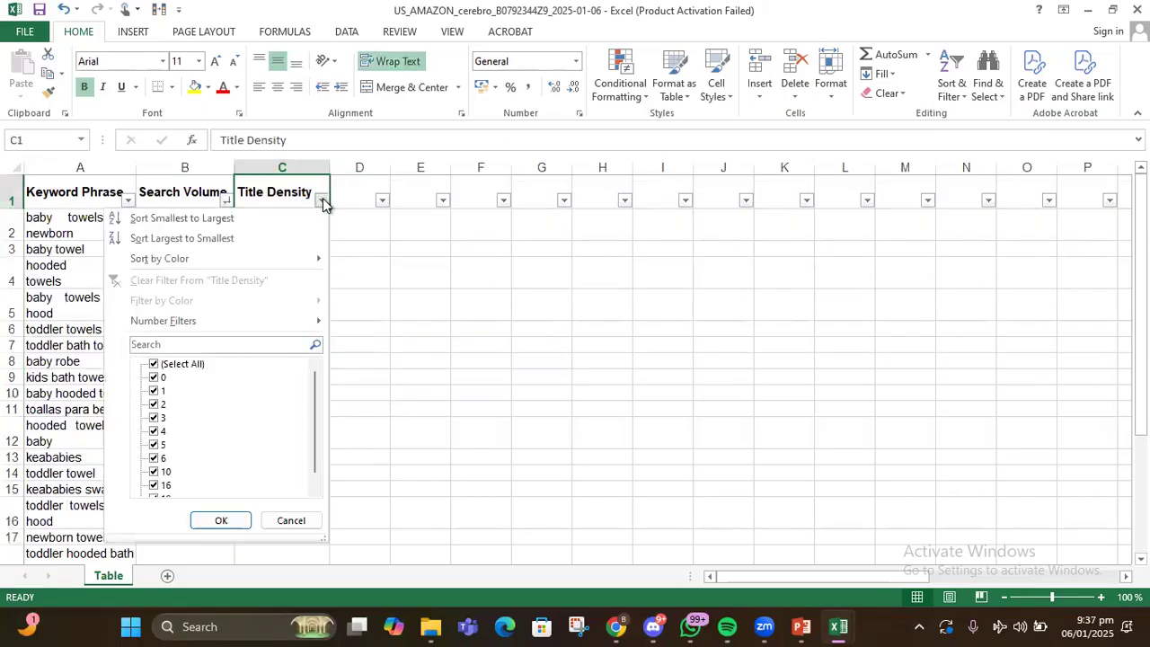
pyautogui.click(154, 378)
pyautogui.click(155, 391)
pyautogui.click(154, 405)
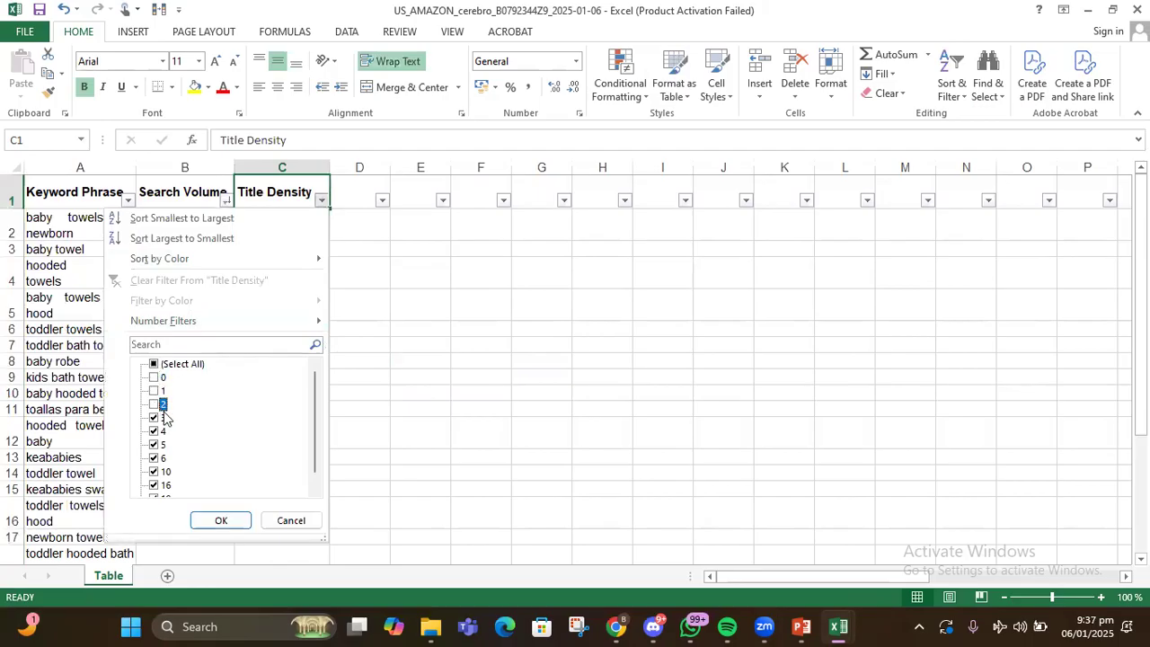
pyautogui.click(221, 521)
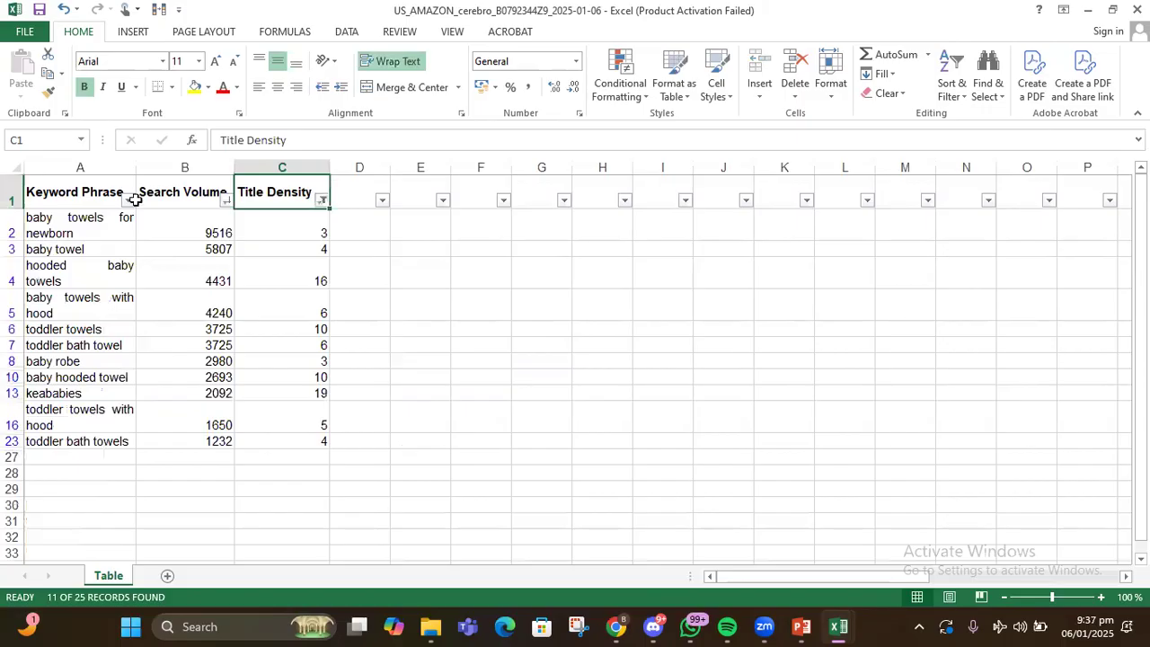
# Widen the Keyword Phrase column so each phrase fits on one line, and check the keywords from baby towels for newborn to baby robe.
pyautogui.moveTo(135, 170); pyautogui.dragTo(238, 174)
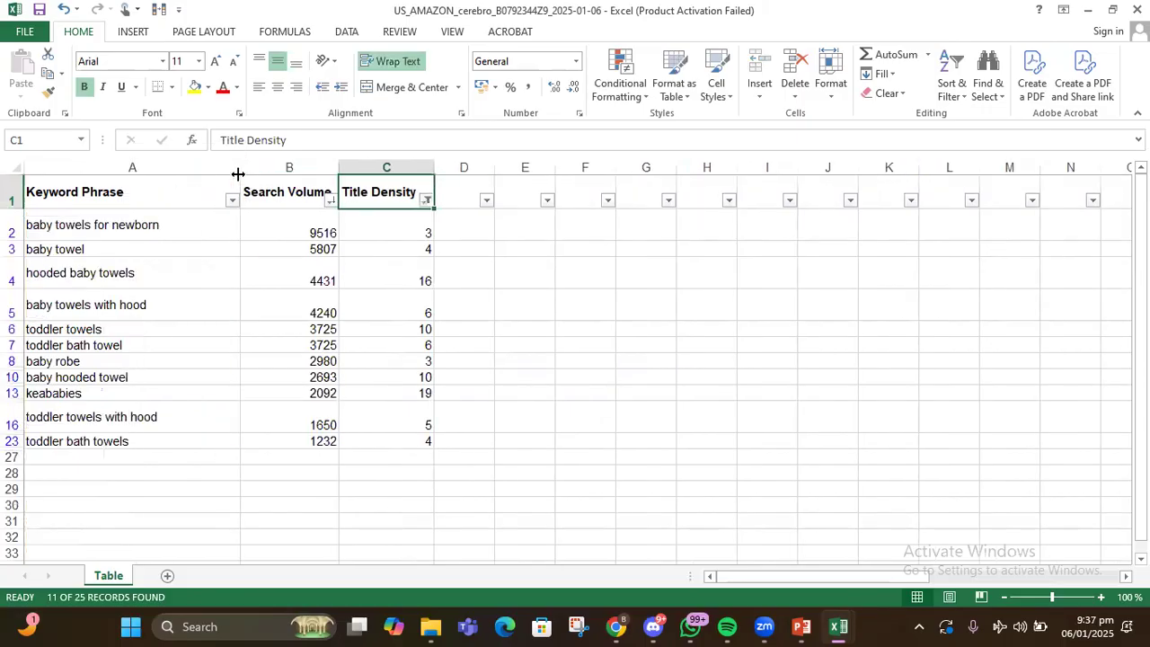
pyautogui.click(159, 226)
pyautogui.click(159, 249)
pyautogui.click(169, 272)
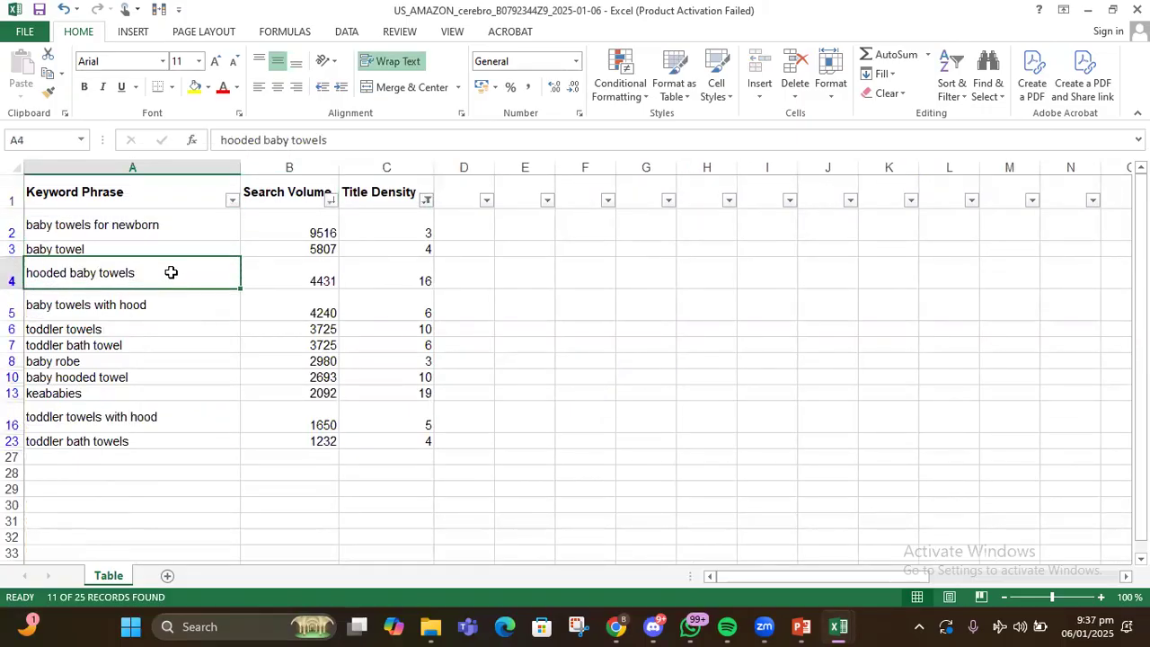
pyautogui.click(171, 304)
pyautogui.click(176, 327)
pyautogui.click(177, 344)
pyautogui.click(177, 359)
# Delete the entire rows for the keywords baby robe and keababies.
pyautogui.click(12, 361)
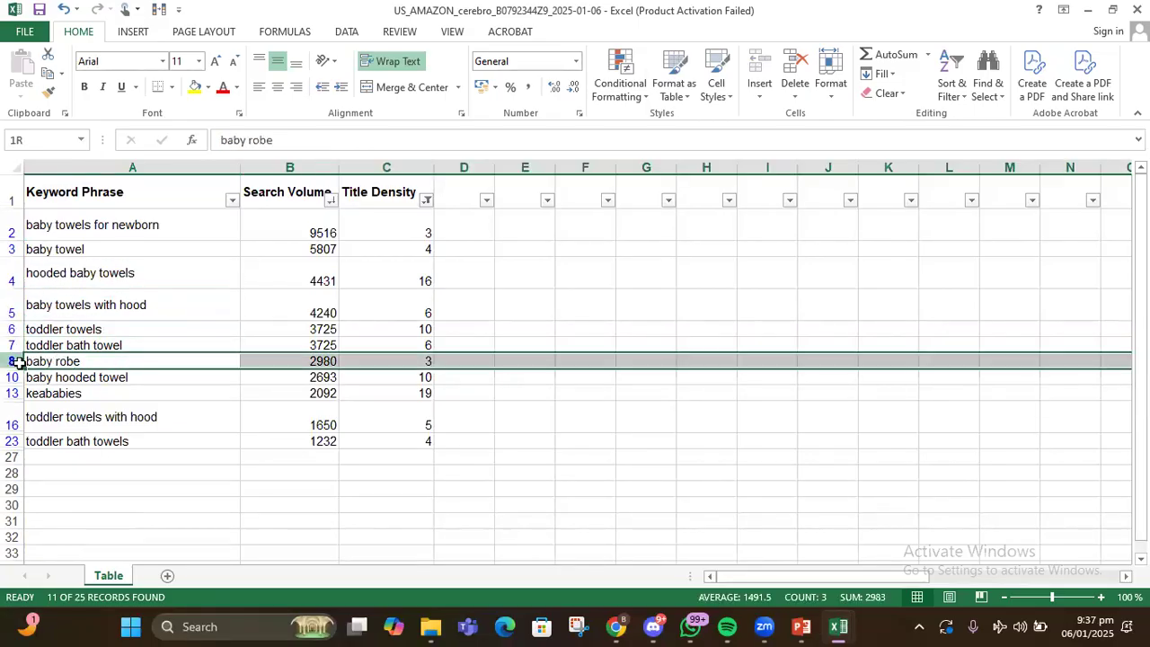
pyautogui.rightClick(12, 361)
pyautogui.click(72, 251)
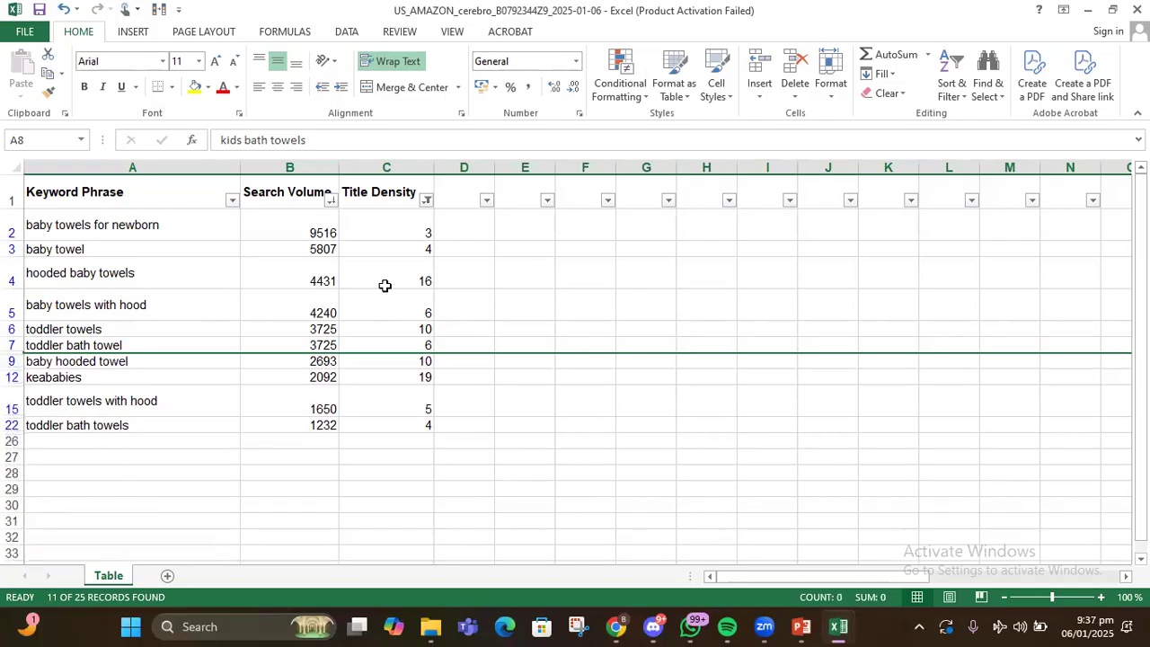
pyautogui.click(383, 284)
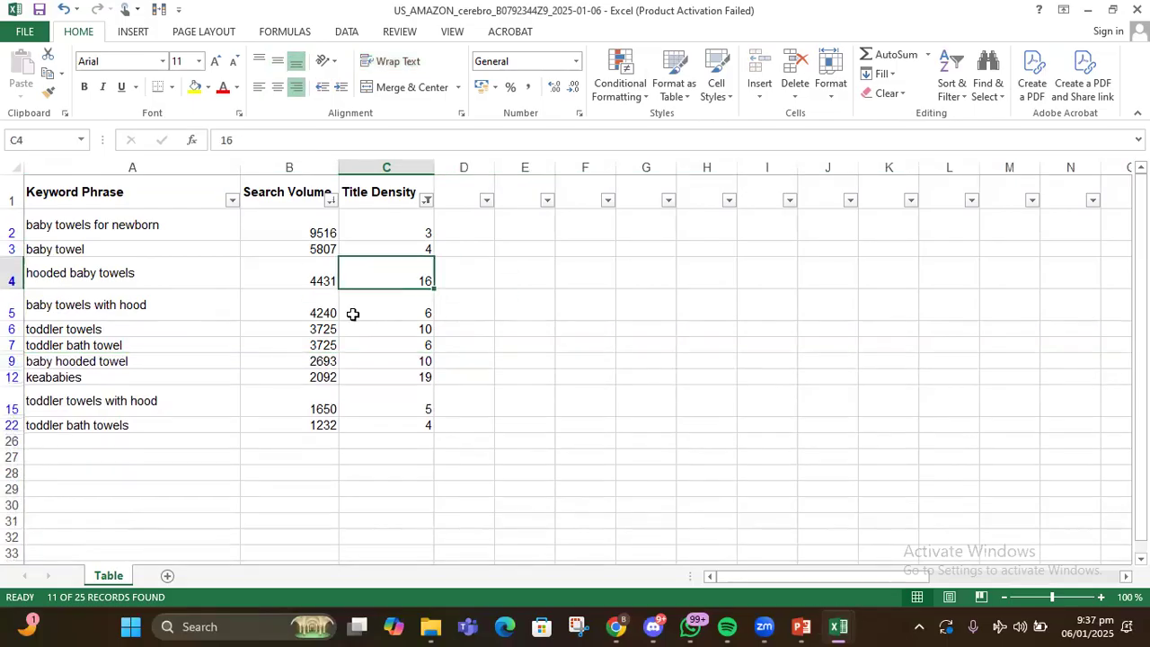
pyautogui.click(13, 377)
pyautogui.rightClick(14, 377)
pyautogui.click(80, 267)
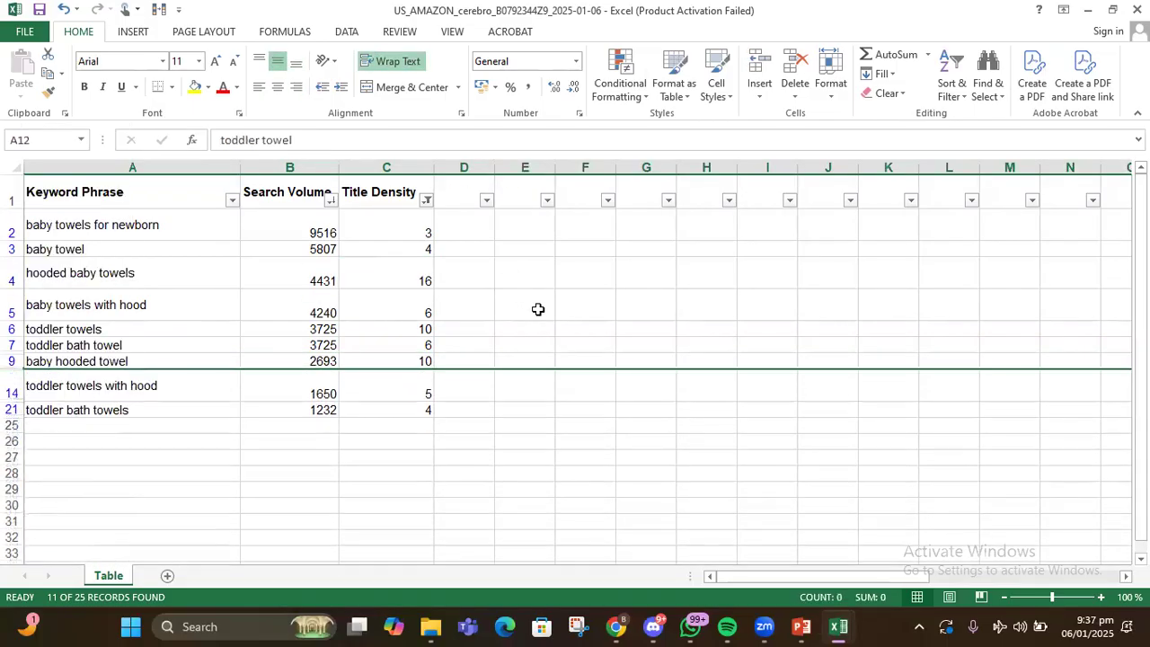
# Copy the Keyword Phrase and Search Volume columns, including headers, down to "toddler bath towels" from the filtered cerebro workbook.
pyautogui.click(539, 310)
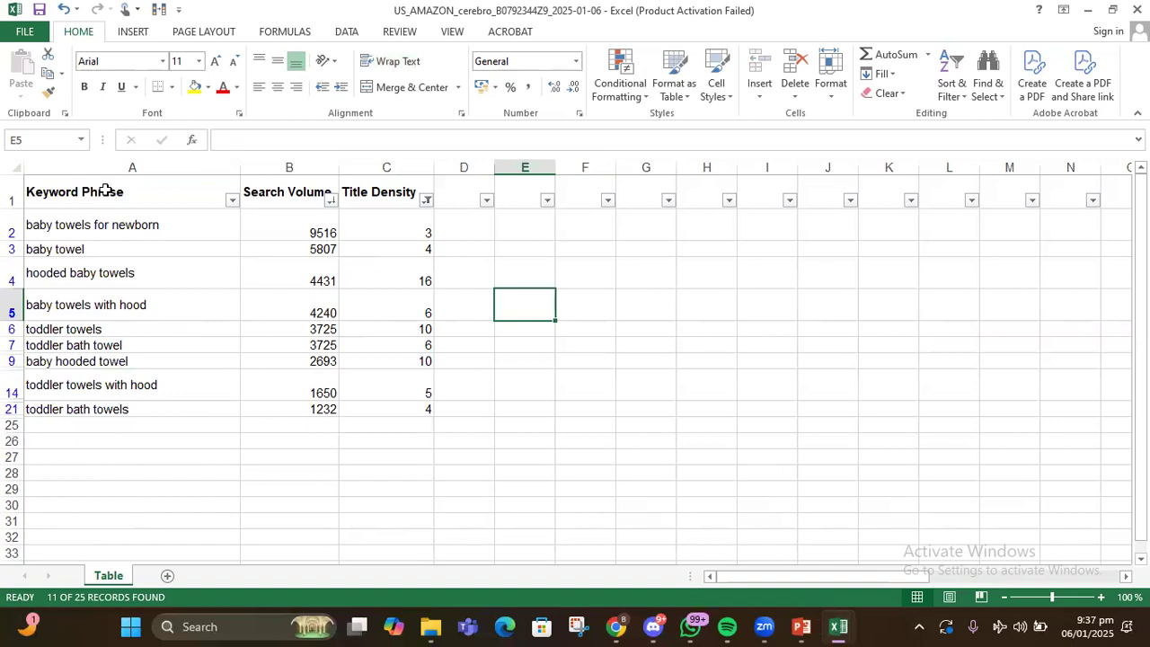
pyautogui.moveTo(105, 191); pyautogui.dragTo(275, 387)
pyautogui.rightClick(287, 260)
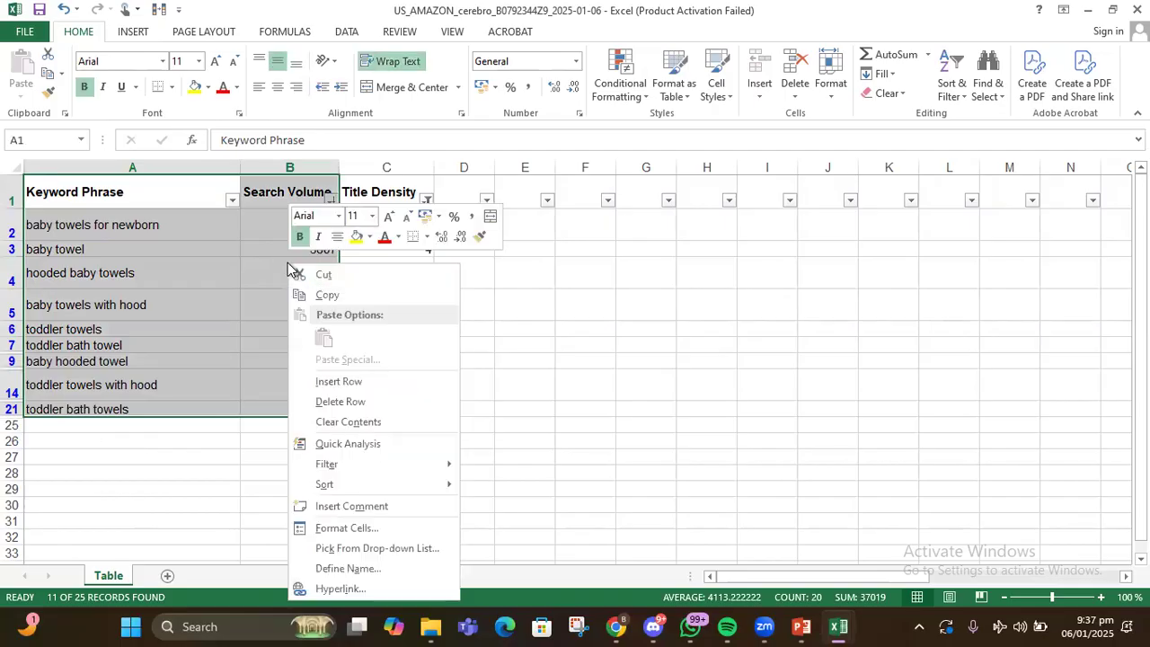
pyautogui.click(325, 295)
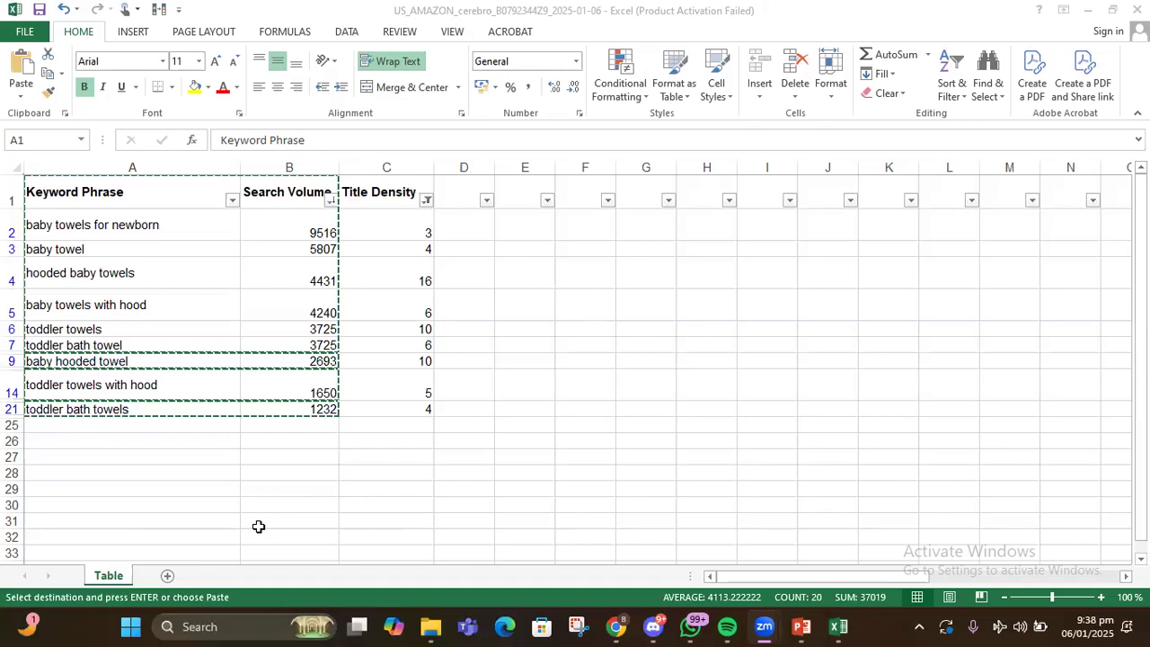
pyautogui.hotkey('ctrl', 'v')
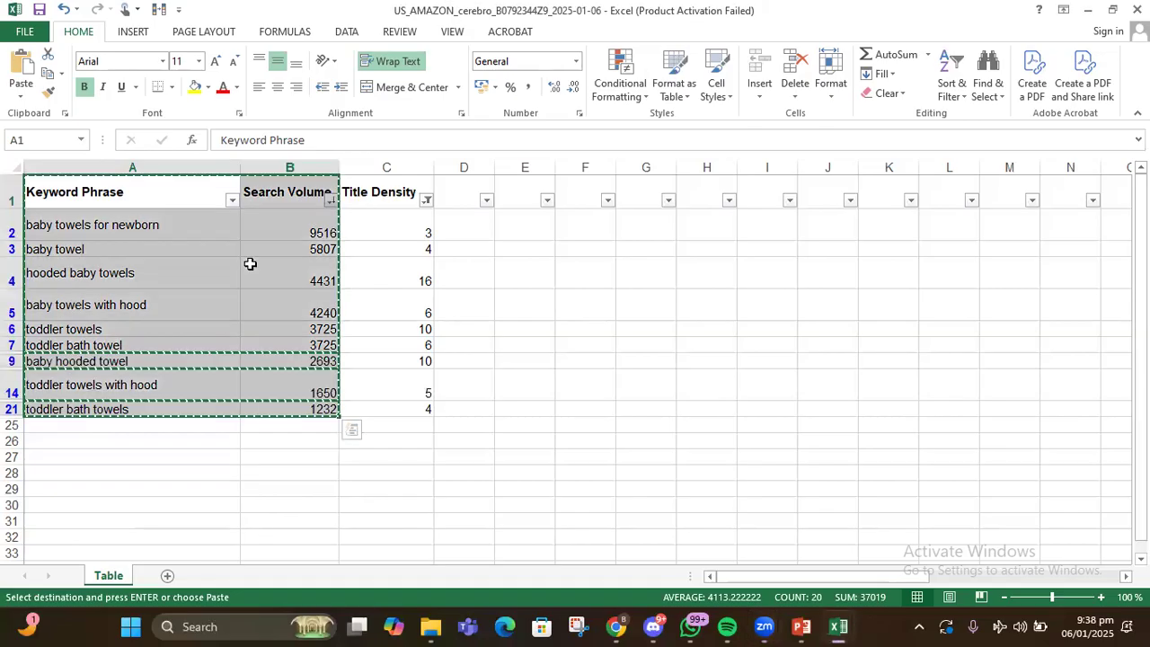
pyautogui.rightClick(250, 264)
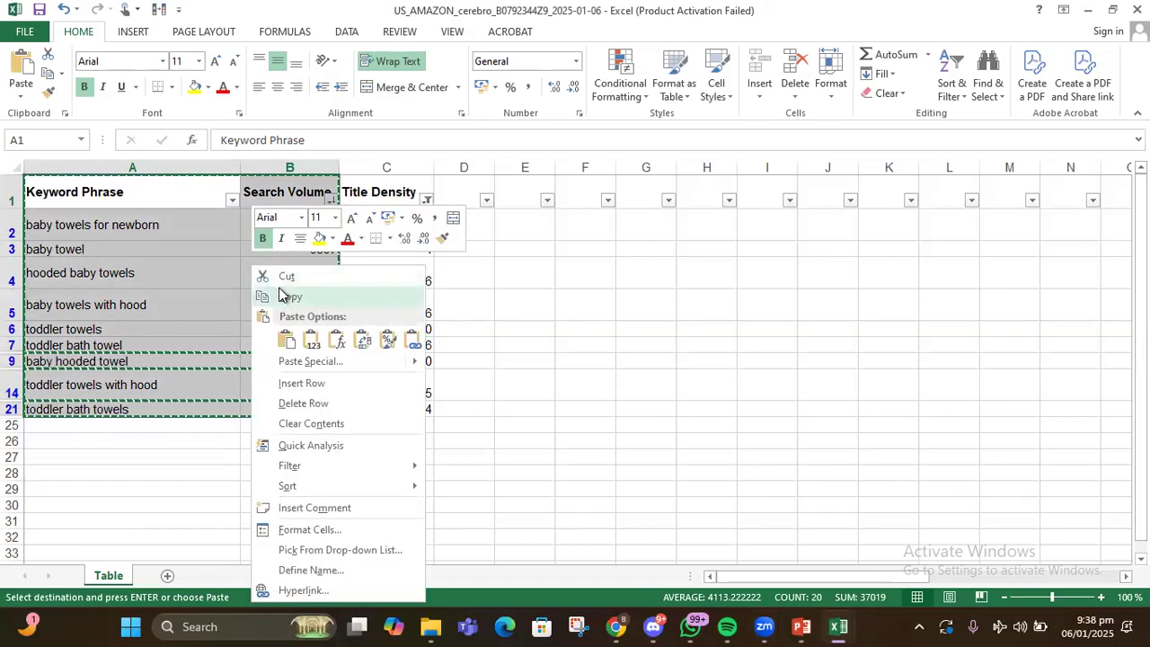
pyautogui.click(282, 296)
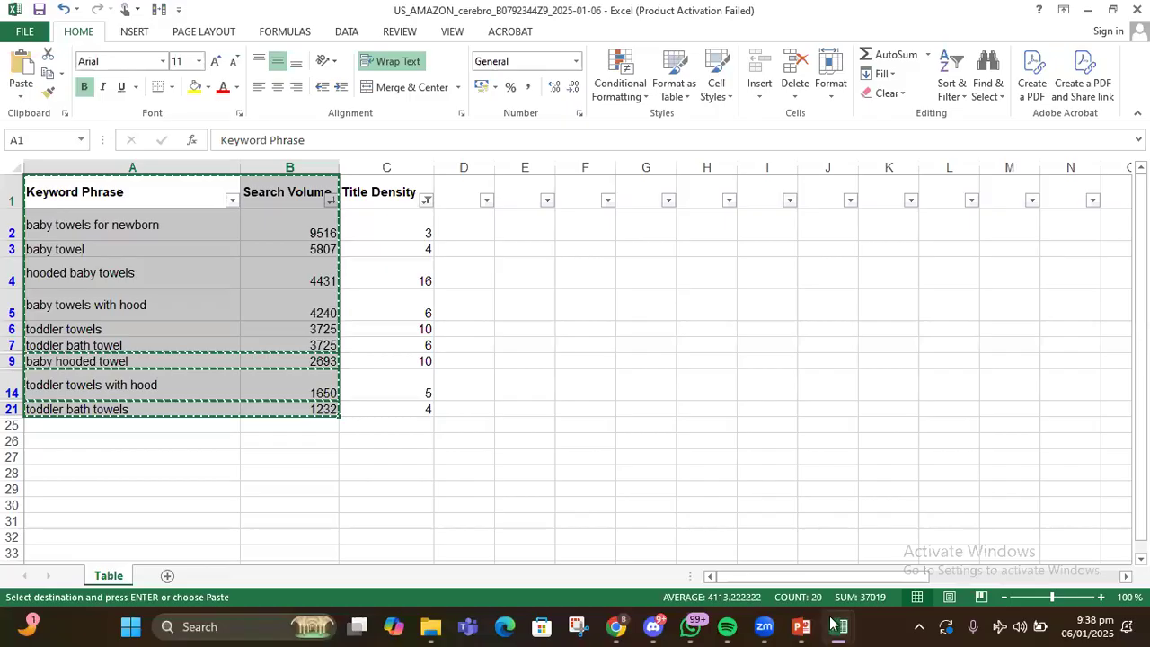
# Paste the copied Cerebro keywords and search volumes at cell H3 in the Cerebro section of the Keyword Research File workbook.
pyautogui.moveTo(837, 626)
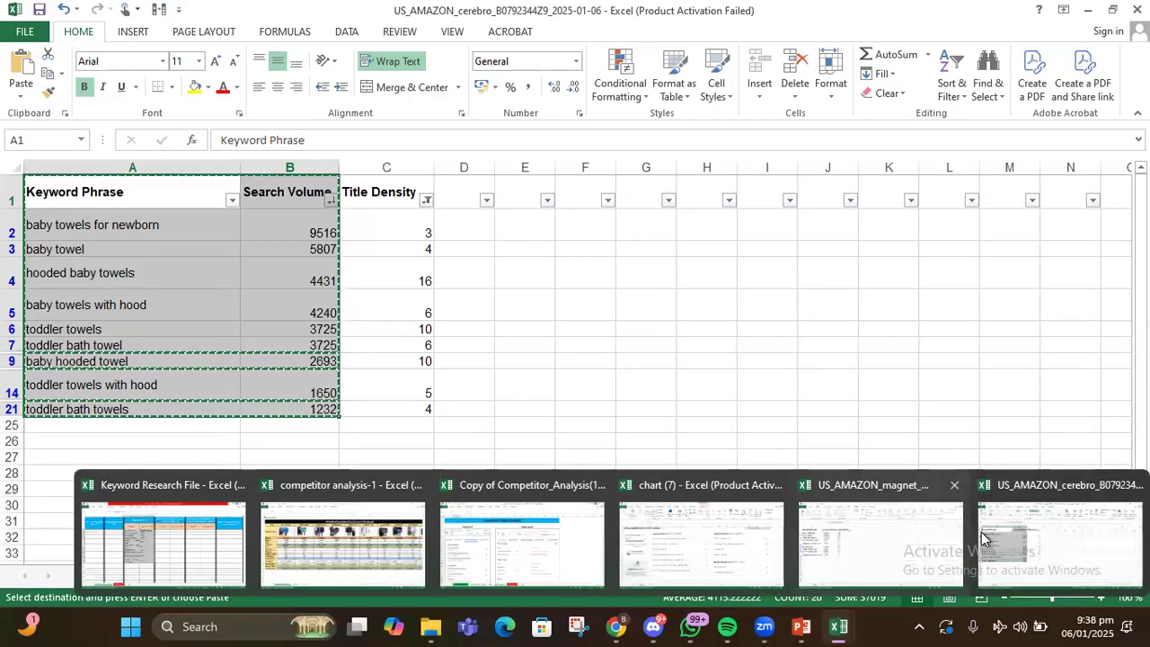
pyautogui.click(167, 538)
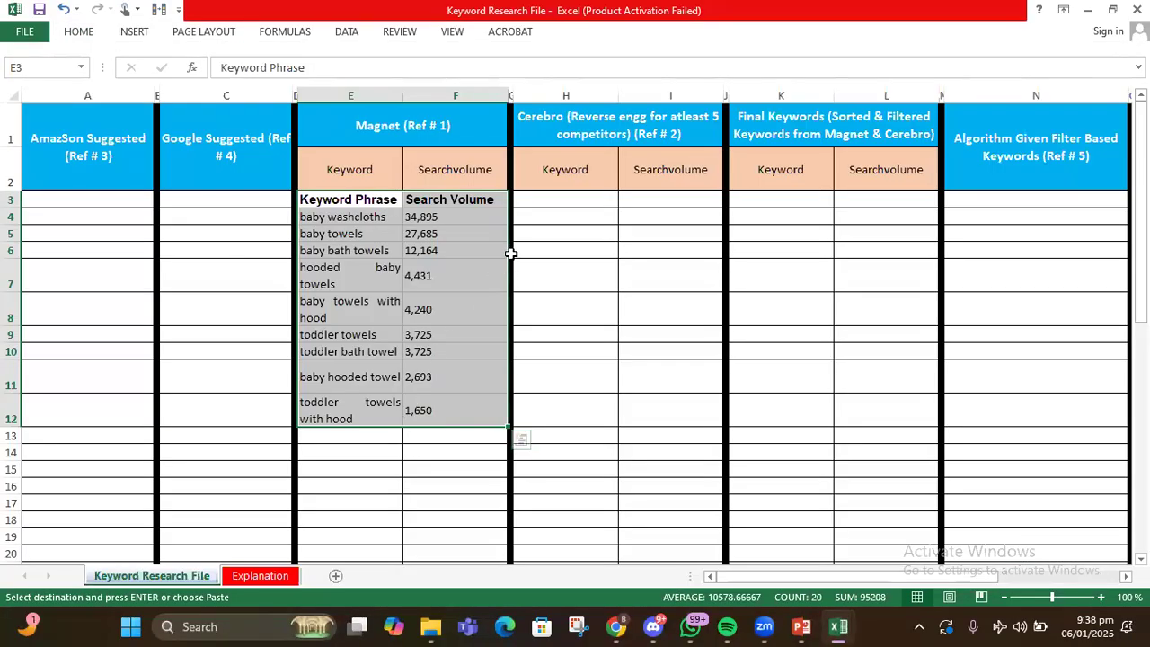
pyautogui.rightClick(556, 198)
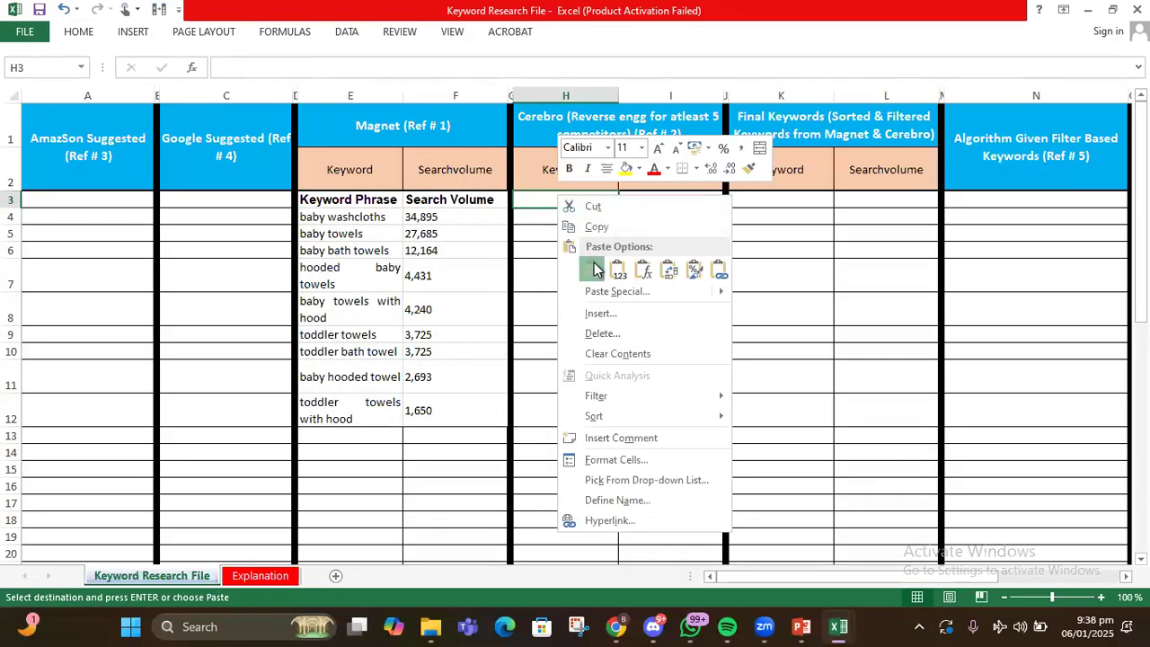
pyautogui.click(592, 269)
pyautogui.click(839, 313)
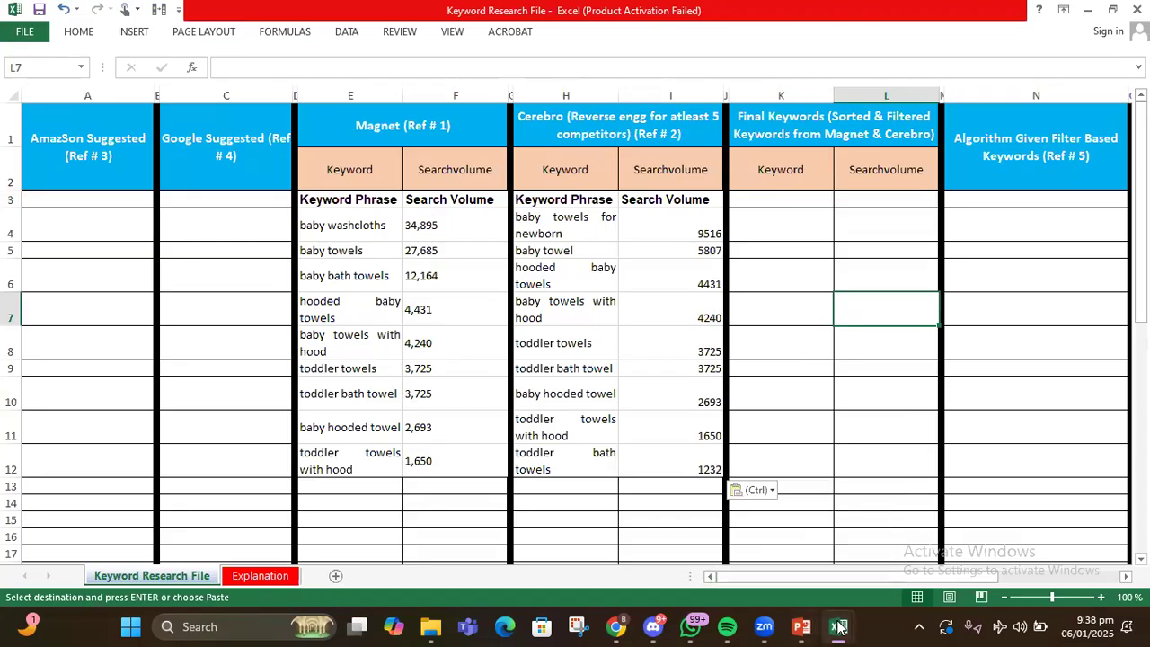
# In the US_AMAZON_magnet workbook, copy the keyword phrases and search volumes from "baby washcloths" to "toddler towels with hood", without headers.
pyautogui.moveTo(838, 626)
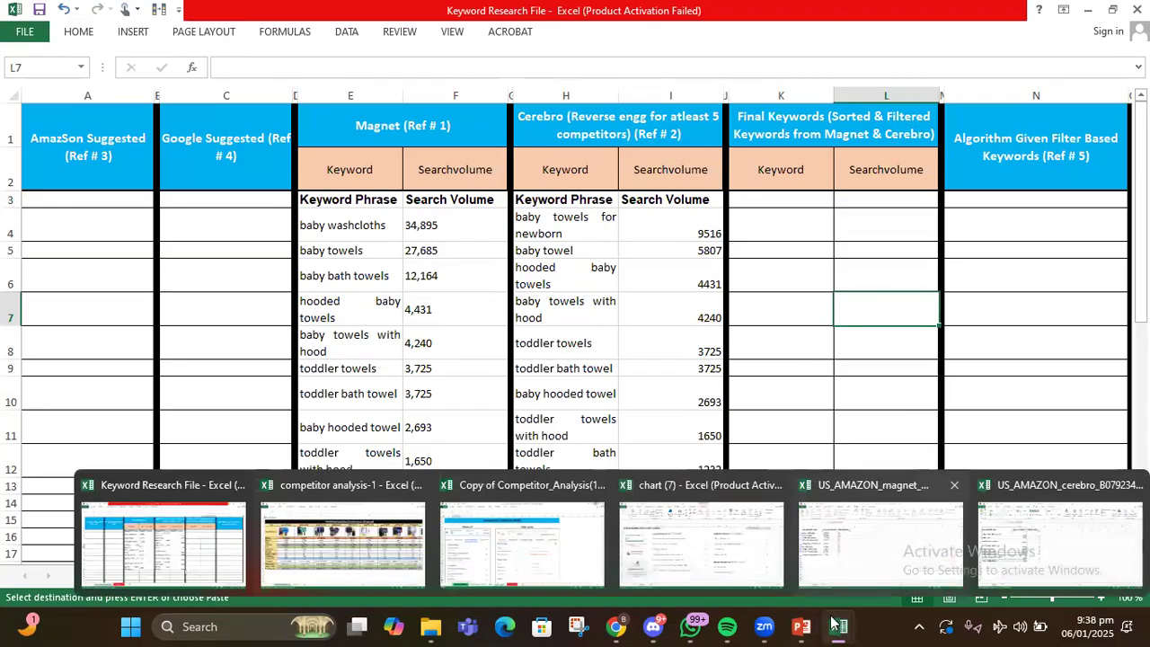
pyautogui.click(833, 496)
pyautogui.click(574, 328)
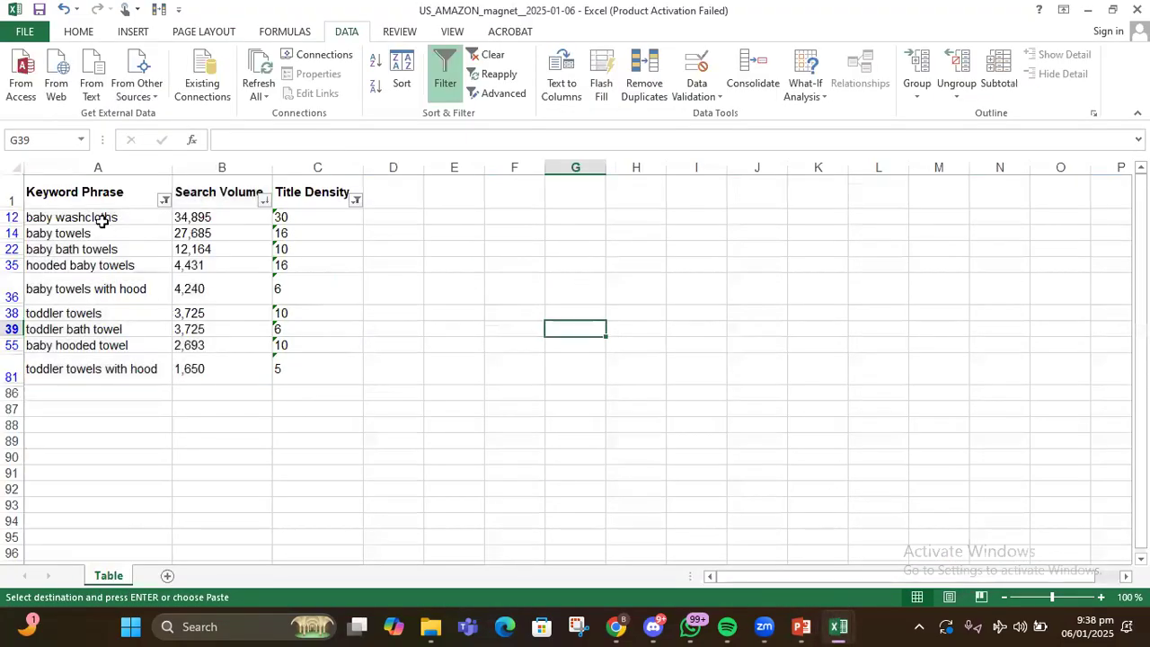
pyautogui.moveTo(91, 214); pyautogui.dragTo(216, 369)
pyautogui.rightClick(210, 305)
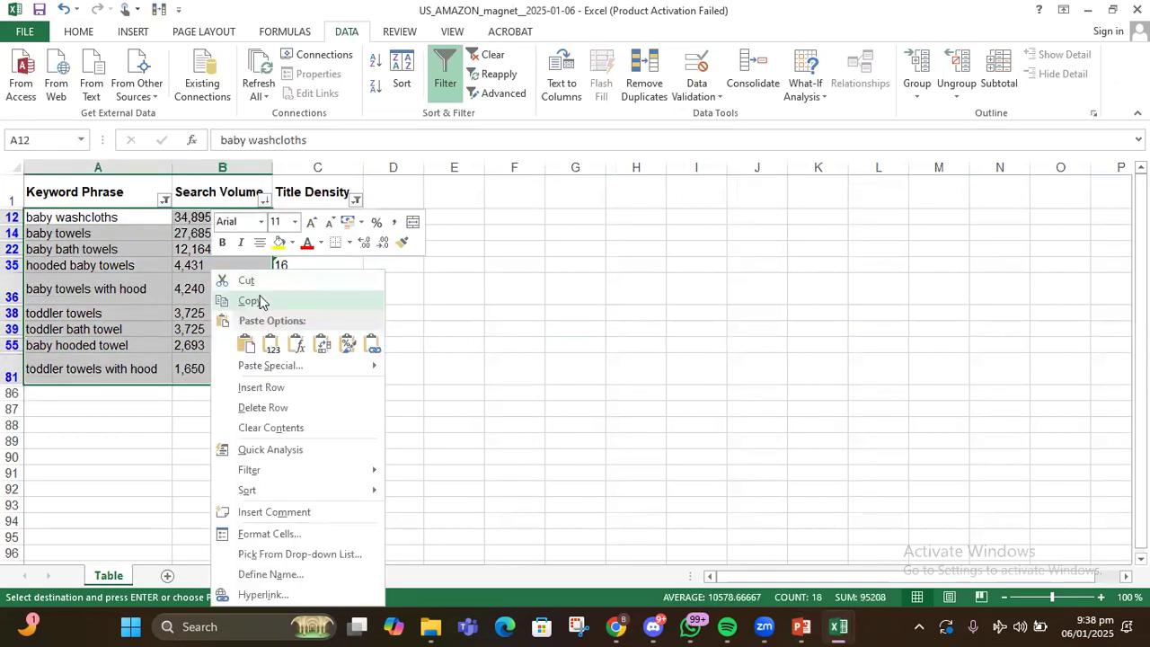
pyautogui.click(260, 302)
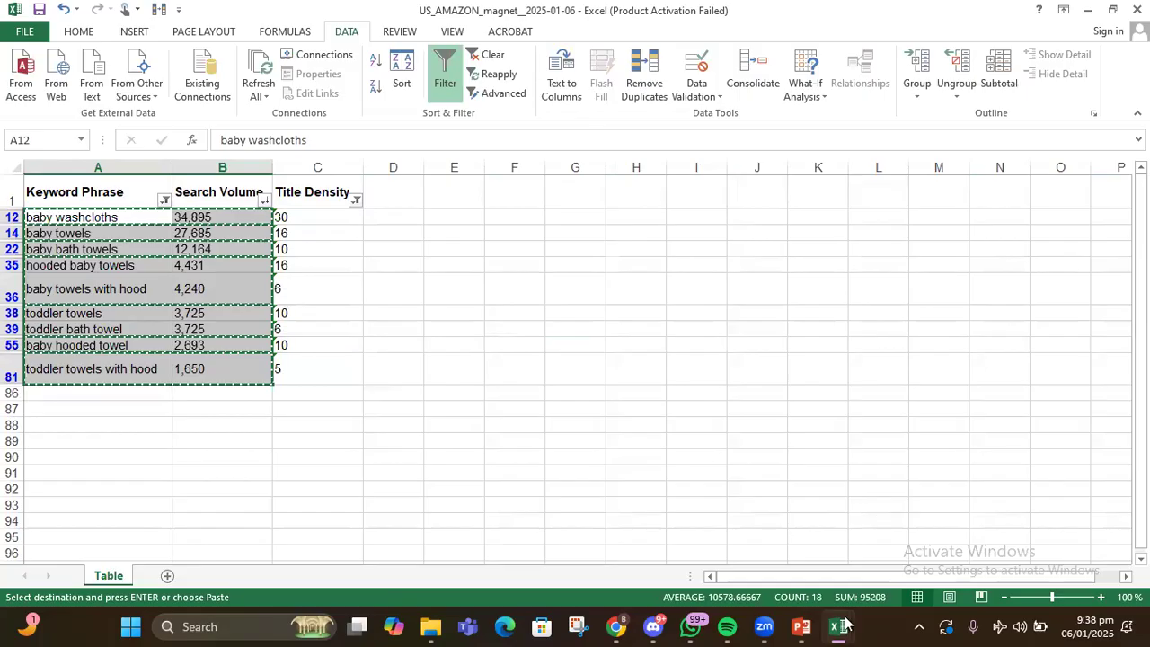
# Paste the Magnet keywords and search volumes at cell A25, below the existing list in the cerebro workbook.
pyautogui.moveTo(844, 626)
pyautogui.click(1003, 543)
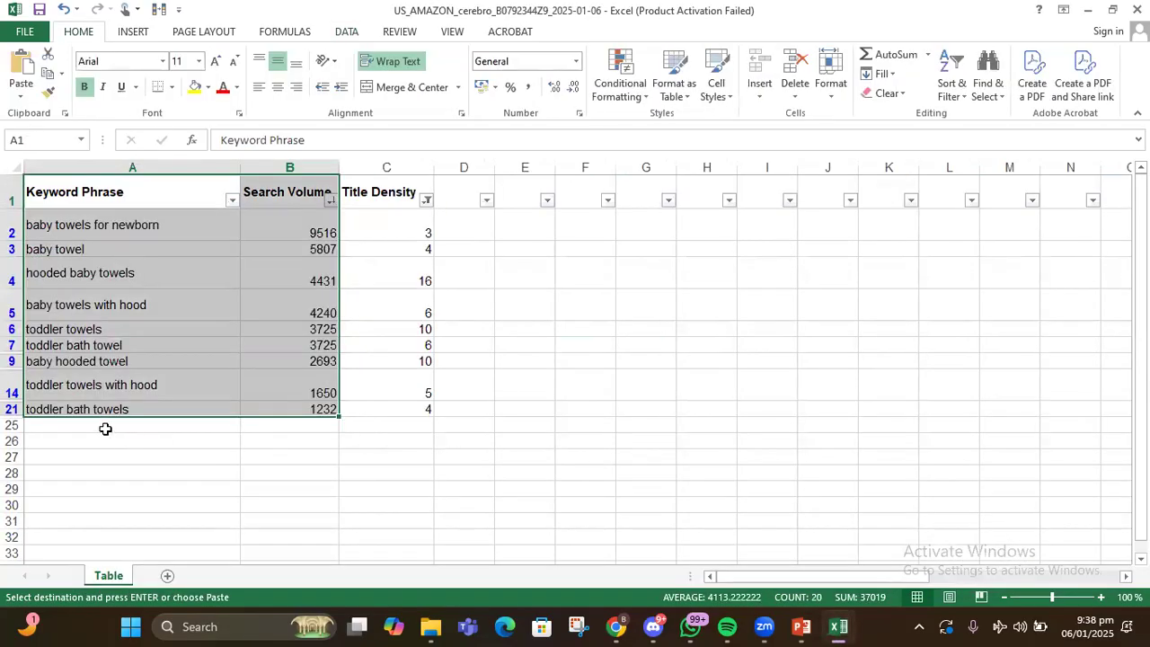
pyautogui.click(105, 427)
pyautogui.rightClick(104, 435)
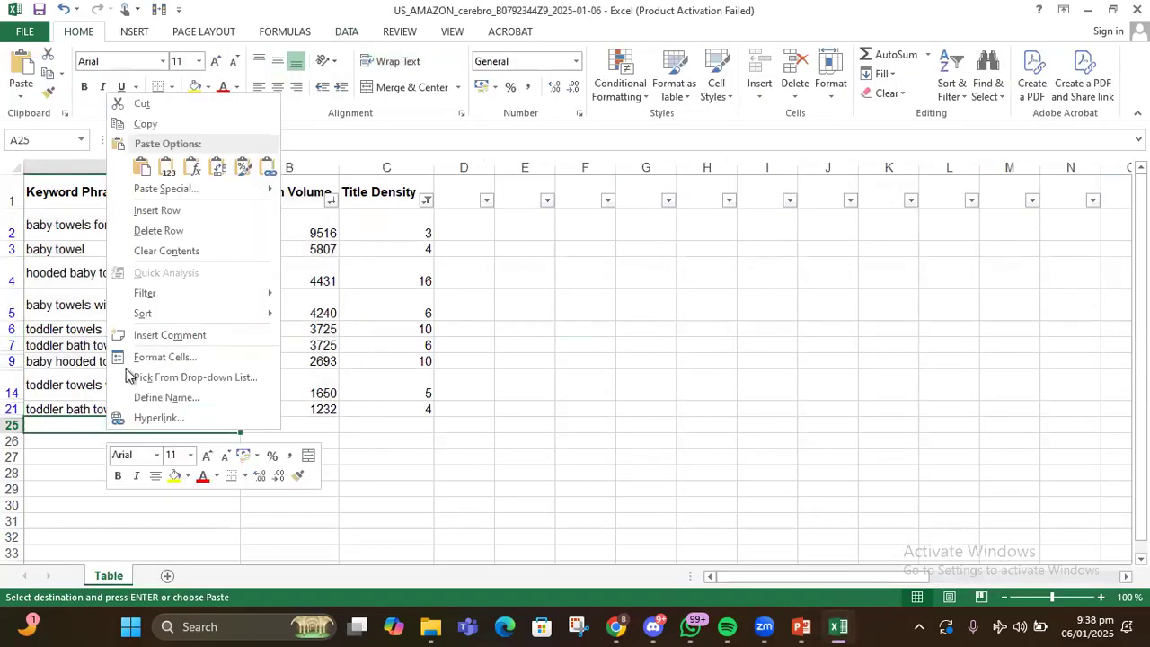
pyautogui.click(139, 168)
pyautogui.click(585, 377)
# Remove duplicates from the Keyword Phrase column, continuing with the current selection only and treating the first row as headers.
pyautogui.click(75, 169)
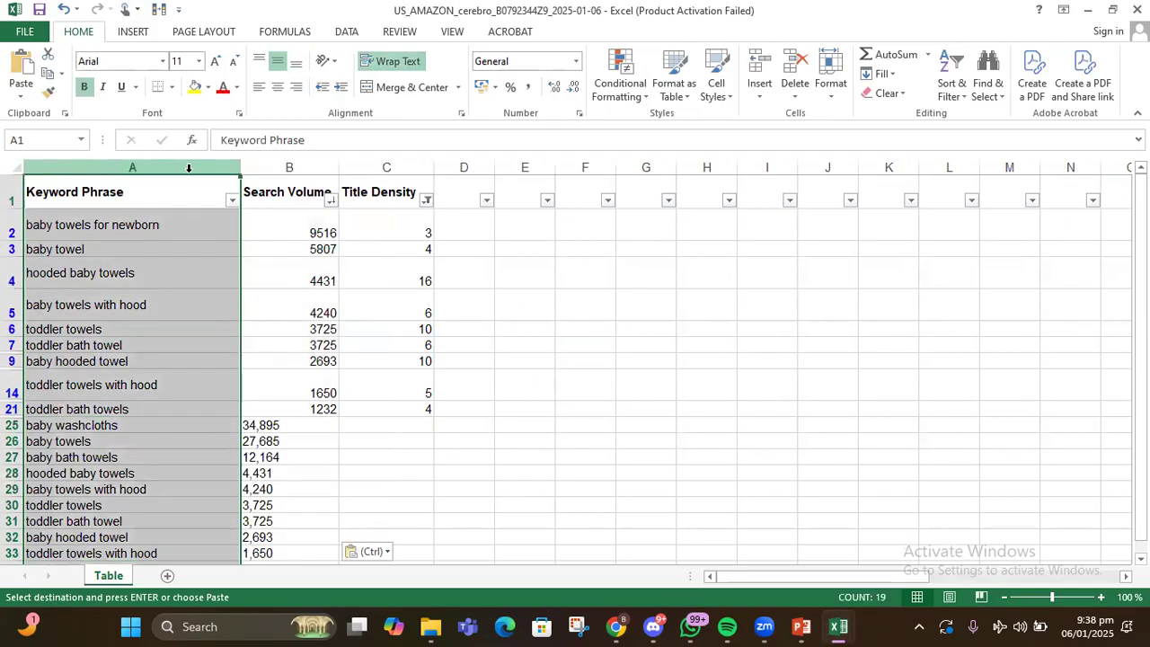
pyautogui.click(345, 33)
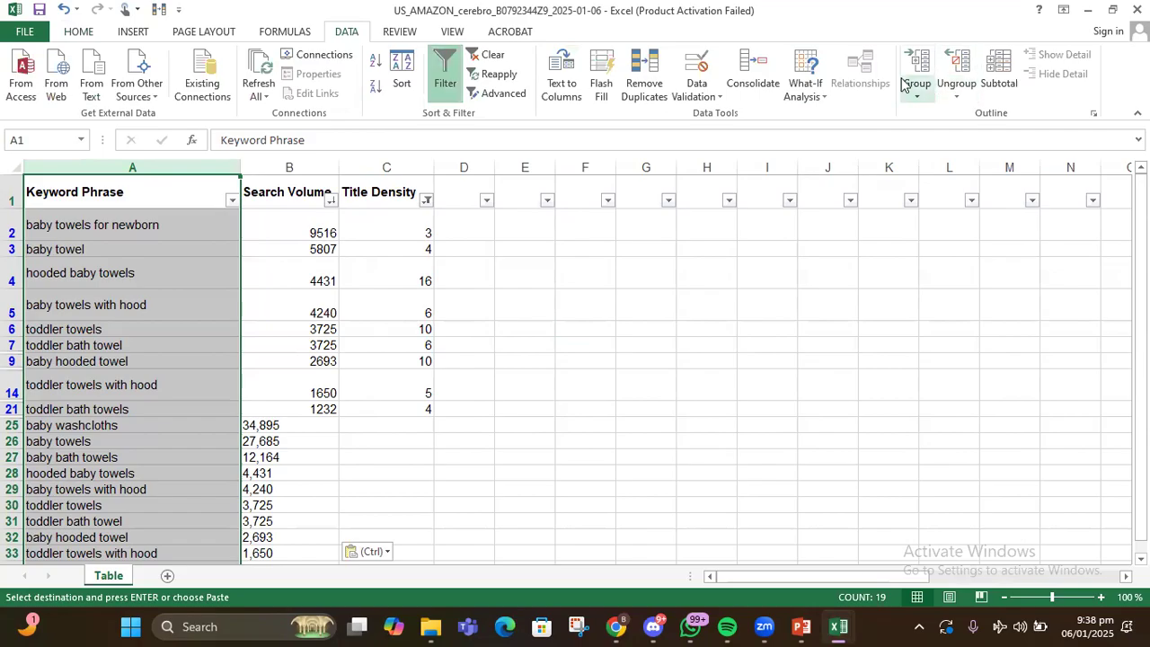
pyautogui.click(649, 88)
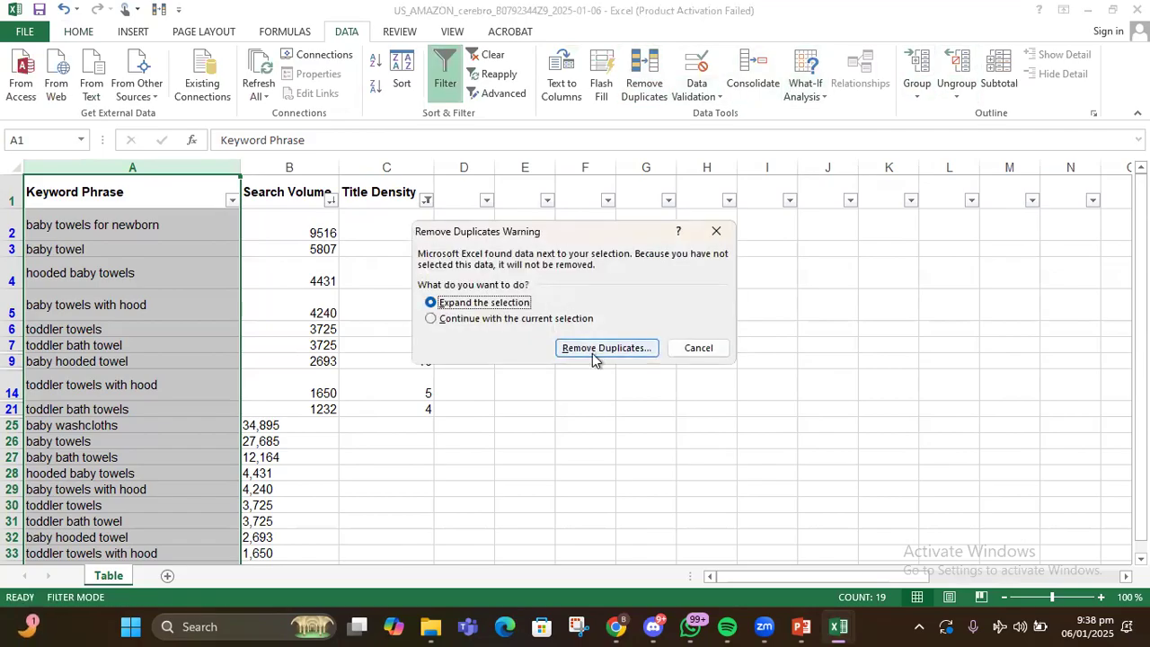
pyautogui.click(521, 319)
pyautogui.click(585, 349)
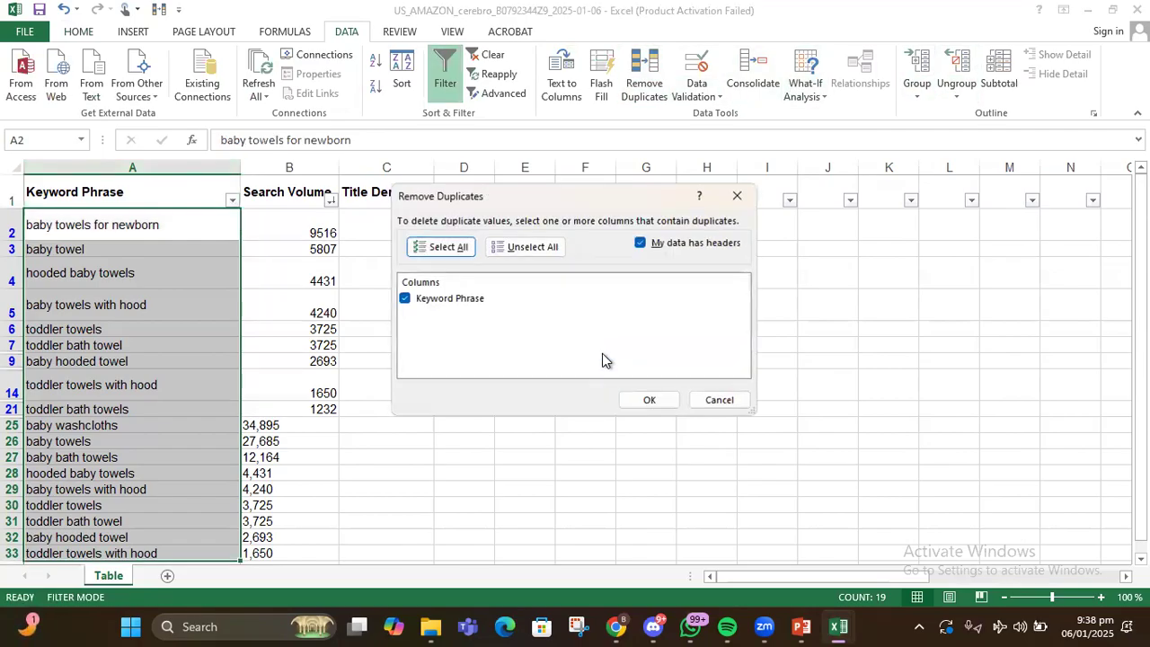
pyautogui.click(654, 400)
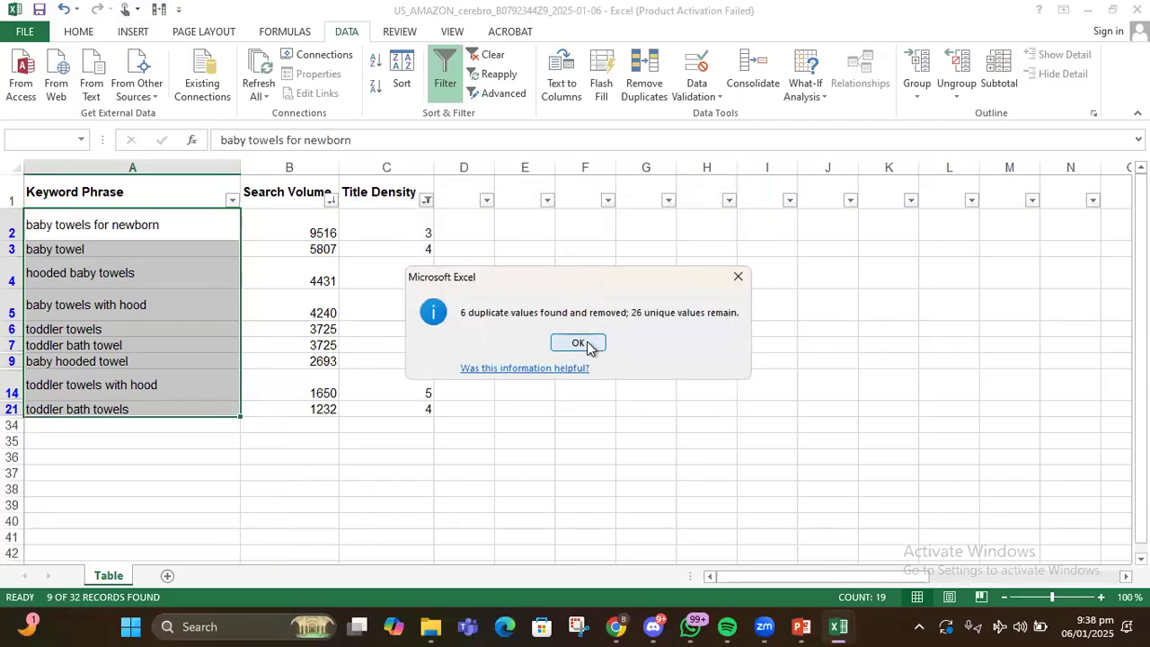
pyautogui.click(586, 346)
pyautogui.click(587, 342)
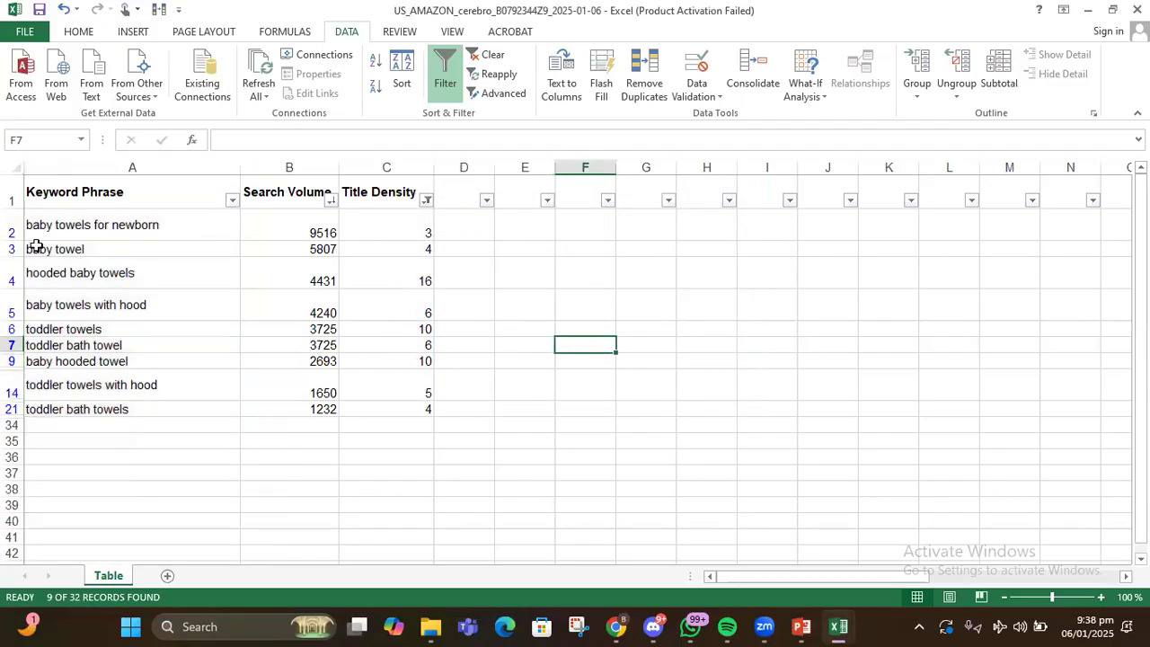
# Copy the visible Keyword Phrase and Search Volume cells with their headers, from A1 to the "toddler bath towels" row.
pyautogui.moveTo(42, 230); pyautogui.dragTo(130, 411)
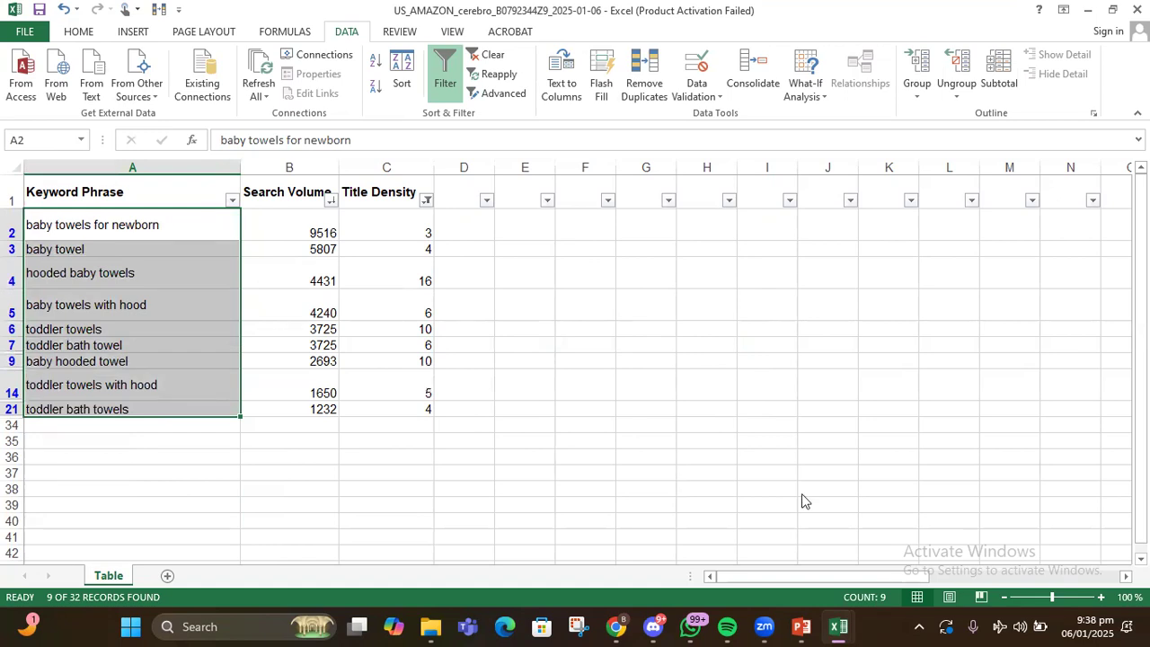
pyautogui.rightClick(163, 250)
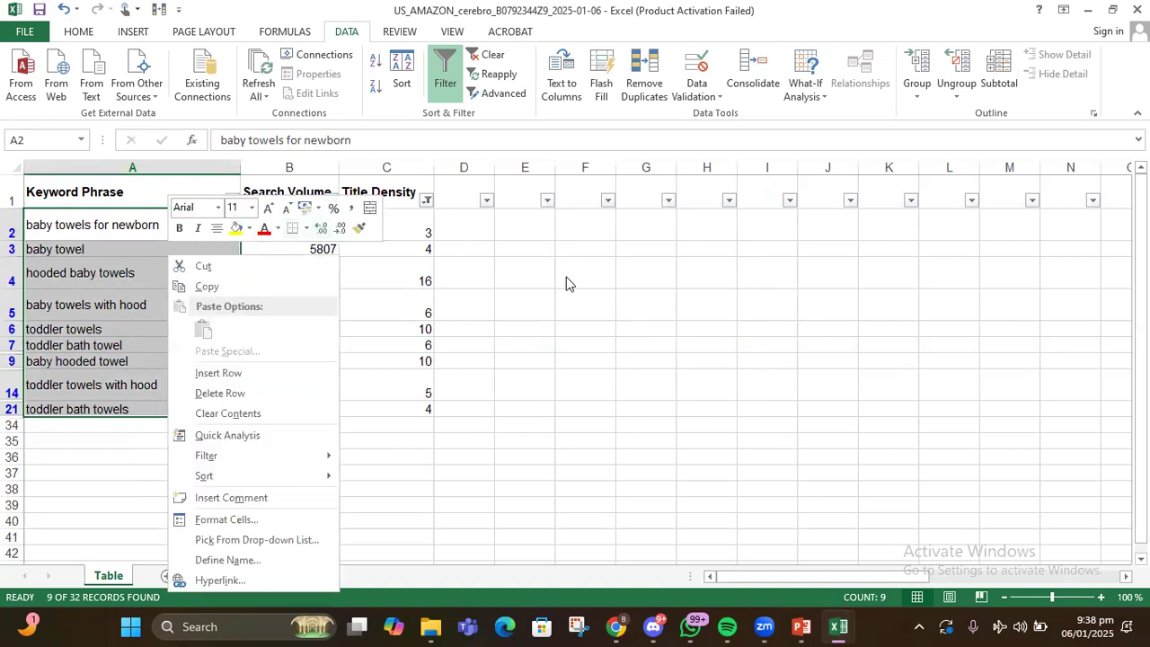
pyautogui.press('Escape')
pyautogui.moveTo(153, 198); pyautogui.dragTo(269, 410)
pyautogui.rightClick(250, 271)
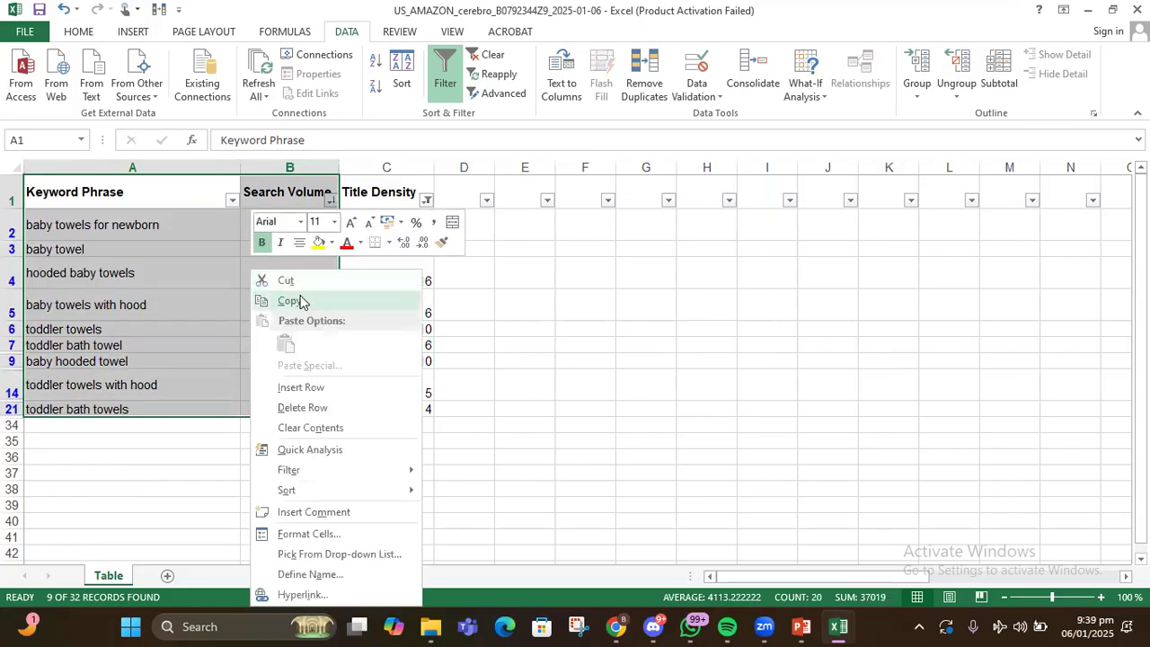
pyautogui.click(290, 301)
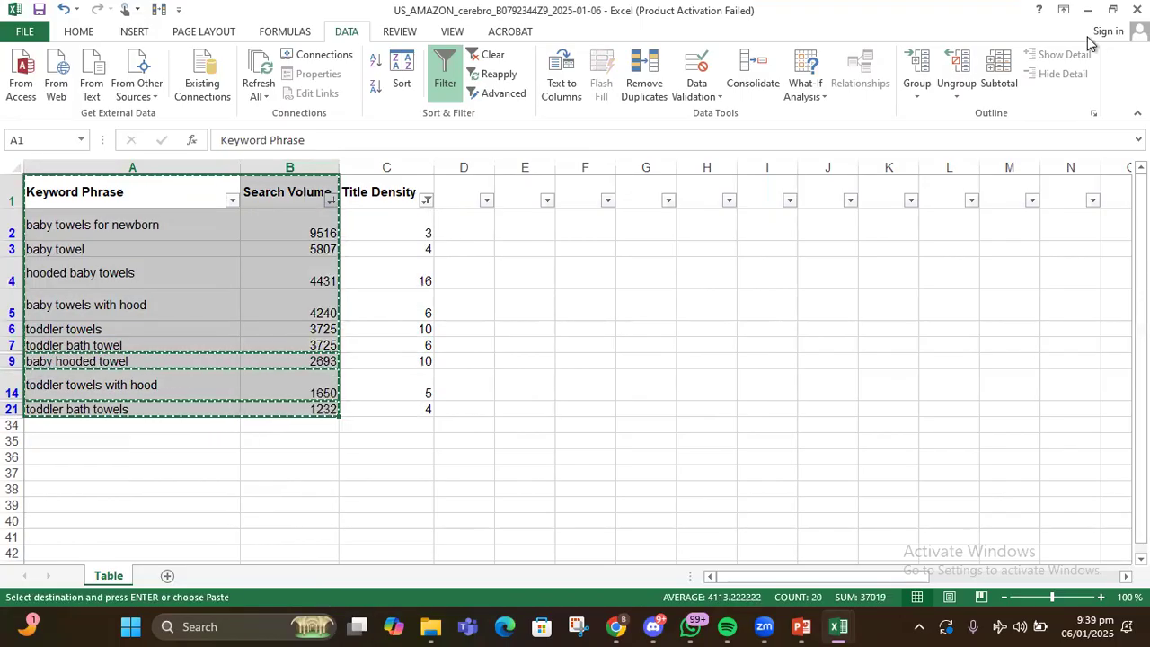
# Paste the deduplicated keywords and search volumes at cell K3 in the Final Keywords section of the Keyword Research File workbook.
pyautogui.click(1087, 10)
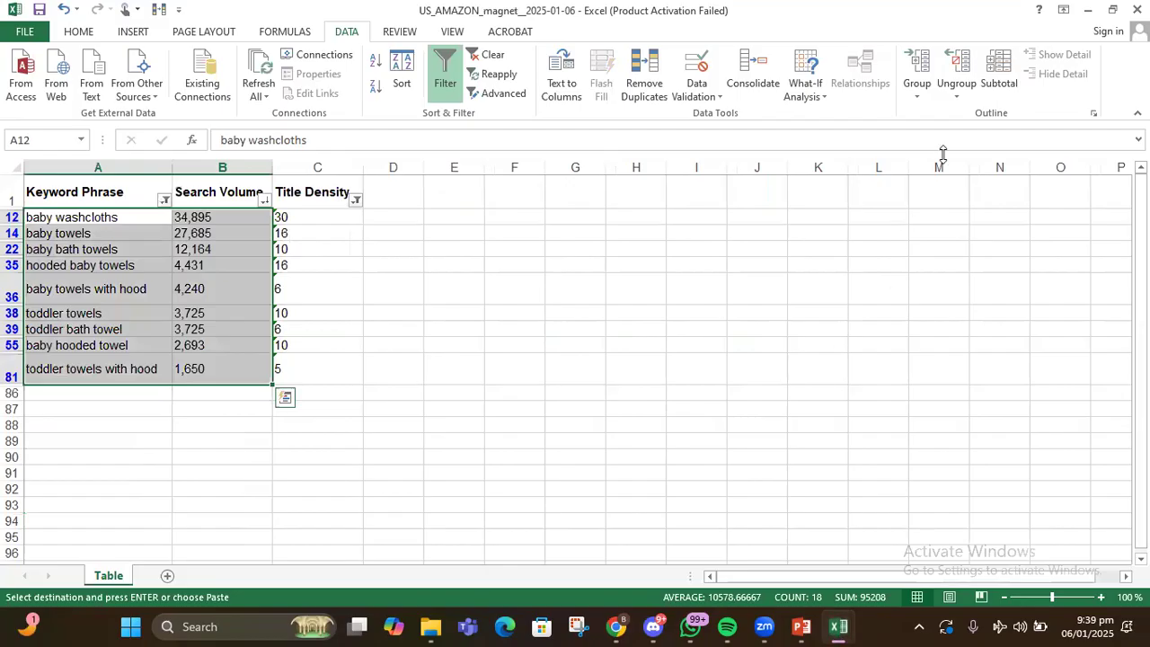
pyautogui.click(1087, 9)
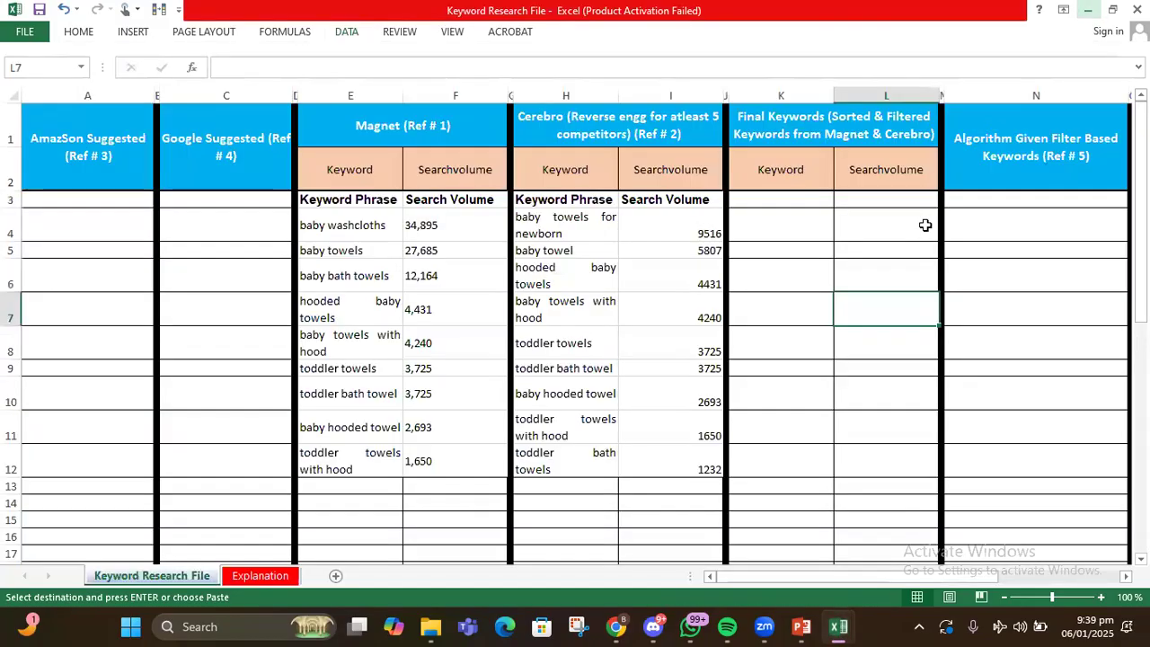
pyautogui.click(752, 201)
pyautogui.rightClick(753, 201)
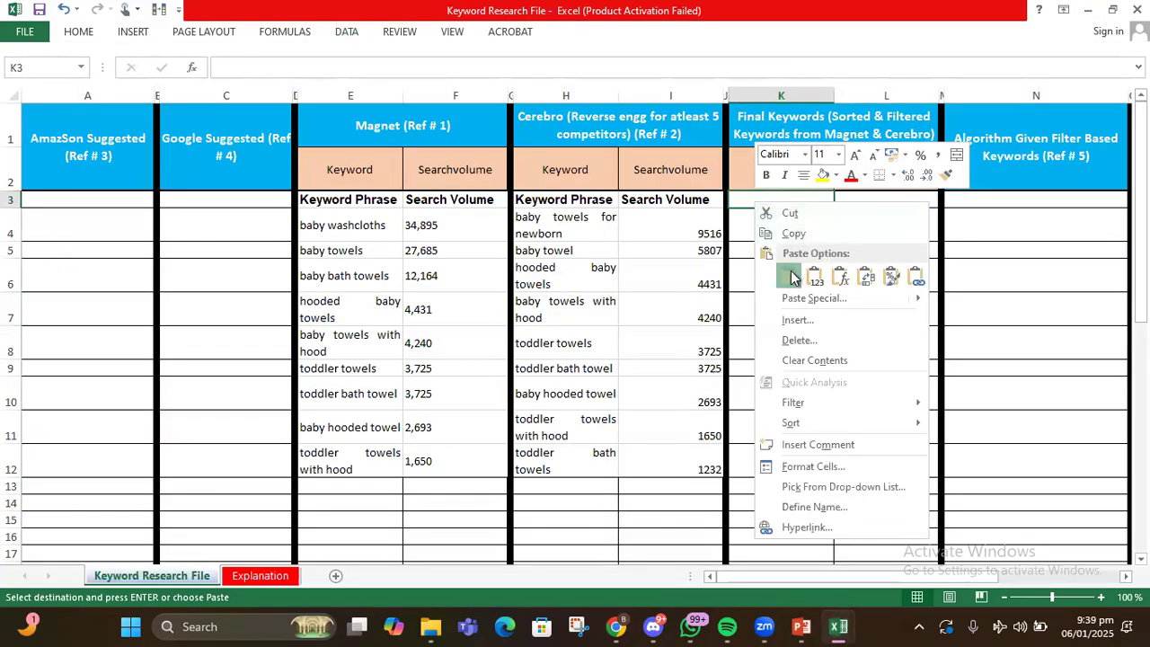
pyautogui.click(784, 269)
pyautogui.click(850, 307)
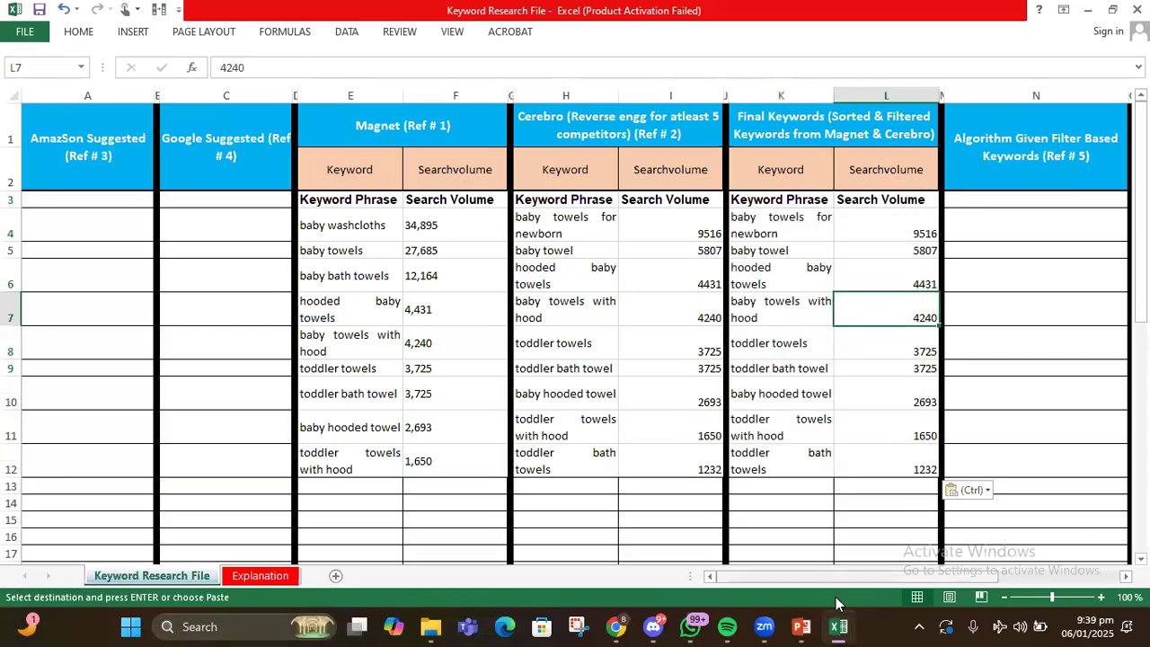
# Review the "How to do Keyword Research" slide in the PowerPoint presentation and return to the cerebro workbook in Excel.
pyautogui.moveTo(840, 626)
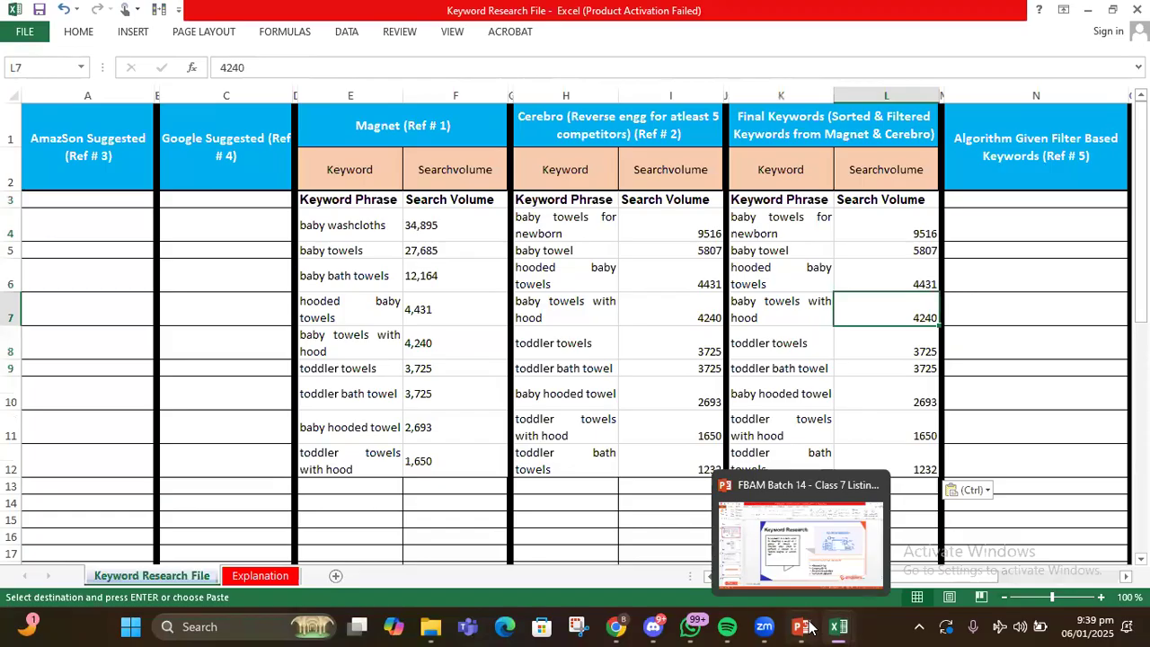
pyautogui.click(797, 544)
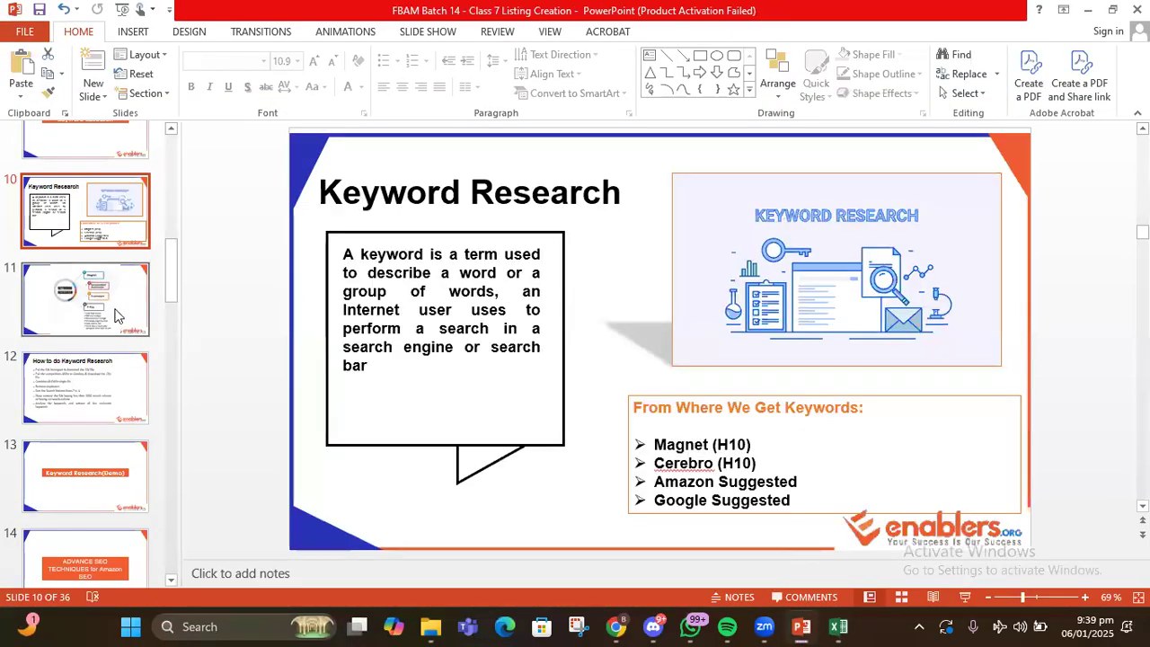
pyautogui.click(94, 376)
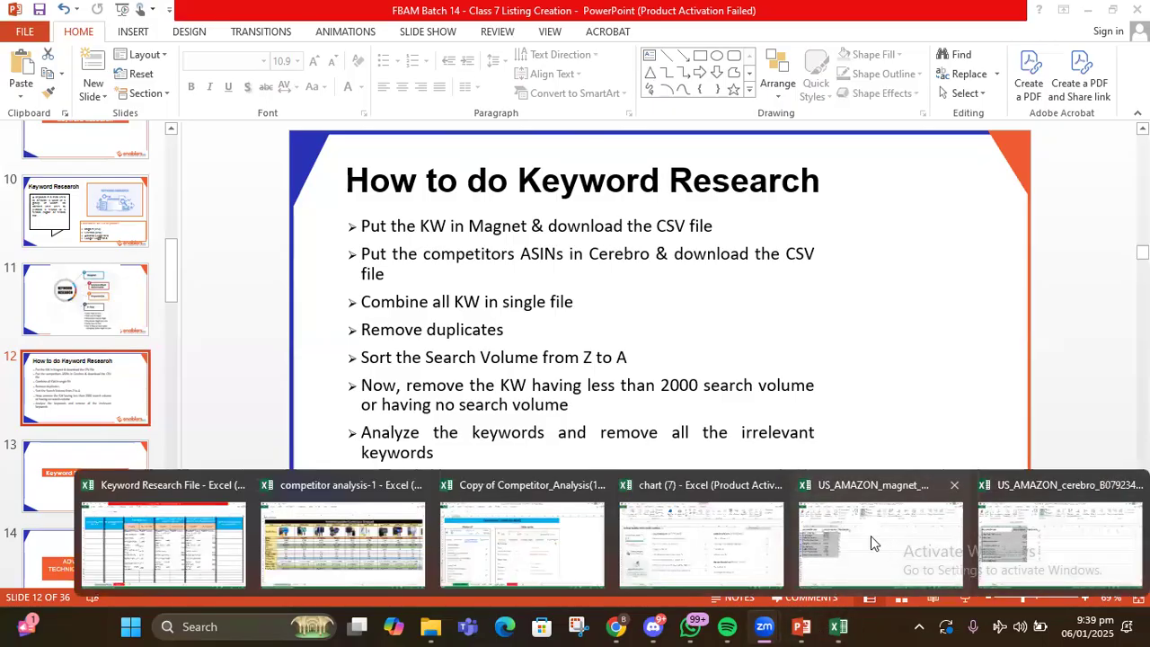
pyautogui.click(1019, 544)
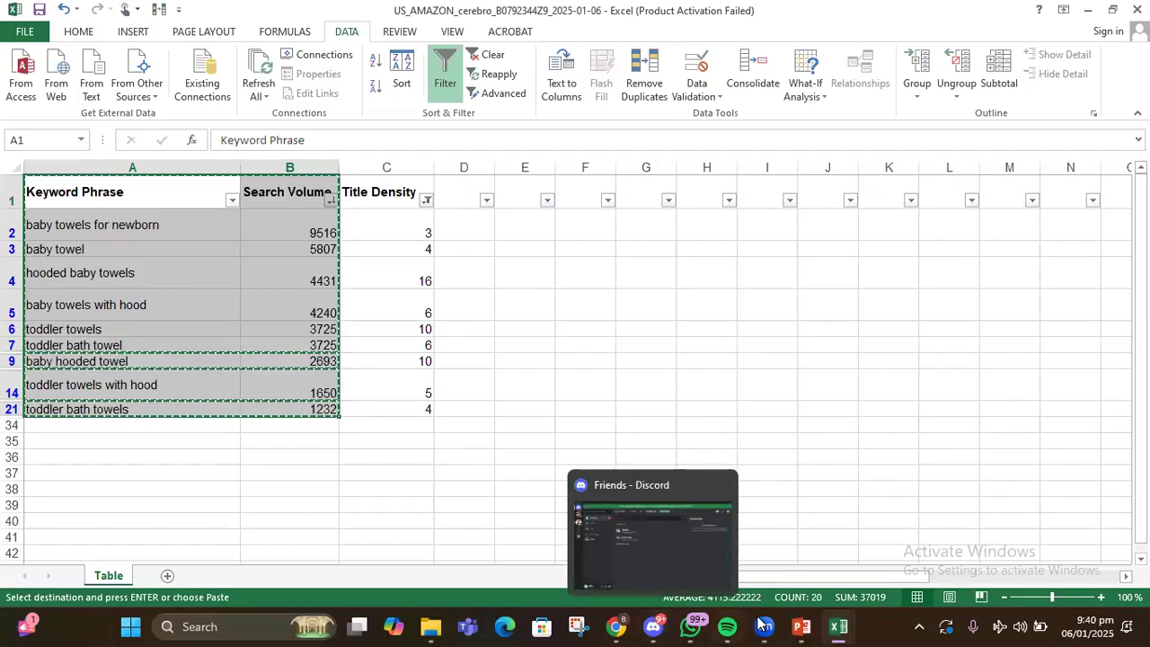
pyautogui.moveTo(833, 627)
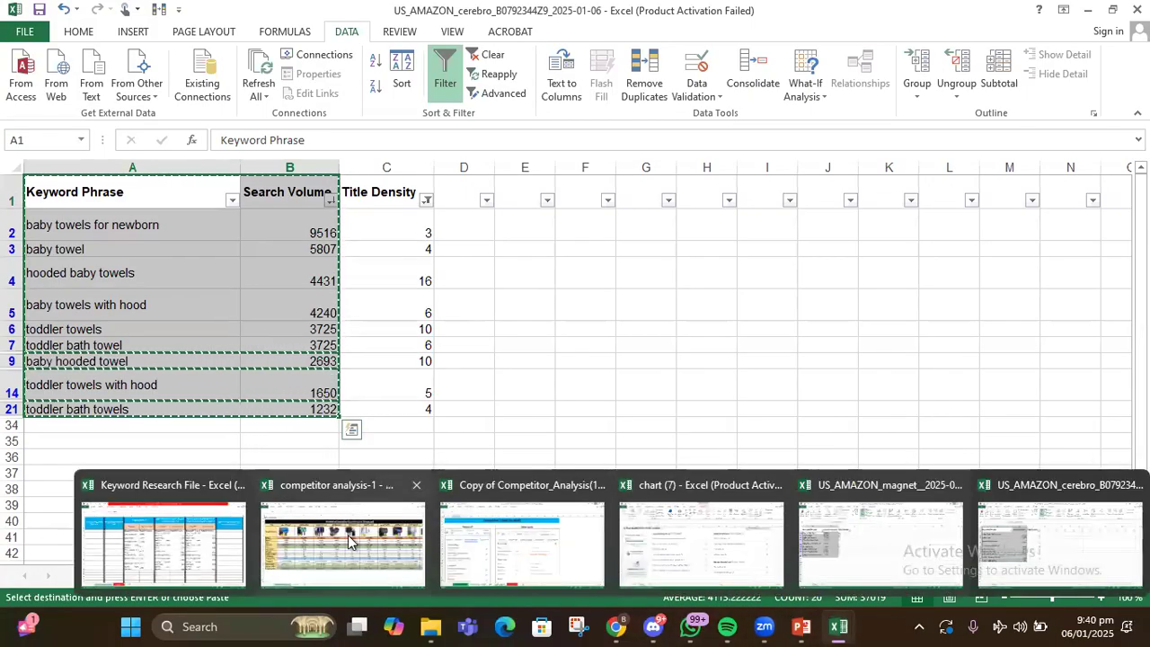
# Switch to the Keyword Research File workbook and look through the columns from Algorithm Given Filter Based Keywords to BY FEATURE keywords, ending at N3.
pyautogui.click(215, 539)
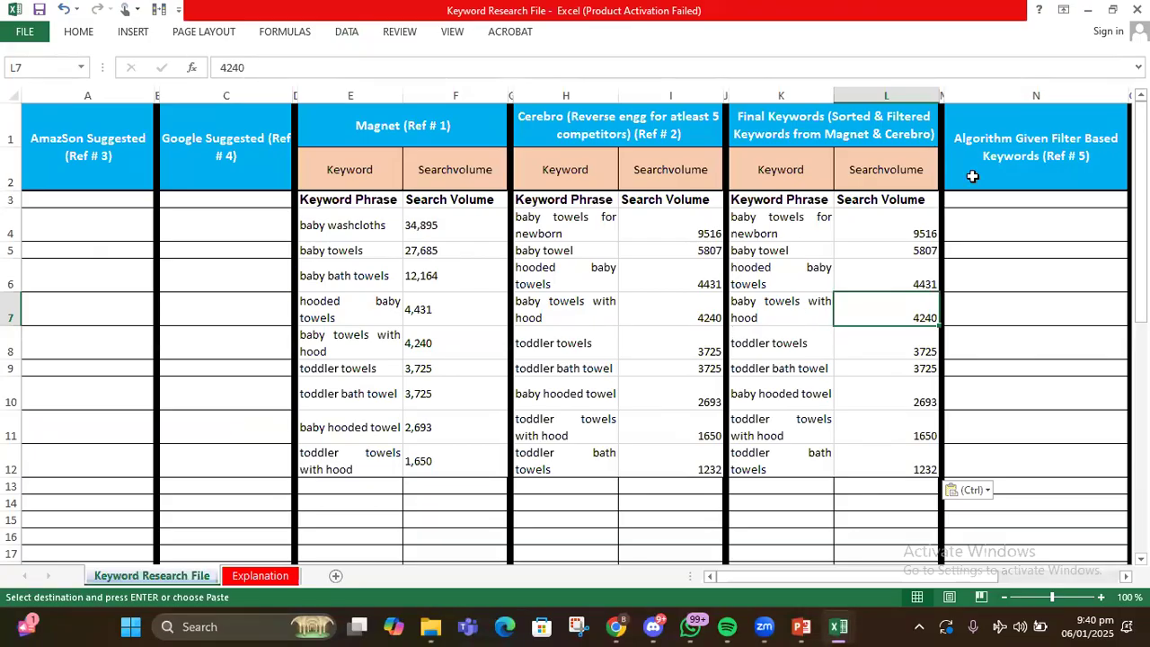
pyautogui.click(989, 197)
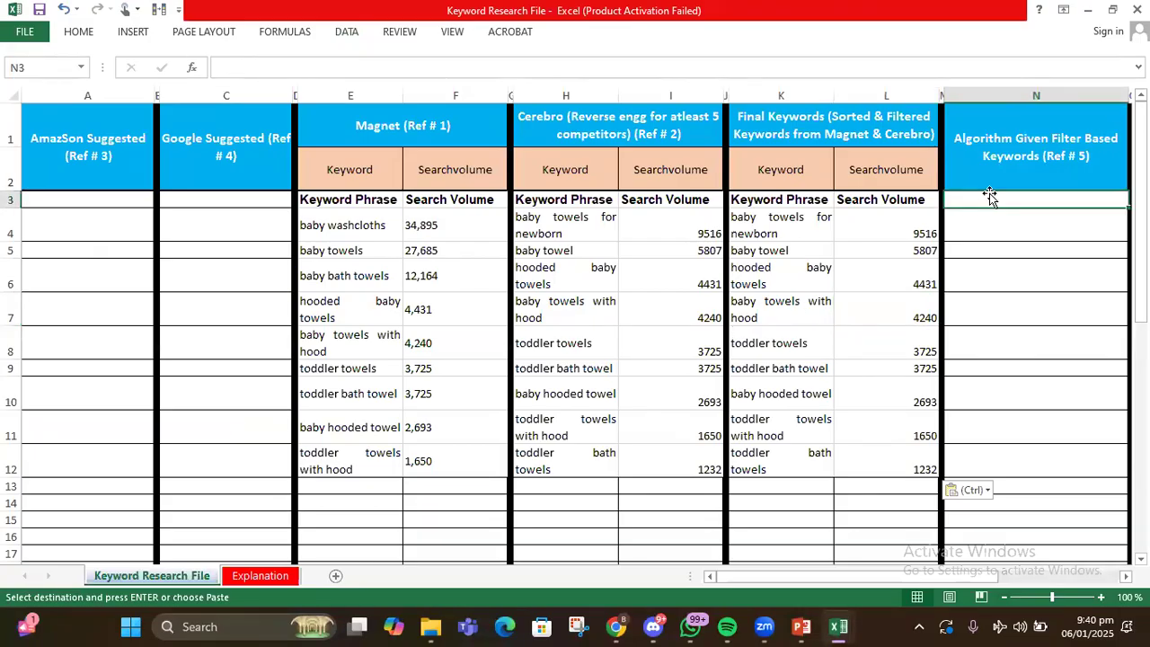
pyautogui.press('Right')
pyautogui.press('Right')
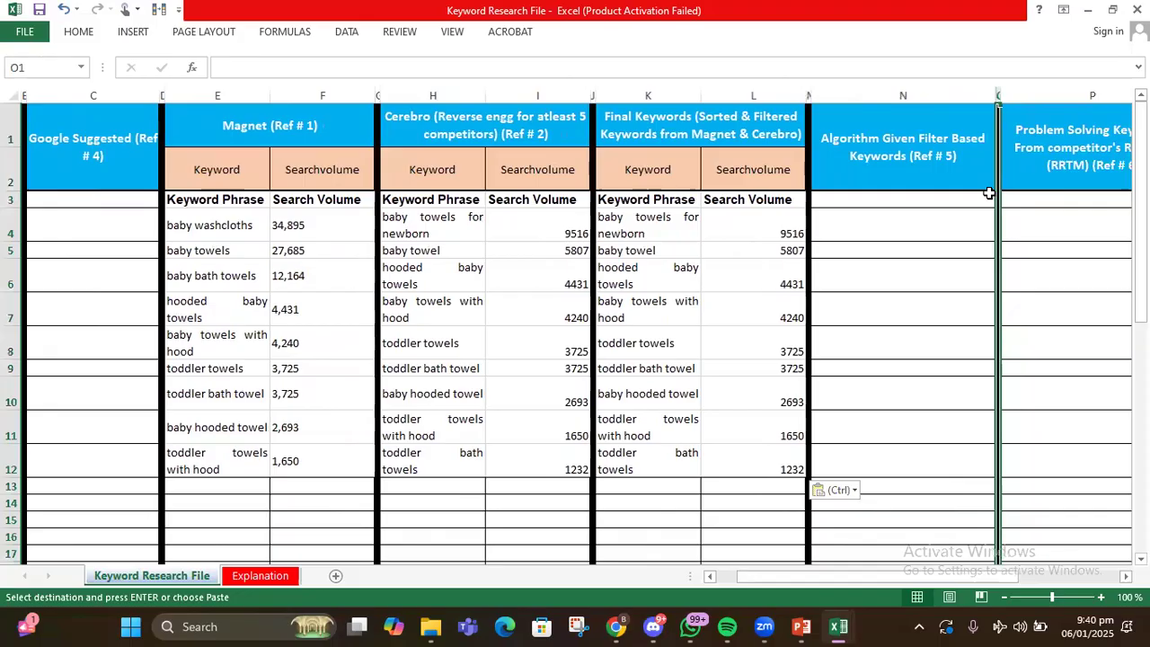
pyautogui.press('Right')
pyautogui.press('Right')
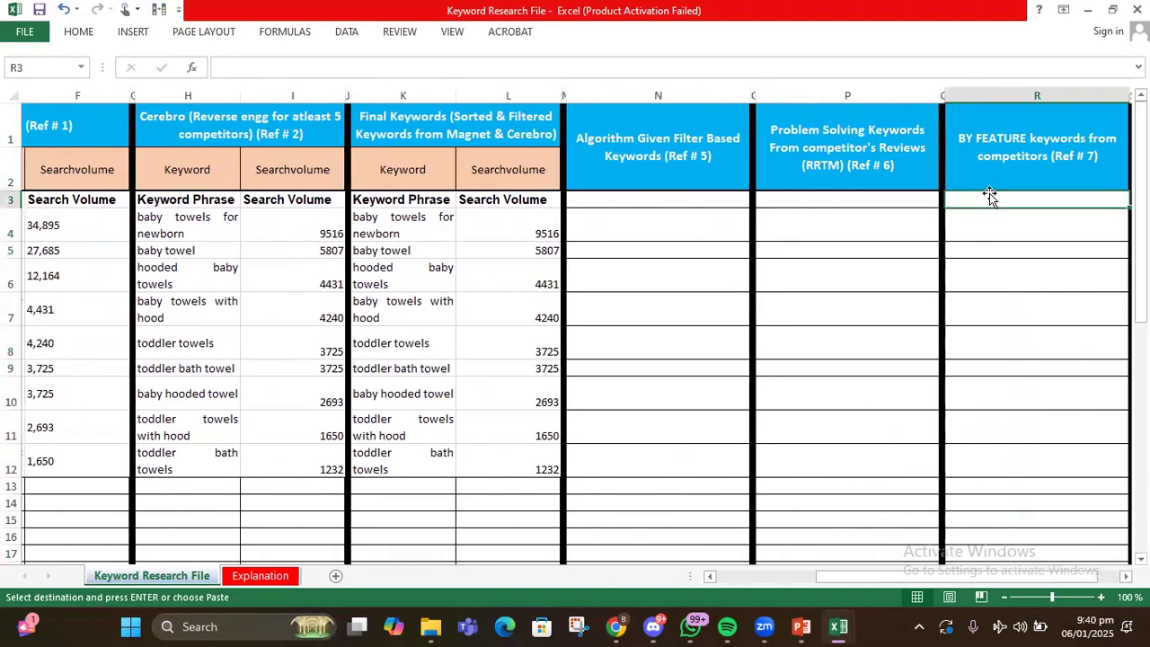
pyautogui.press('Left')
pyautogui.press('Left')
pyautogui.press('Left')
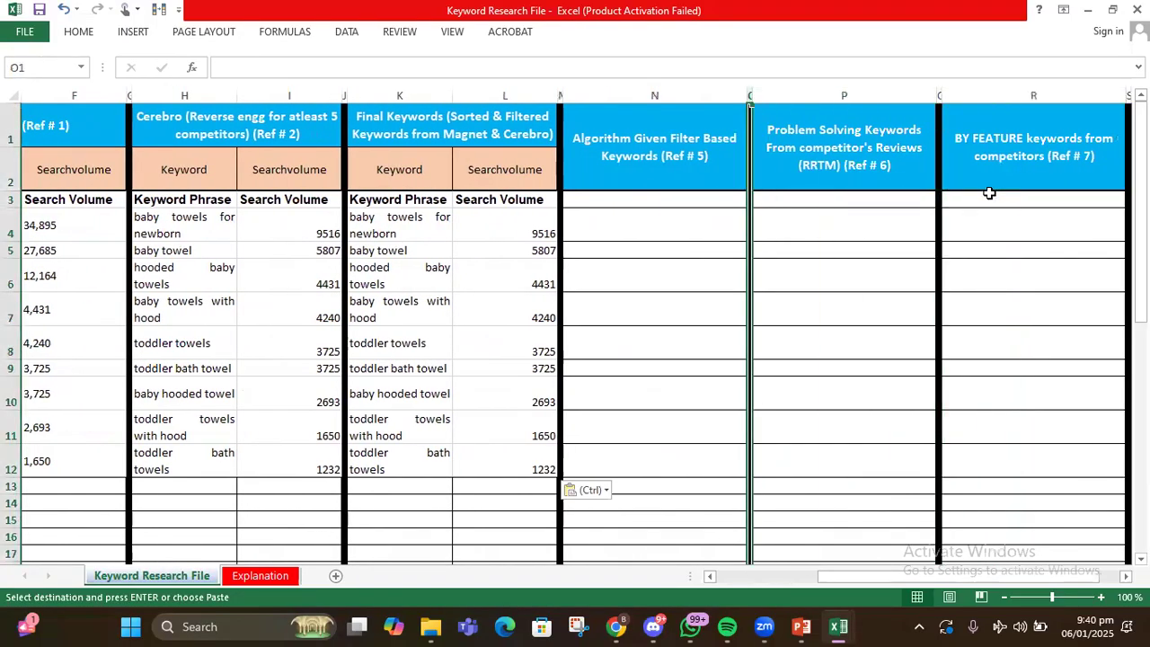
pyautogui.press('Left')
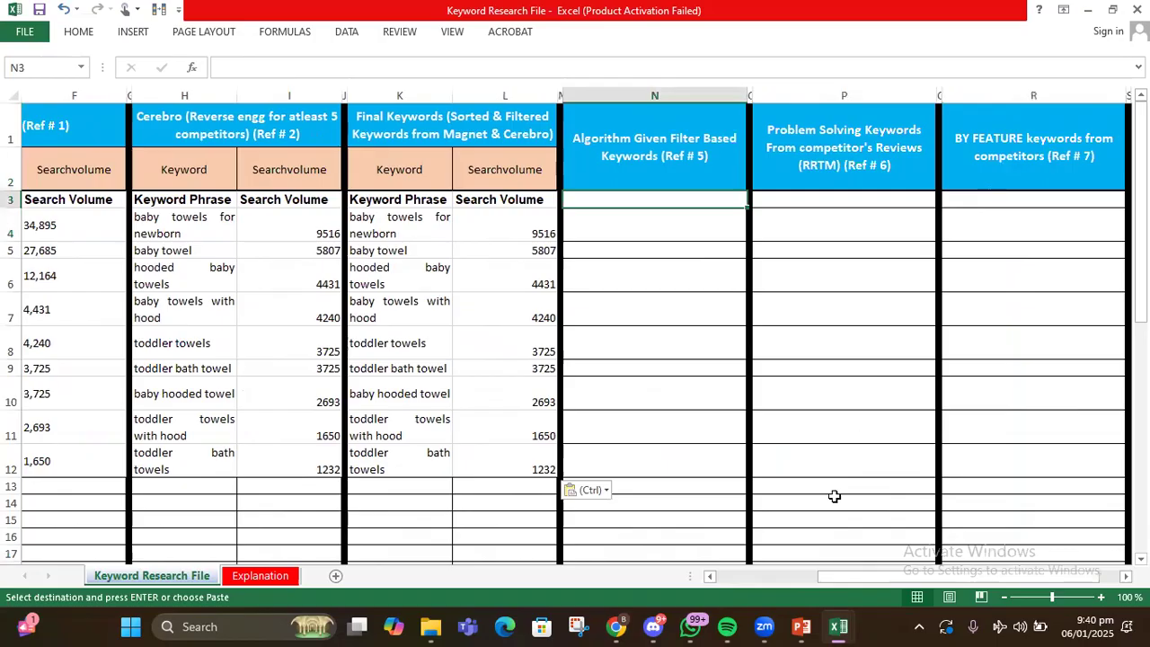
# Switch to the PowerPoint presentation and view the "Keyword Research(Demo)" and "ADVANCE SEO TECHNIQUES for Amazon SEO" slides.
pyautogui.click(800, 626)
pyautogui.click(142, 477)
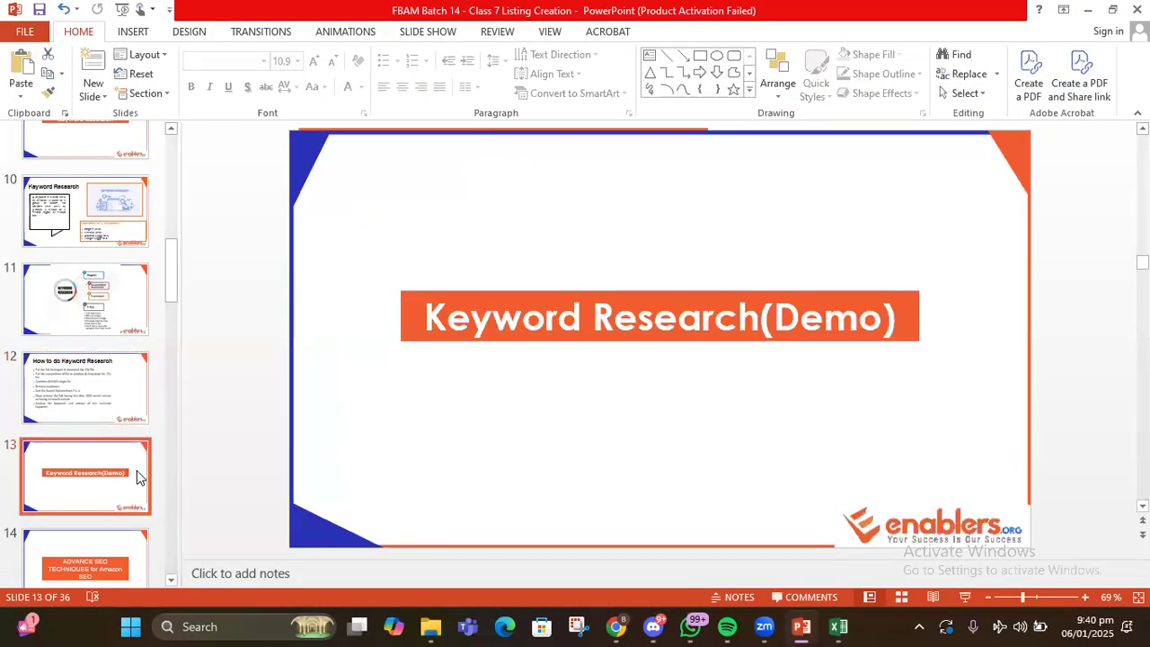
pyautogui.scroll(-3, 135, 467)
pyautogui.click(123, 449)
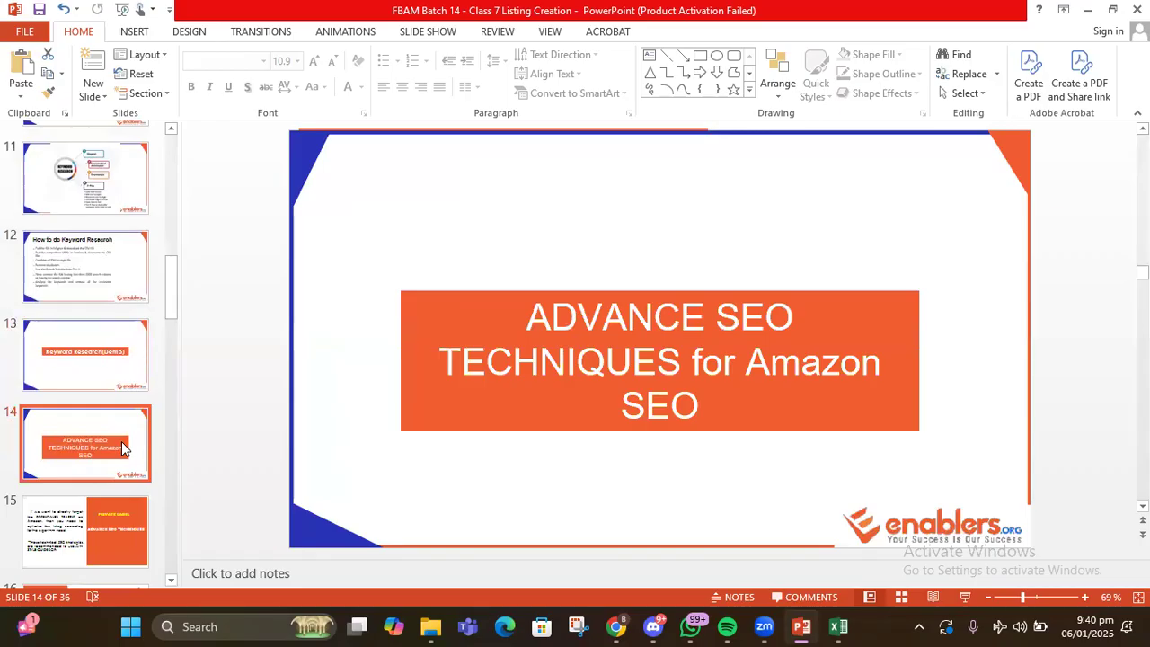
pyautogui.scroll(-2, 123, 449)
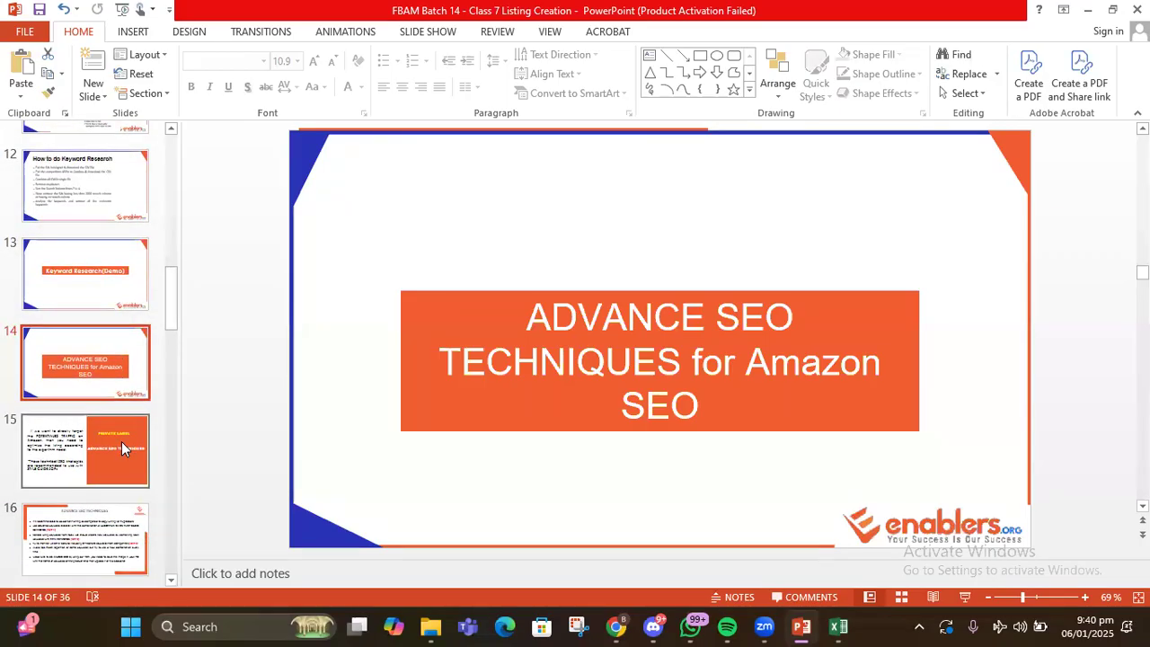
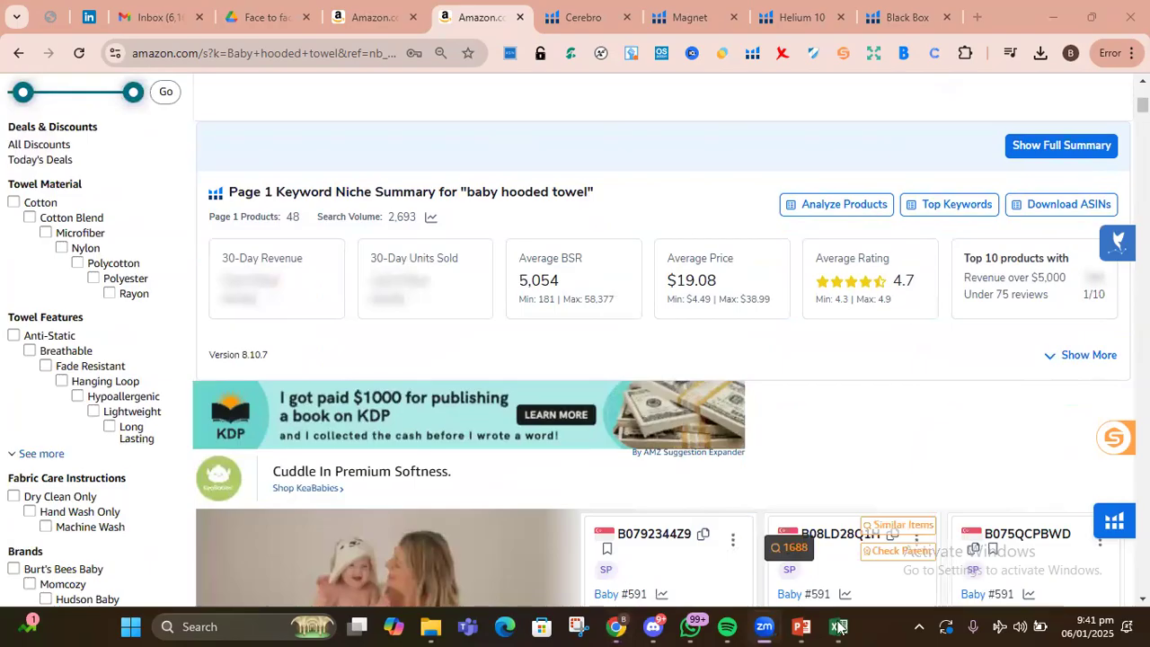
# Check the filter keyword column in the Keyword Research File, then examine Amazon's Towel Material and Towel Features filters for baby hooded towel.
pyautogui.click(214, 525)
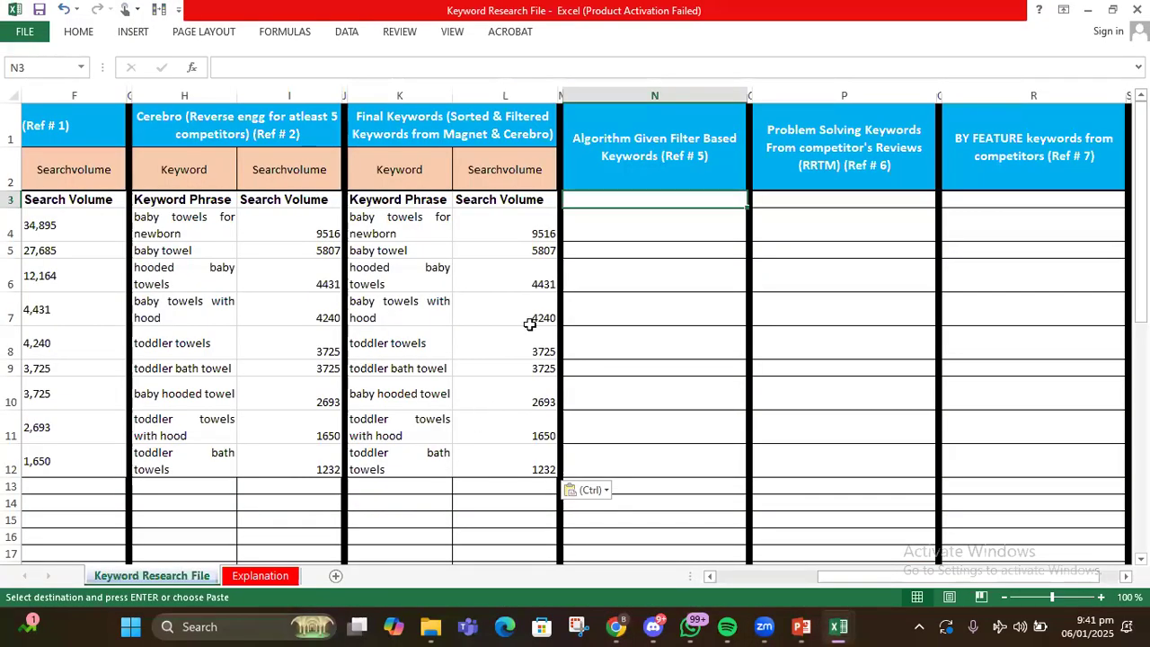
pyautogui.click(1087, 10)
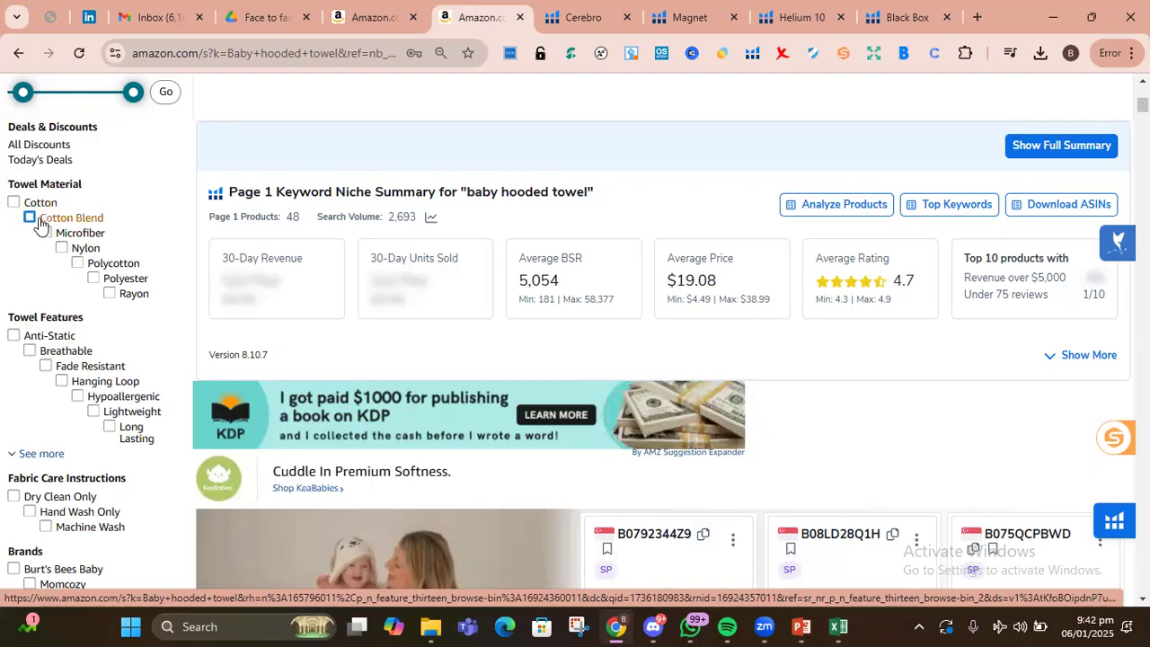
pyautogui.scroll(-1, 90, 281)
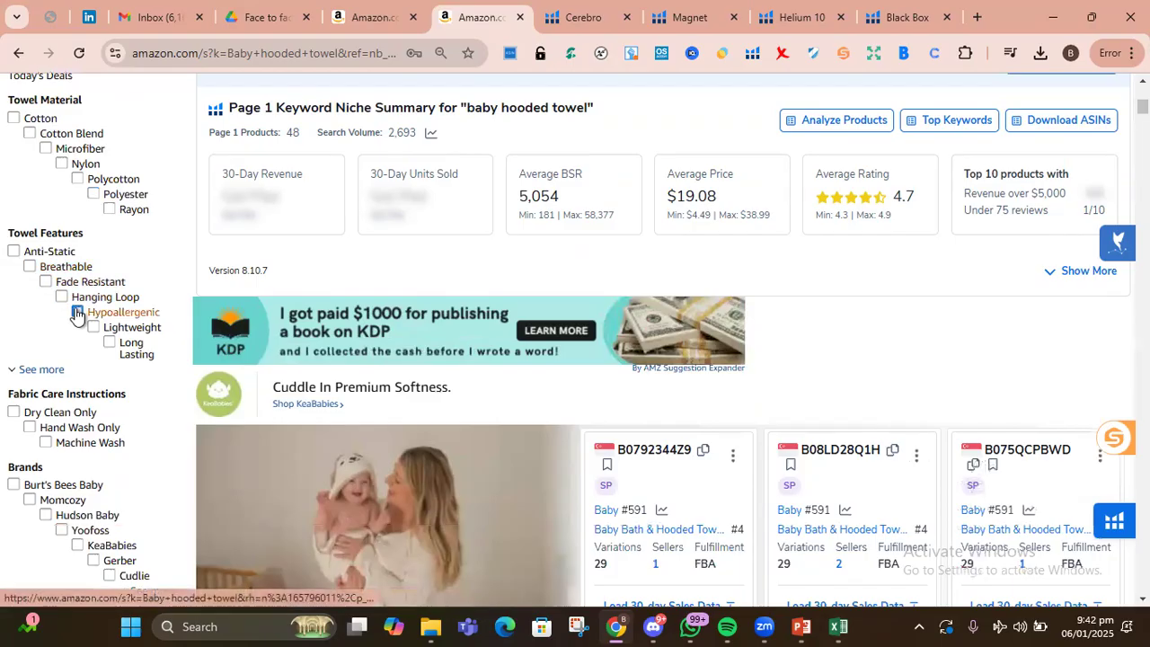
# In the Keyword Research File workbook, enter cotton, breathable and absorbent in N3:N5 under Algorithm Given Filter Based Keywords.
pyautogui.click(846, 626)
pyautogui.click(171, 539)
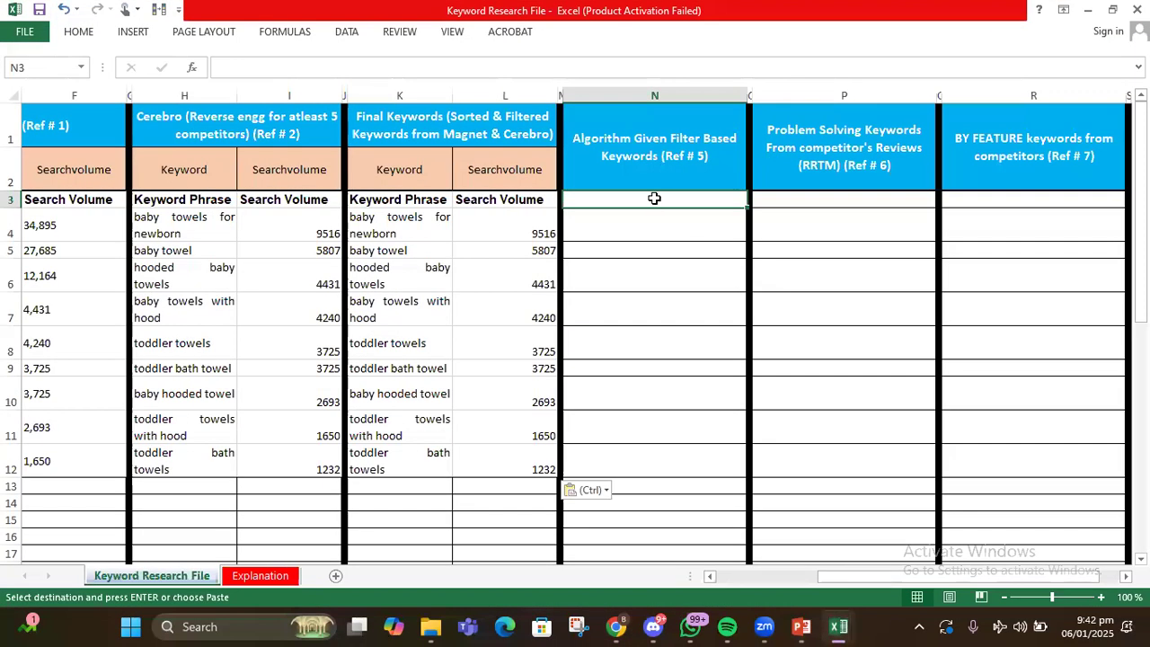
pyautogui.press('Escape')
pyautogui.write('cotto')
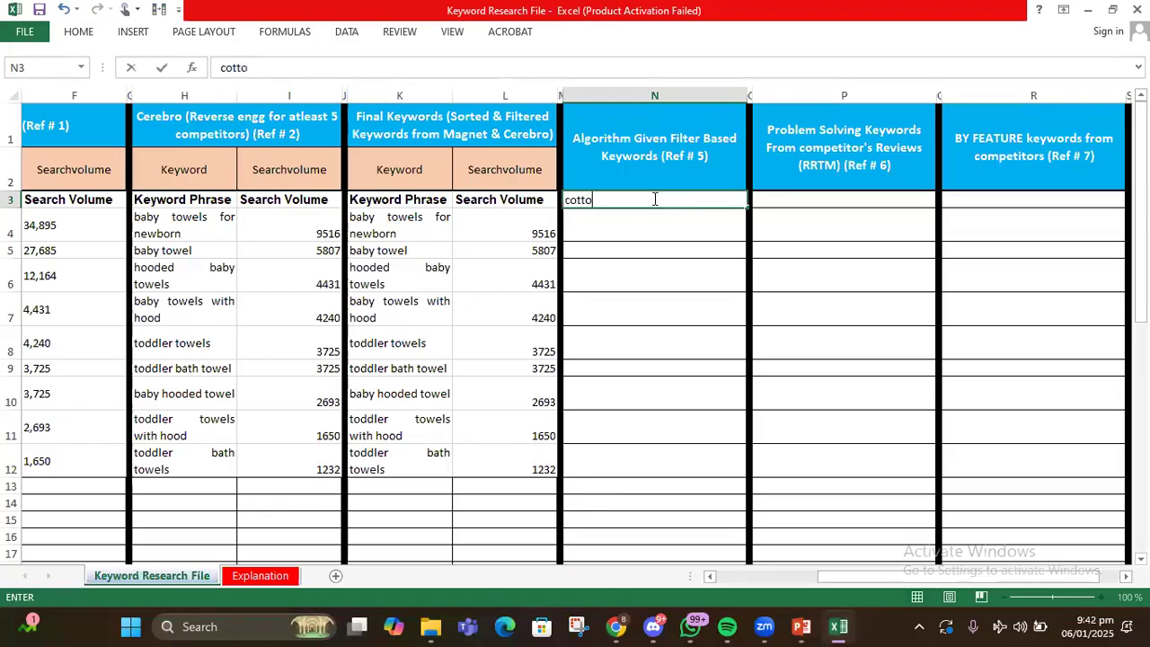
pyautogui.write('n')
pyautogui.press('Return')
pyautogui.write('breathabl')
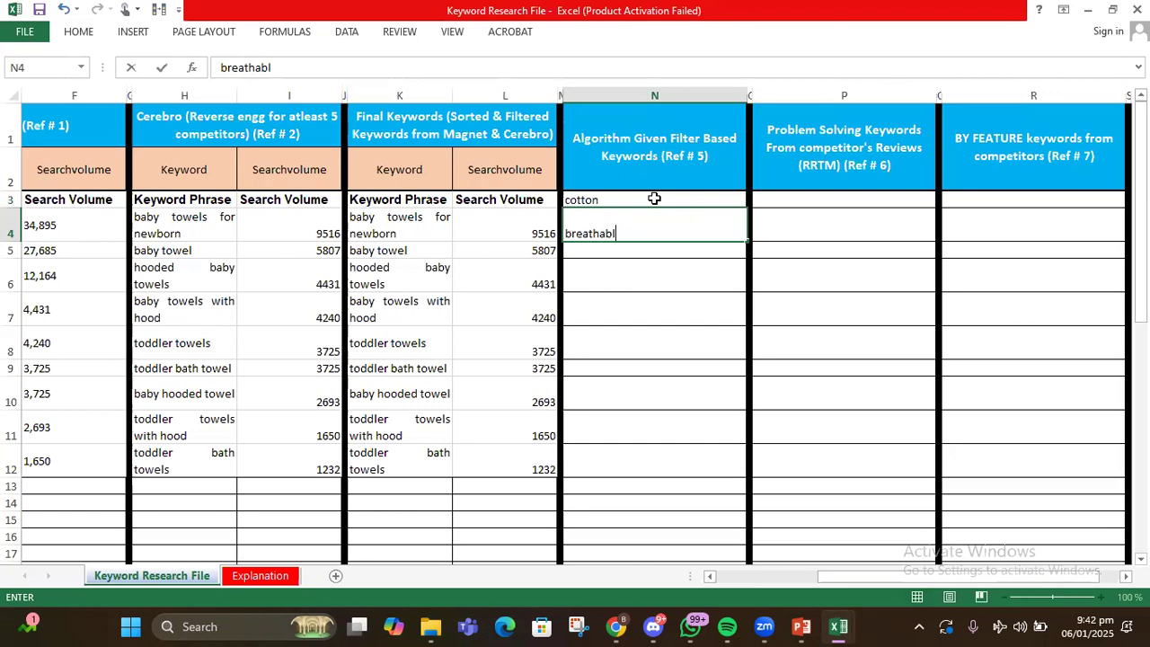
pyautogui.write('e')
pyautogui.press('Return')
pyautogui.write('a')
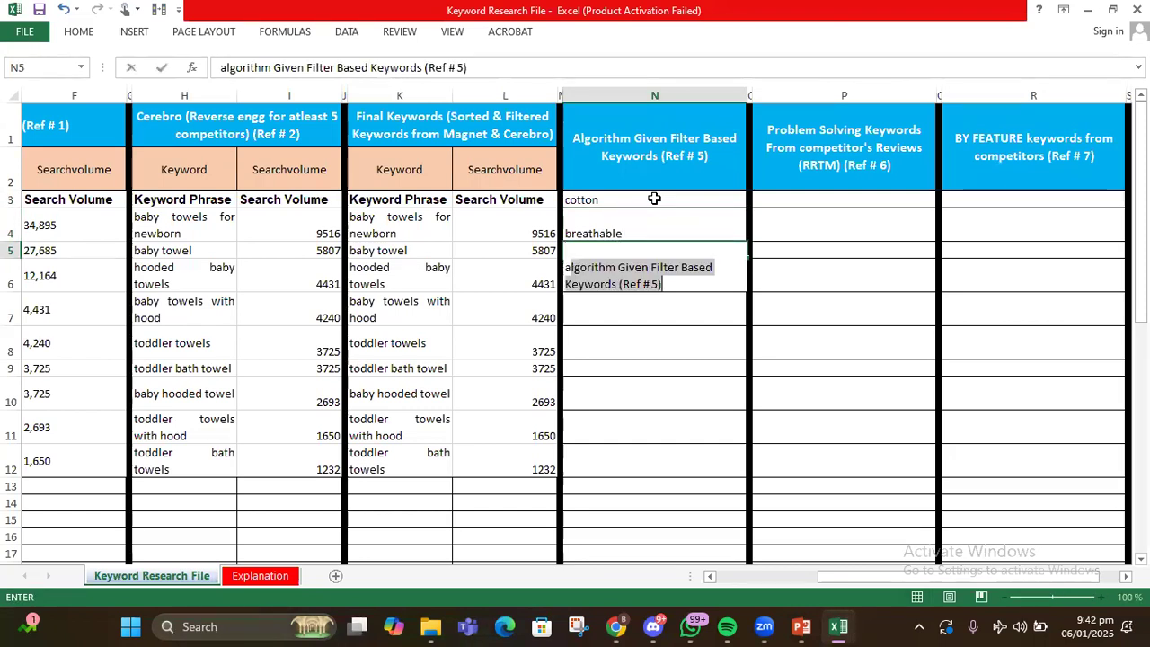
pyautogui.write('bsorbent')
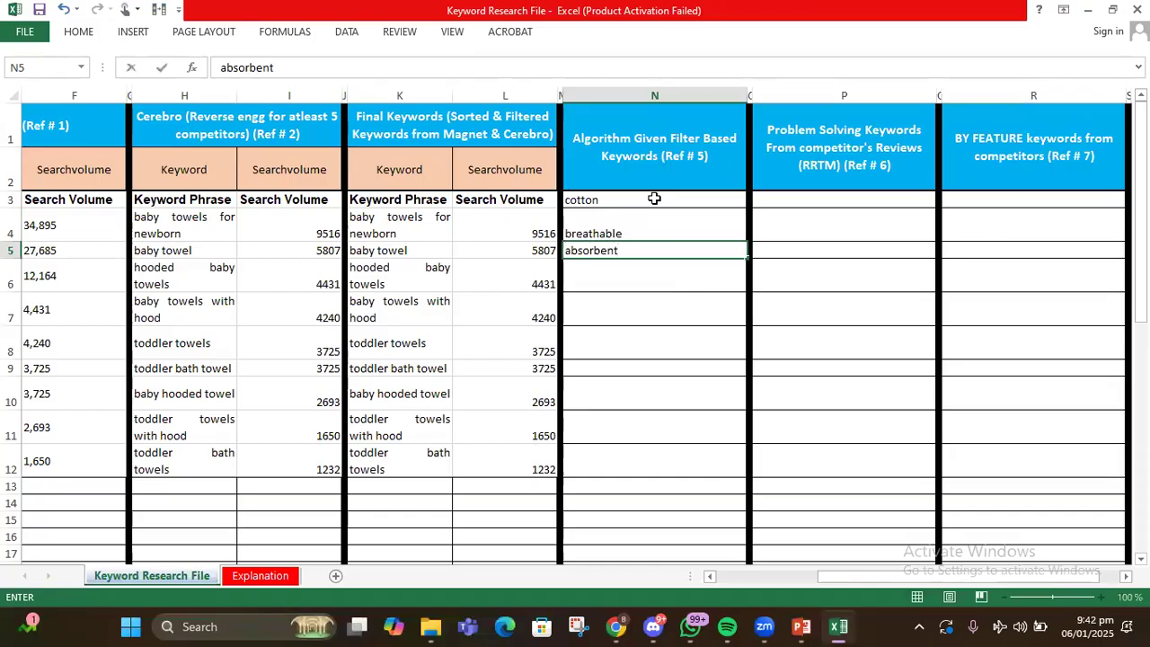
pyautogui.press('Up')
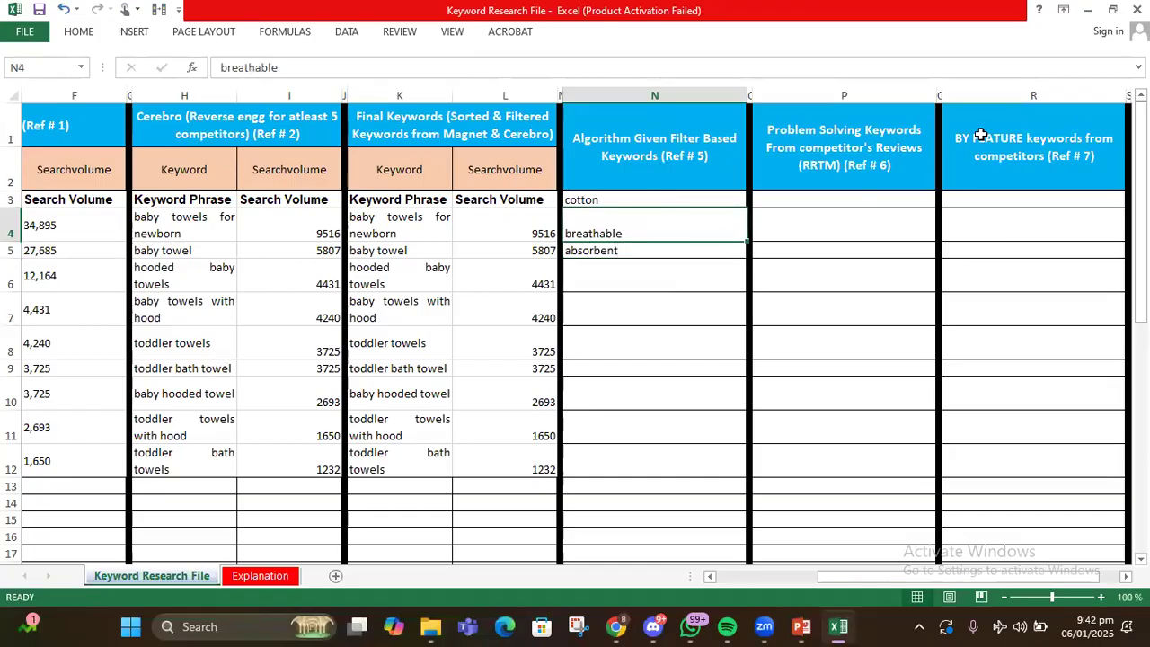
# Return to the Amazon results in Chrome and examine the remaining filters, including Fabric Care, Length, Number of Items, Towel Shape and Towel Theme.
pyautogui.click(1087, 9)
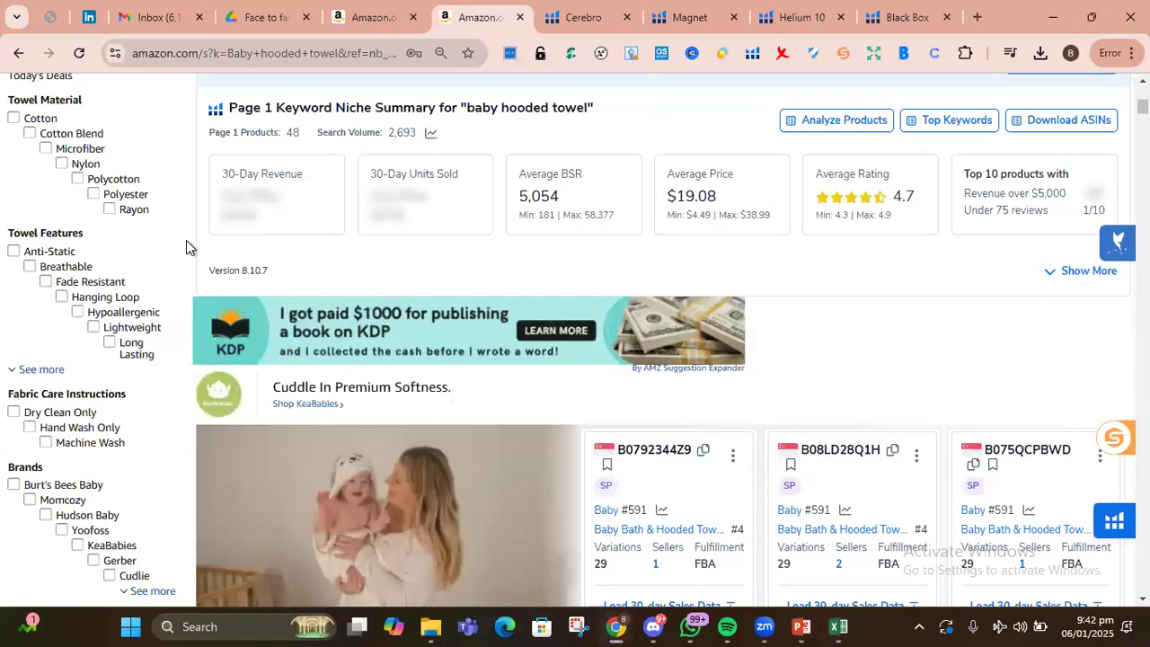
pyautogui.scroll(-1, 151, 247)
pyautogui.scroll(-1, 151, 254)
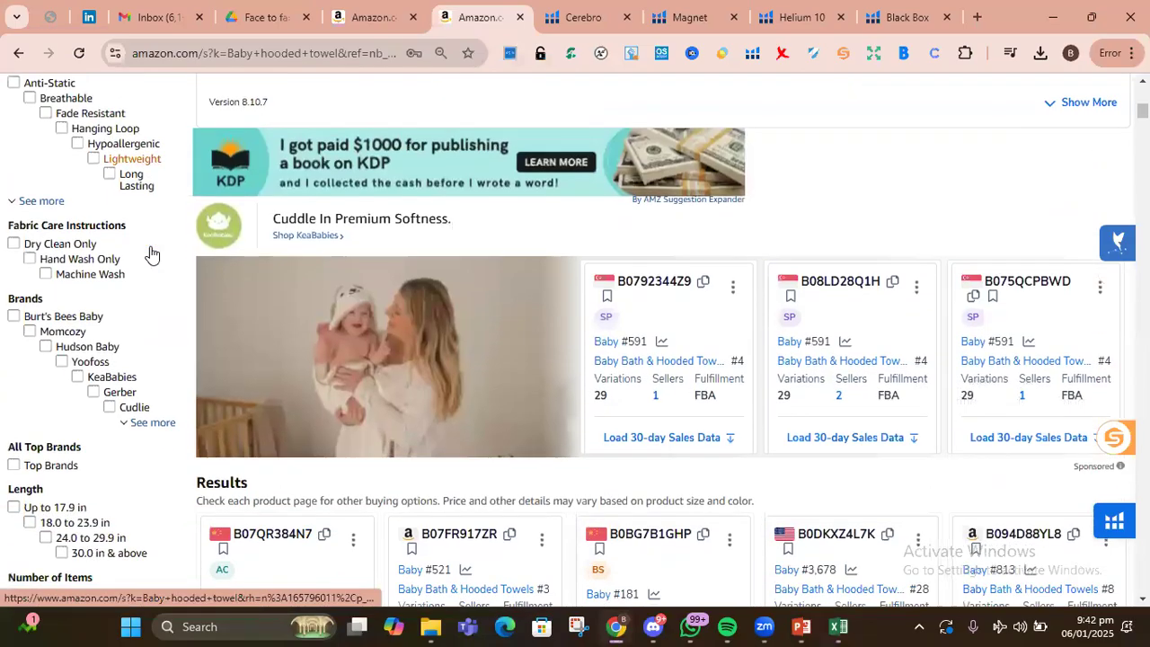
pyautogui.scroll(-4, 150, 246)
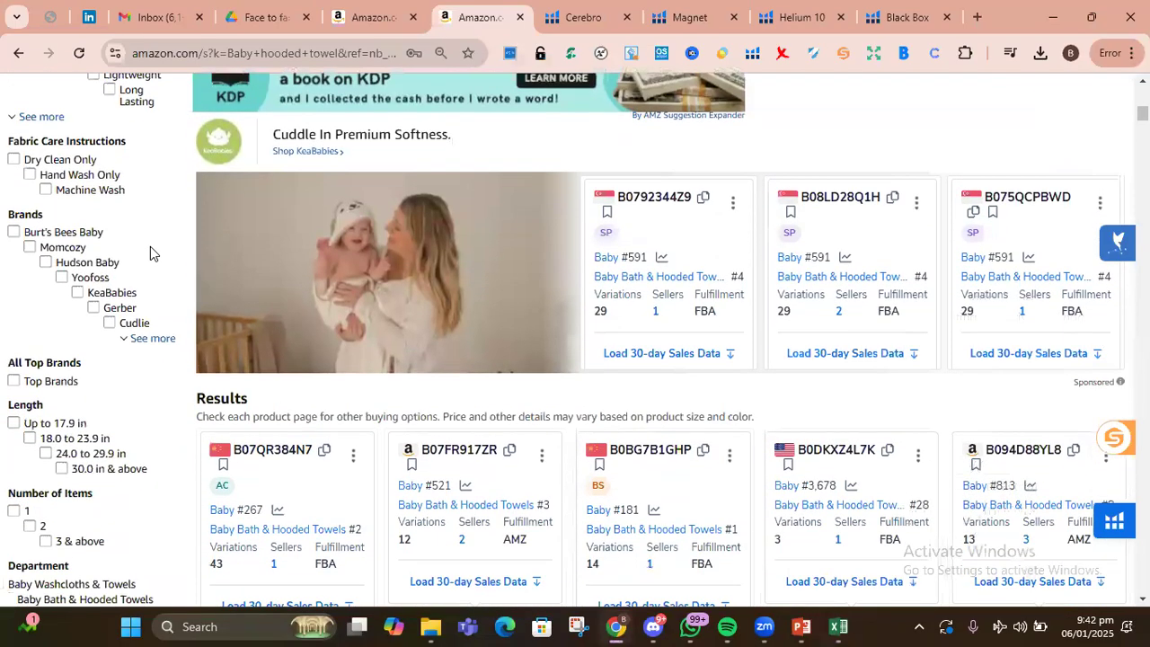
pyautogui.scroll(-1, 150, 246)
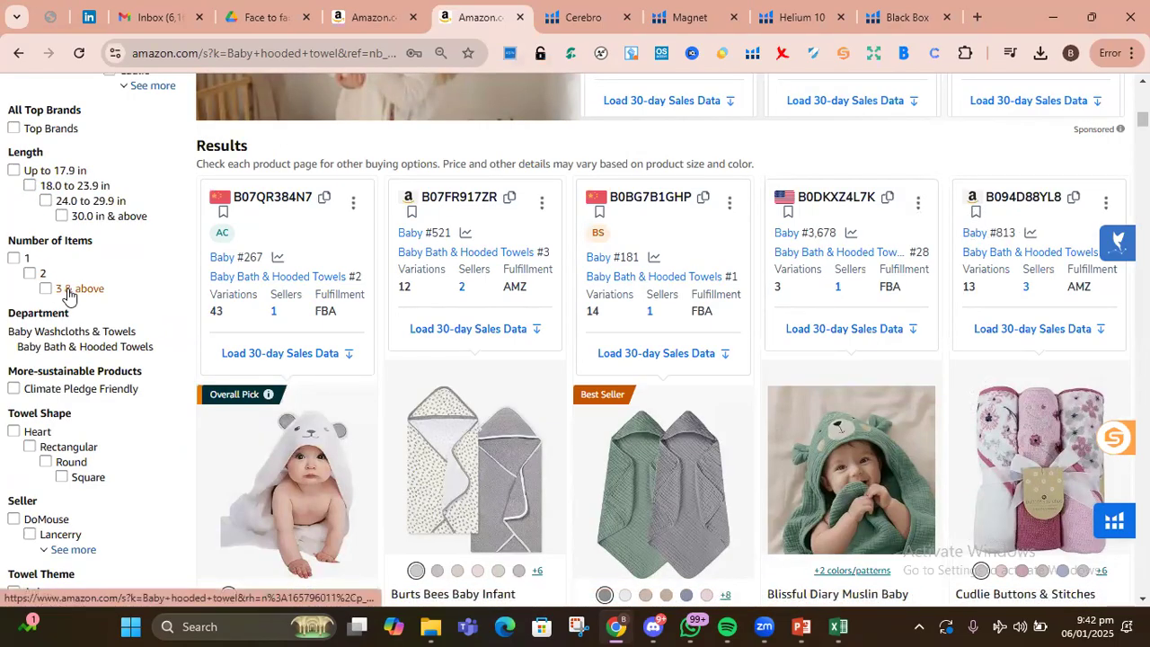
pyautogui.scroll(1, 123, 271)
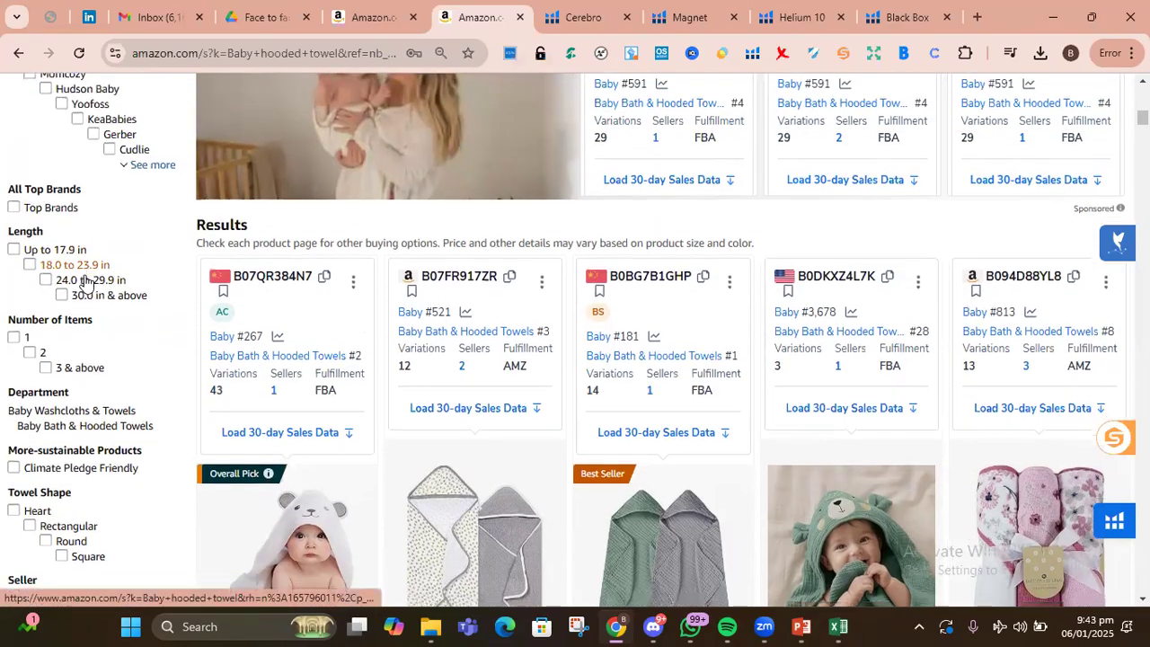
pyautogui.scroll(-1, 85, 281)
pyautogui.scroll(-1, 84, 287)
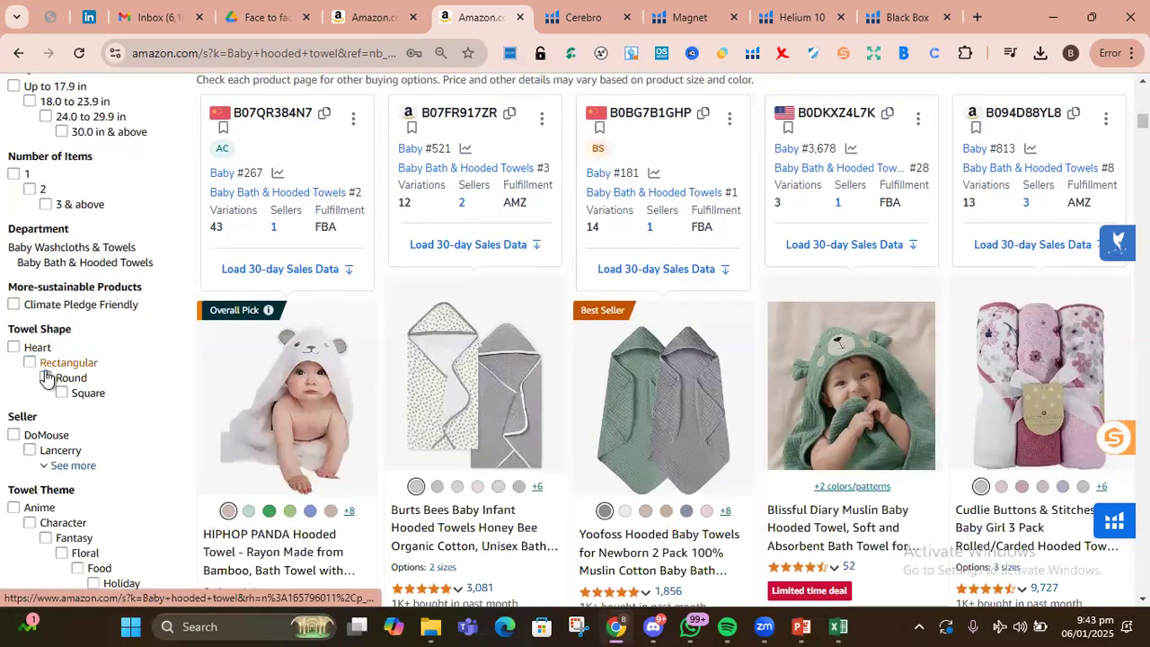
pyautogui.scroll(-2, 100, 368)
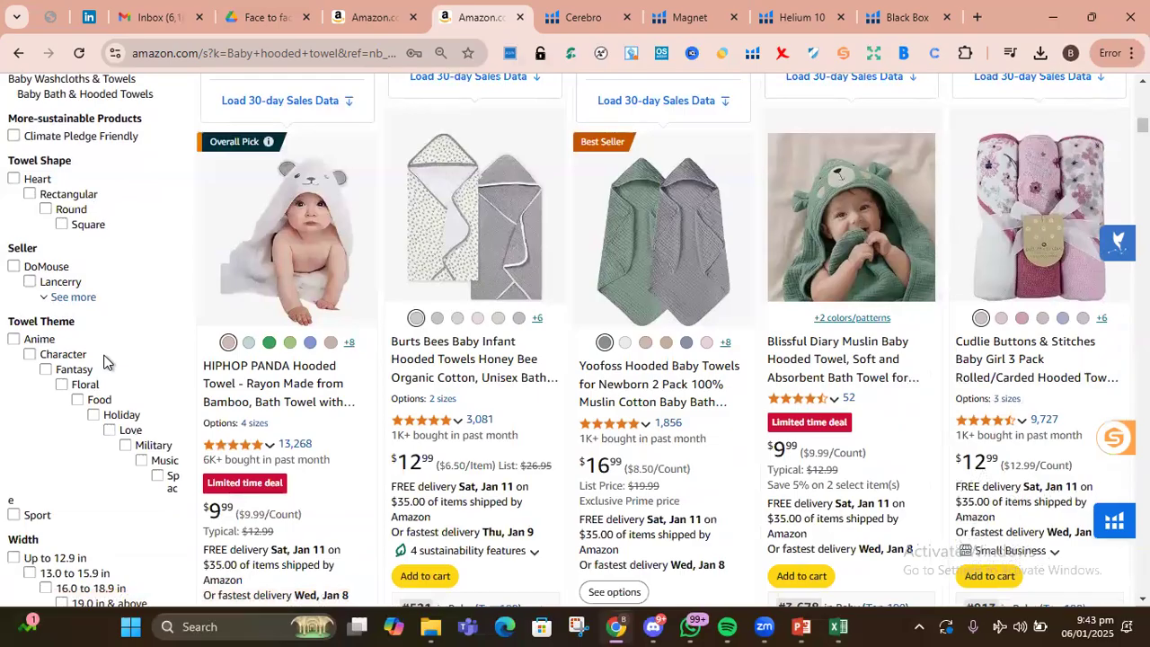
pyautogui.scroll(-1, 103, 361)
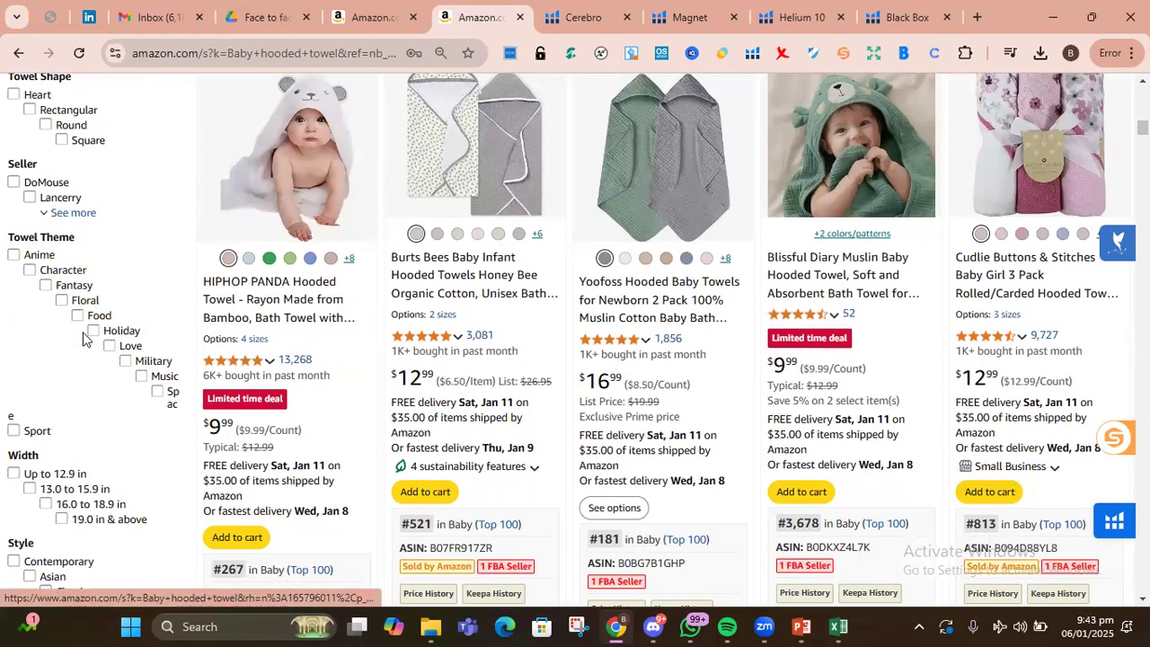
pyautogui.scroll(7, 87, 340)
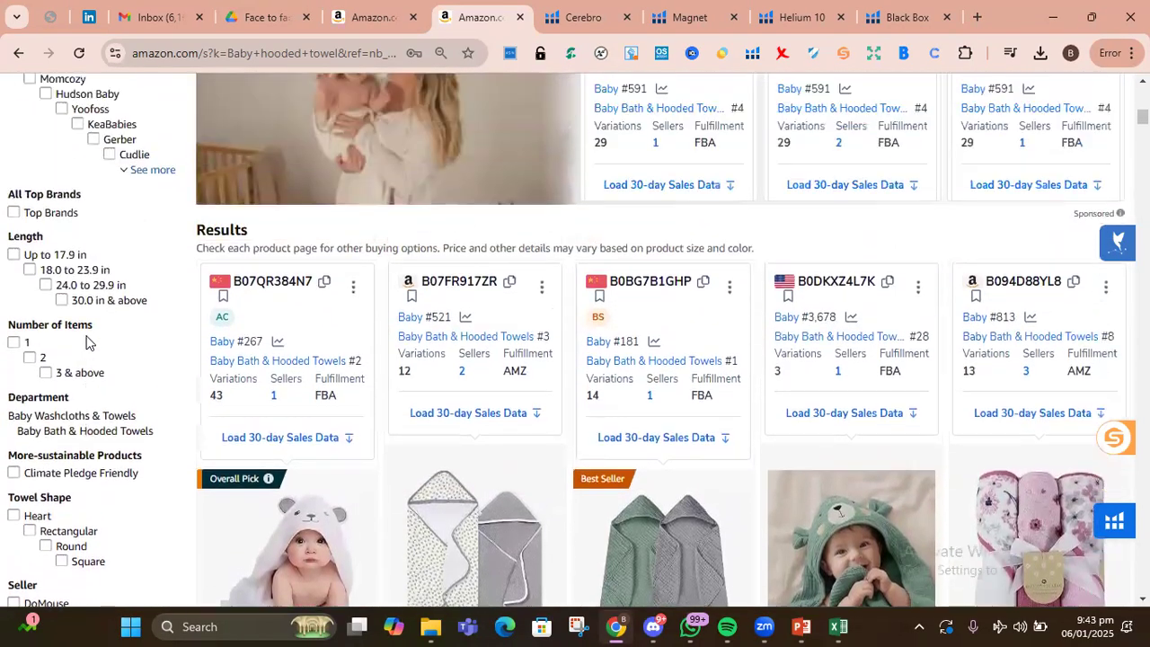
pyautogui.scroll(8, 87, 339)
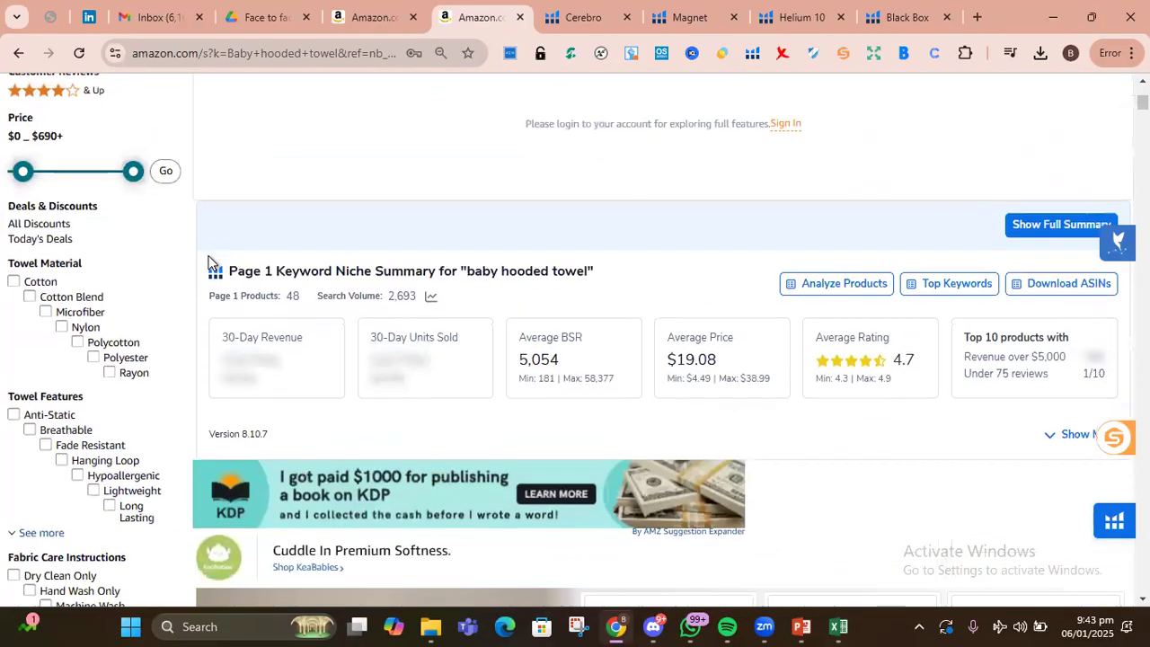
pyautogui.scroll(-5, 255, 217)
pyautogui.scroll(-2, 207, 261)
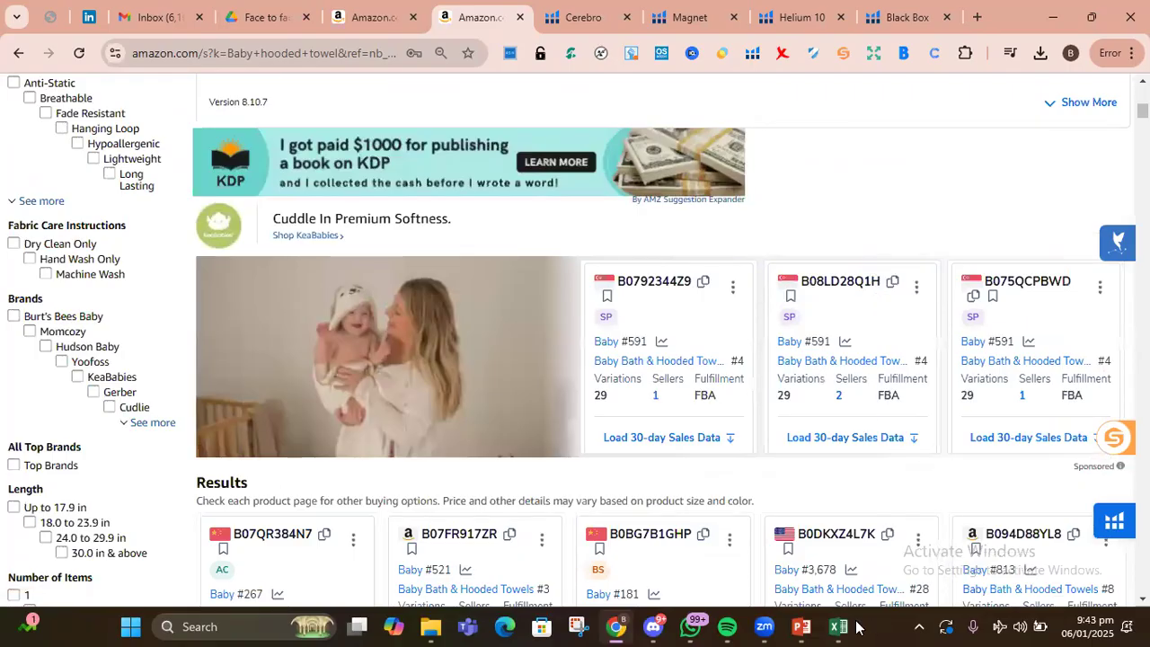
# Return to the Keyword Research File workbook, highlight the filter keyword column from N3 downward, and select P3 under Problem Solving Keywords.
pyautogui.moveTo(844, 626)
pyautogui.click(163, 539)
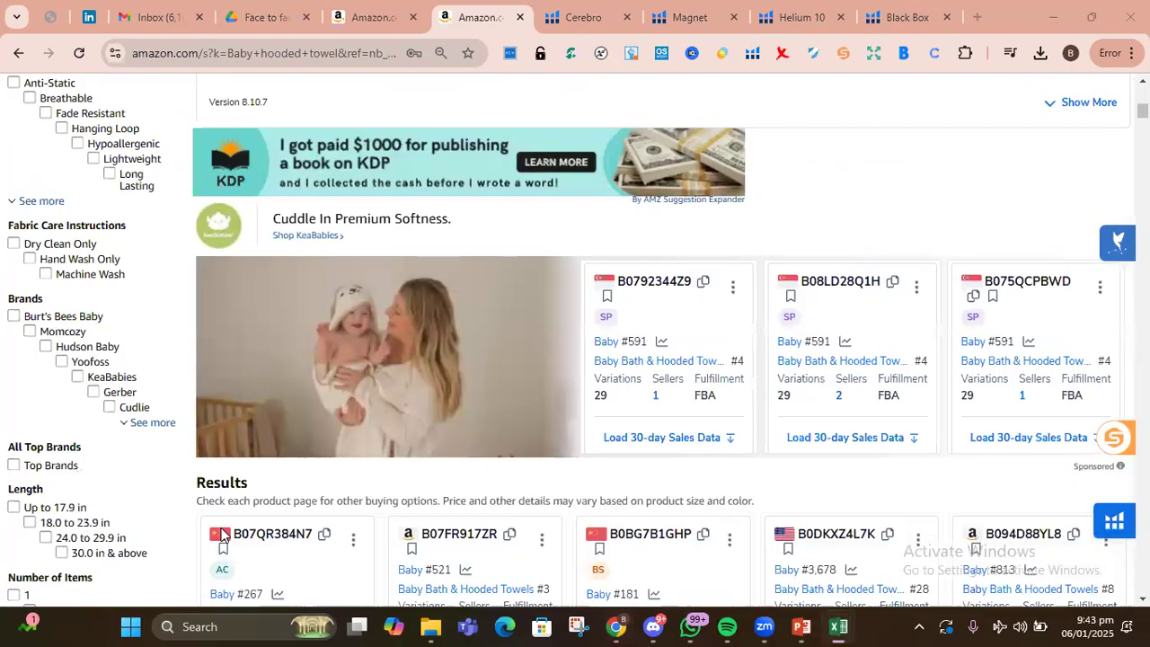
pyautogui.moveTo(627, 201); pyautogui.dragTo(677, 483)
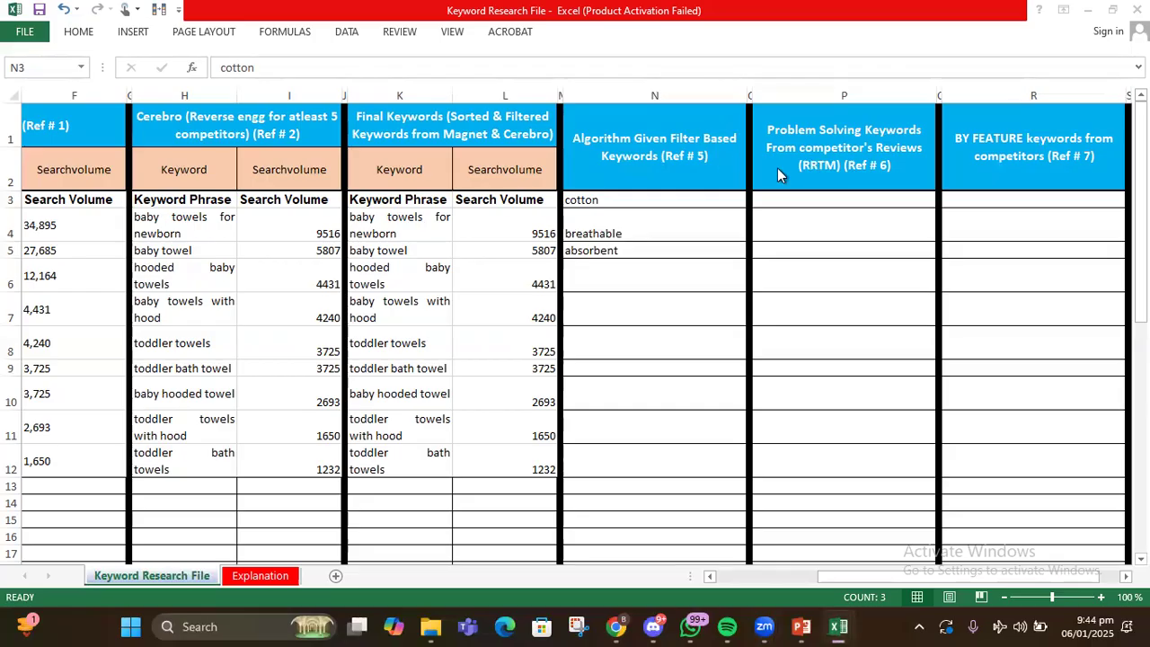
pyautogui.click(856, 201)
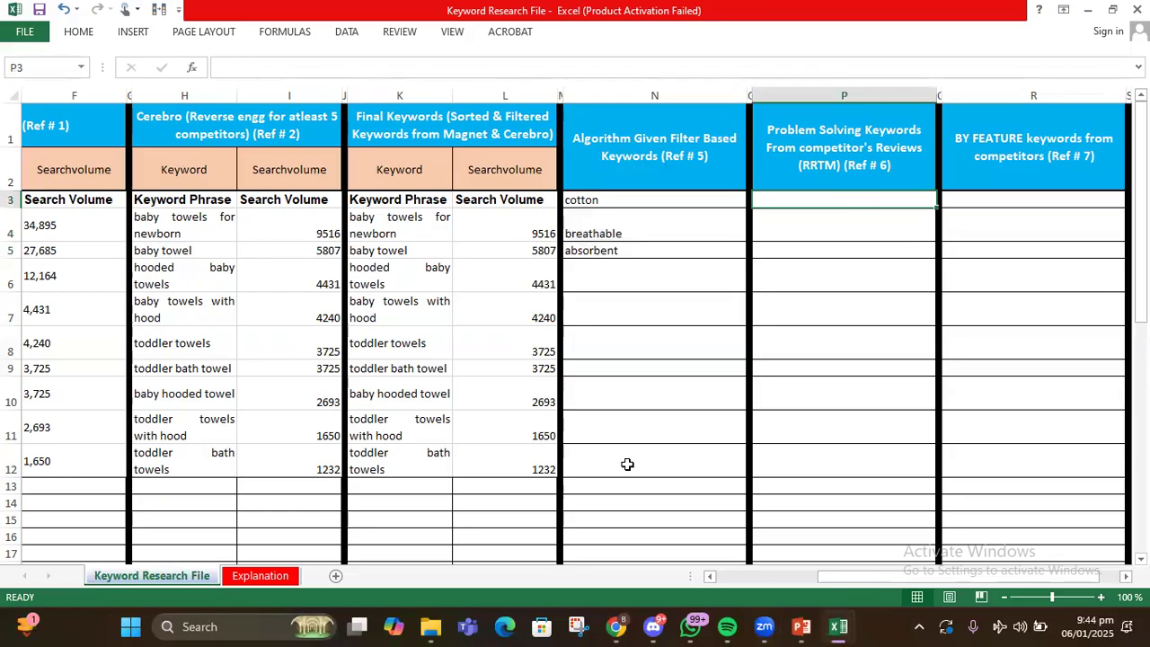
# Switch to the Amazon search results in Chrome and open the HIPHOP PANDA Hooded Towel listing.
pyautogui.click(618, 626)
pyautogui.scroll(-5, 511, 244)
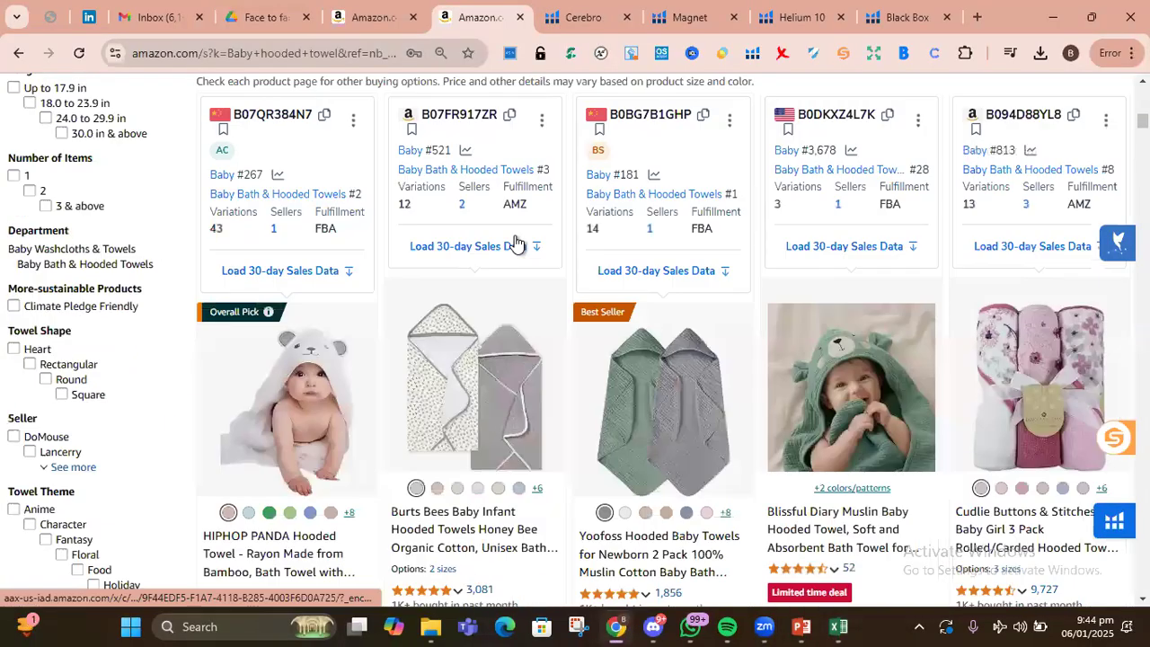
pyautogui.scroll(-2, 515, 243)
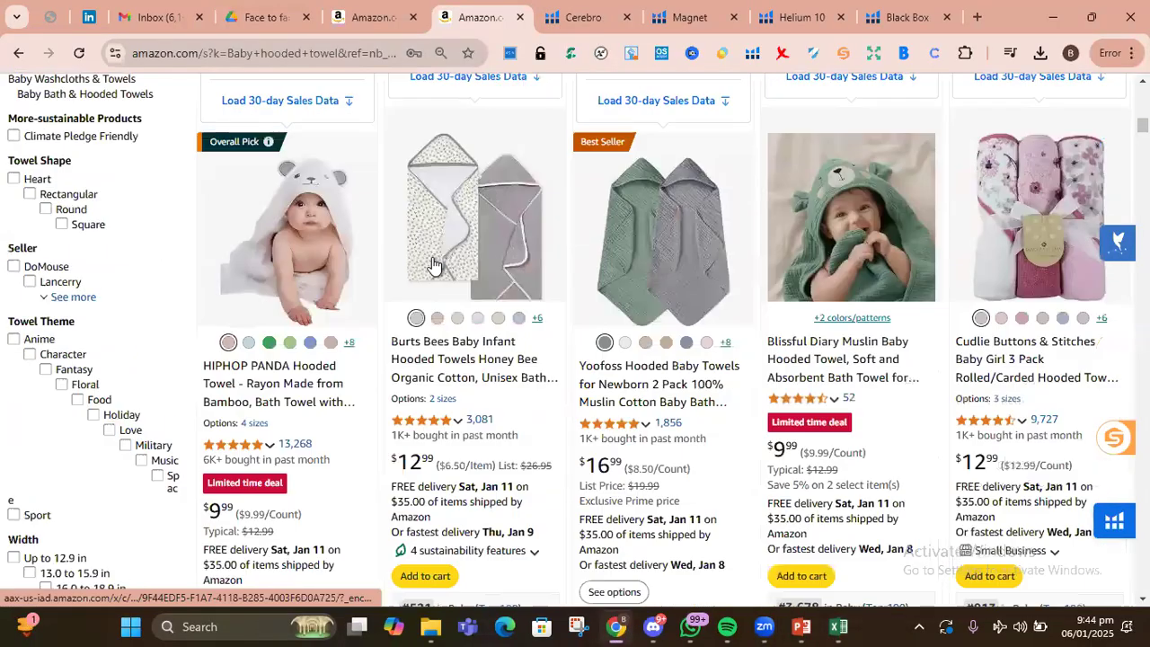
pyautogui.click(324, 258)
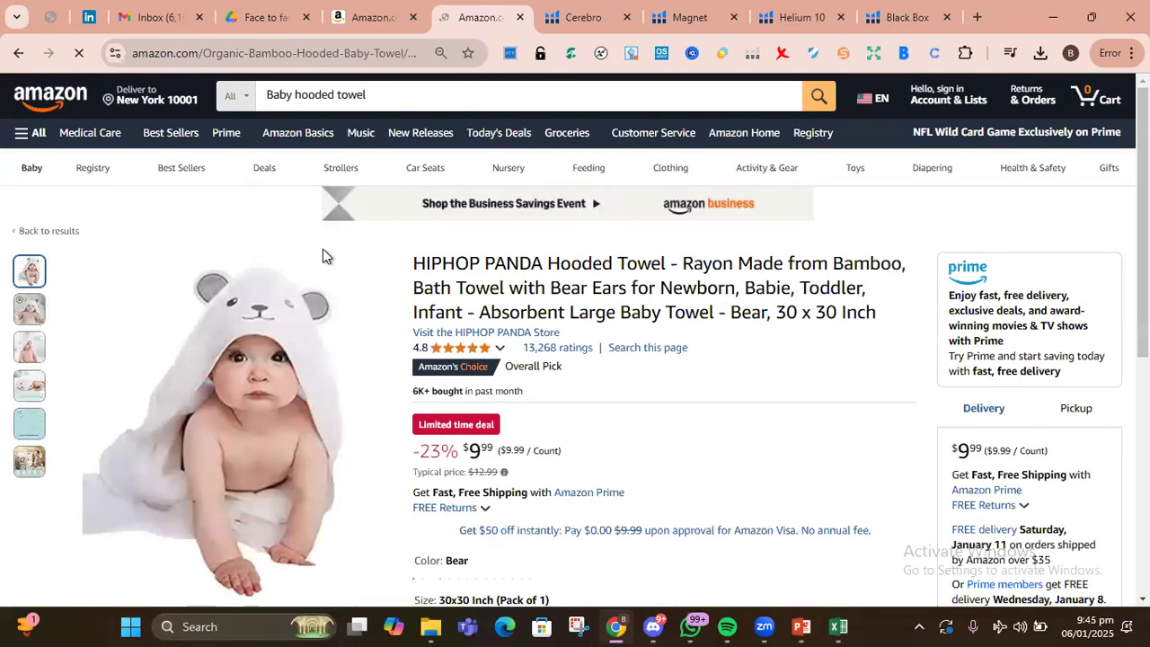
# Examine the Customer reviews section of the HIPHOP PANDA listing, including the Customers say summary and its feature topics.
pyautogui.scroll(-3, 608, 189)
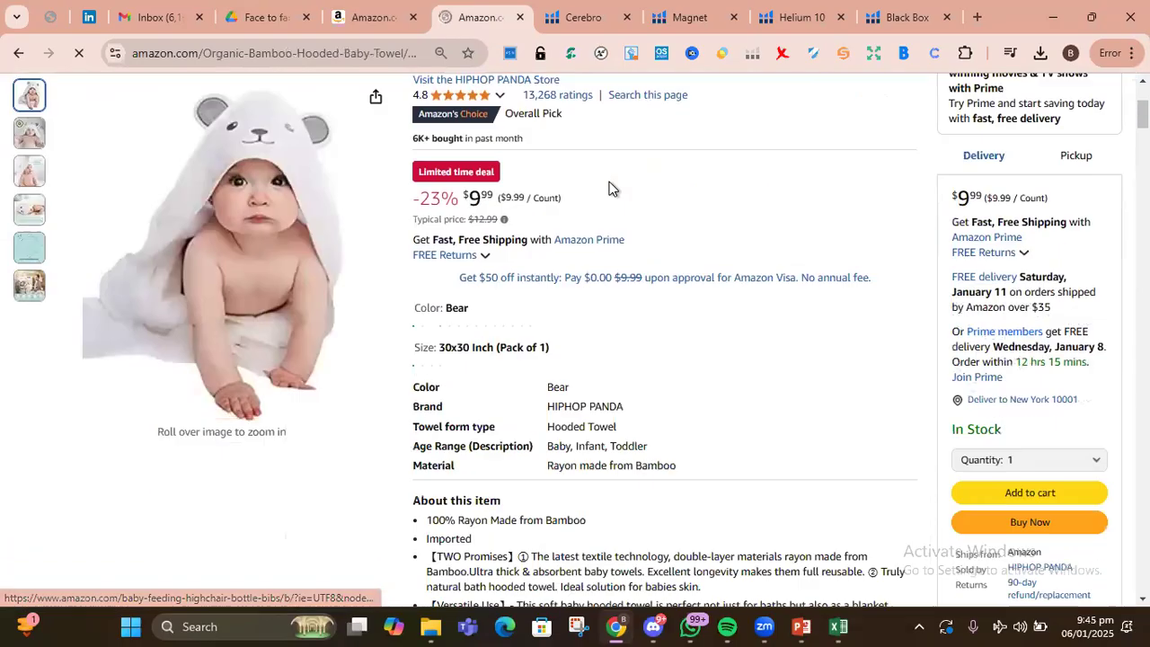
pyautogui.scroll(-2, 608, 189)
pyautogui.scroll(-7, 608, 189)
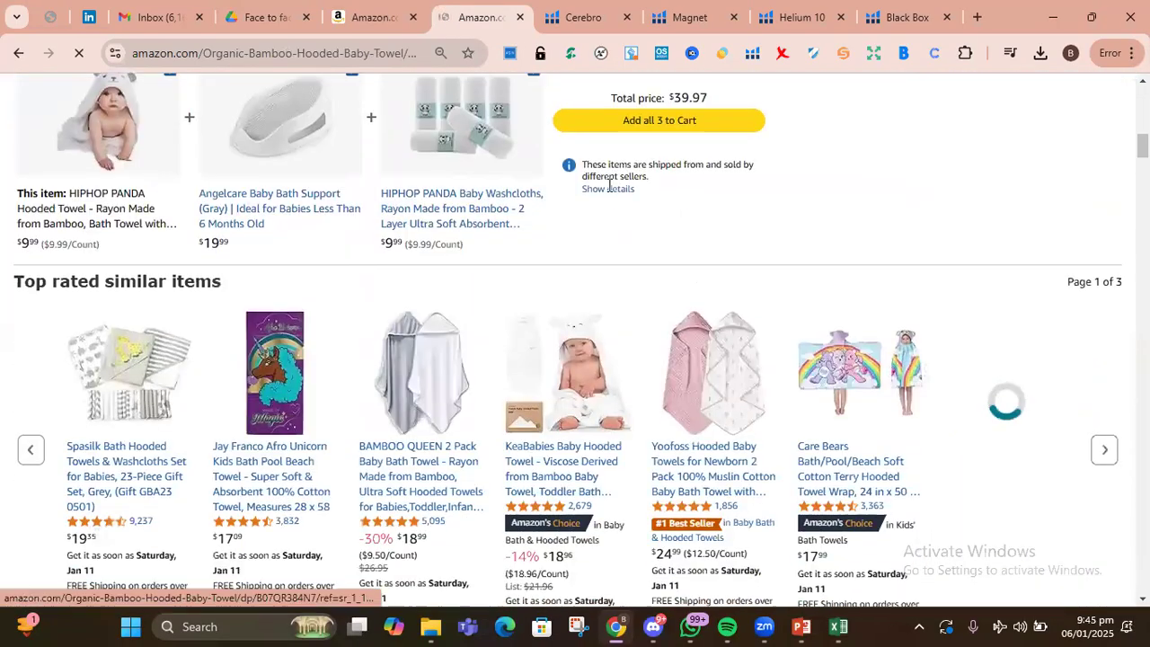
pyautogui.scroll(-9, 608, 188)
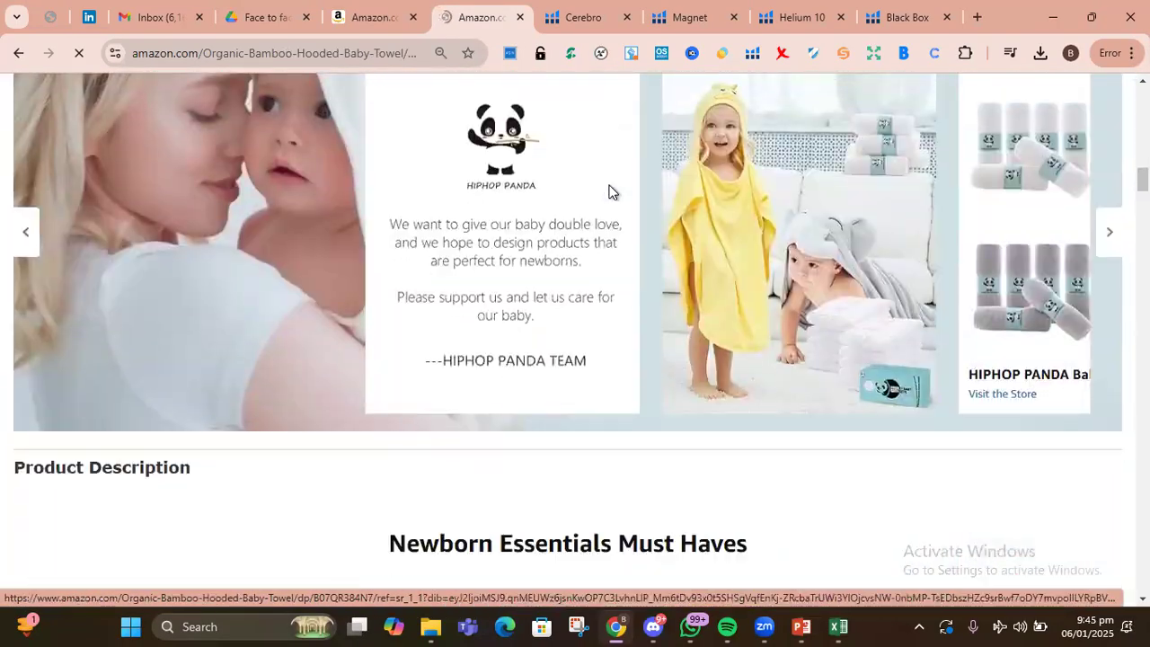
pyautogui.scroll(-10, 608, 191)
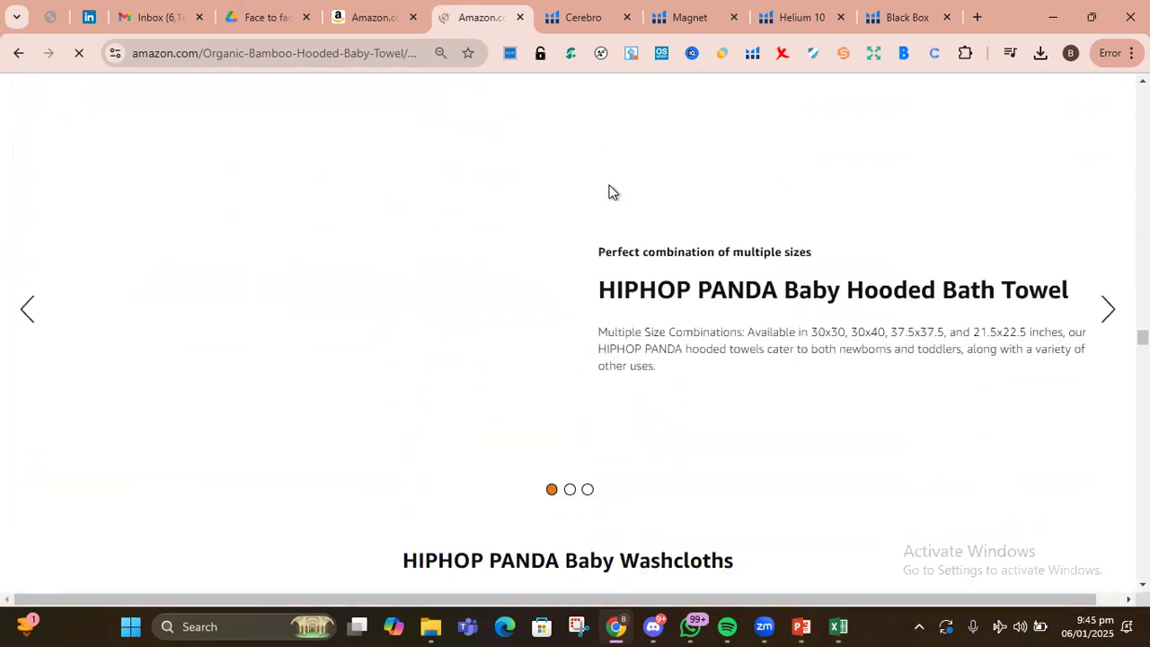
pyautogui.scroll(-8, 608, 191)
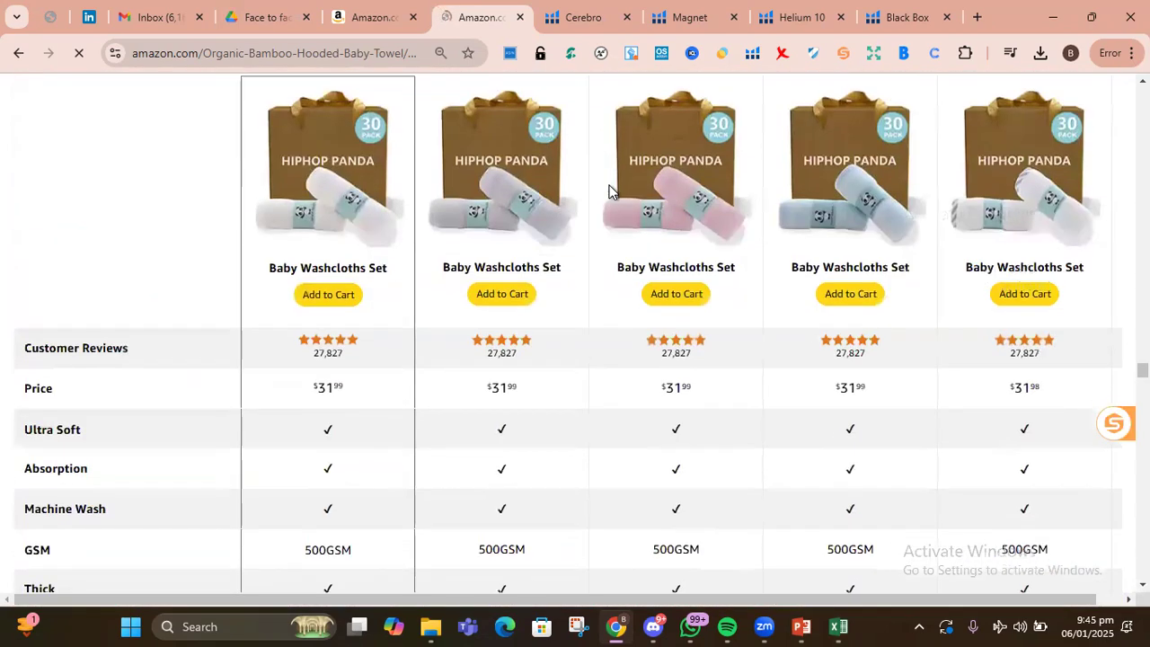
pyautogui.scroll(-10, 608, 190)
pyautogui.scroll(-10, 609, 191)
pyautogui.scroll(-10, 608, 192)
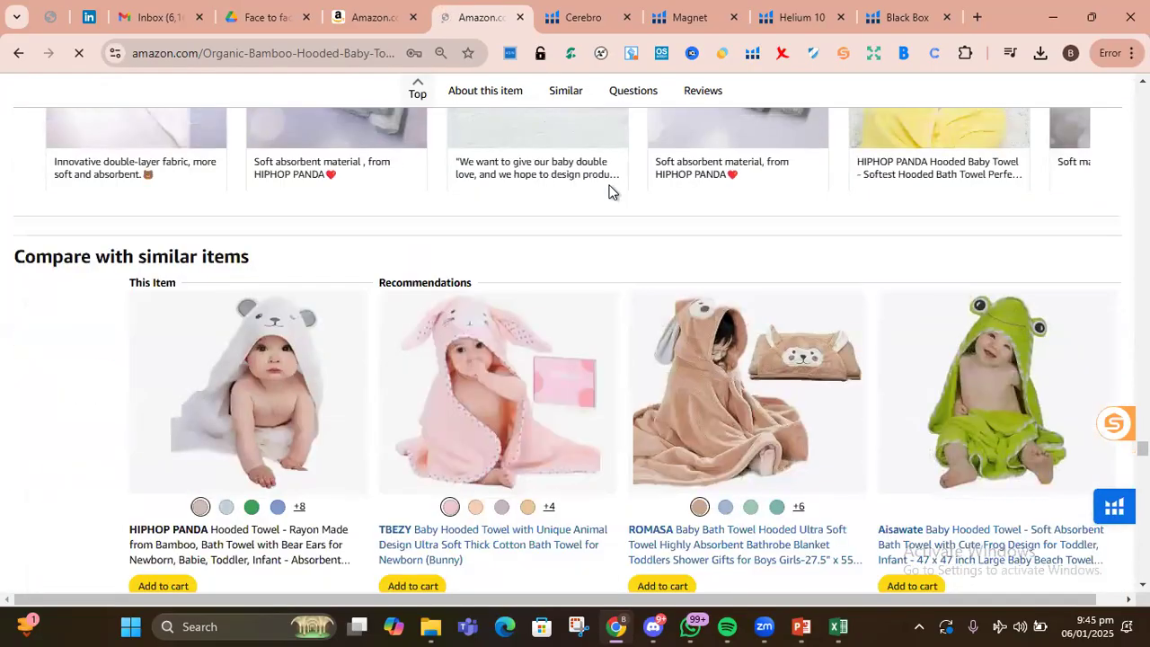
pyautogui.scroll(-5, 608, 191)
pyautogui.scroll(-12, 609, 191)
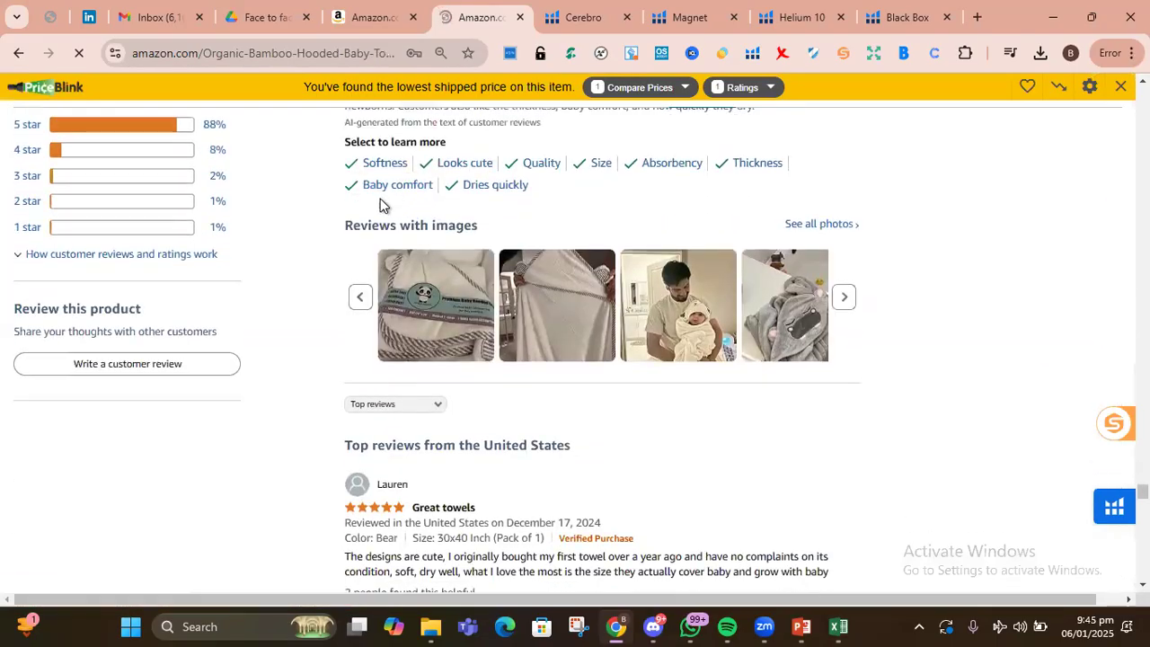
pyautogui.scroll(3, 525, 233)
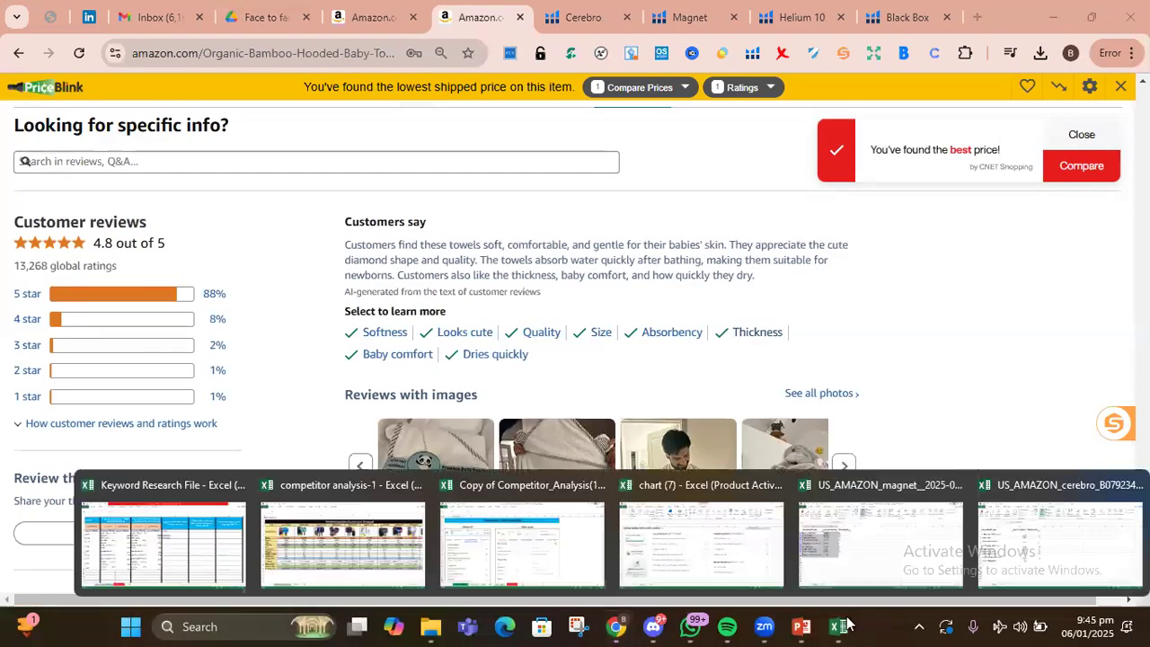
# In the Keyword Research File workbook, enter soft and absorbency in P3:P4 under Problem Solving Keywords.
pyautogui.click(206, 490)
pyautogui.click(843, 197)
pyautogui.write('soft')
pyautogui.press('Return')
pyautogui.write('absorbency')
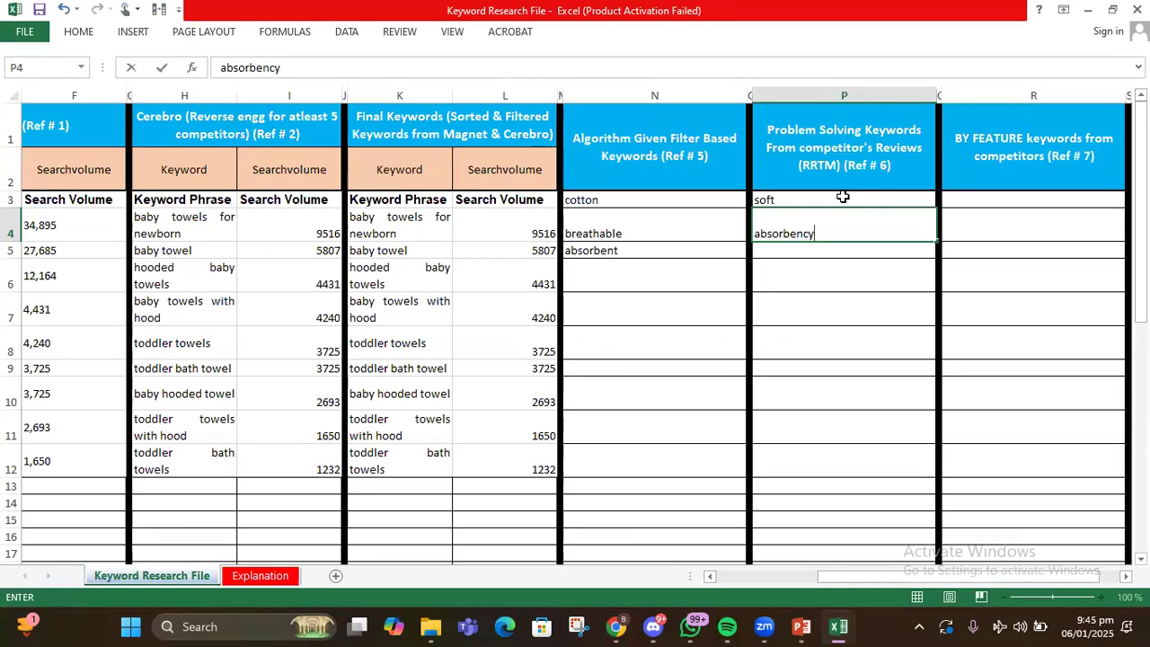
pyautogui.press('Return')
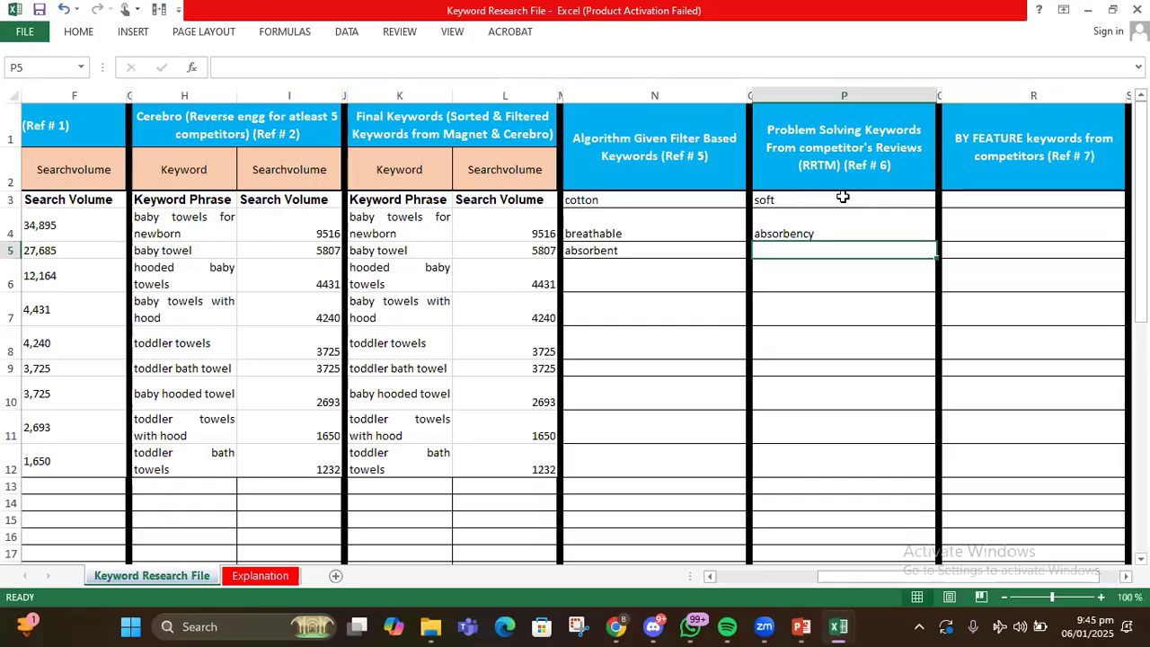
# Add thinkness and value for money in P5:P6 of the Problem Solving Keywords column.
pyautogui.write('think')
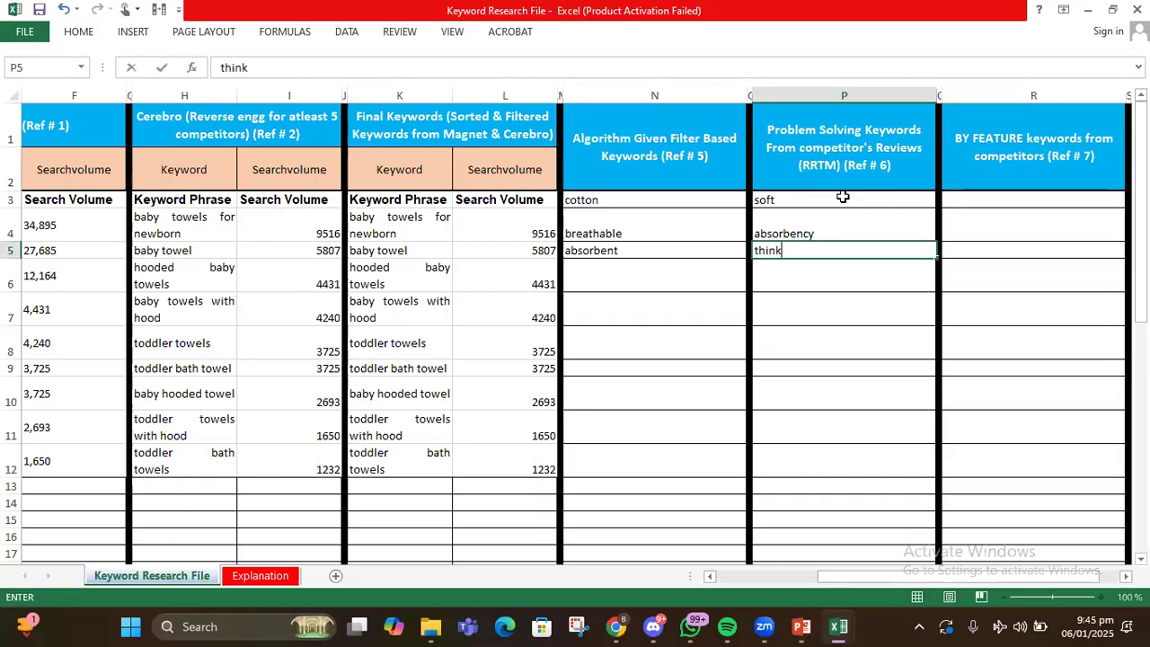
pyautogui.write('ness')
pyautogui.press('Return')
pyautogui.write('v')
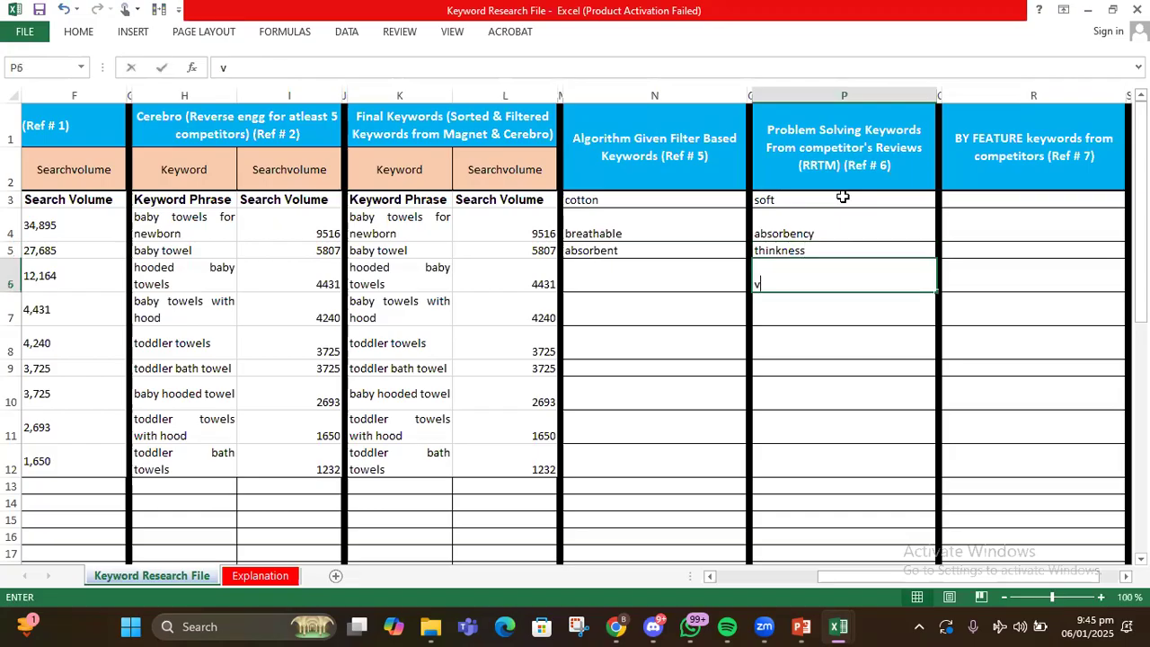
pyautogui.write('alue ')
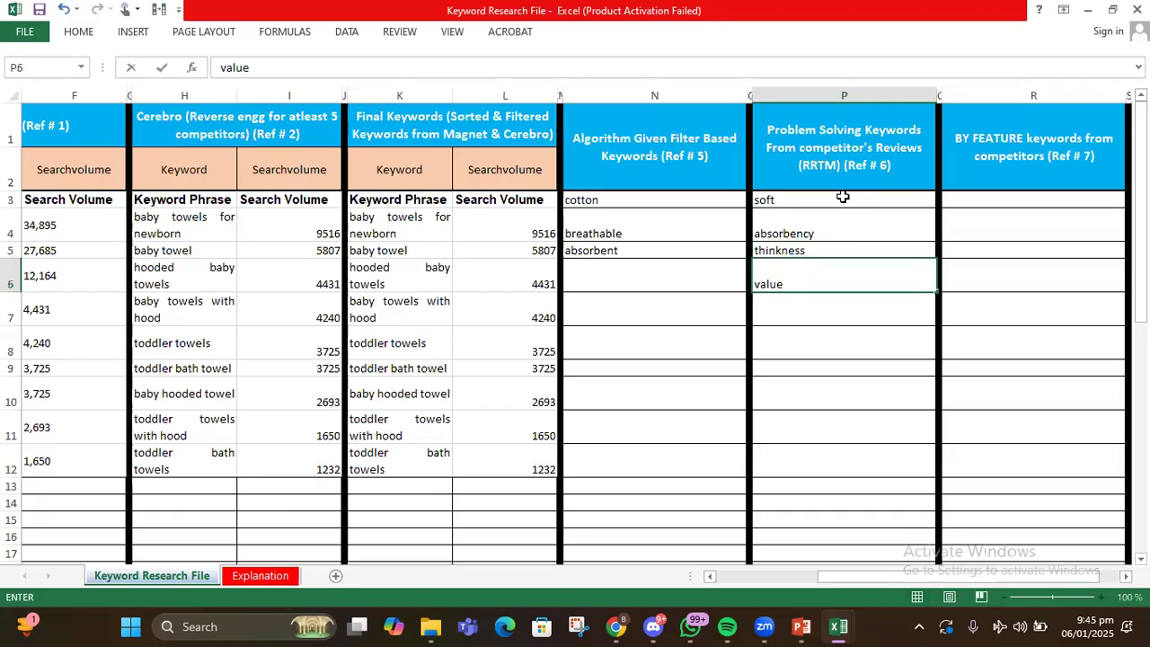
pyautogui.write('for money')
pyautogui.press('Return')
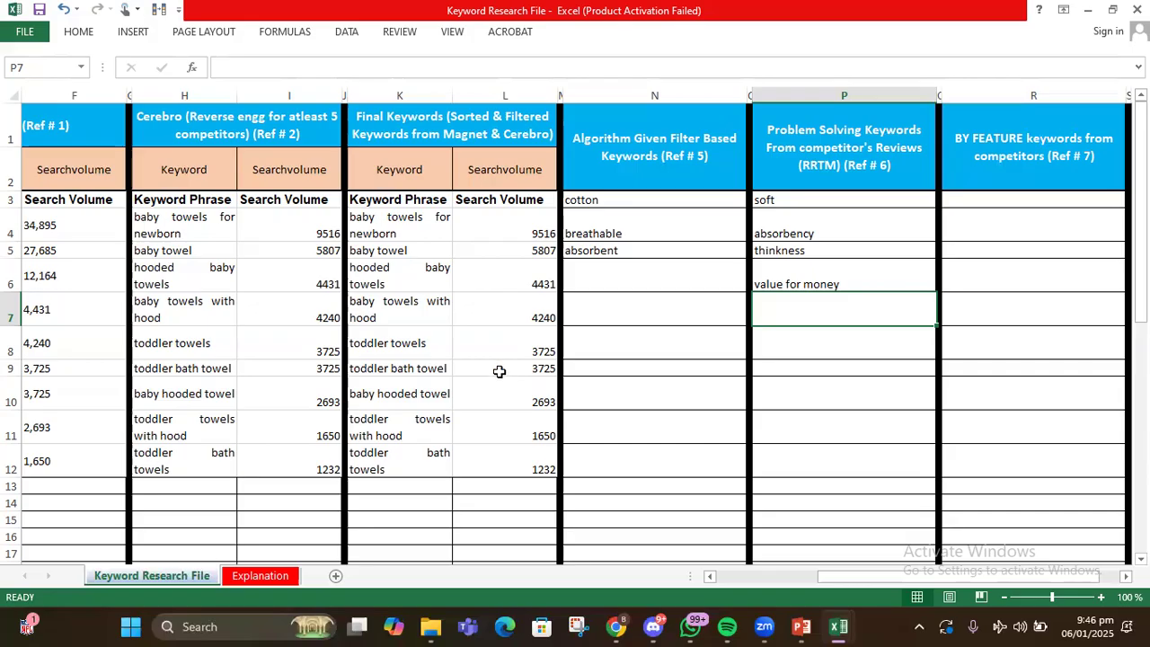
# In File Explorer, open the segmentation workbook from F:\Trainings - Content\FBAM MASTERY\FBAM MASTERY - B10\class-2.
pyautogui.click(429, 627)
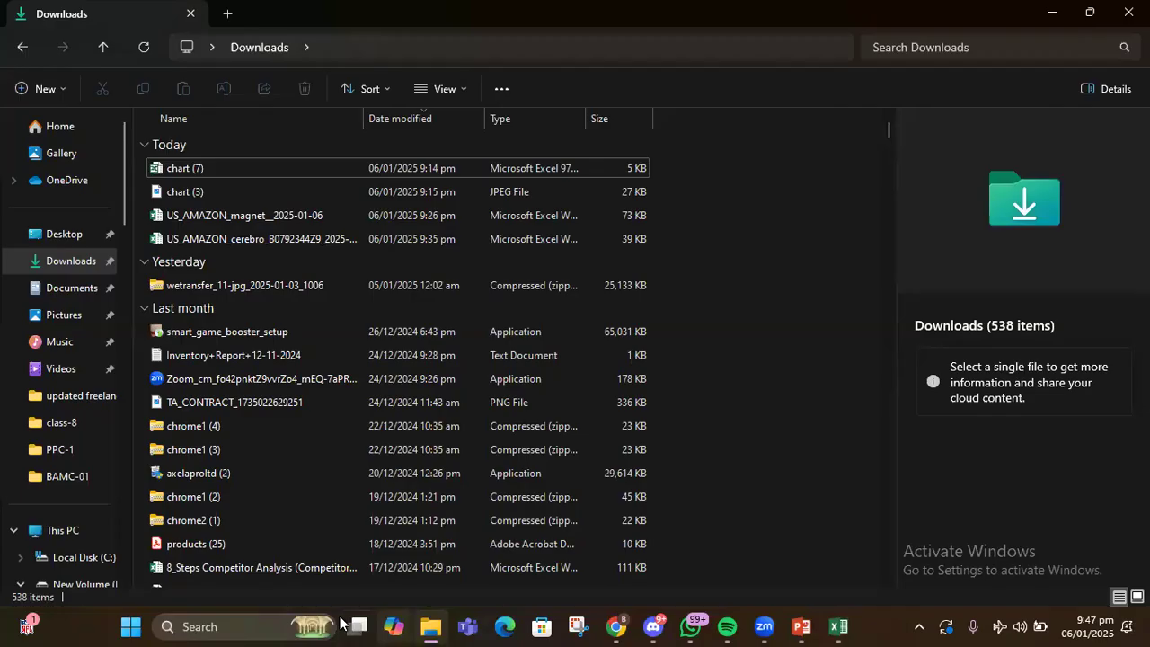
pyautogui.click(97, 582)
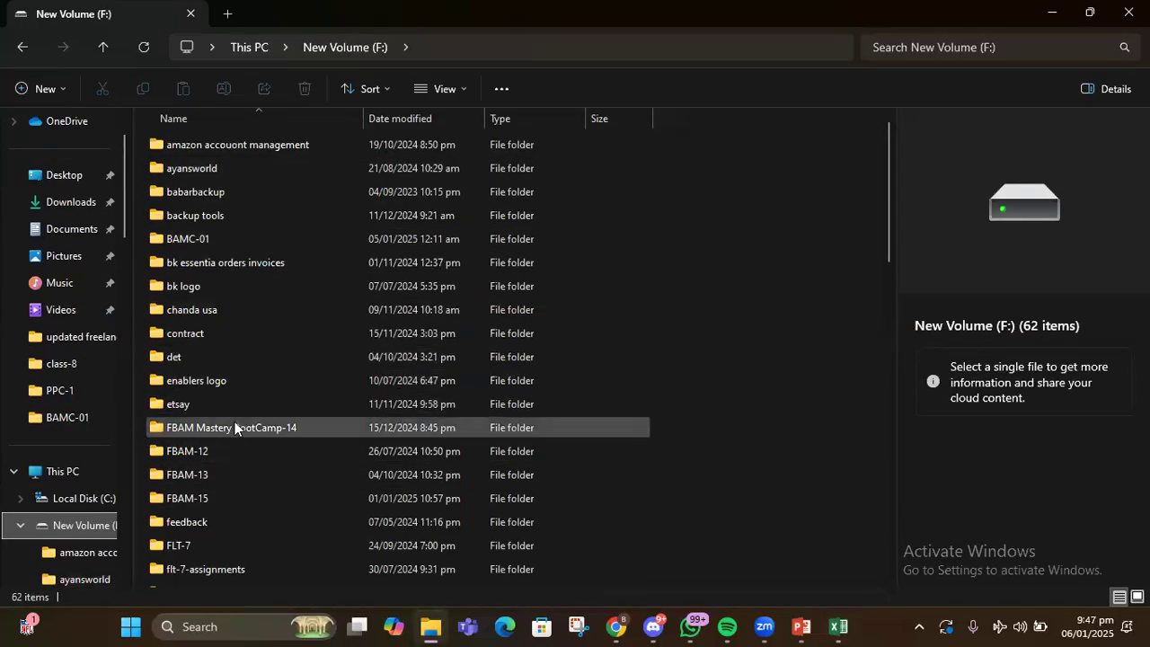
pyautogui.click(229, 262)
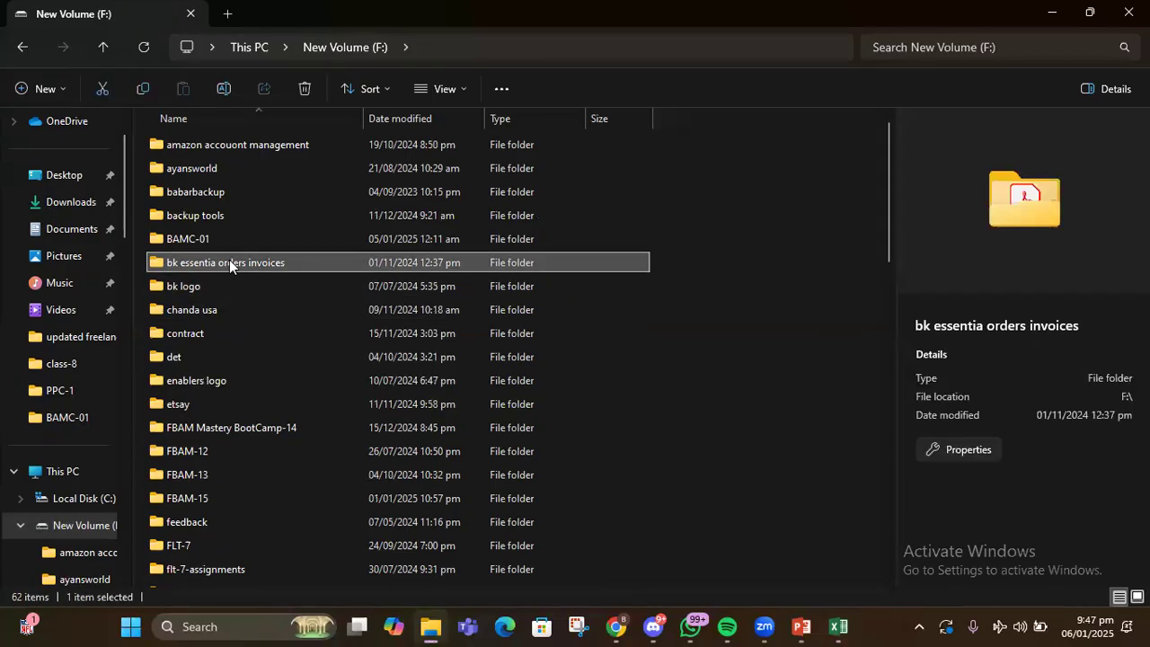
pyautogui.press('t')
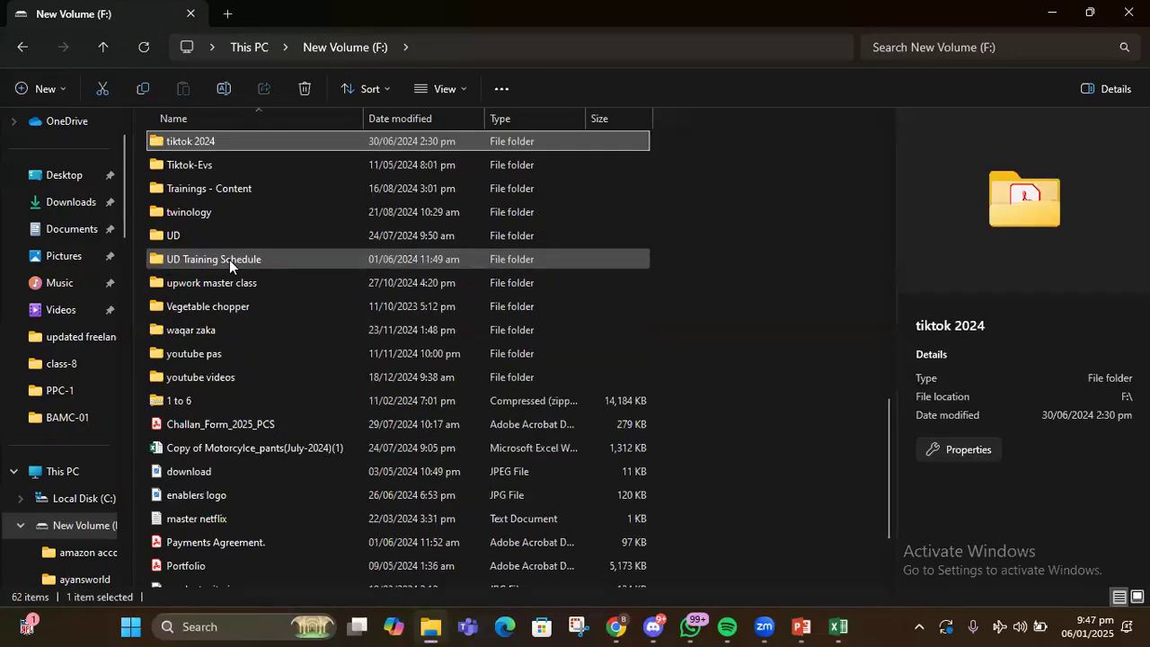
pyautogui.doubleClick(253, 189)
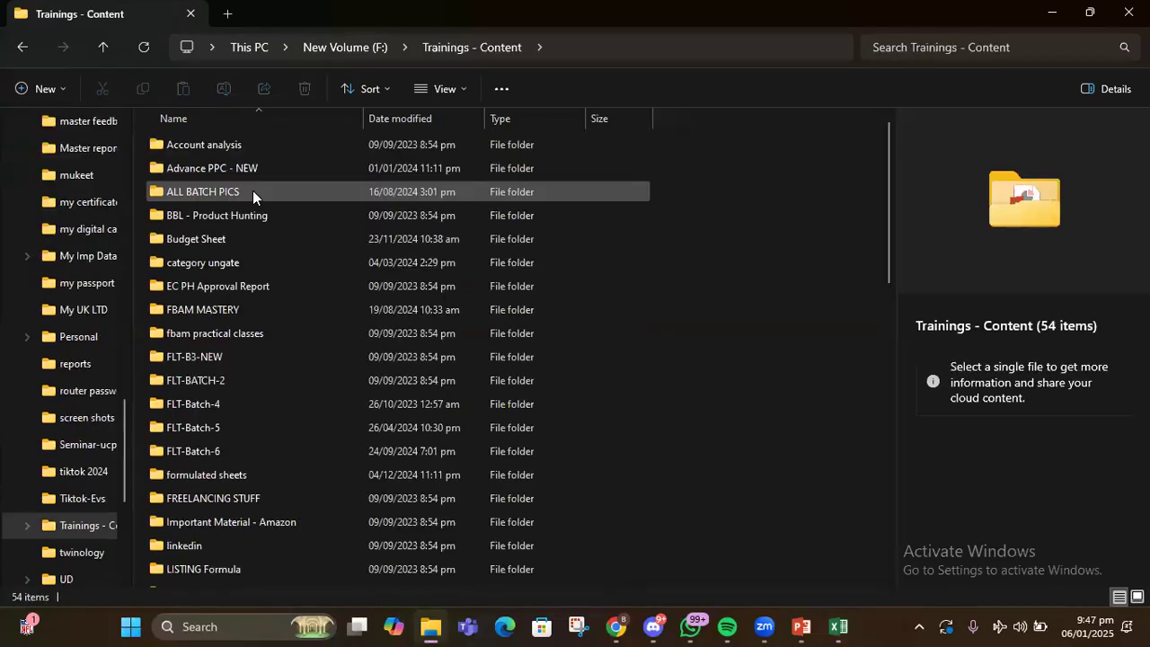
pyautogui.doubleClick(254, 304)
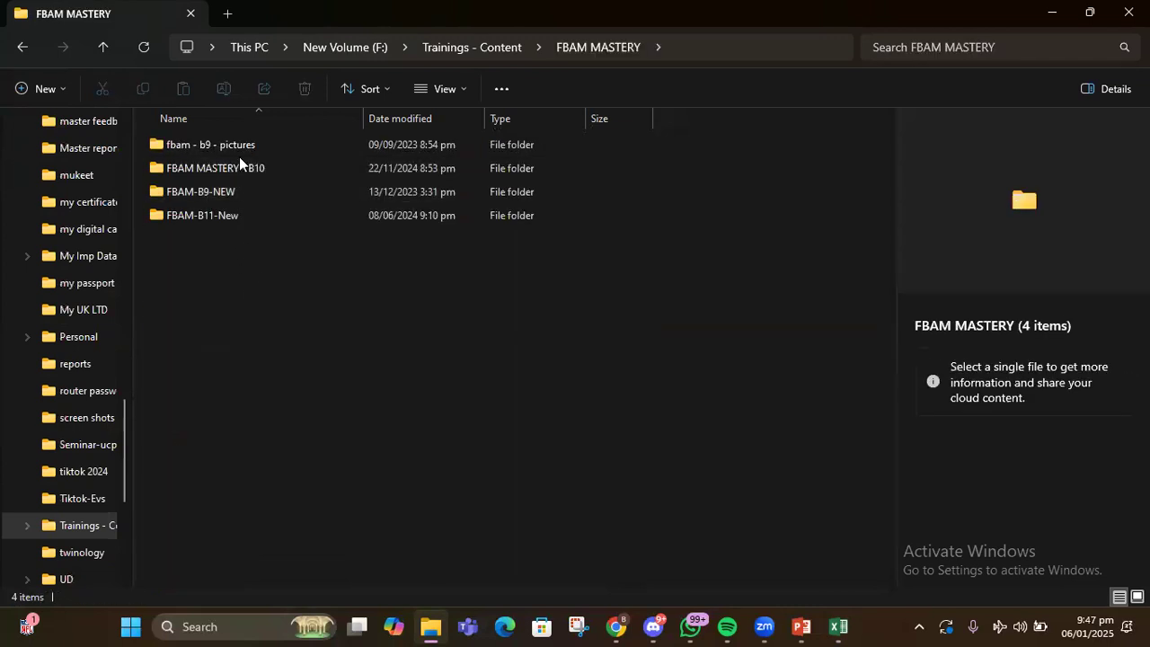
pyautogui.doubleClick(237, 173)
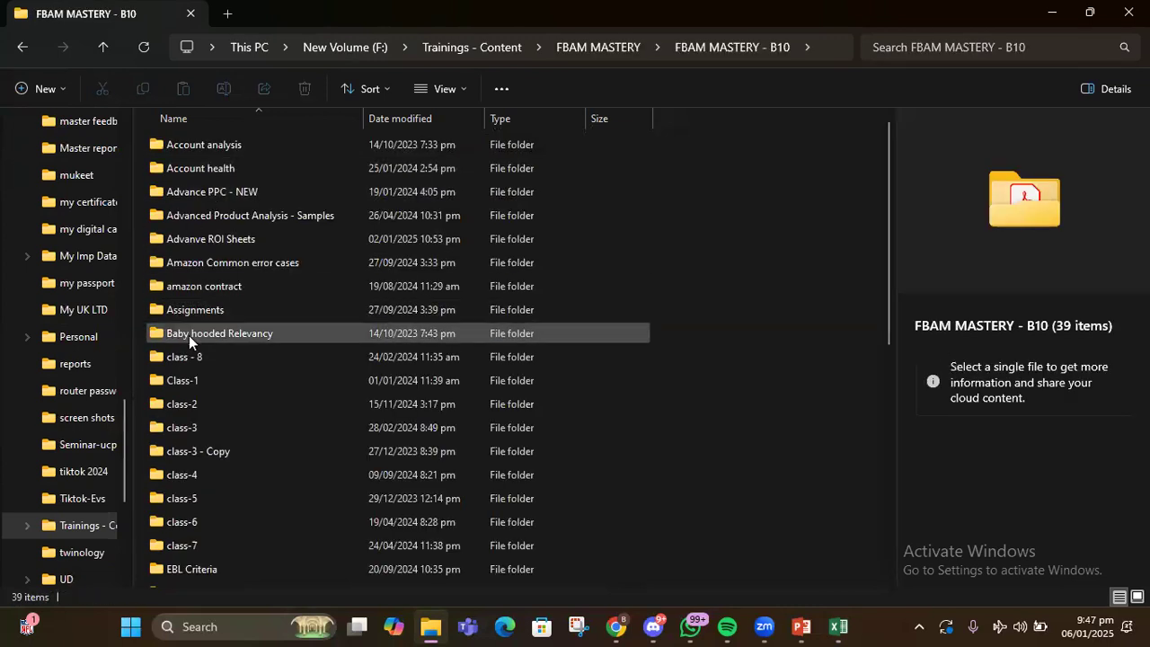
pyautogui.click(195, 404)
pyautogui.doubleClick(195, 405)
pyautogui.doubleClick(228, 235)
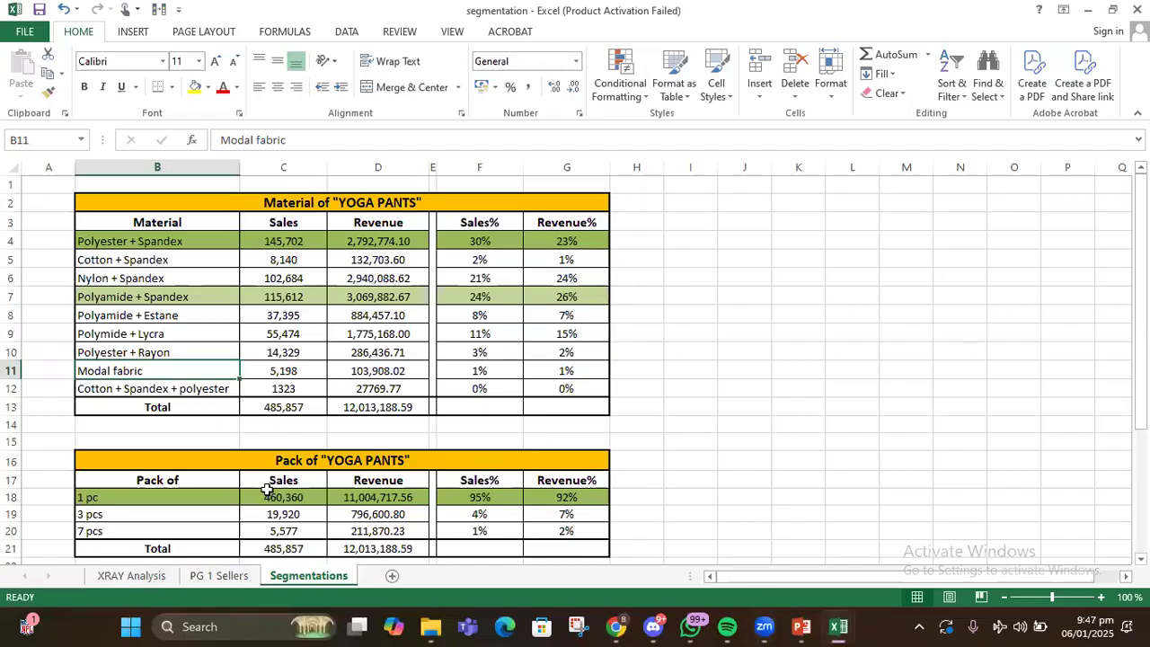
# Look at the XRAY Analysis sheet and, on Segmentations, highlight the Polyester + Spandex, 1 pc and Leggings rows of the yoga pants tables.
pyautogui.click(164, 575)
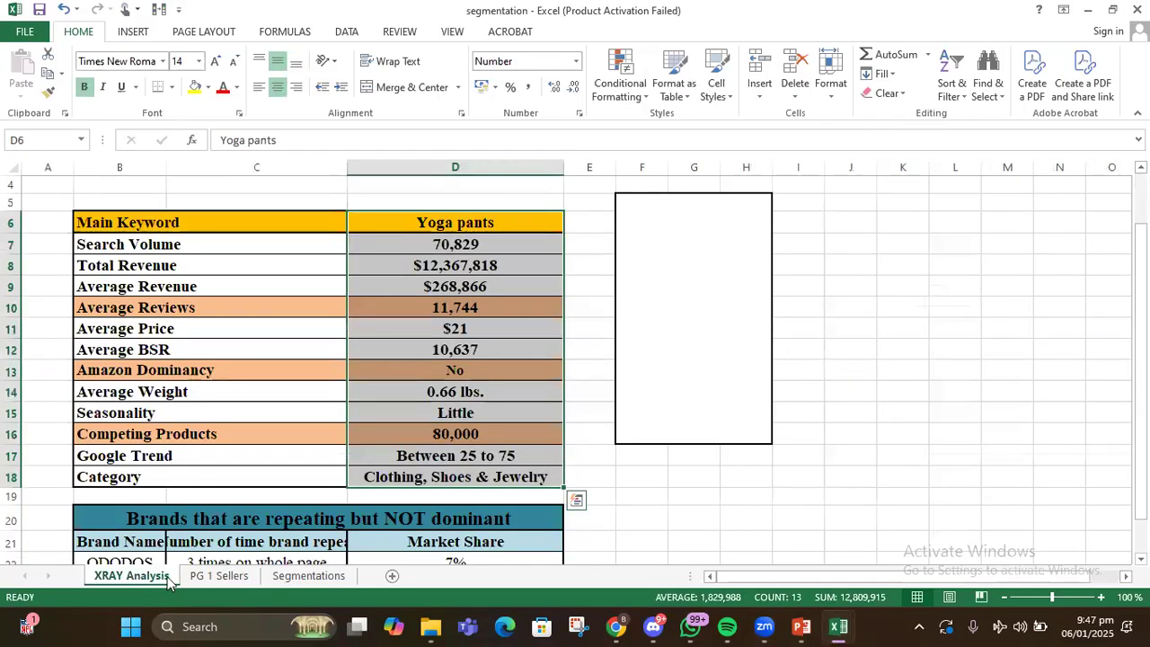
pyautogui.click(281, 578)
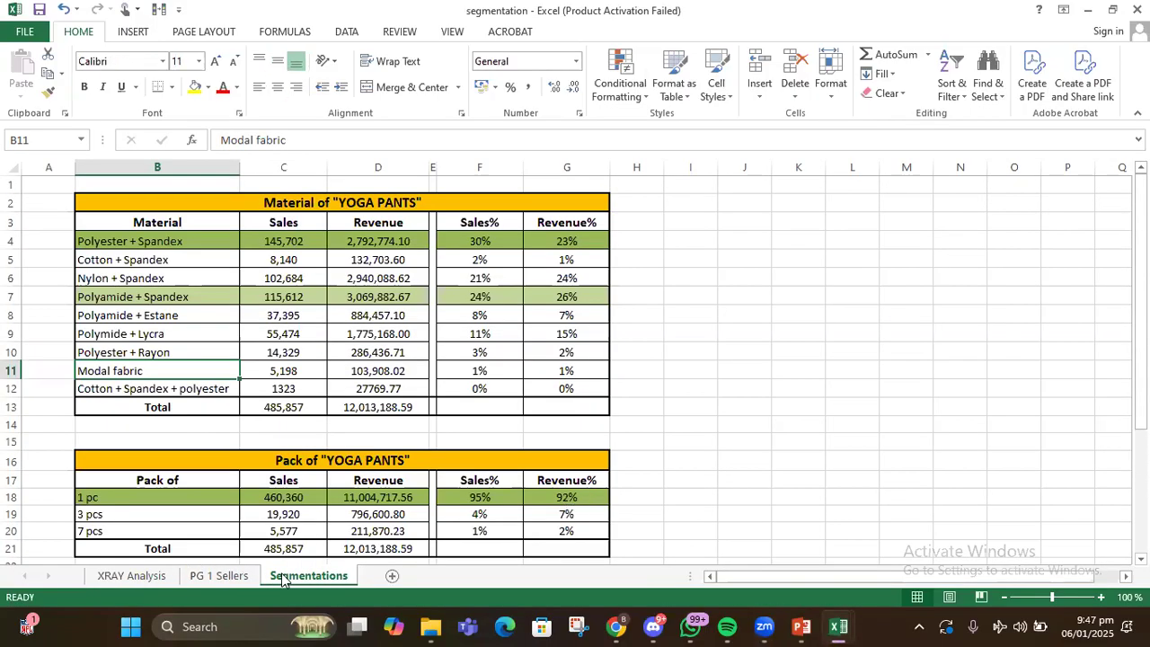
pyautogui.click(171, 239)
pyautogui.moveTo(173, 239); pyautogui.dragTo(575, 239)
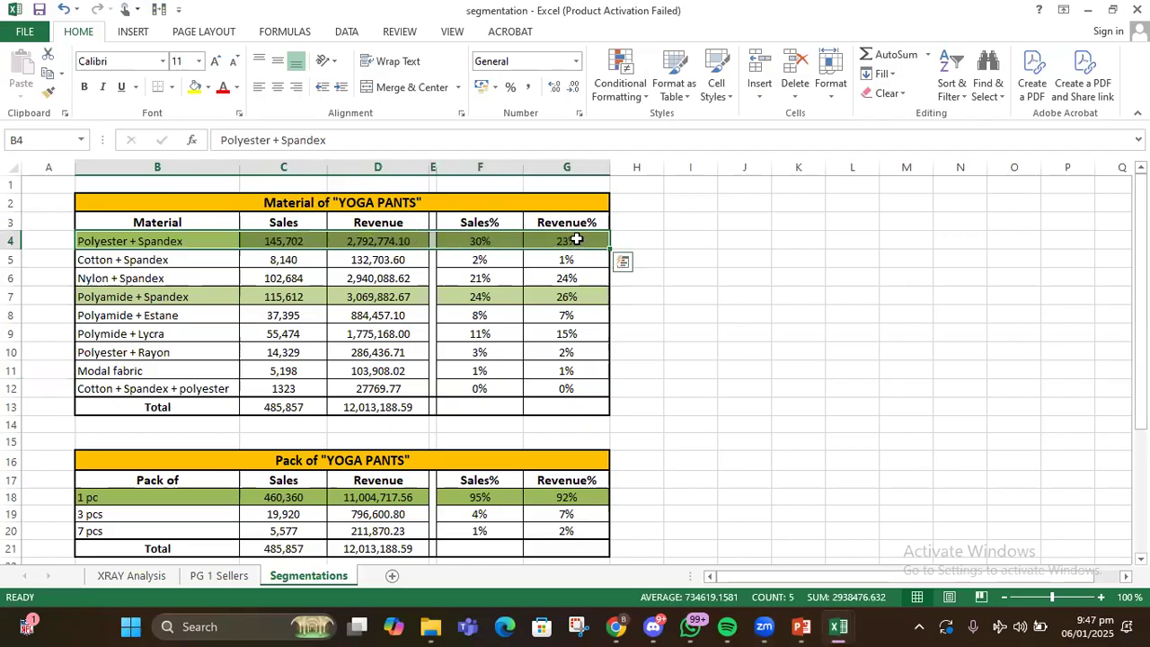
pyautogui.scroll(-1, 576, 239)
pyautogui.moveTo(214, 448); pyautogui.dragTo(566, 431)
pyautogui.scroll(-3, 566, 432)
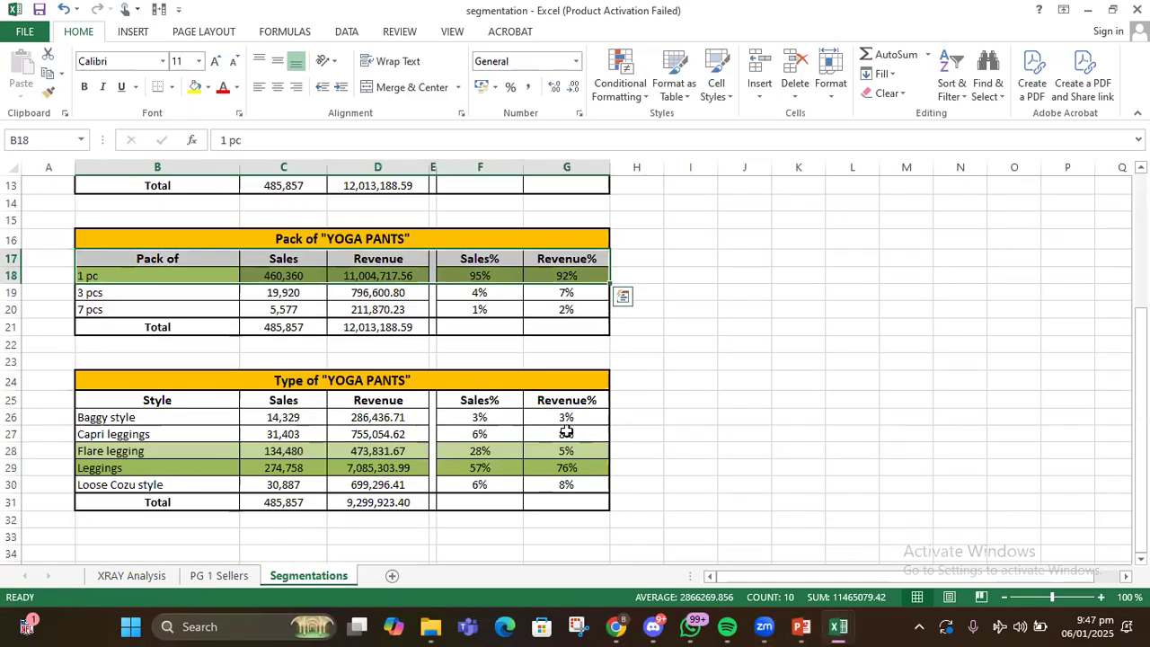
pyautogui.click(233, 467)
pyautogui.moveTo(233, 466); pyautogui.dragTo(530, 465)
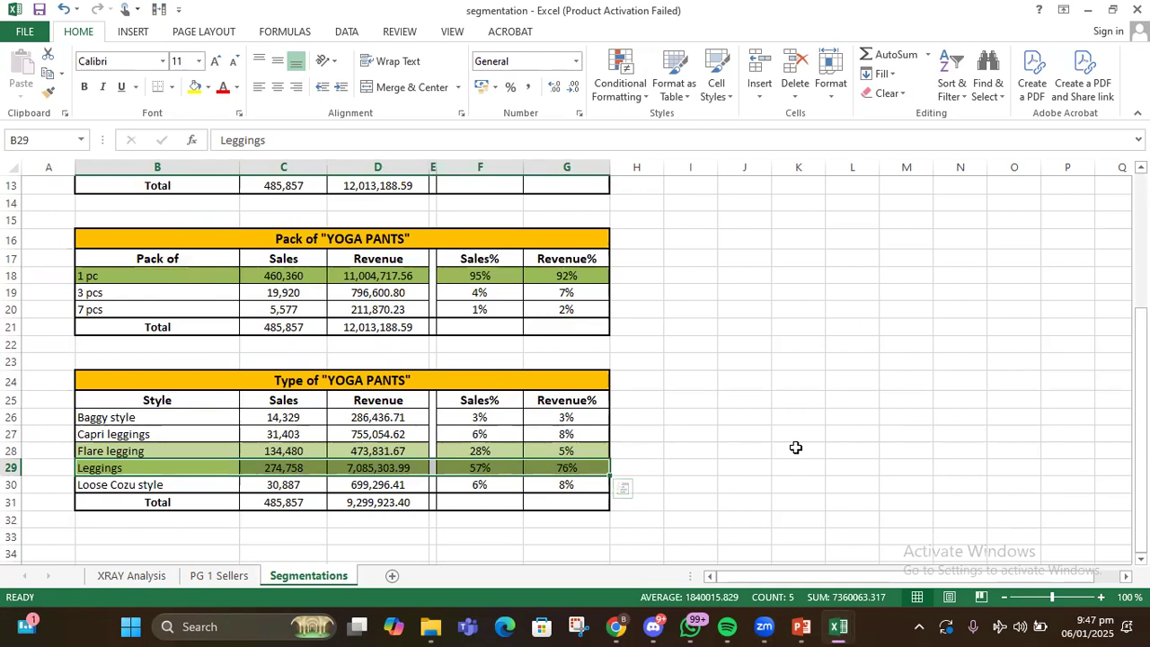
# Compare the PG 1 Sellers sheet with Segmentations, and return to the Keyword Research File workbook to select P5.
pyautogui.scroll(2, 794, 447)
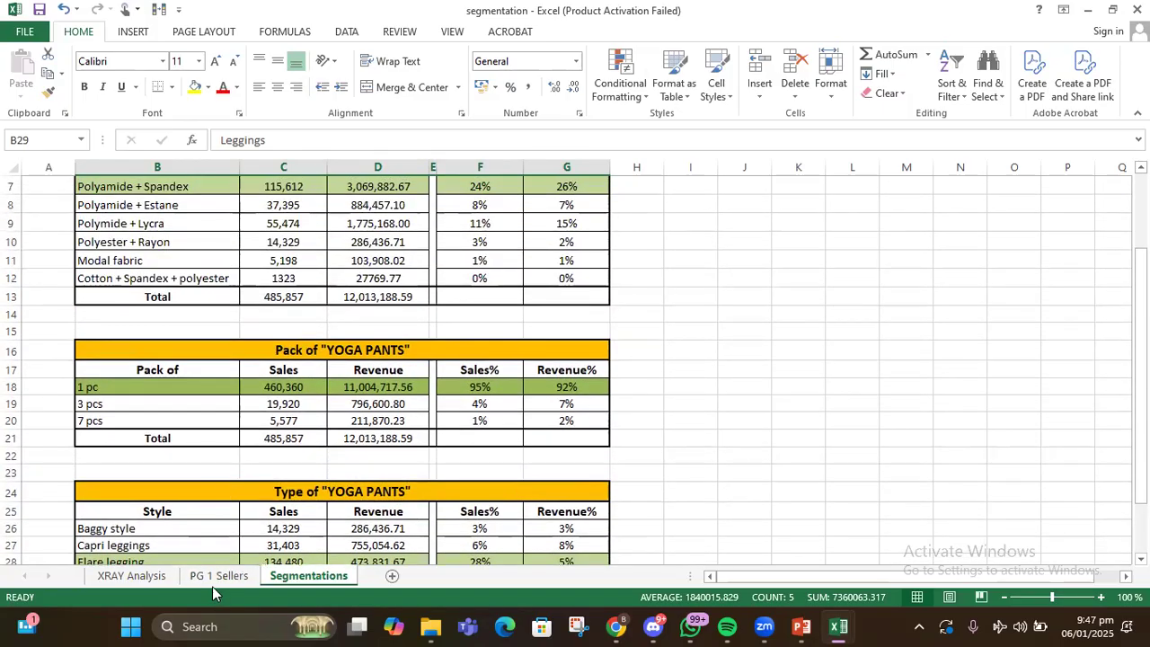
pyautogui.click(208, 583)
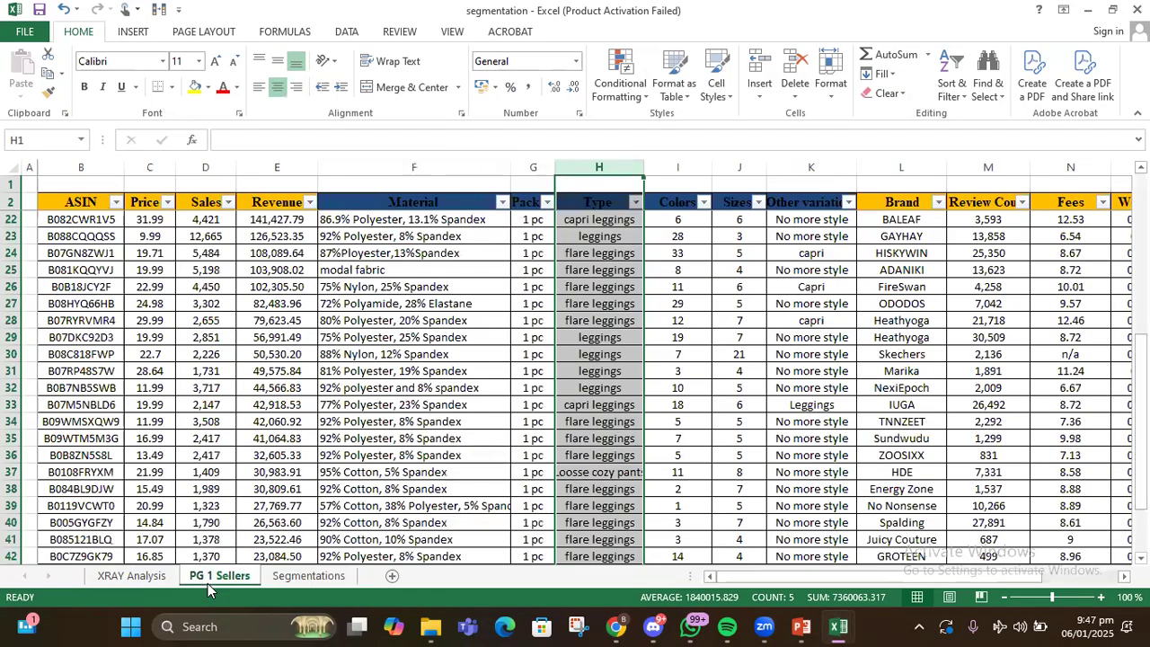
pyautogui.click(289, 579)
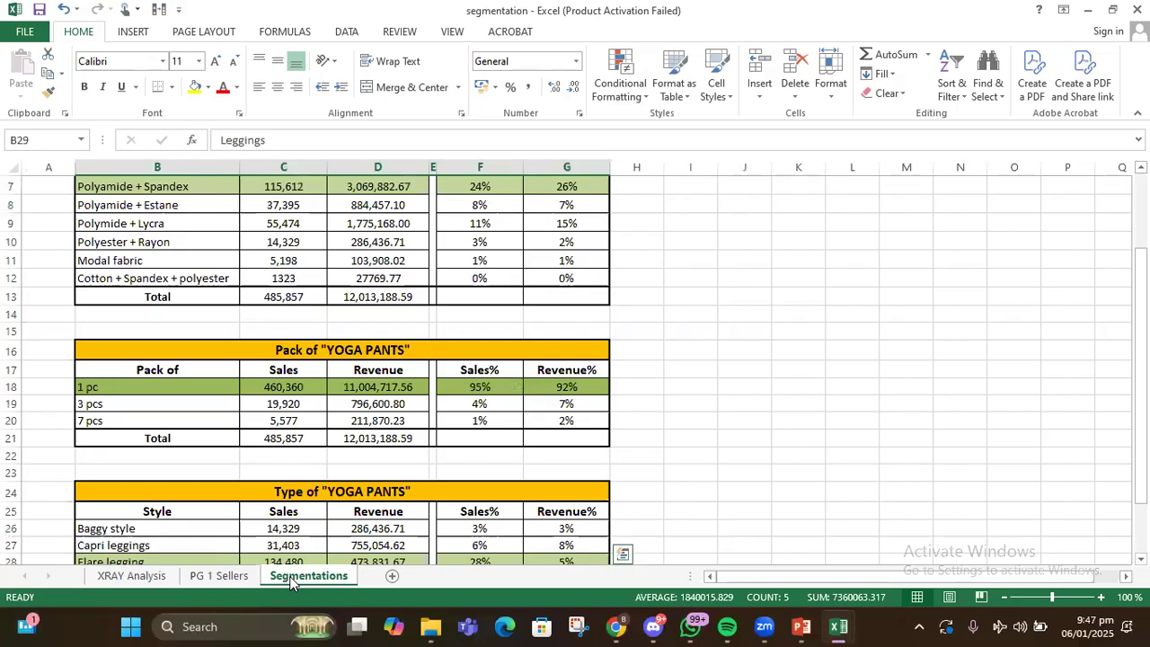
pyautogui.click(1087, 16)
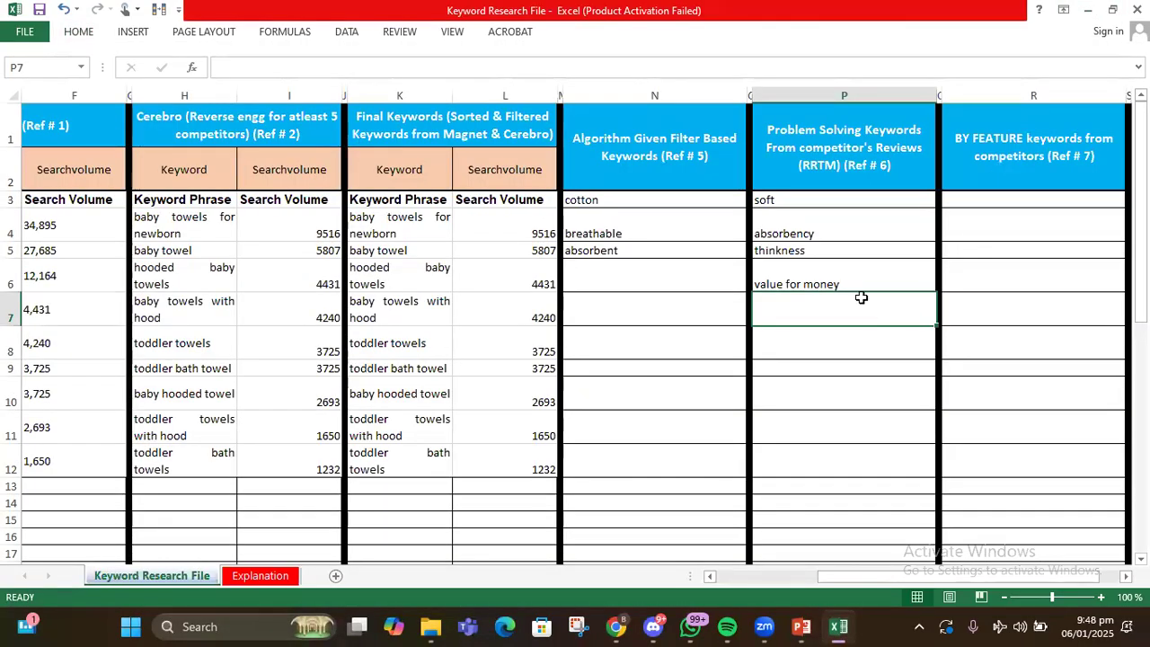
pyautogui.click(806, 250)
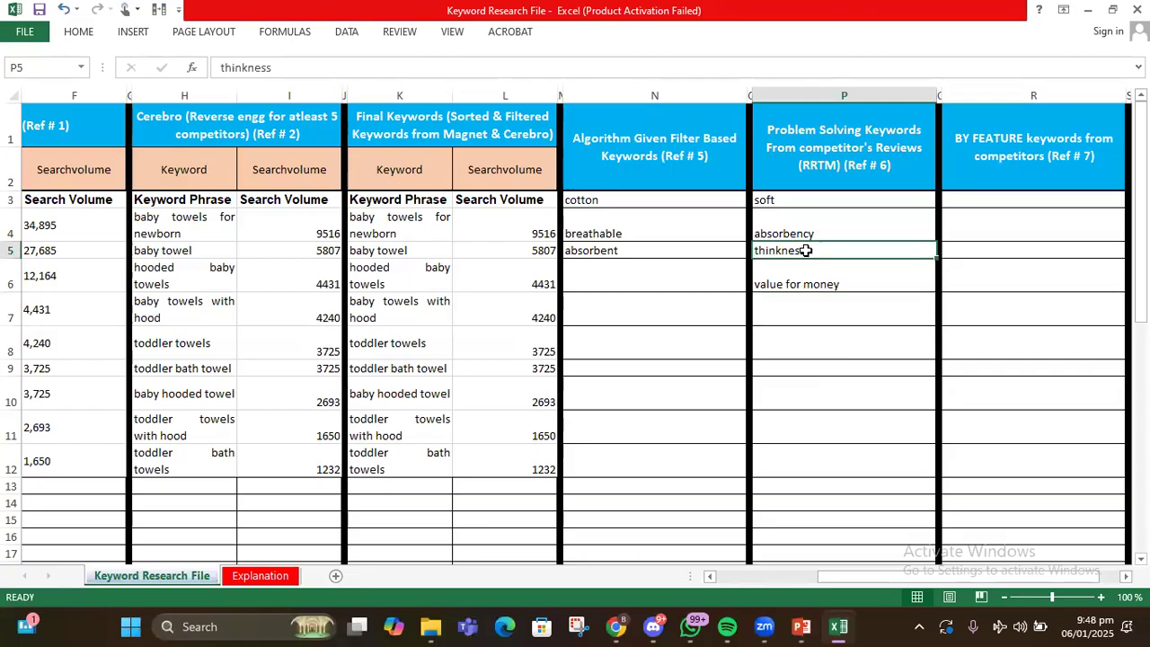
# In the Class 7 Listing Creation presentation, review slides 18 and 19 on review-based problem solving keywords and BY FEATURE keywords.
pyautogui.click(800, 626)
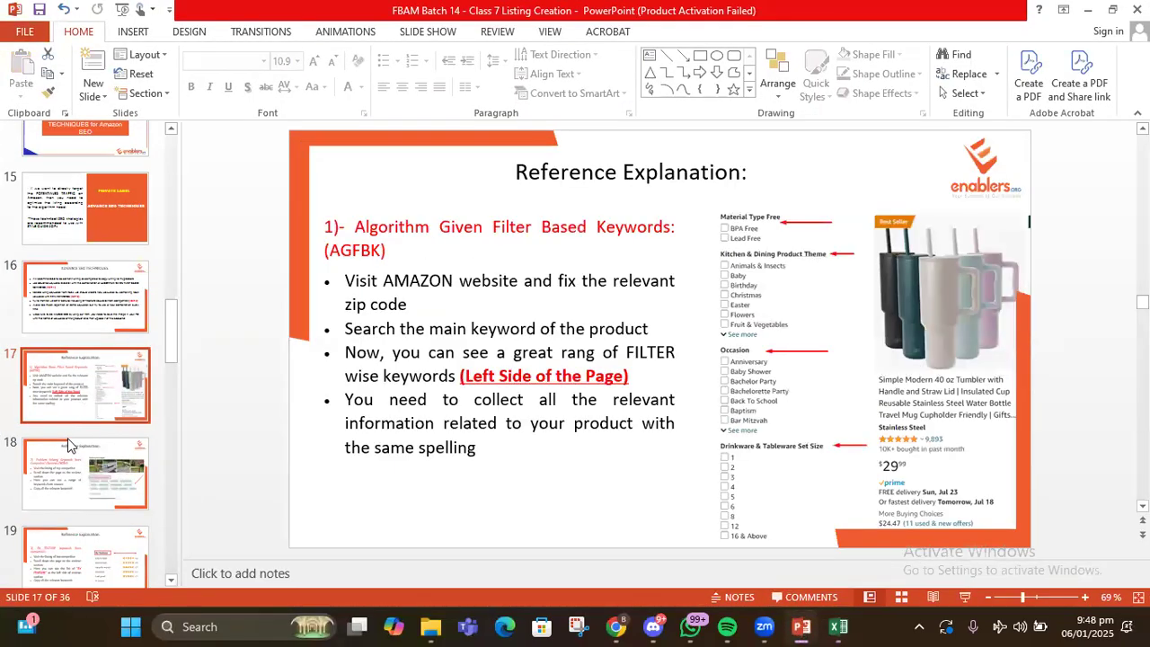
pyautogui.click(68, 443)
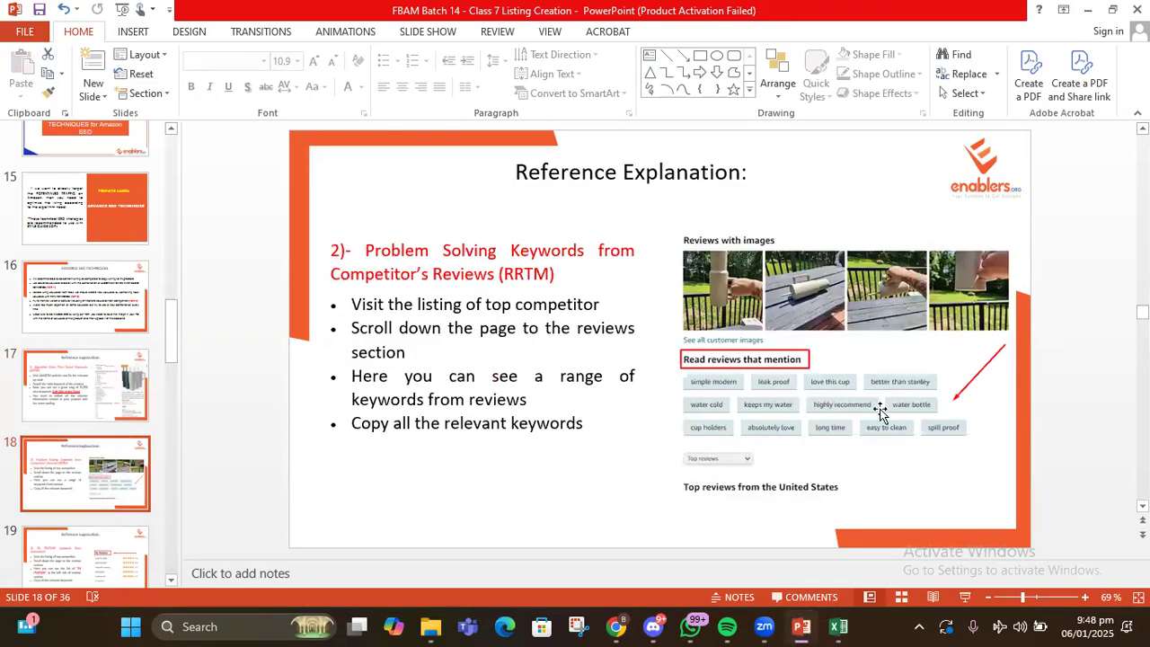
pyautogui.scroll(-2, 219, 406)
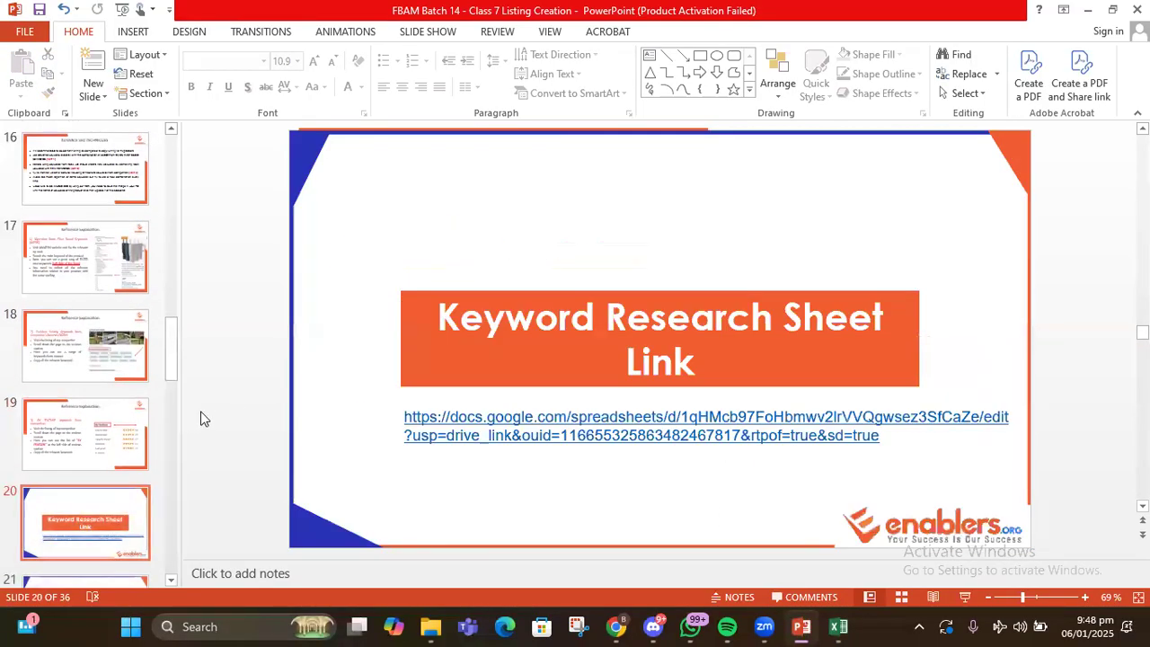
pyautogui.click(140, 419)
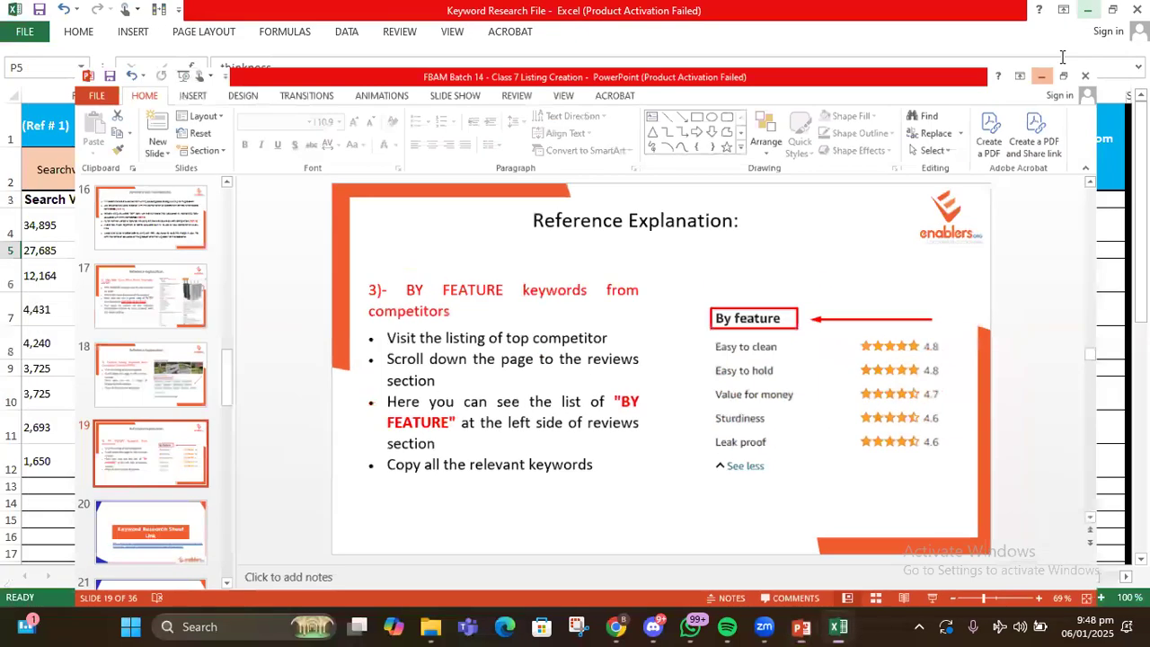
pyautogui.click(1087, 10)
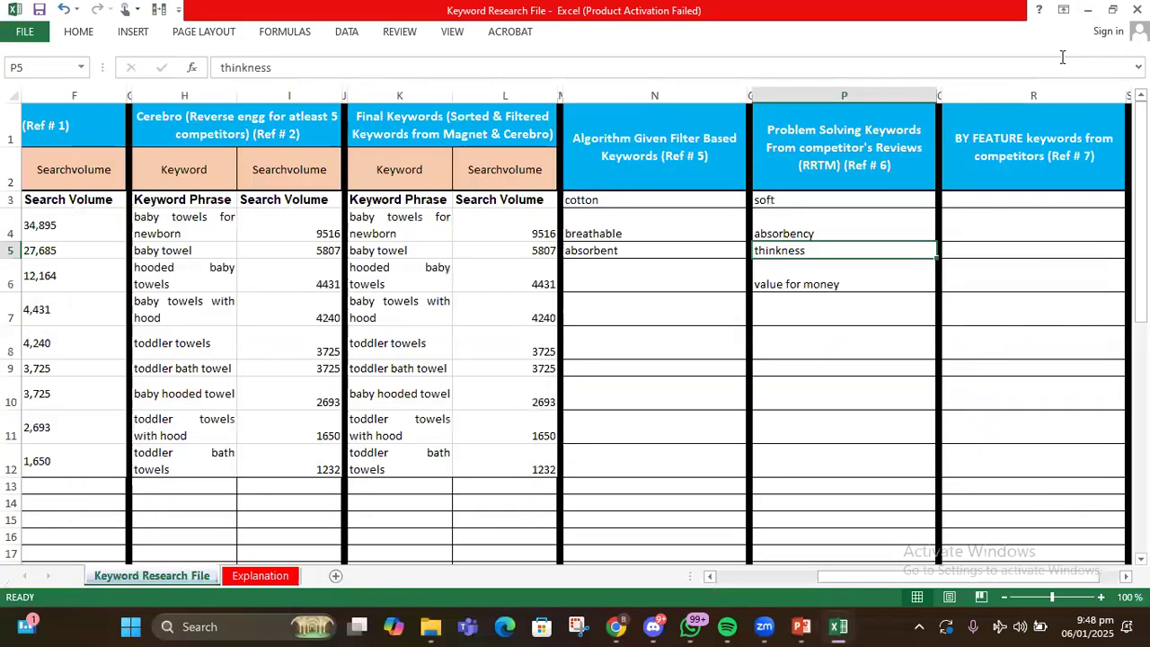
# Switch to Chrome and open ChatGPT in a new browser tab.
pyautogui.click(1087, 9)
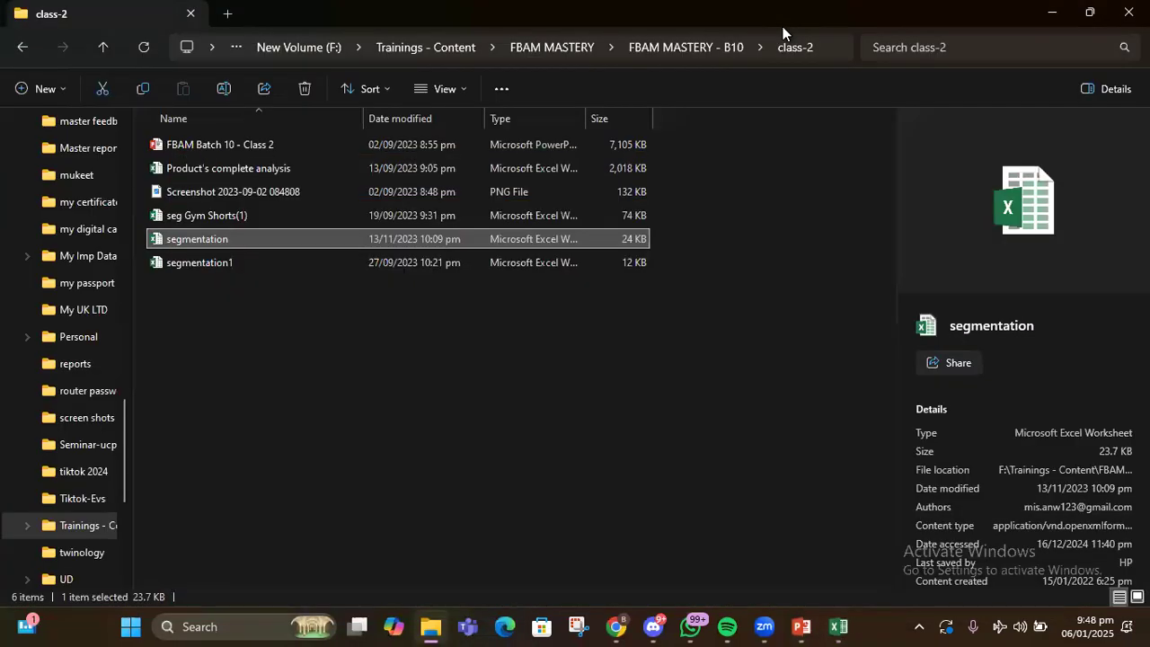
pyautogui.click(1044, 17)
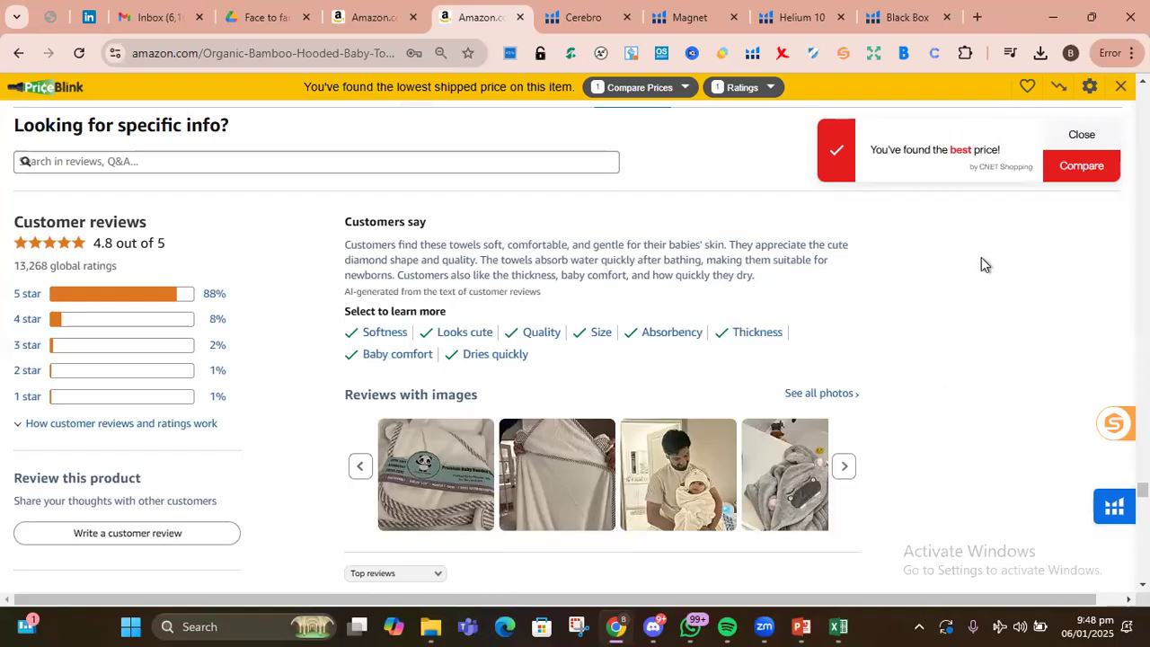
pyautogui.click(978, 22)
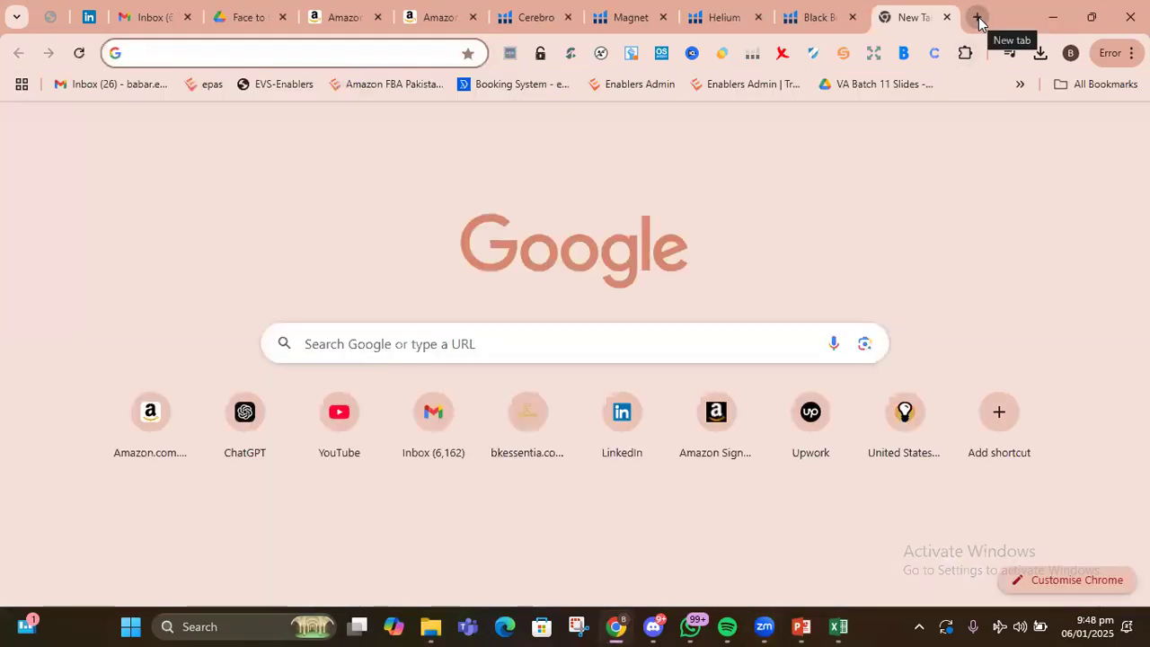
pyautogui.write('chat')
pyautogui.press('Return')
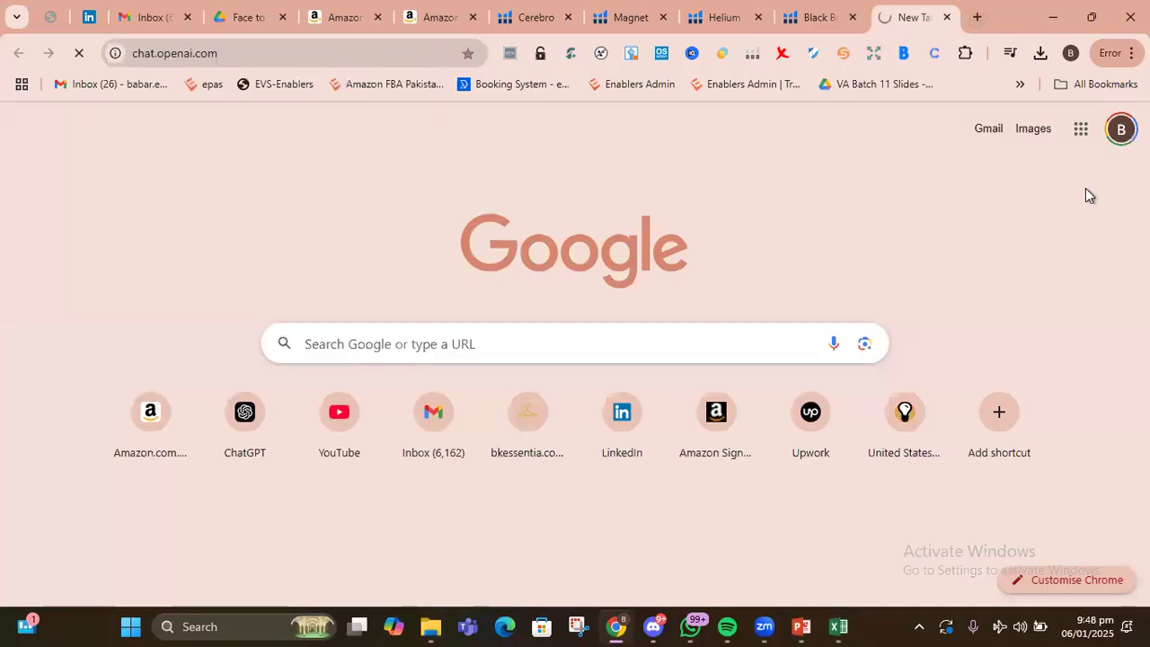
# Highlight the heading "BY FEATURE keywords from competitors" on slide 19 of the presentation, and return to ChatGPT in Chrome.
pyautogui.click(801, 626)
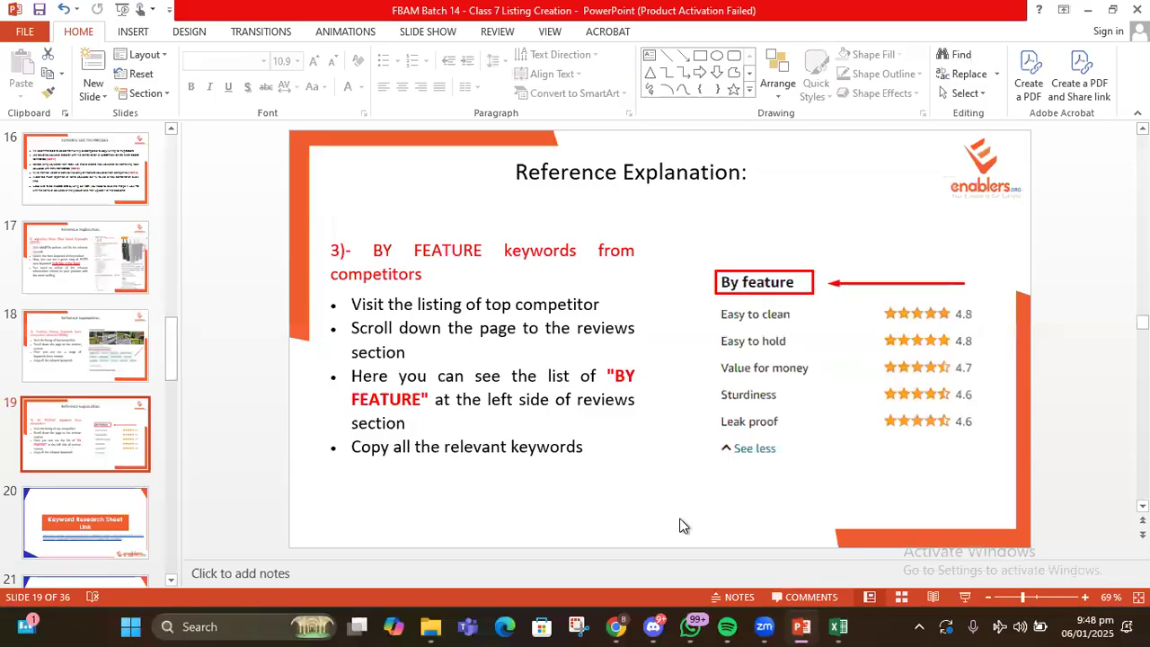
pyautogui.moveTo(376, 251); pyautogui.dragTo(535, 275)
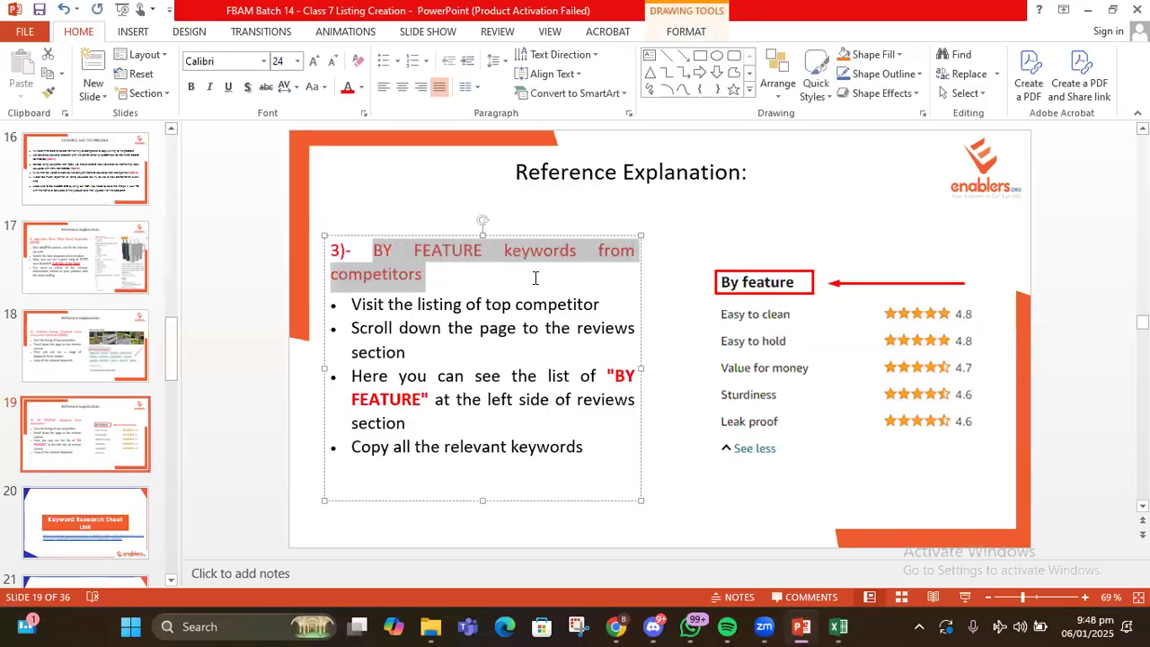
pyautogui.rightClick(486, 260)
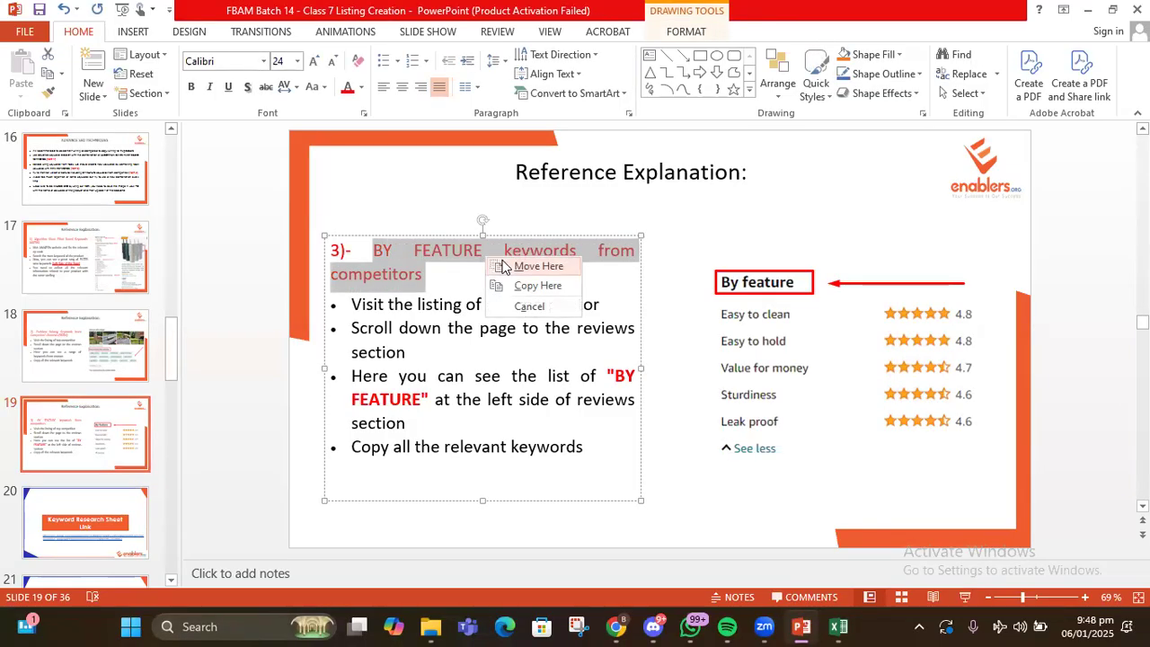
pyautogui.click(500, 288)
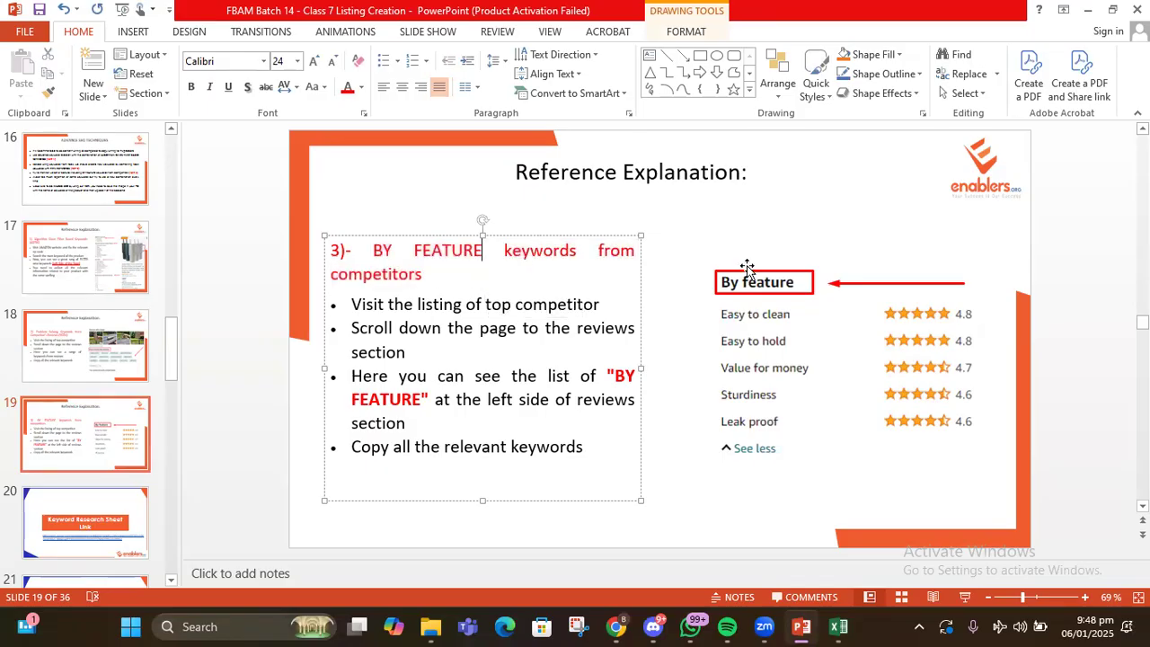
pyautogui.click(1085, 14)
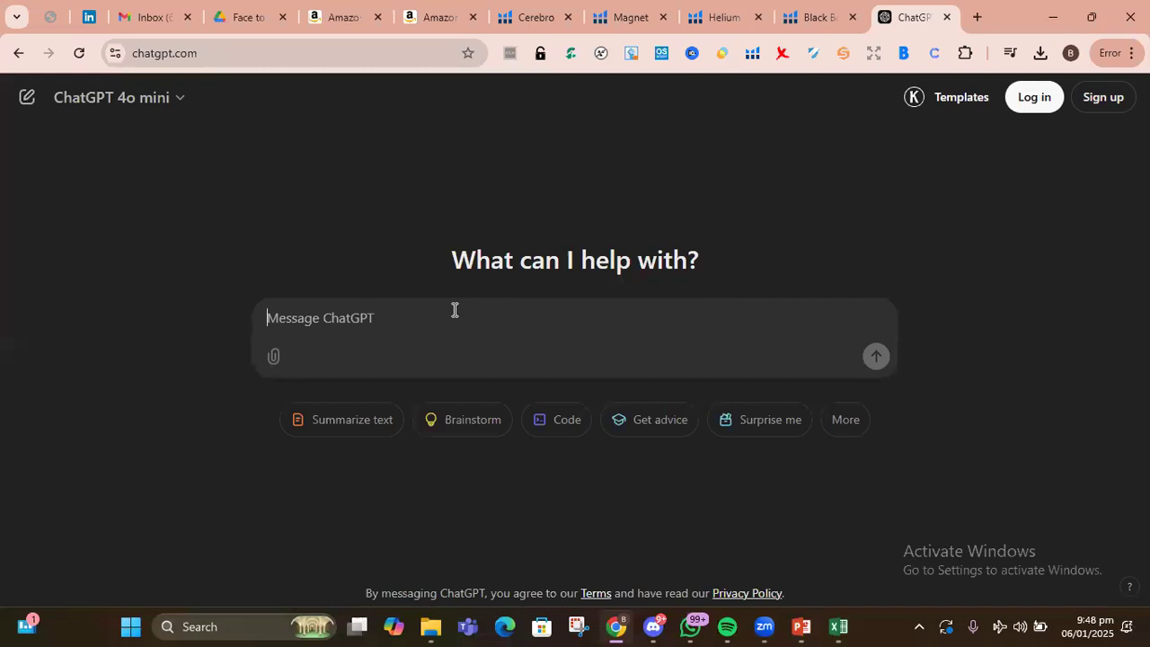
# Ask ChatGPT "please provide by feature keywords for baby hooded towel for amazon".
pyautogui.write('plea')
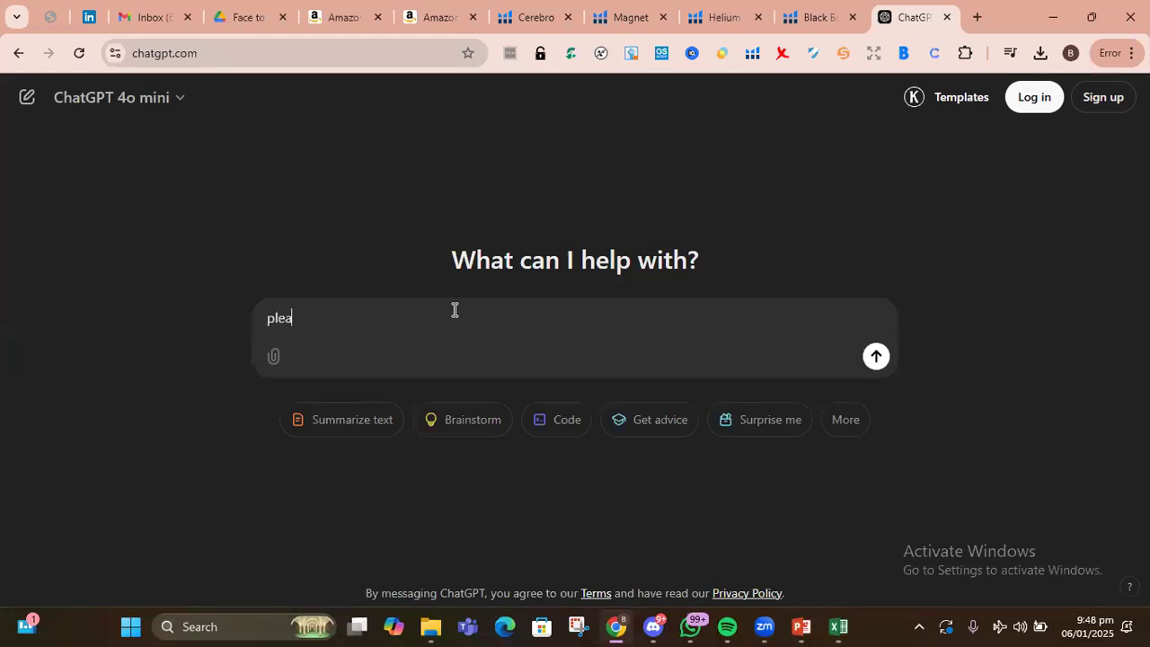
pyautogui.write('se provide by feature ')
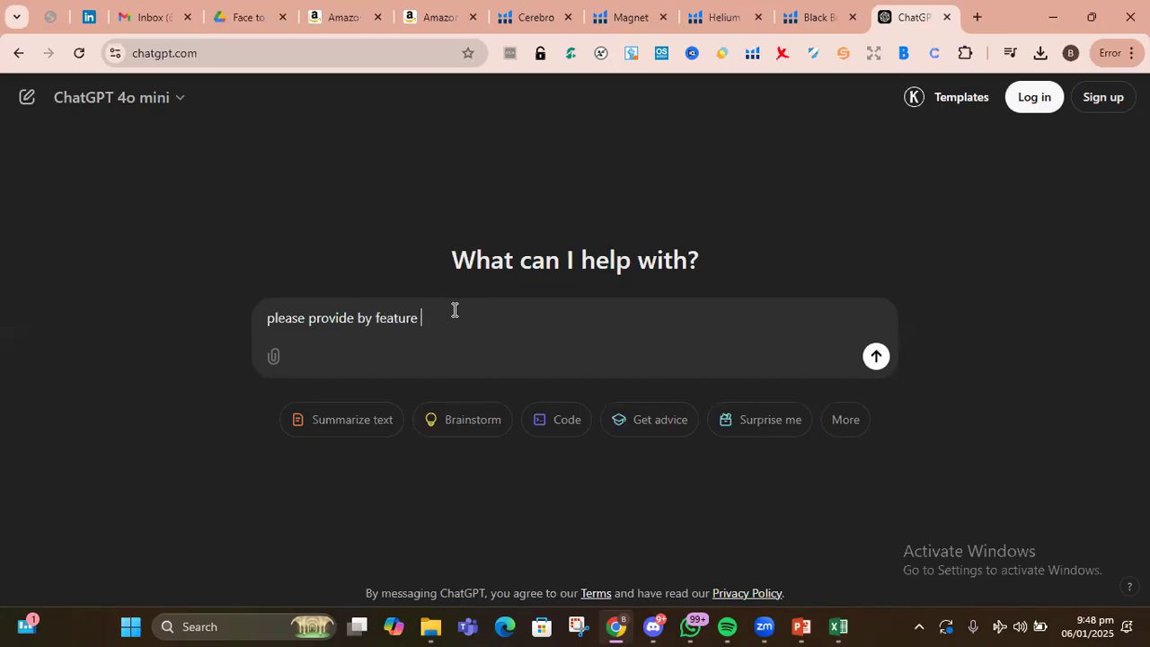
pyautogui.write('keywords for ba')
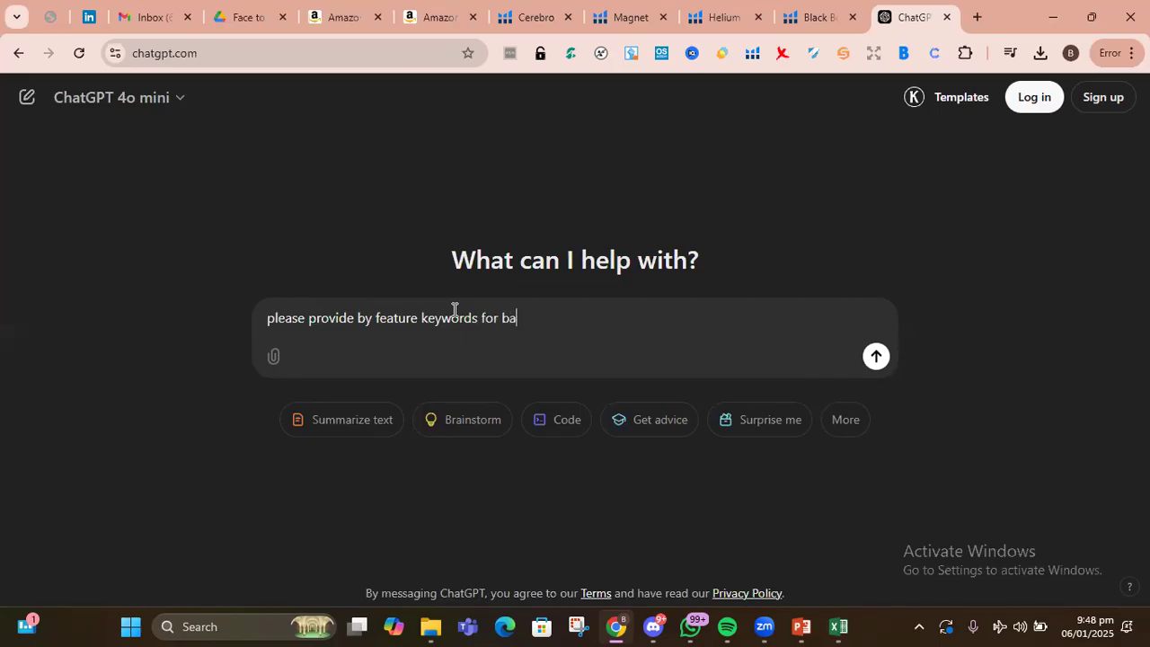
pyautogui.write('by hooded towel')
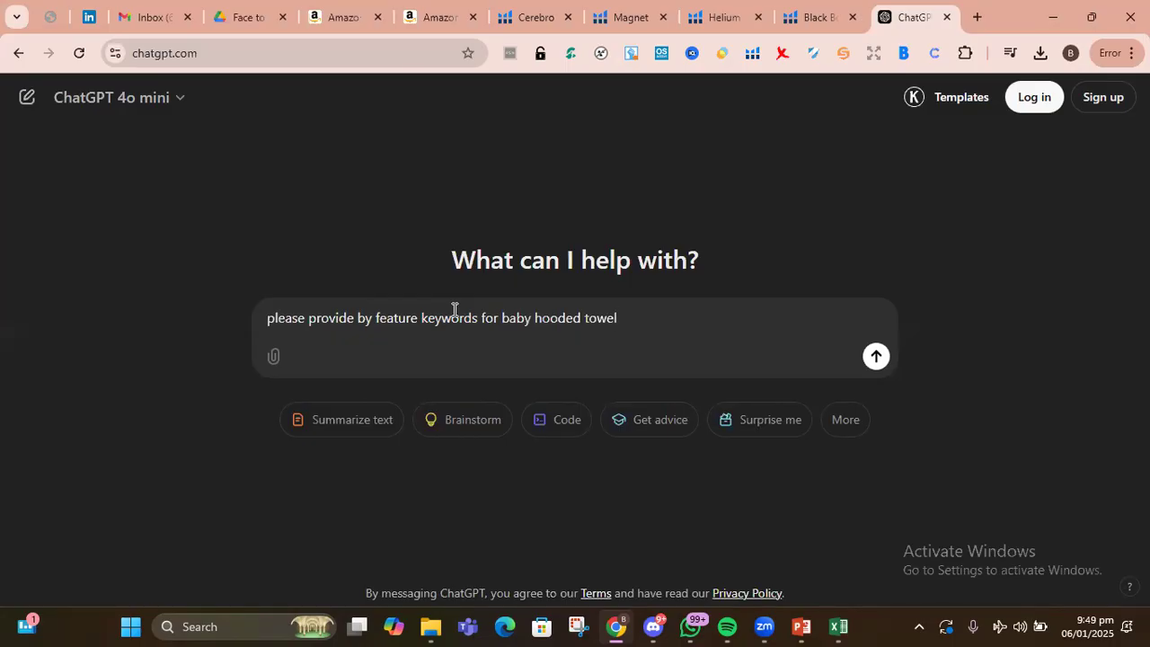
pyautogui.write(' for amazon')
pyautogui.press('Return')
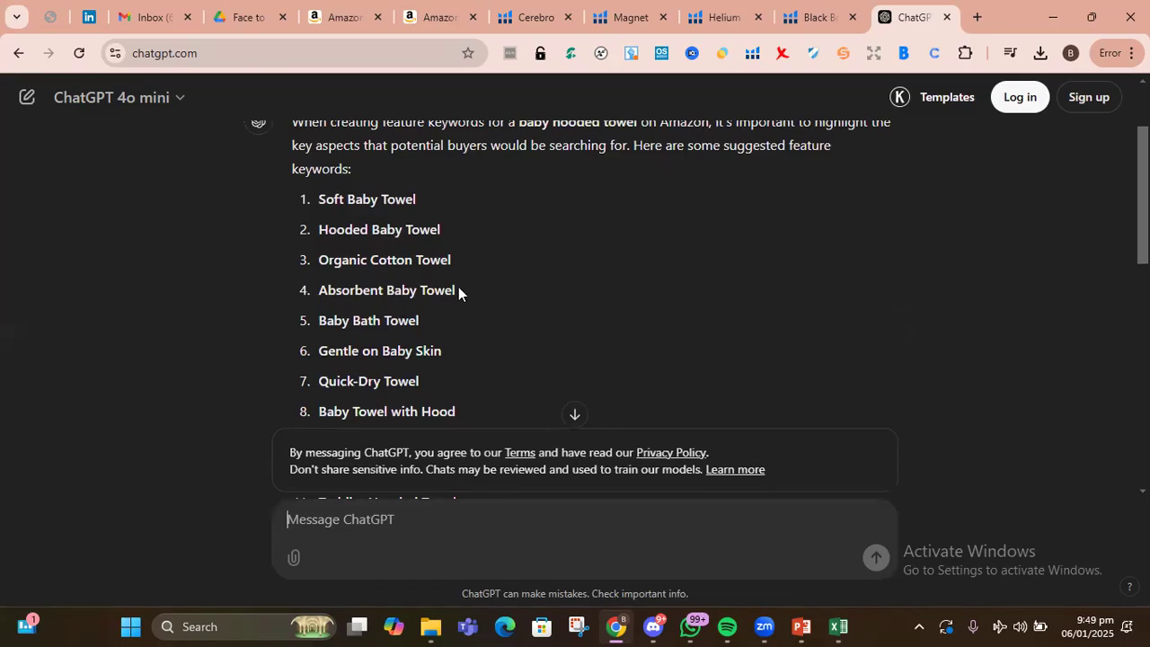
# Revisit the BY FEATURE slide, and examine the customer reviews section of the hooded baby towel listing on Amazon in Chrome.
pyautogui.click(801, 624)
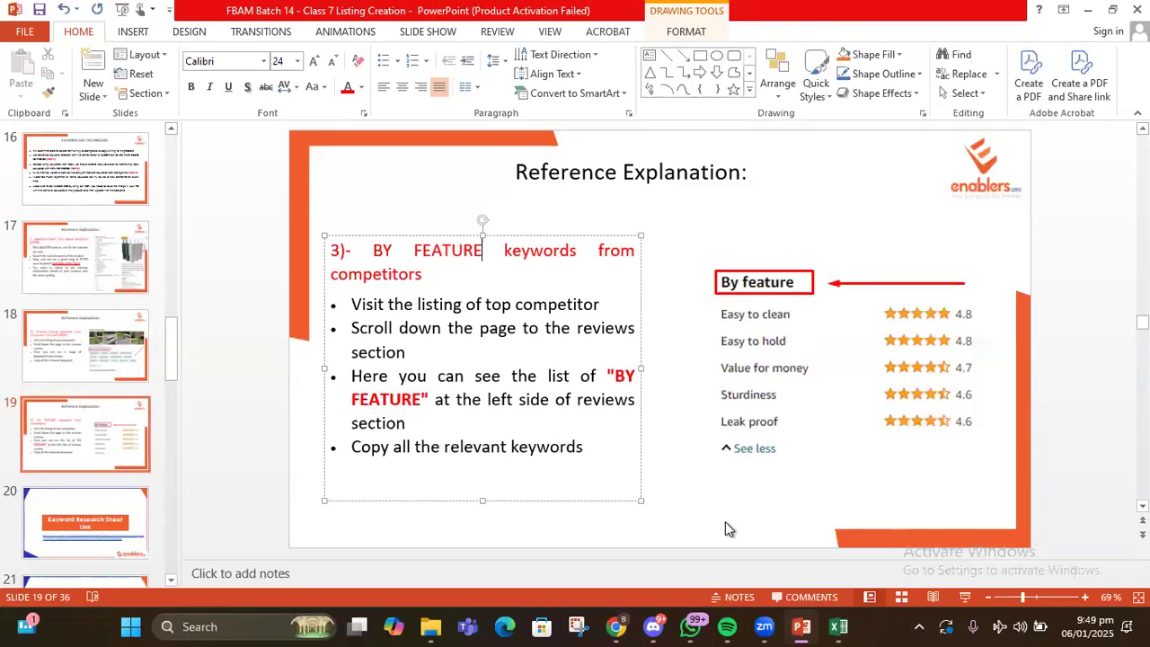
pyautogui.hotkey('alt', 'Tab')
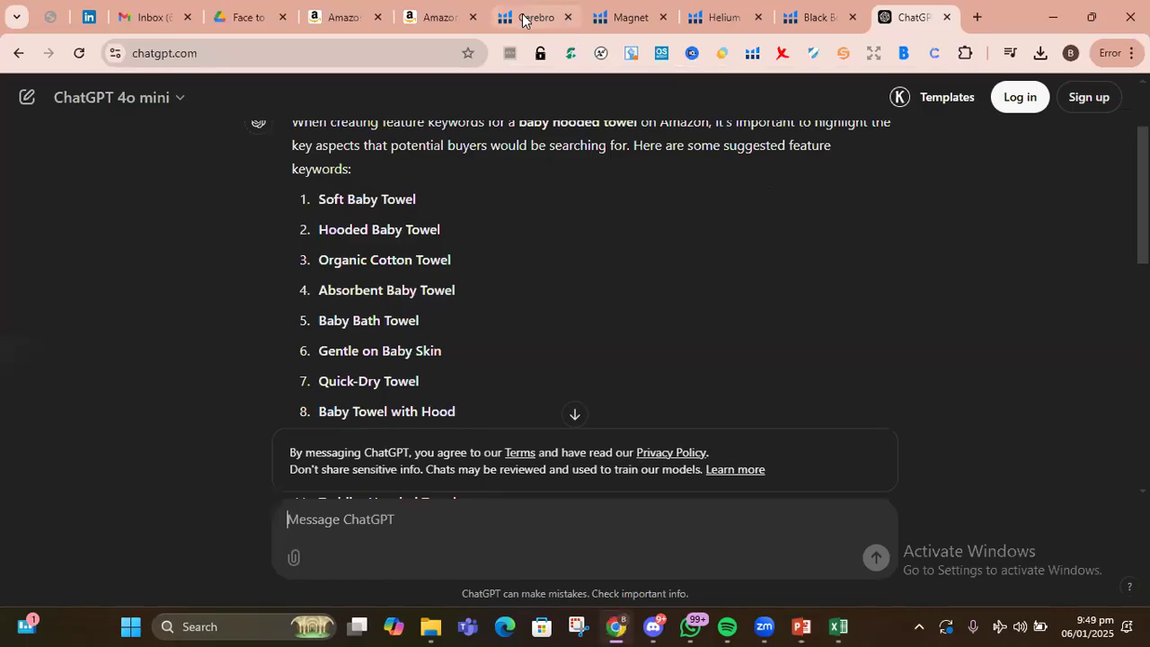
pyautogui.click(454, 15)
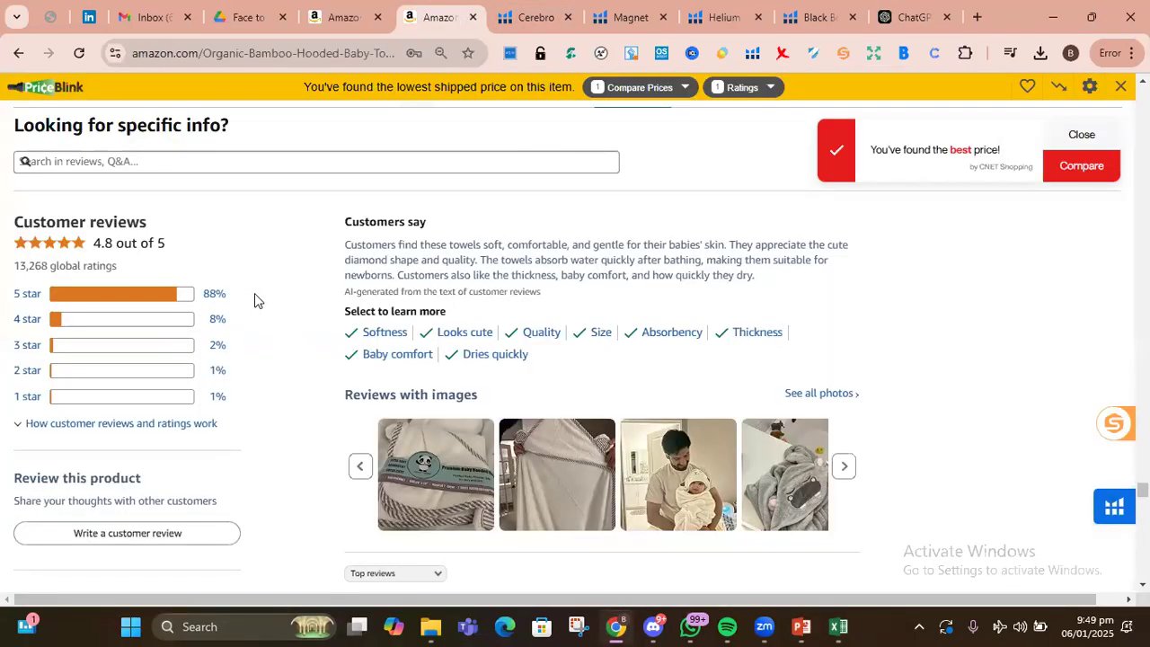
pyautogui.scroll(-5, 257, 300)
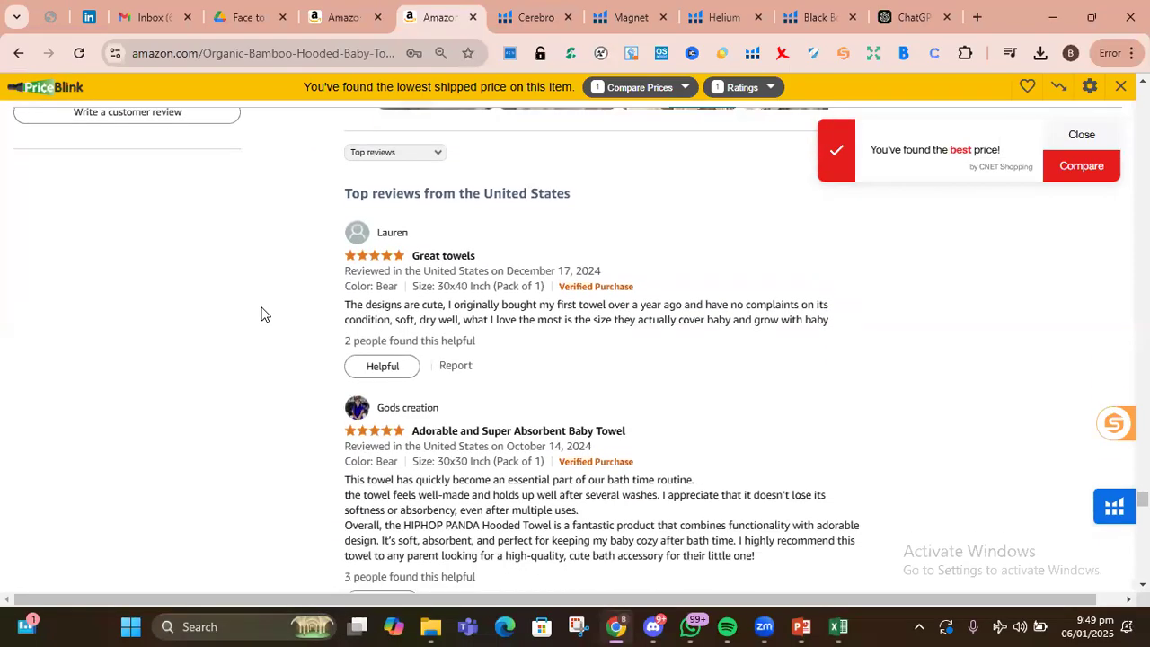
pyautogui.scroll(-1, 260, 314)
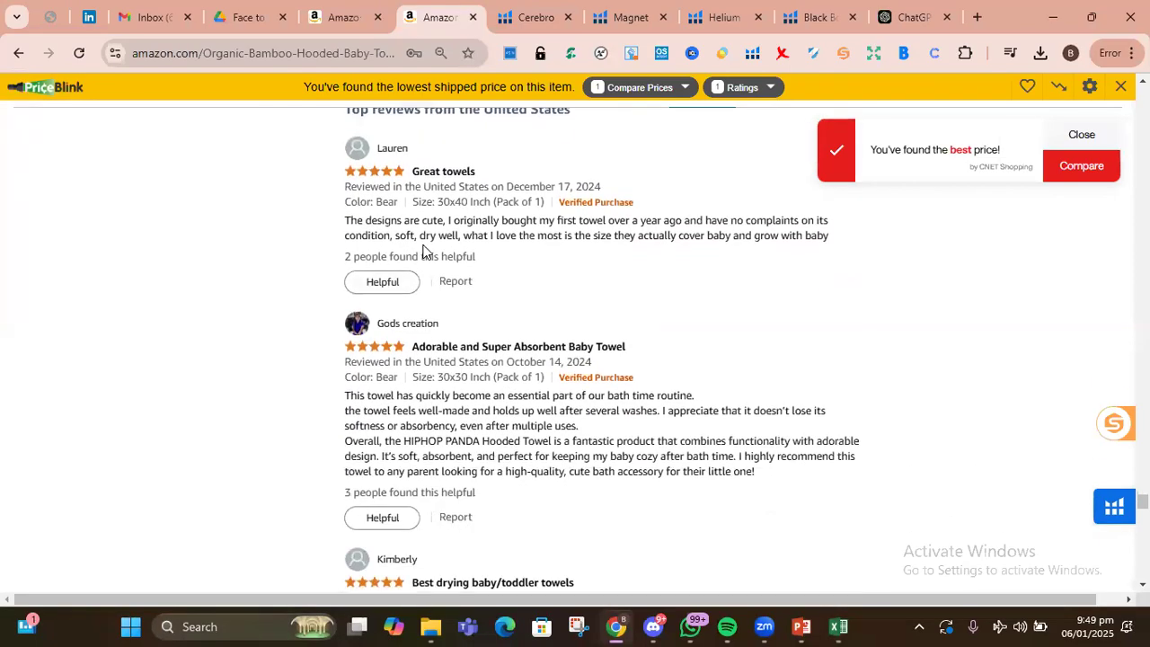
pyautogui.scroll(1, 526, 343)
pyautogui.scroll(3, 527, 343)
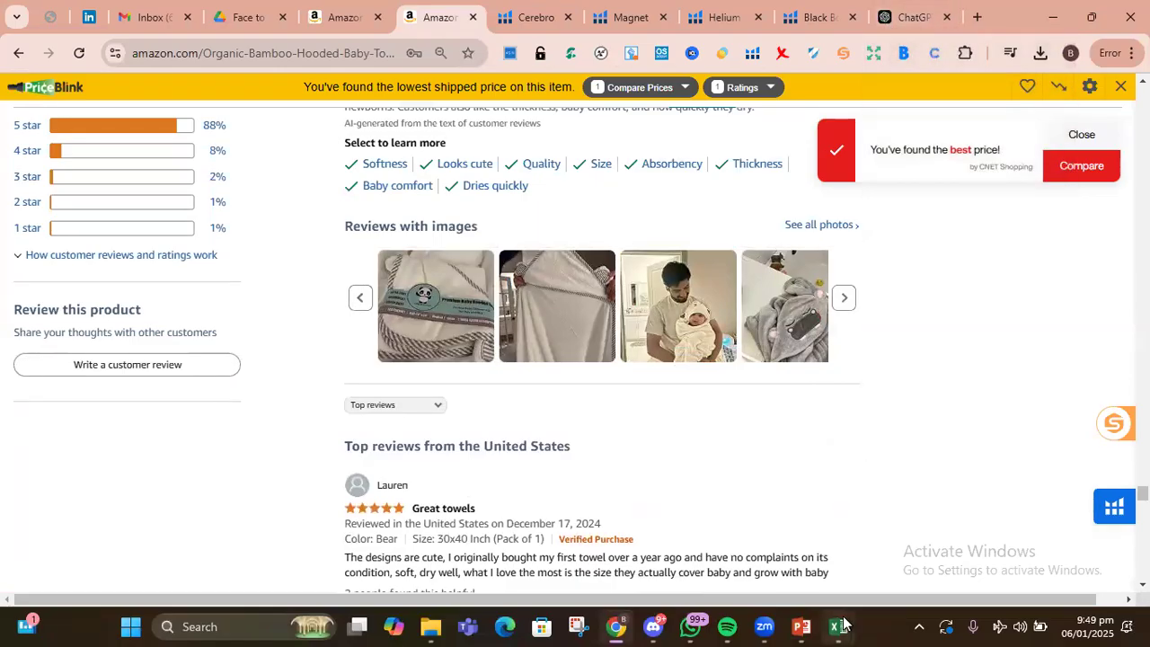
# In the Keyword Research File workbook, highlight R3:R8 under BY FEATURE keywords, and select C3 and A3 in the Google and Amazon suggestion columns.
pyautogui.moveTo(838, 626)
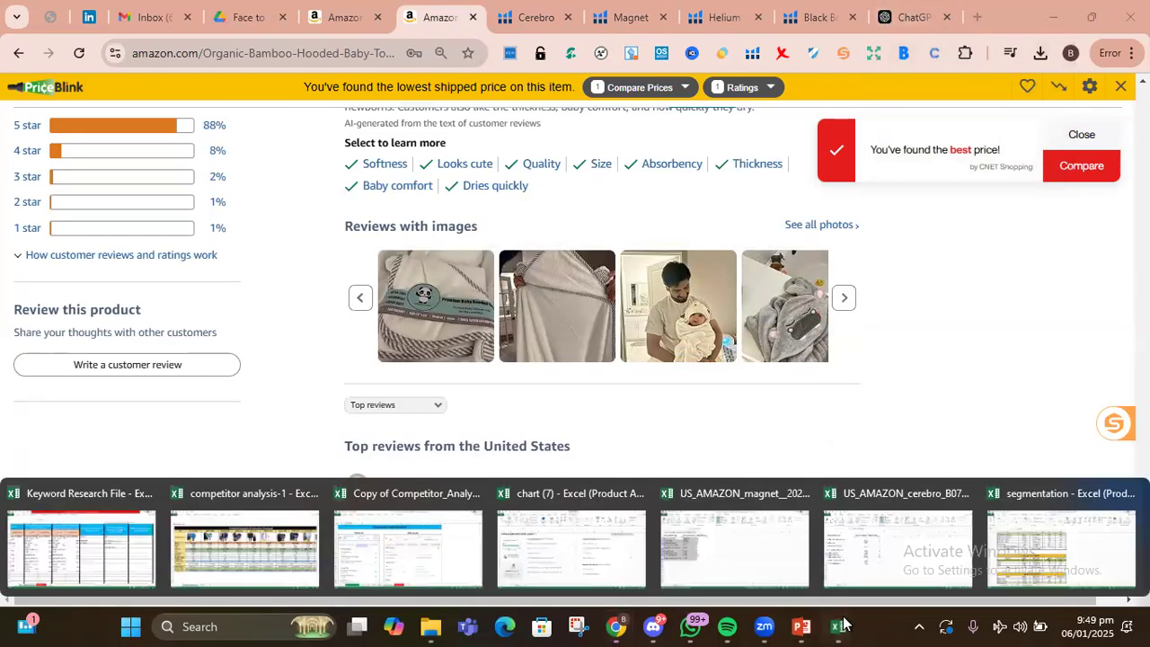
pyautogui.click(81, 548)
pyautogui.moveTo(991, 199); pyautogui.dragTo(1021, 361)
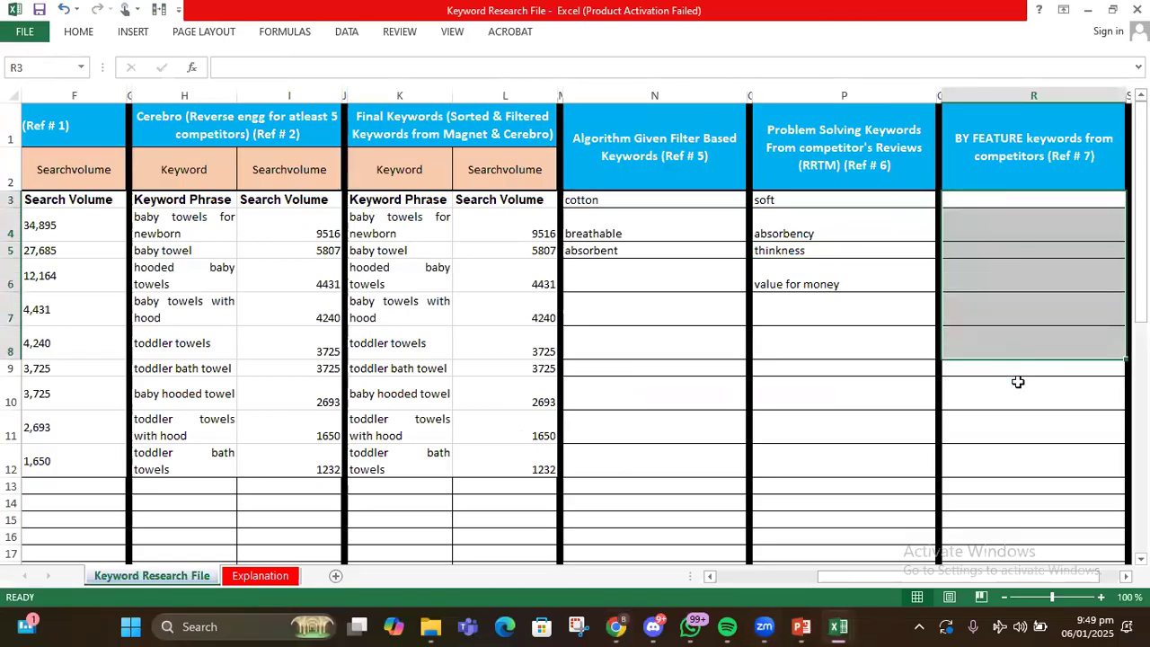
pyautogui.moveTo(1042, 581); pyautogui.dragTo(916, 582)
pyautogui.click(201, 205)
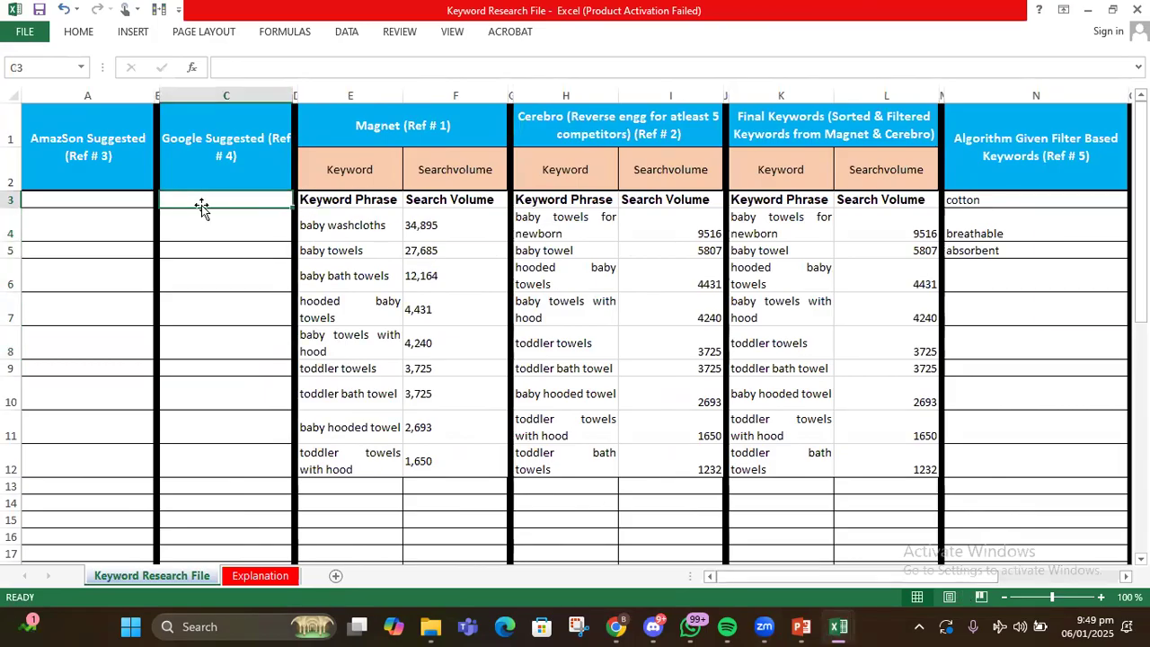
pyautogui.click(101, 198)
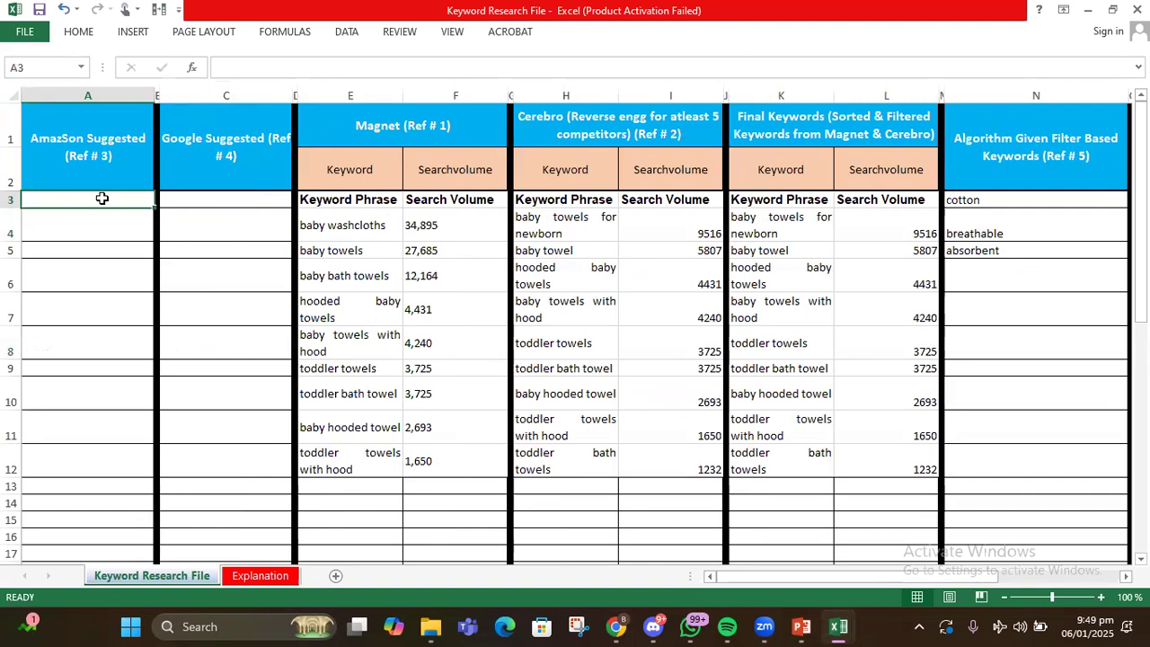
# On the hooded towel's Amazon listing in Chrome, dismiss the price comparison popup and show the search suggestions for "Baby hooded towel".
pyautogui.click(616, 626)
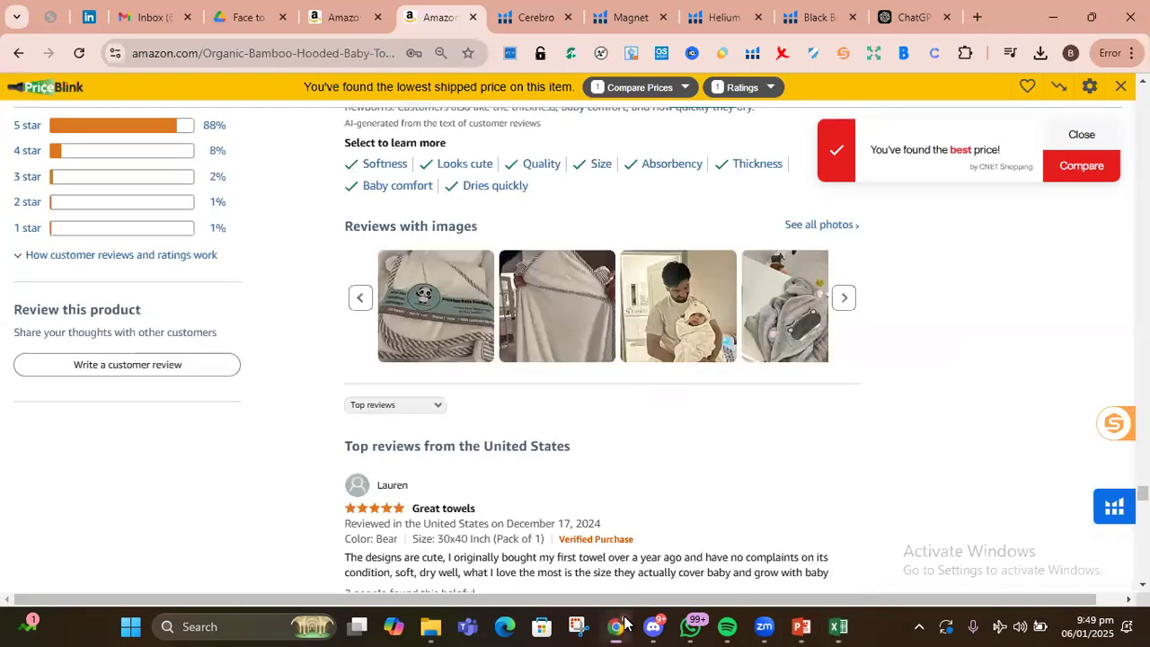
pyautogui.scroll(-10, 632, 262)
pyautogui.scroll(15, 636, 265)
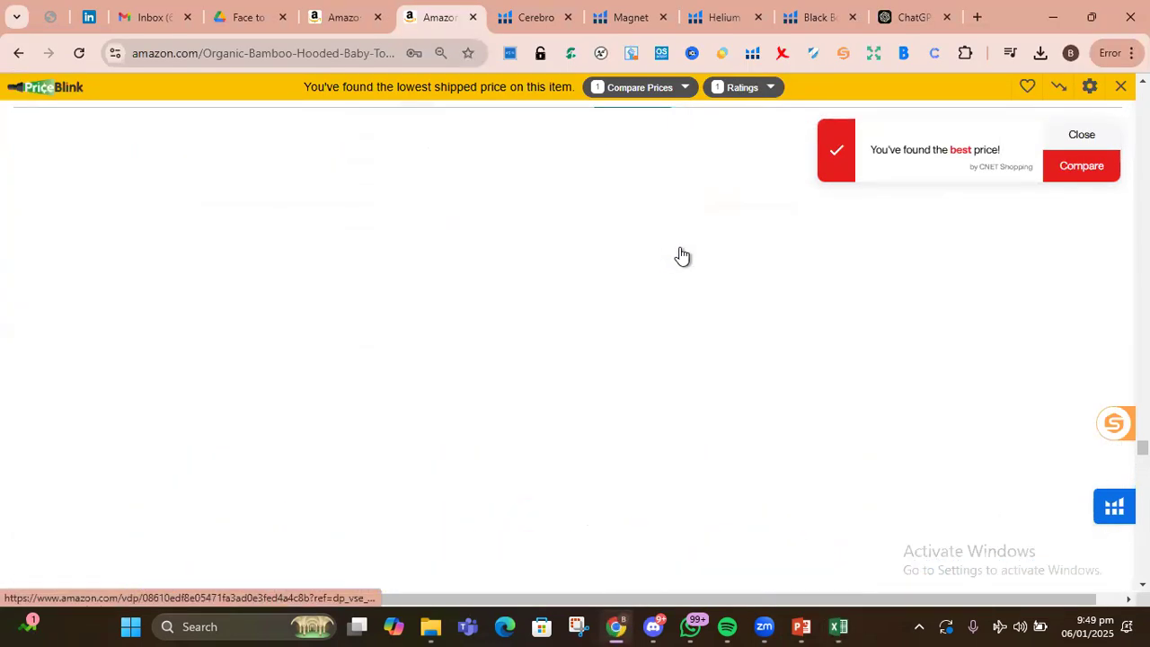
pyautogui.click(1081, 137)
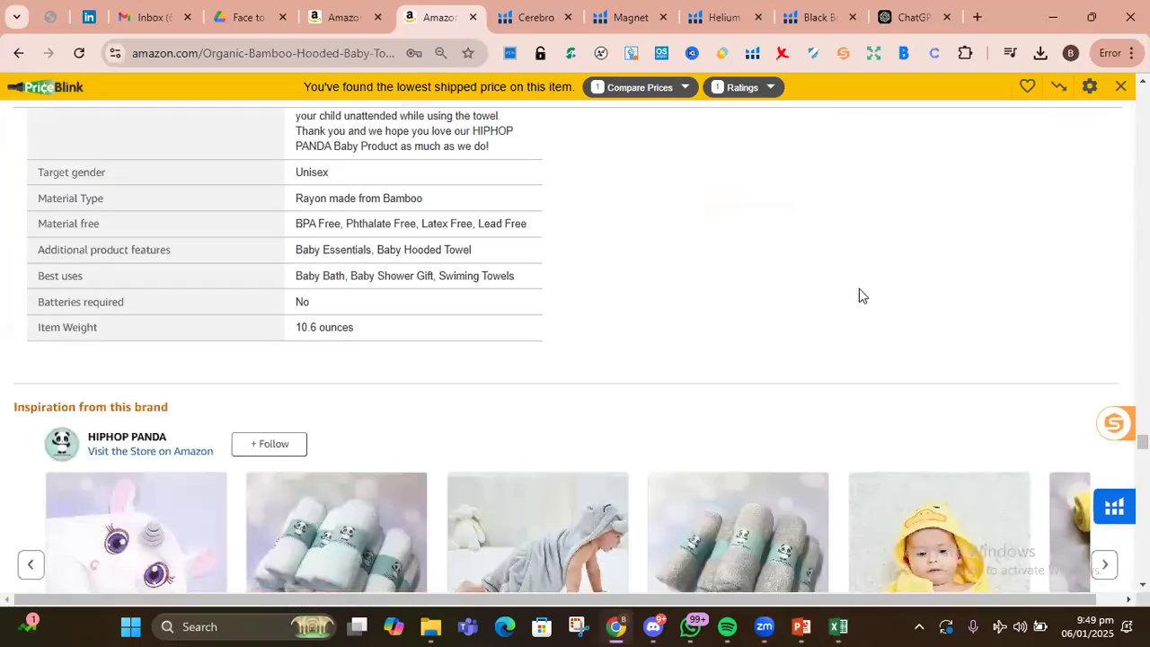
pyautogui.scroll(8, 844, 301)
pyautogui.scroll(15, 840, 303)
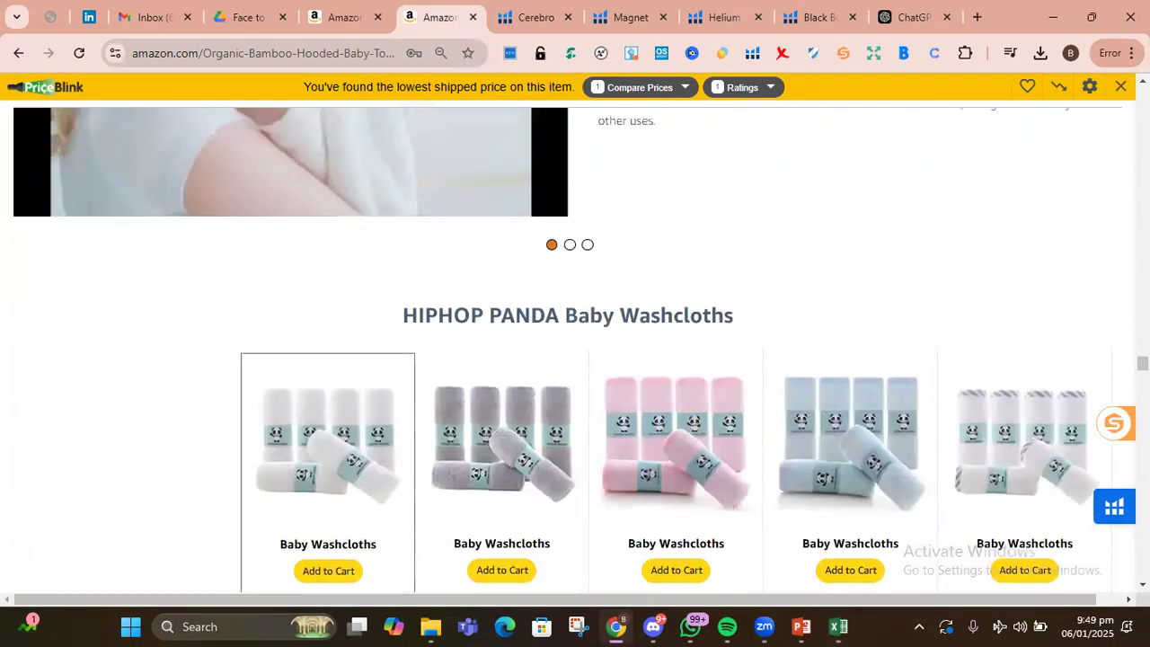
pyautogui.moveTo(1142, 363); pyautogui.dragTo(1143, 92)
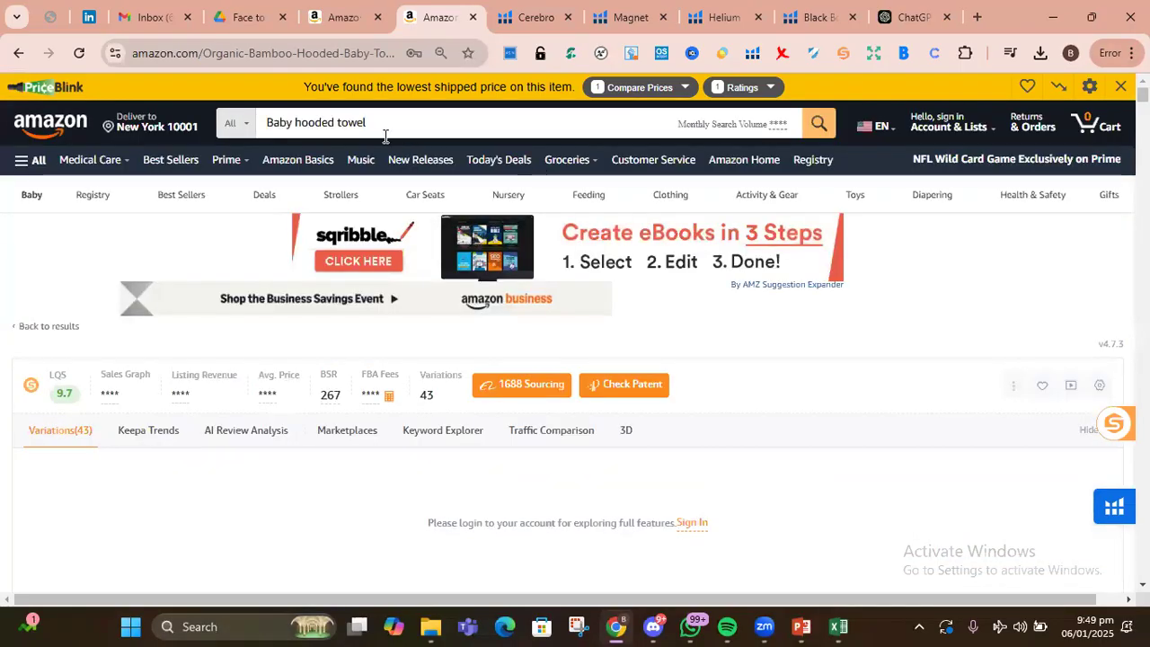
pyautogui.click(375, 127)
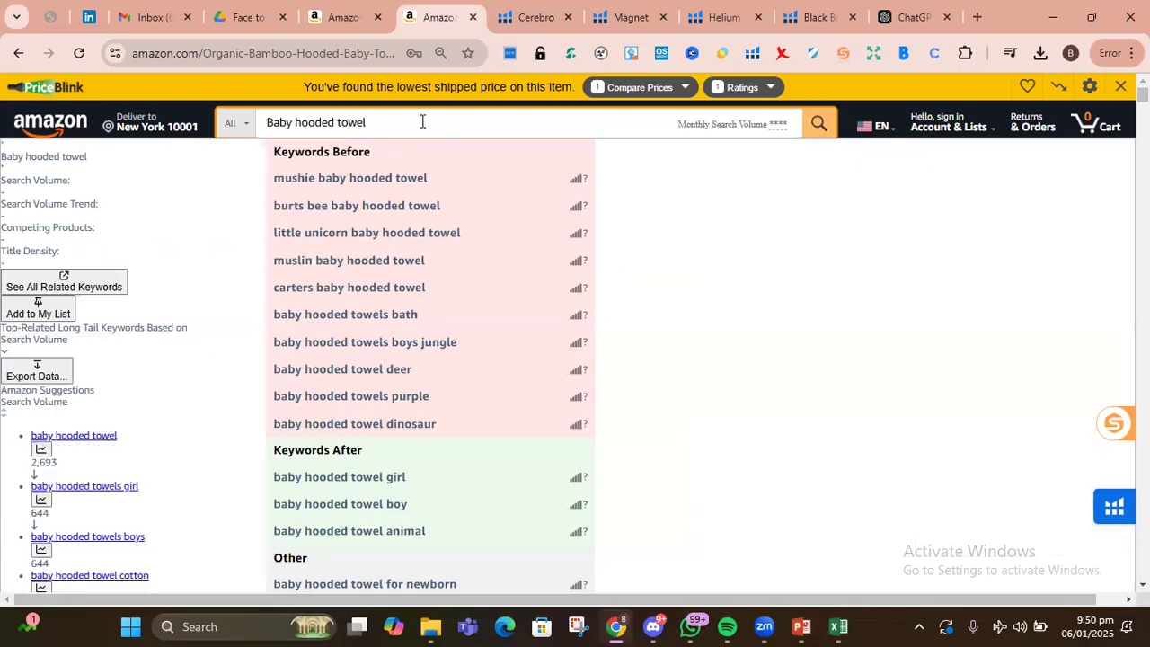
# Browse the Amazon search suggestions for "Baby hooded towel", including the before, between and other keyword groups.
pyautogui.scroll(-1, 629, 211)
pyautogui.scroll(-9, 669, 220)
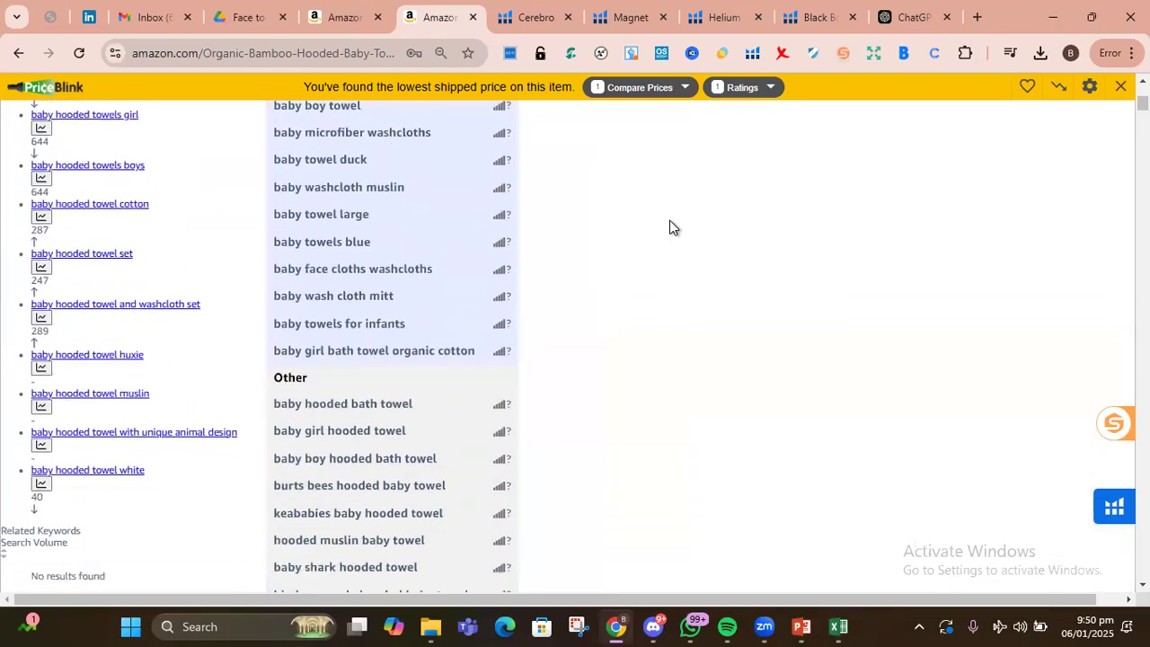
pyautogui.scroll(10, 670, 227)
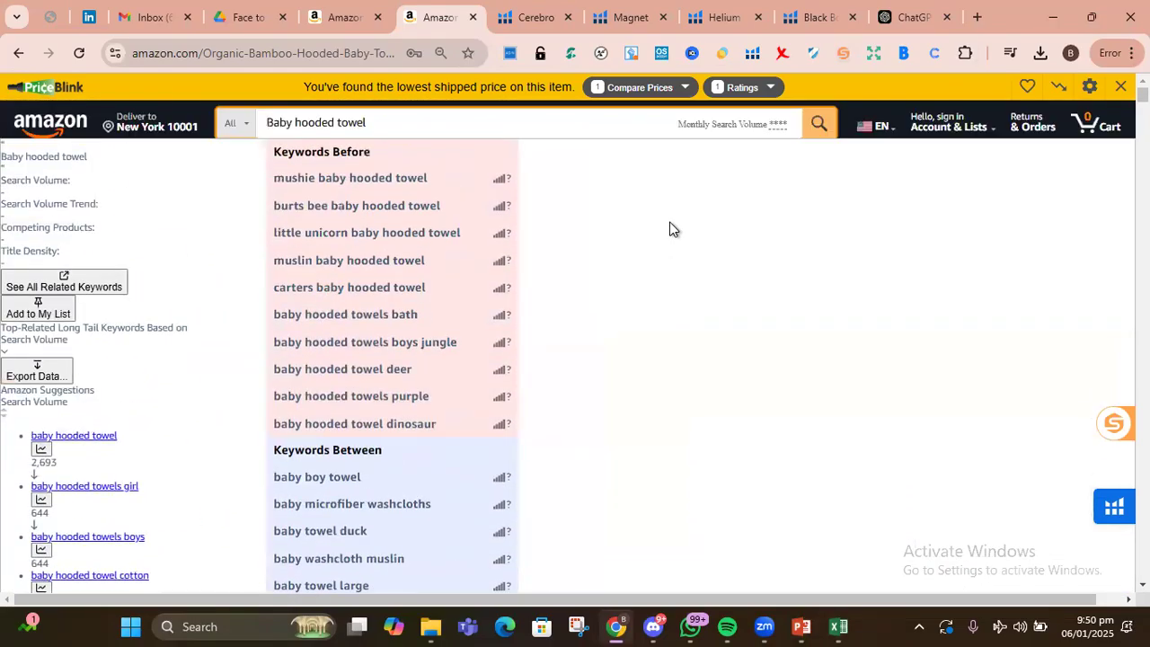
# Switch to the Keyword Research File workbook in Excel, and select A3 and C3 in the Amazon and Google suggestion columns.
pyautogui.moveTo(838, 626)
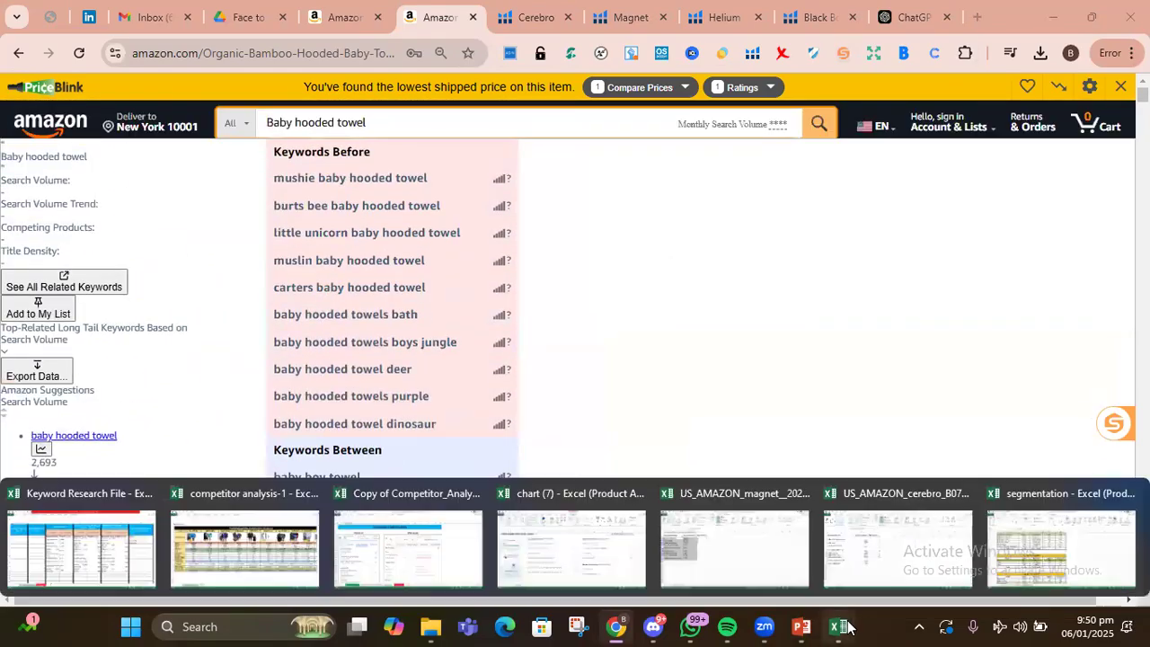
pyautogui.click(144, 580)
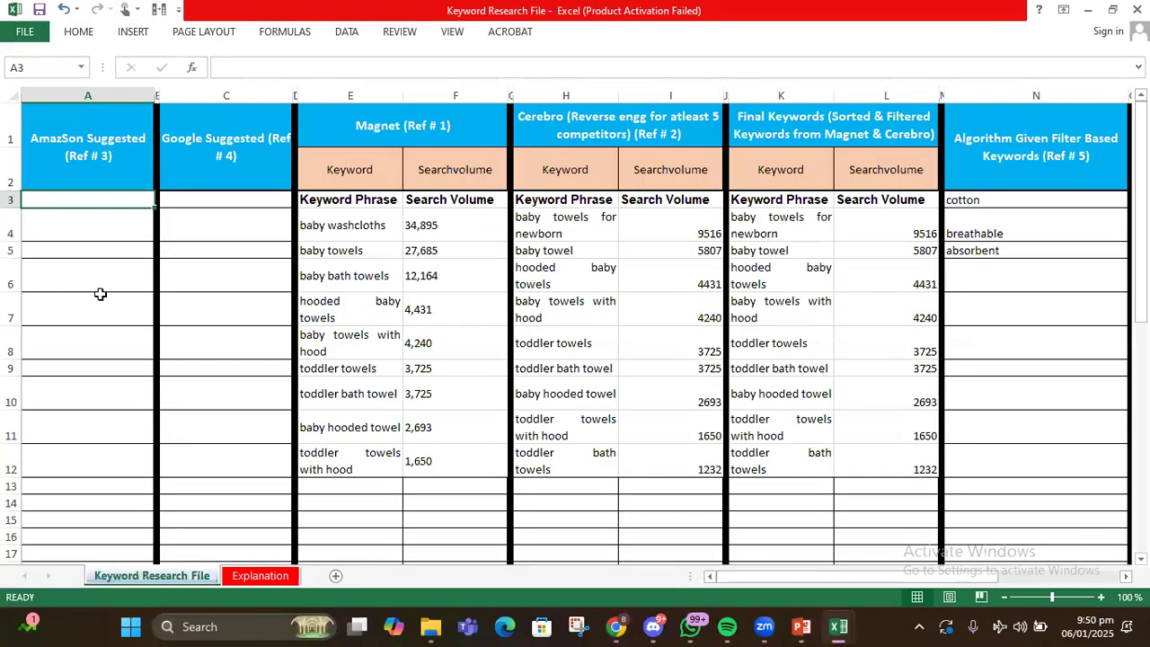
pyautogui.moveTo(95, 208); pyautogui.dragTo(126, 200)
pyautogui.click(211, 198)
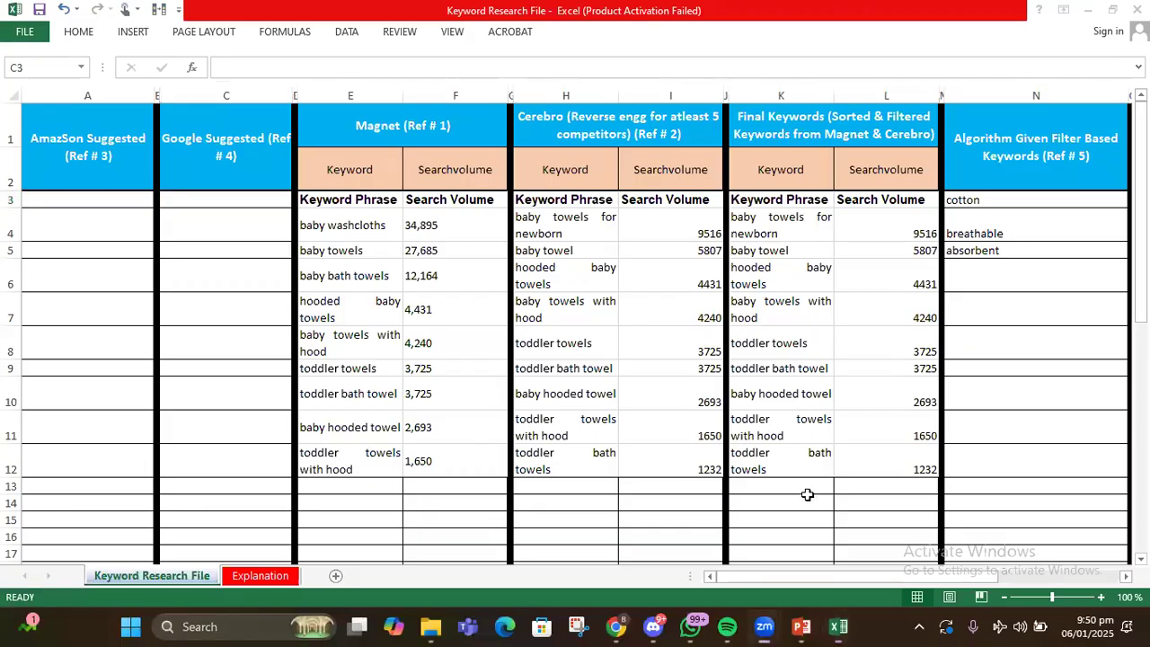
pyautogui.moveTo(764, 577); pyautogui.dragTo(719, 577)
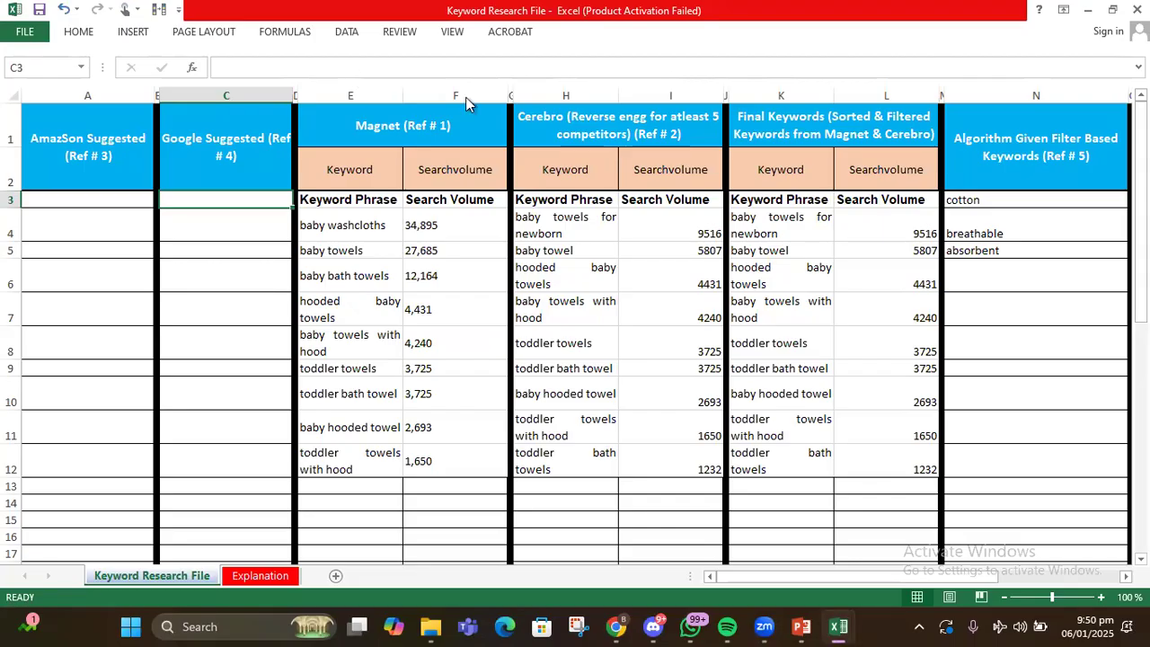
pyautogui.click(802, 626)
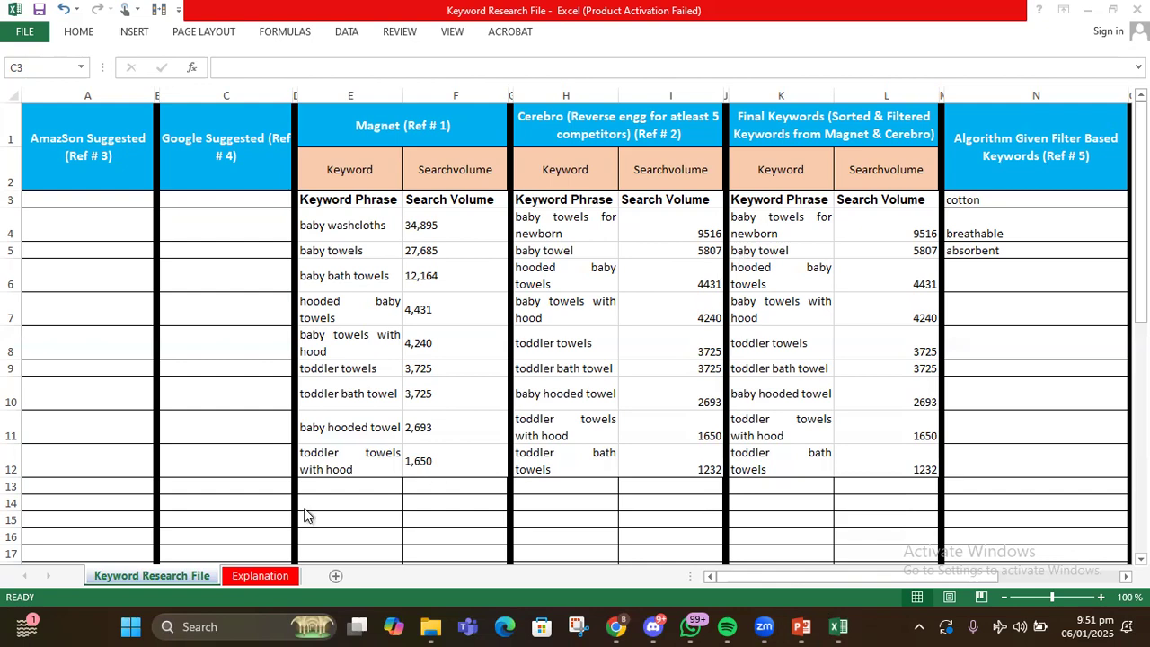
# Review the advance keyword research techniques on the Explanation sheet, and return to the Keyword Research File sheet.
pyautogui.click(257, 576)
pyautogui.click(257, 577)
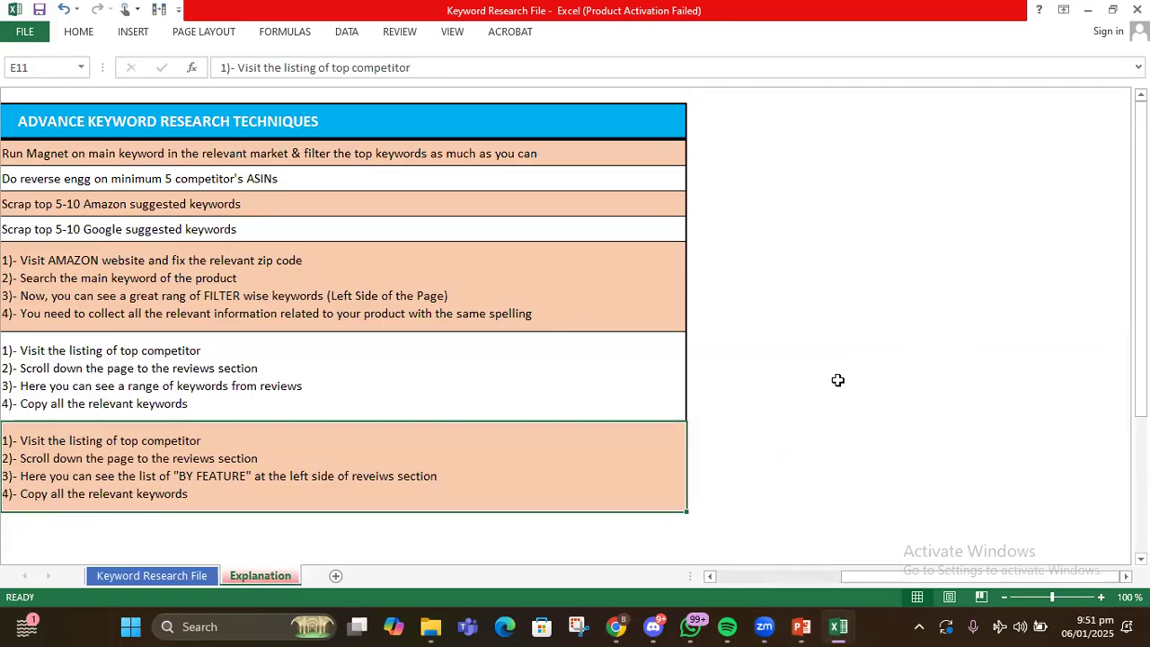
pyautogui.click(183, 579)
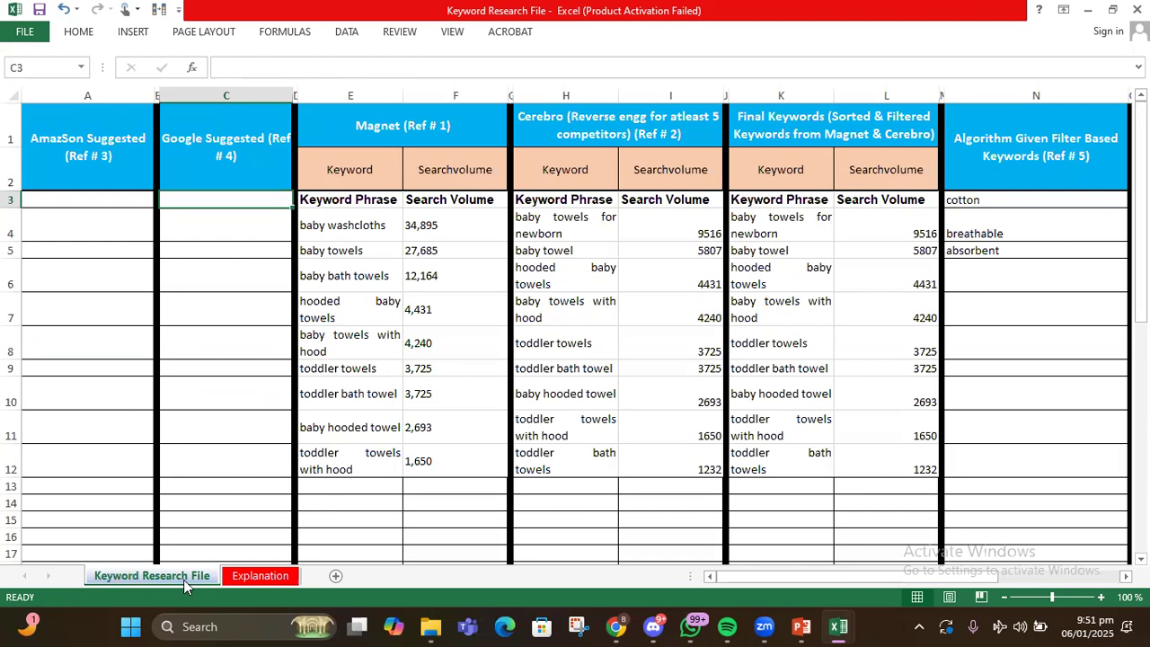
# Examine row 4 across the keyword columns, from Magnet and Cerebro through to the BY FEATURE keywords, and return to F4.
pyautogui.click(429, 227)
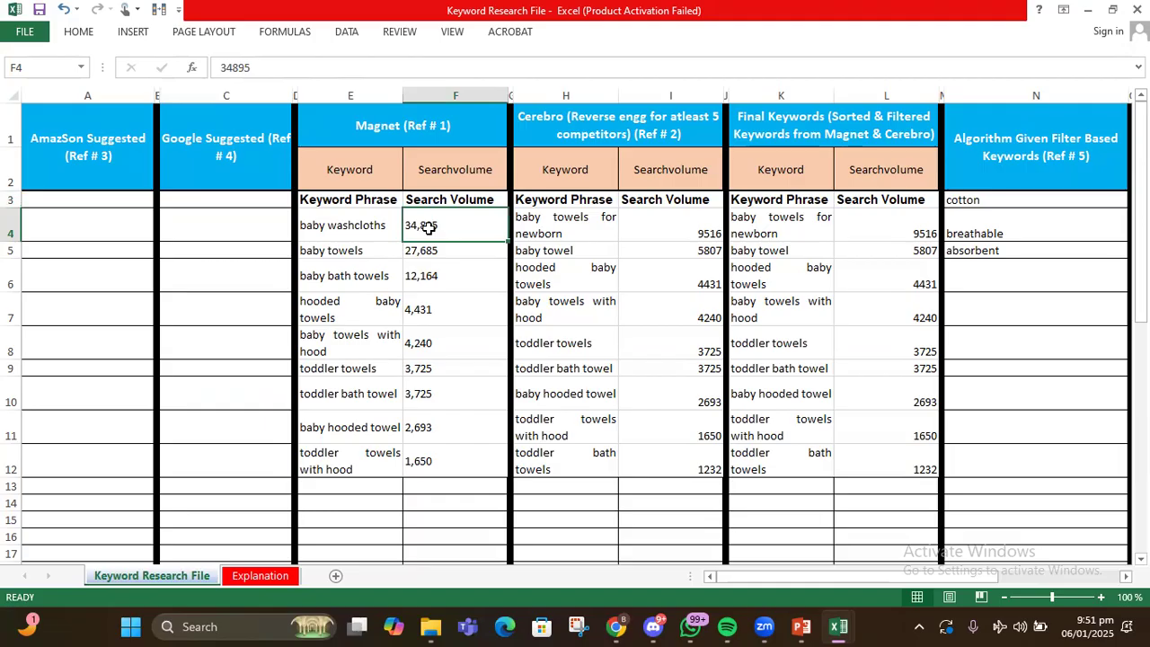
pyautogui.press('Right')
pyautogui.press('Right')
pyautogui.press('Right')
pyautogui.press('Right')
pyautogui.press('Right')
pyautogui.press('Right')
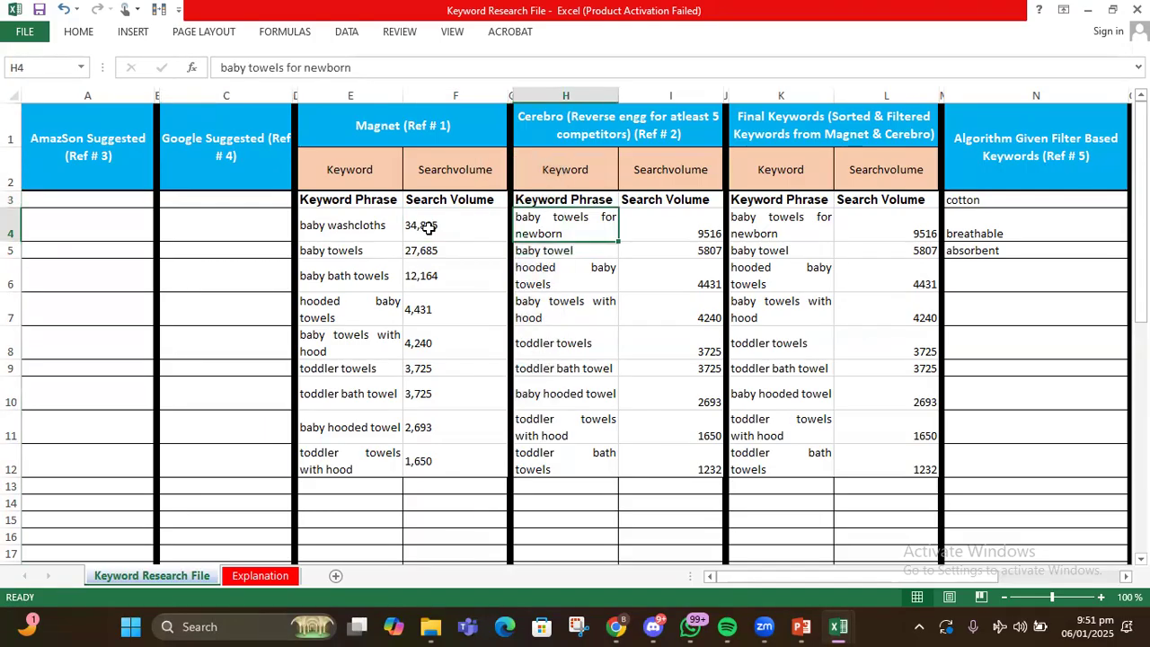
pyautogui.press('Right')
pyautogui.press('Right')
pyautogui.press('Right')
pyautogui.press('Right')
pyautogui.press('Right')
pyautogui.press('Right')
pyautogui.press('Right')
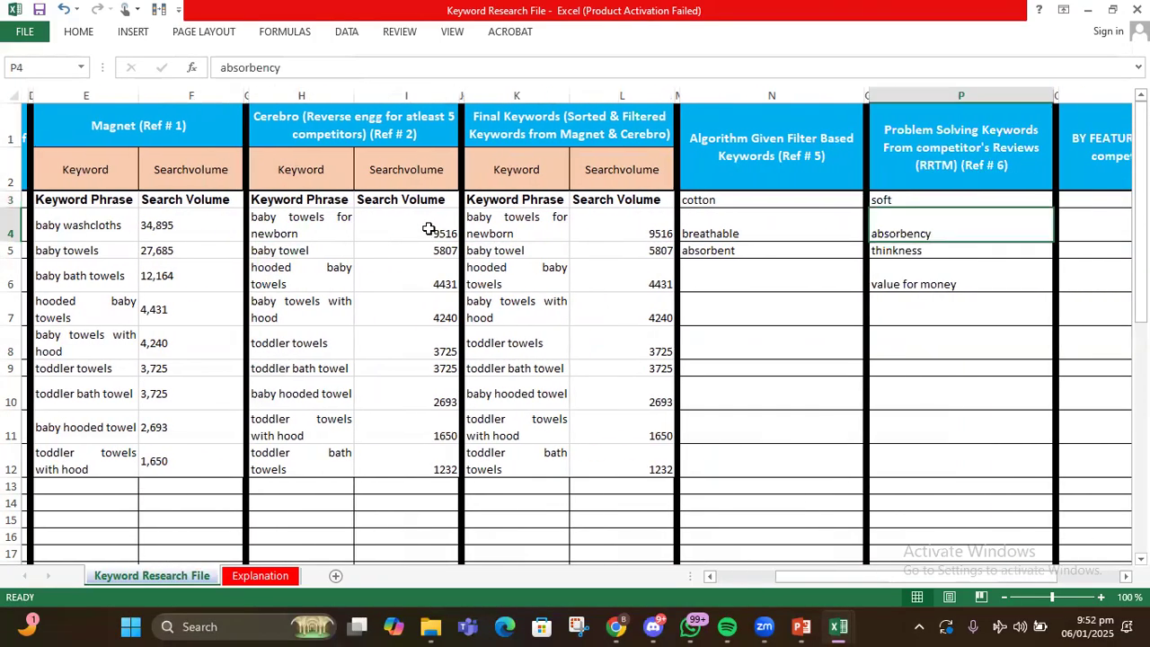
pyautogui.click(428, 230)
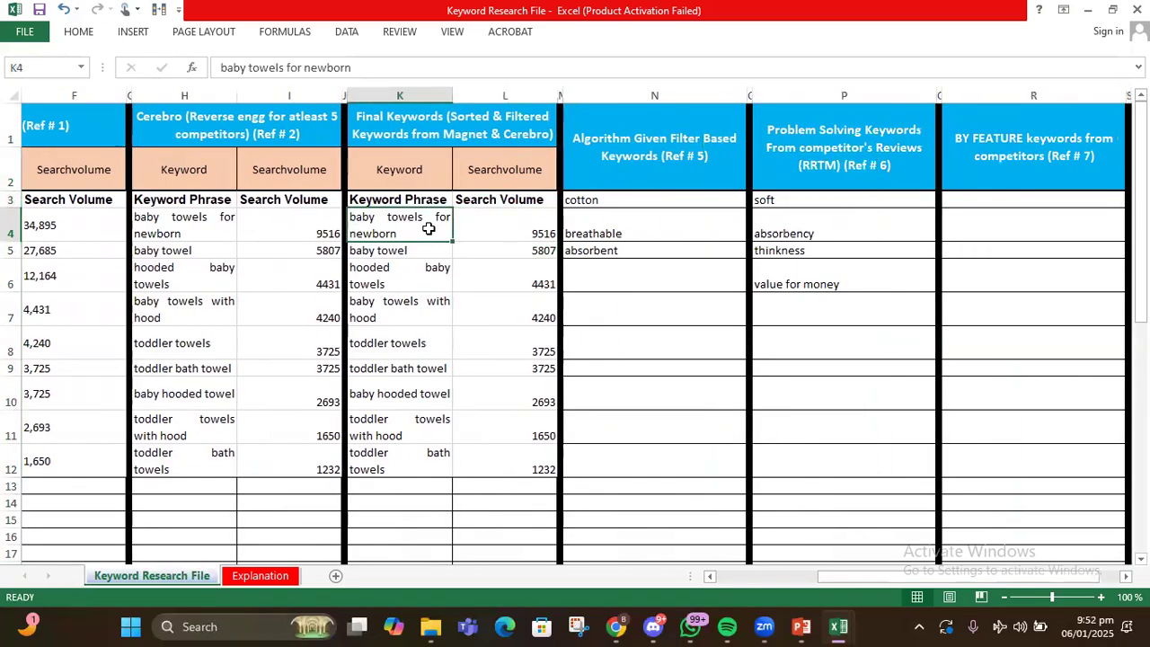
pyautogui.press('Right')
pyautogui.press('Right')
pyautogui.press('Right')
pyautogui.press('Right')
pyautogui.press('Right')
pyautogui.press('Right')
pyautogui.press('Right')
pyautogui.press('Right')
pyautogui.press('Right')
pyautogui.press('Left')
pyautogui.press('Left')
pyautogui.press('Left')
pyautogui.press('Left')
pyautogui.press('Left')
pyautogui.press('Left')
pyautogui.press('Left')
pyautogui.press('Left')
pyautogui.press('Left')
pyautogui.press('Left')
pyautogui.press('Left')
pyautogui.press('Left')
pyautogui.press('Left')
pyautogui.press('Left')
pyautogui.press('Left')
pyautogui.press('Left')
pyautogui.press('Left')
pyautogui.press('Left')
pyautogui.press('Left')
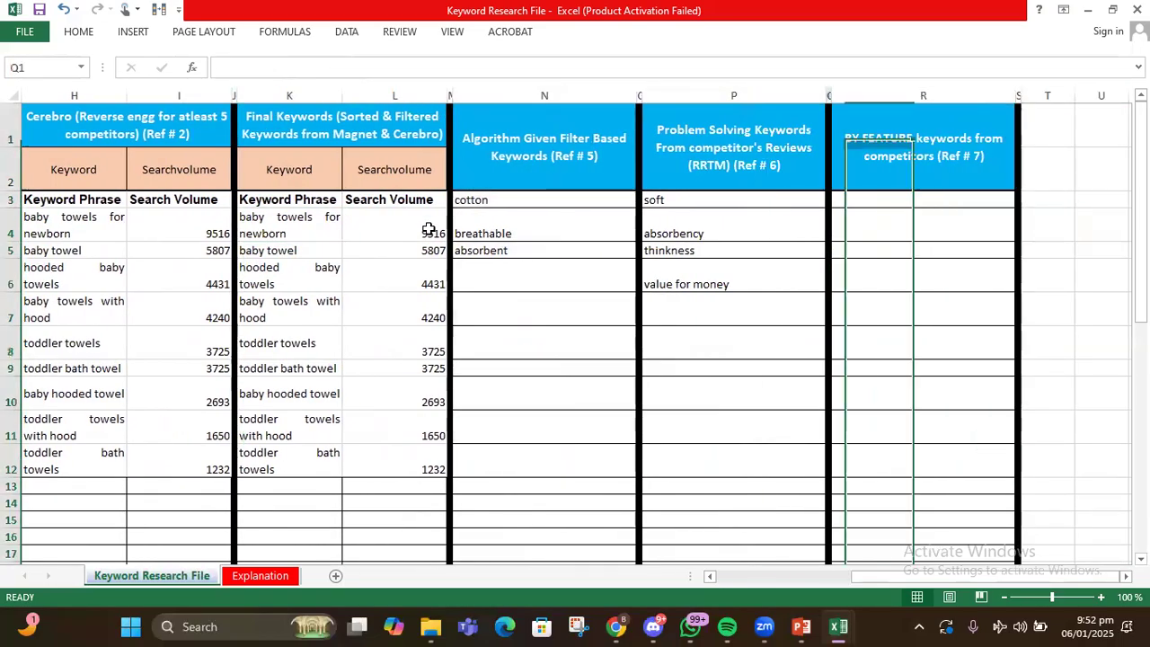
pyautogui.press('Right')
pyautogui.press('Right')
pyautogui.press('Right')
pyautogui.press('Right')
pyautogui.press('Right')
pyautogui.press('Right')
pyautogui.press('Right')
pyautogui.press('Right')
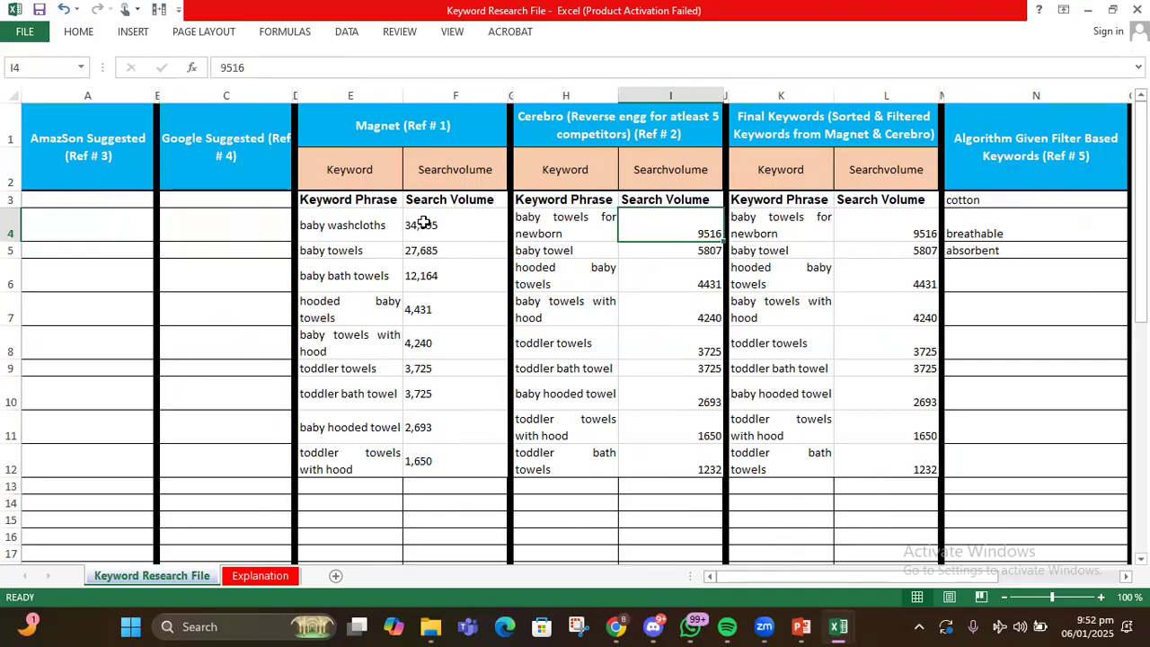
pyautogui.click(414, 217)
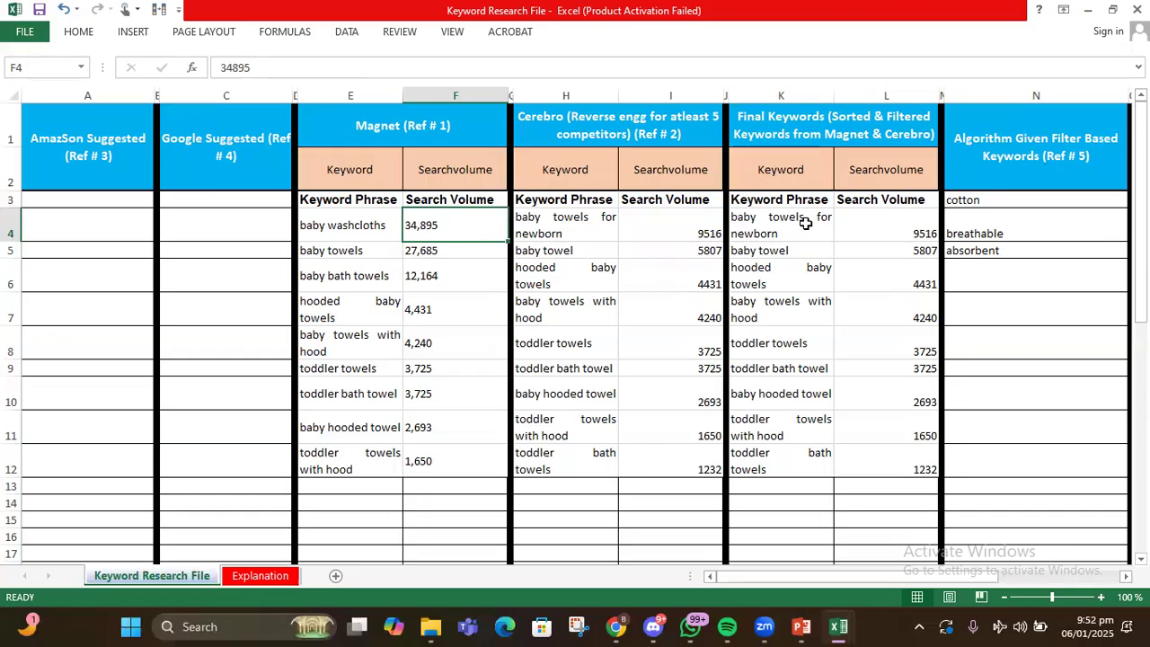
# Copy the keyword phrases in K4:K12 of the Final Keywords column.
pyautogui.moveTo(805, 222); pyautogui.dragTo(822, 453)
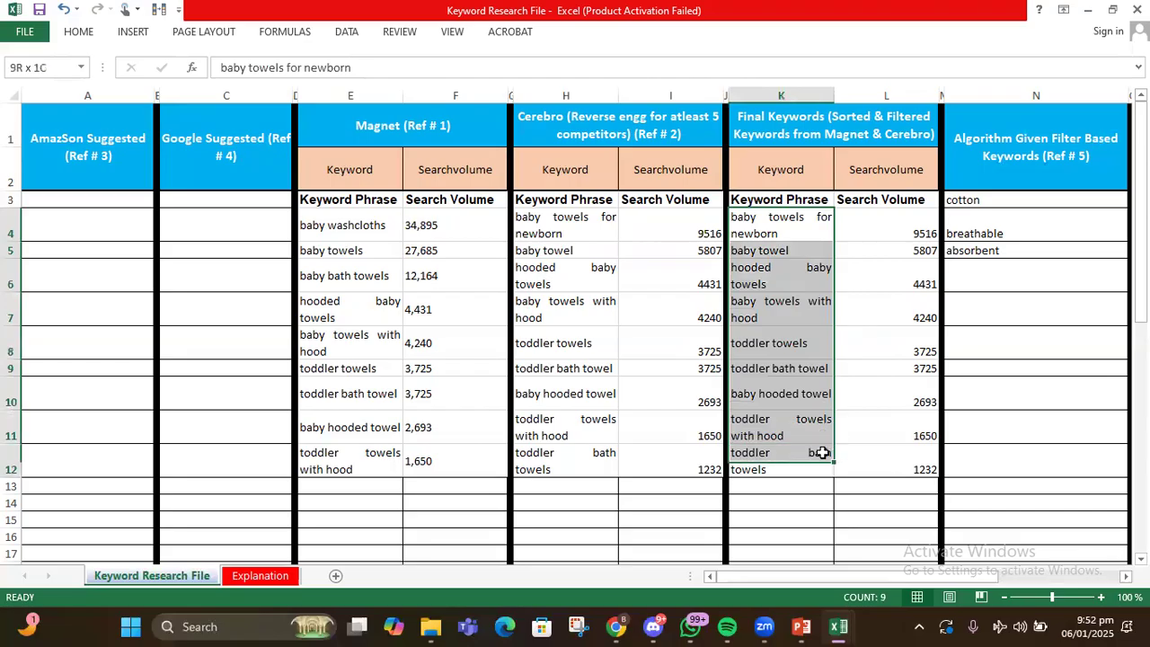
pyautogui.rightClick(788, 401)
pyautogui.click(828, 91)
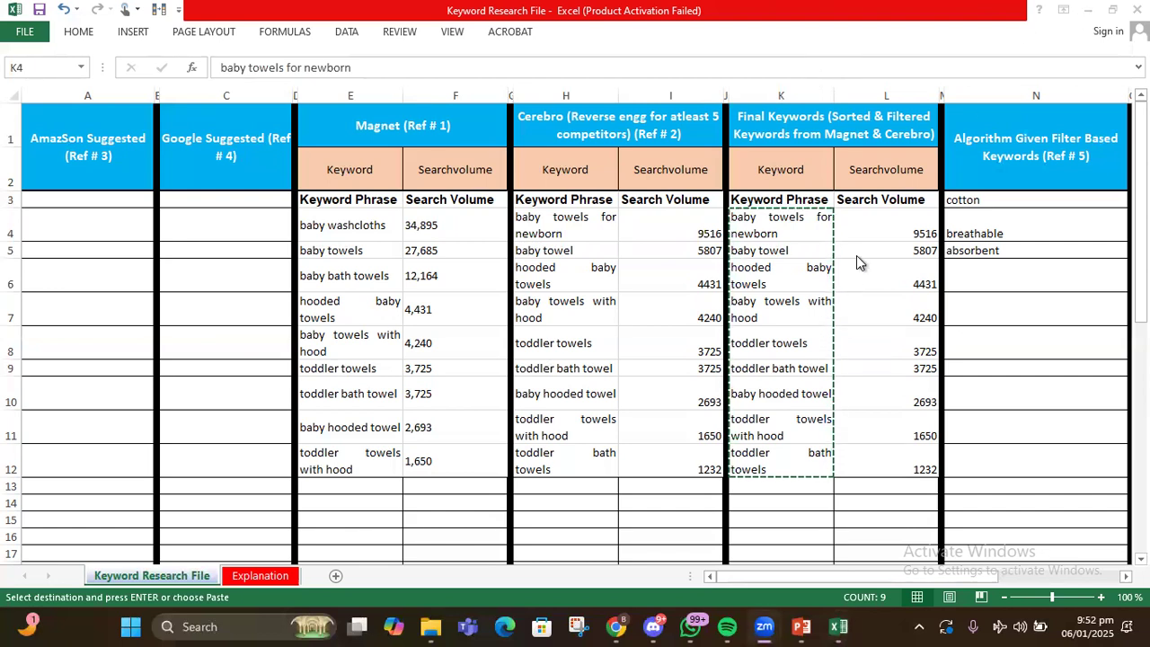
# Switch to Helium 10 in Chrome, open the Index Checker, and paste the copied final keywords as the phrases to check.
pyautogui.click(1089, 9)
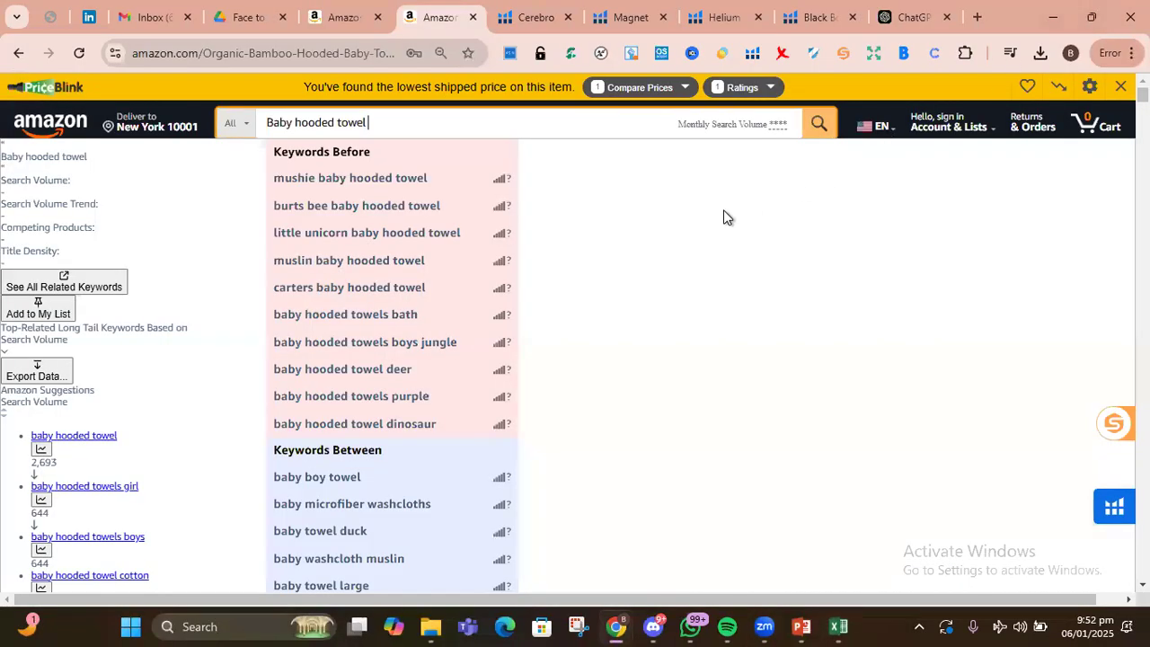
pyautogui.click(536, 17)
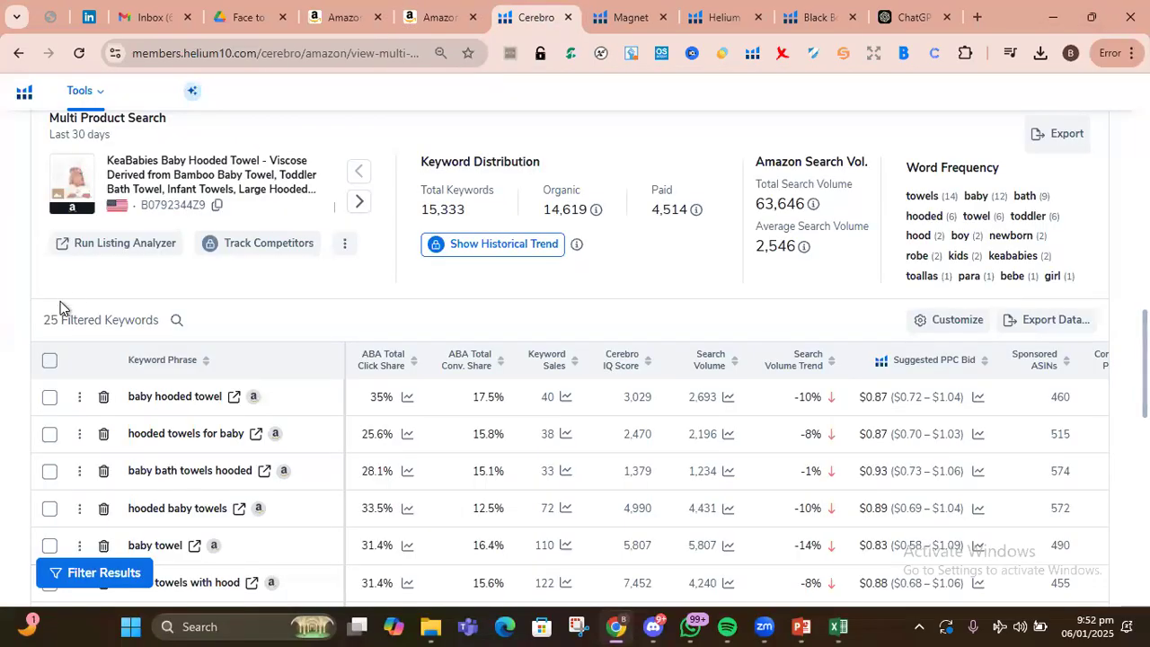
pyautogui.scroll(3, 60, 300)
pyautogui.click(101, 94)
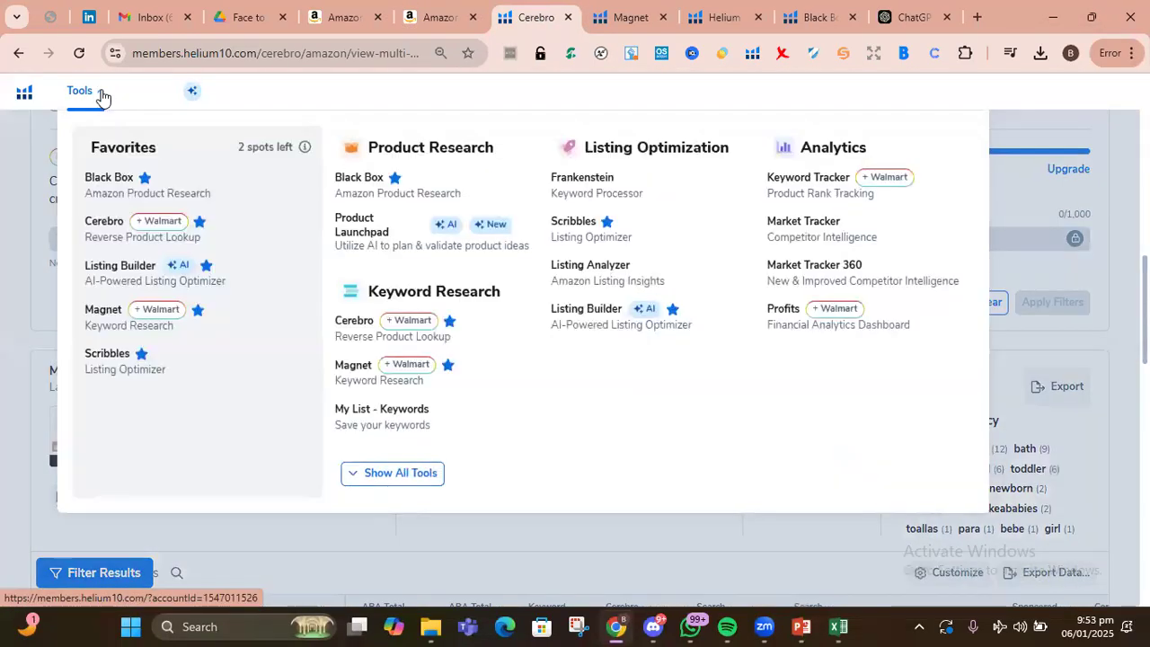
pyautogui.click(383, 477)
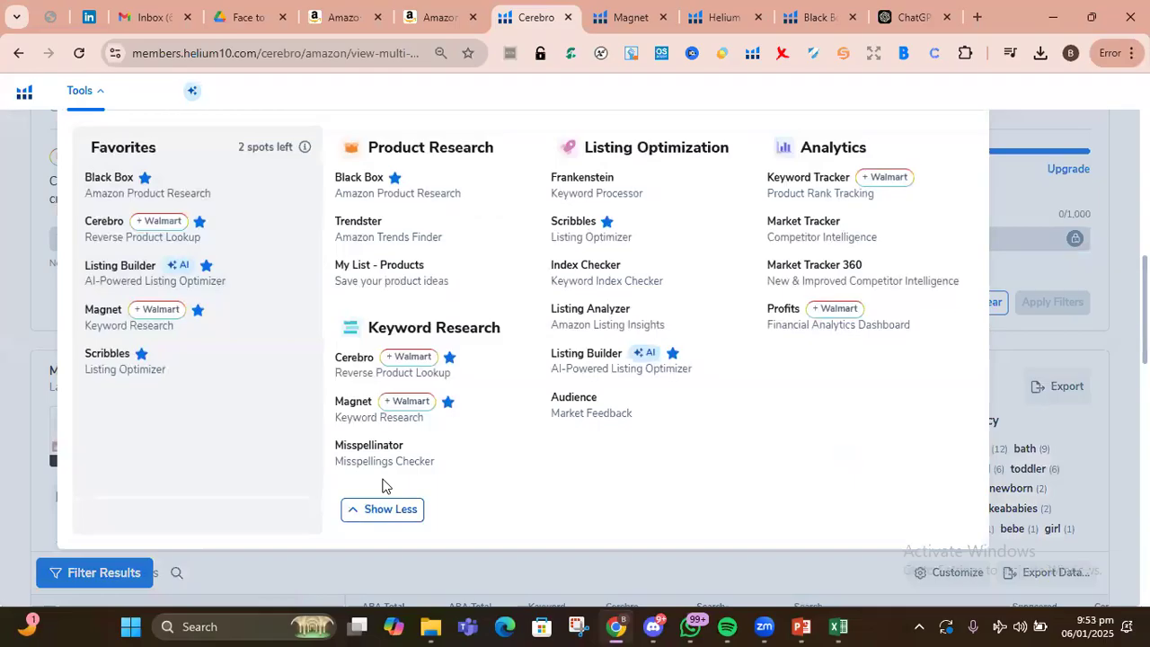
pyautogui.click(582, 276)
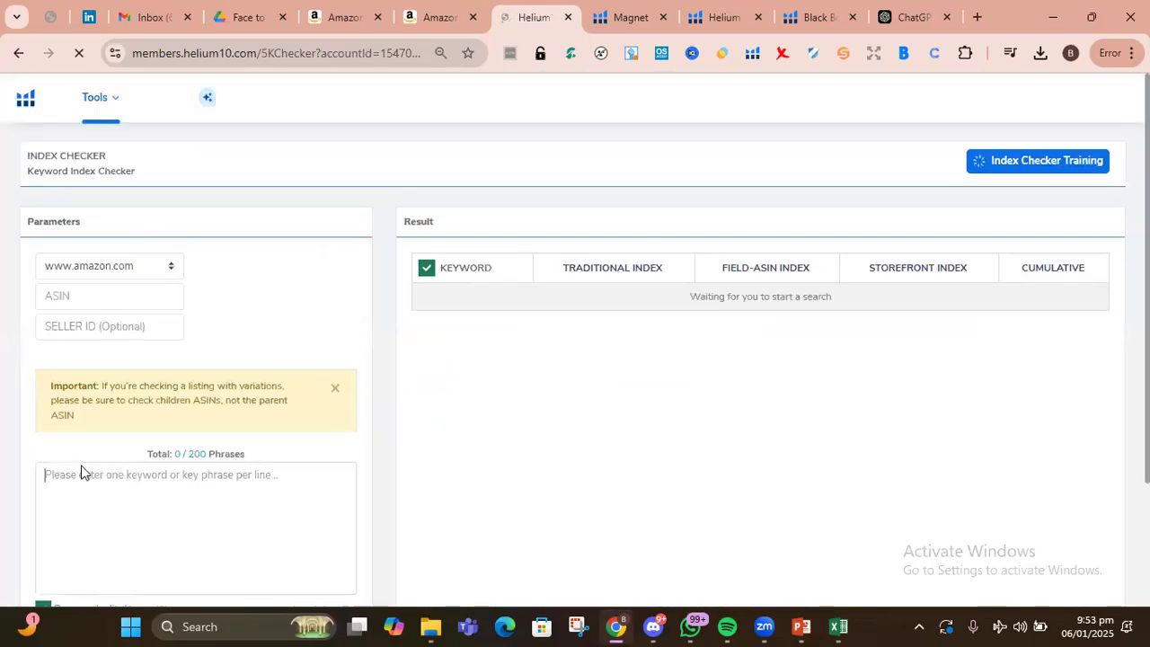
pyautogui.rightClick(80, 464)
pyautogui.click(124, 198)
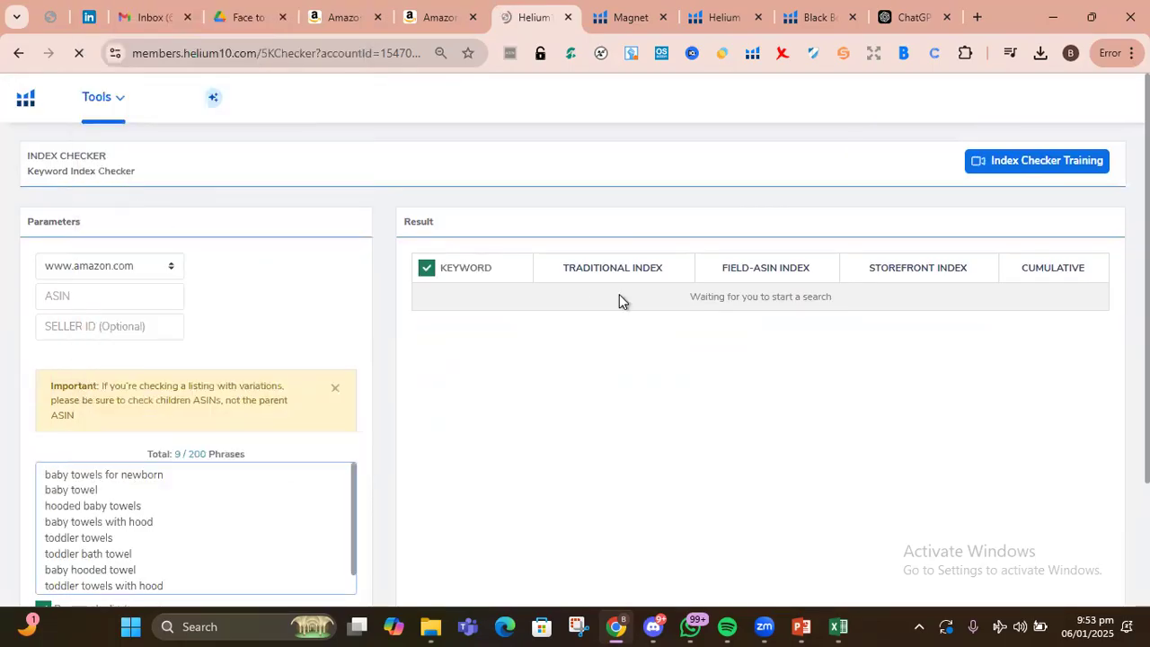
# Copy the ASIN B07QR384N7 from the hooded towel listing's Amazon URL and paste it as the Index Checker's ASIN.
pyautogui.click(440, 18)
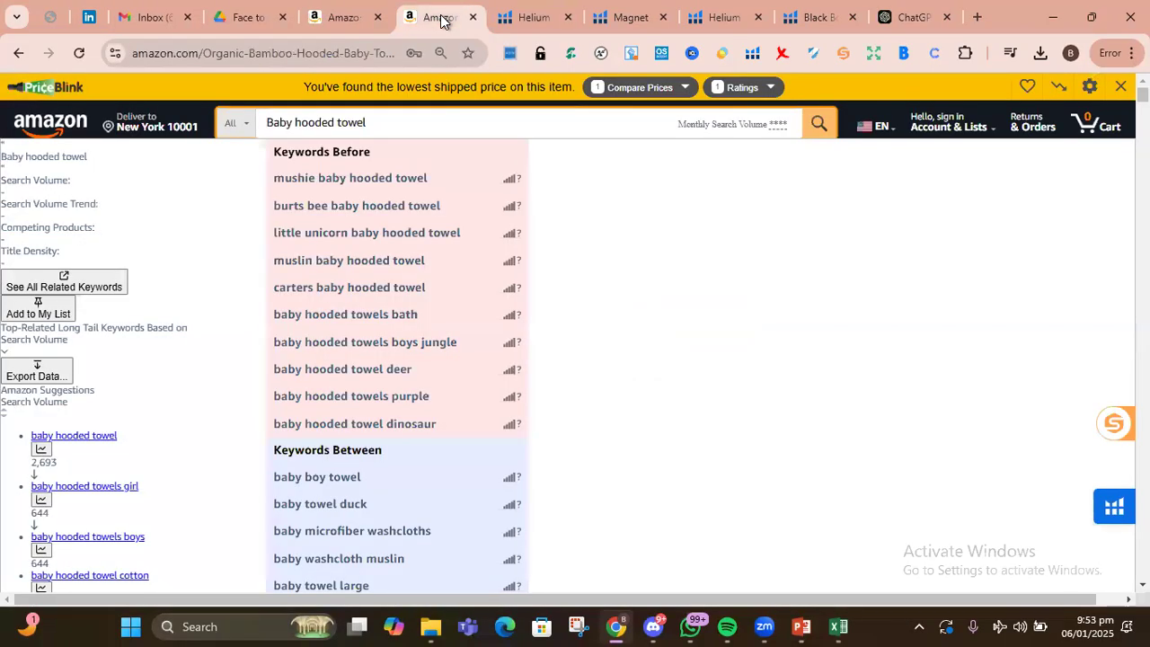
pyautogui.moveTo(316, 54); pyautogui.dragTo(406, 52)
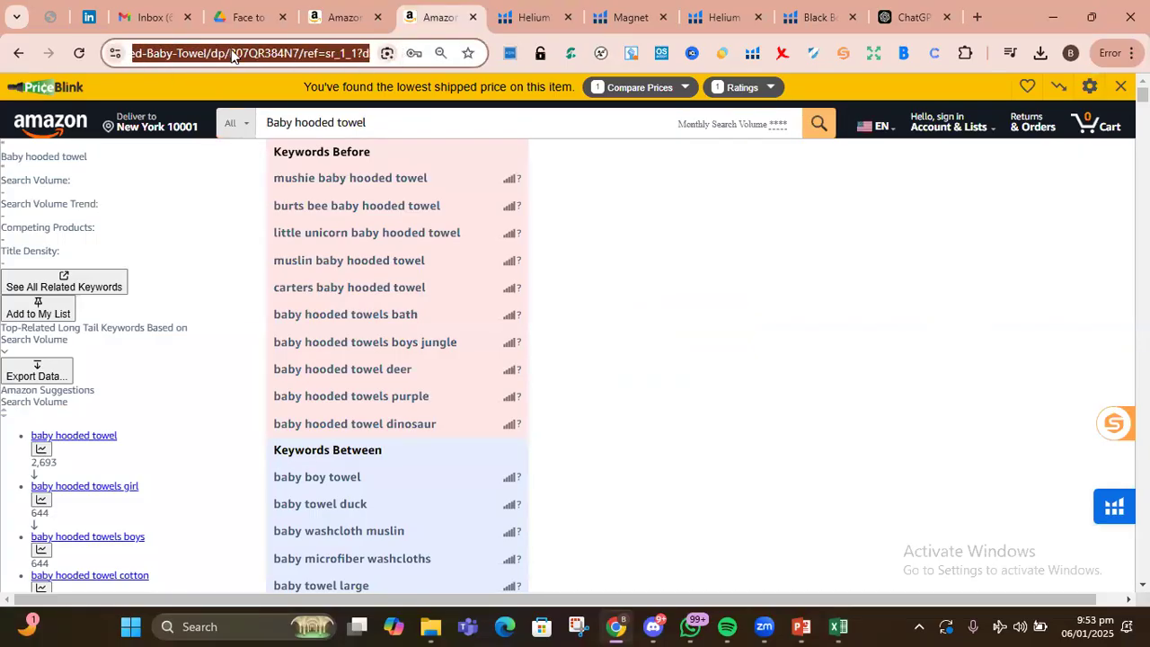
pyautogui.moveTo(230, 54); pyautogui.dragTo(299, 54)
pyautogui.rightClick(299, 54)
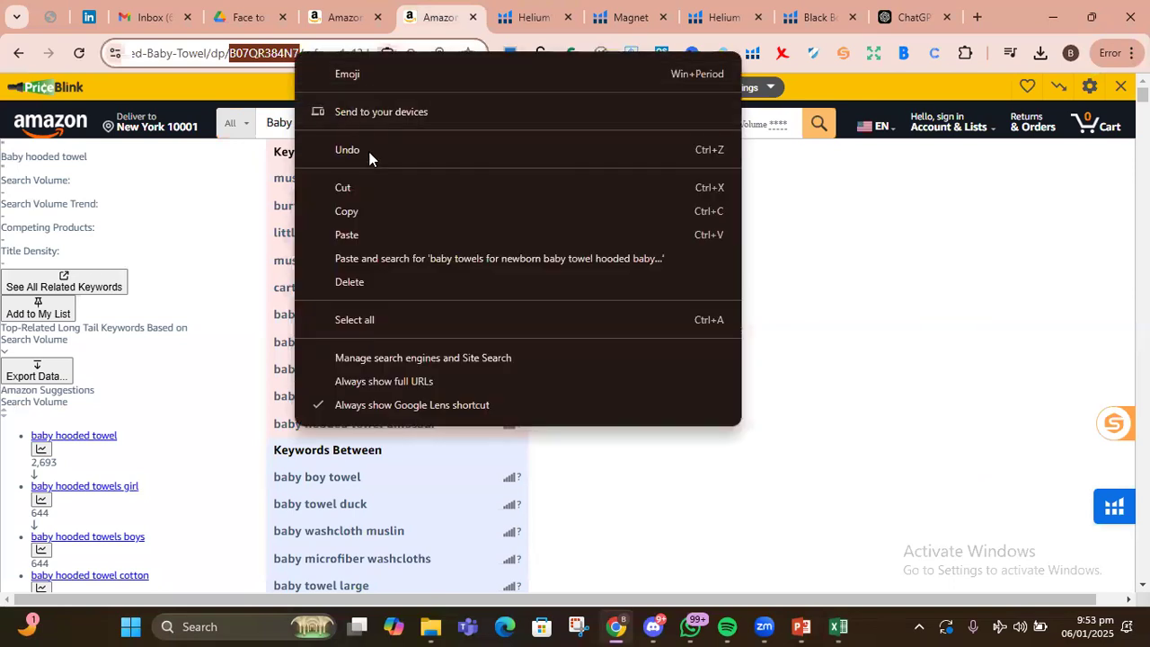
pyautogui.click(387, 204)
pyautogui.click(513, 22)
pyautogui.click(101, 299)
pyautogui.rightClick(101, 299)
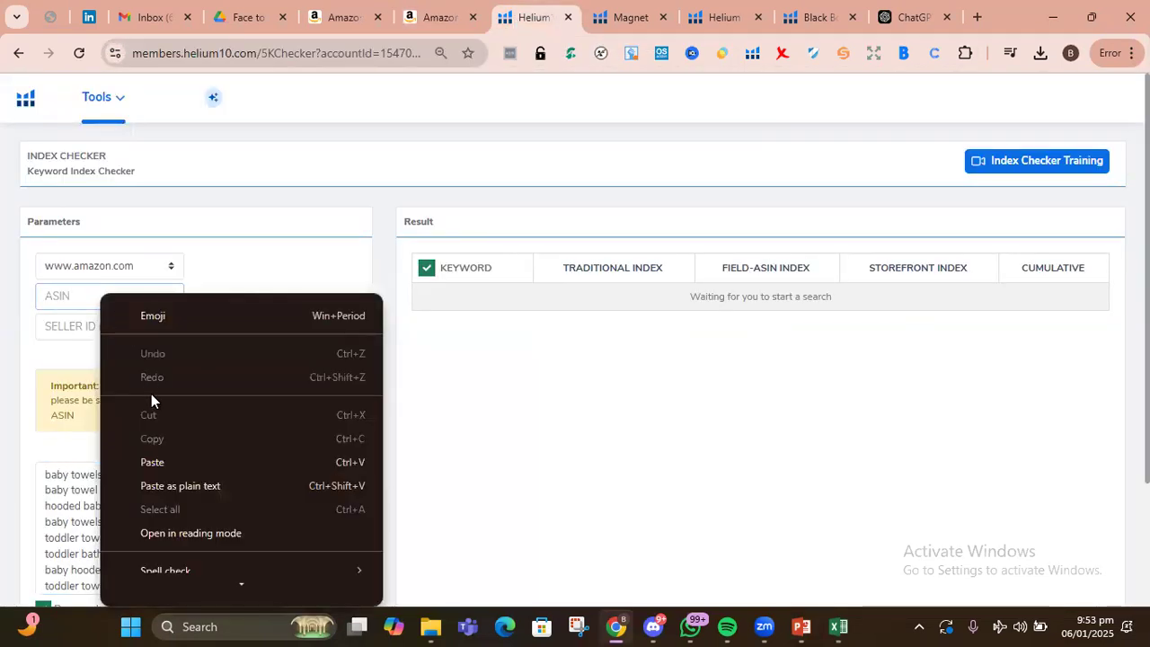
pyautogui.click(164, 457)
# Run the keyword index check for the pasted phrases and ASIN, and dismiss the completion message.
pyautogui.scroll(-2, 434, 342)
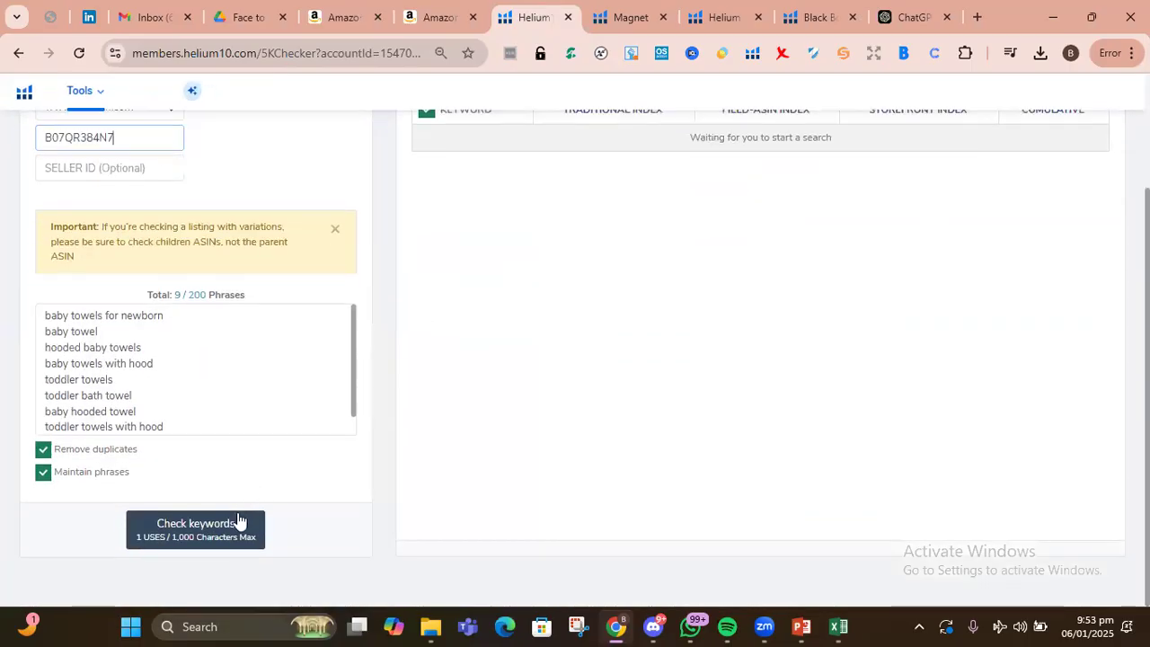
pyautogui.click(236, 526)
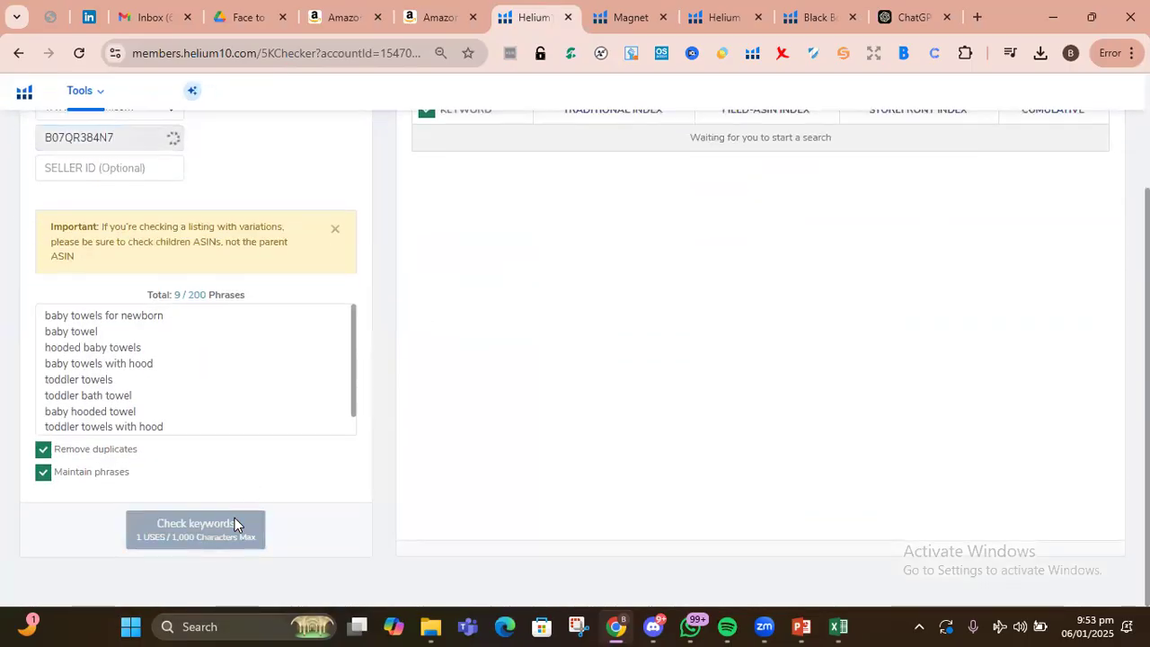
pyautogui.scroll(2, 815, 257)
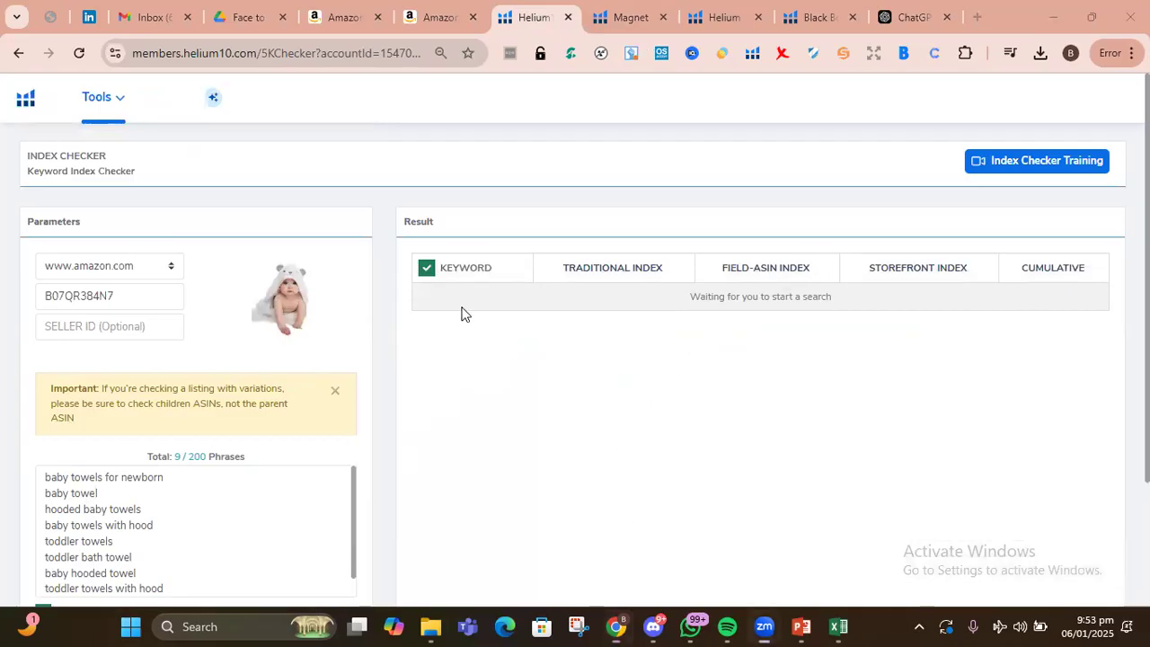
pyautogui.scroll(-2, 458, 324)
pyautogui.click(228, 540)
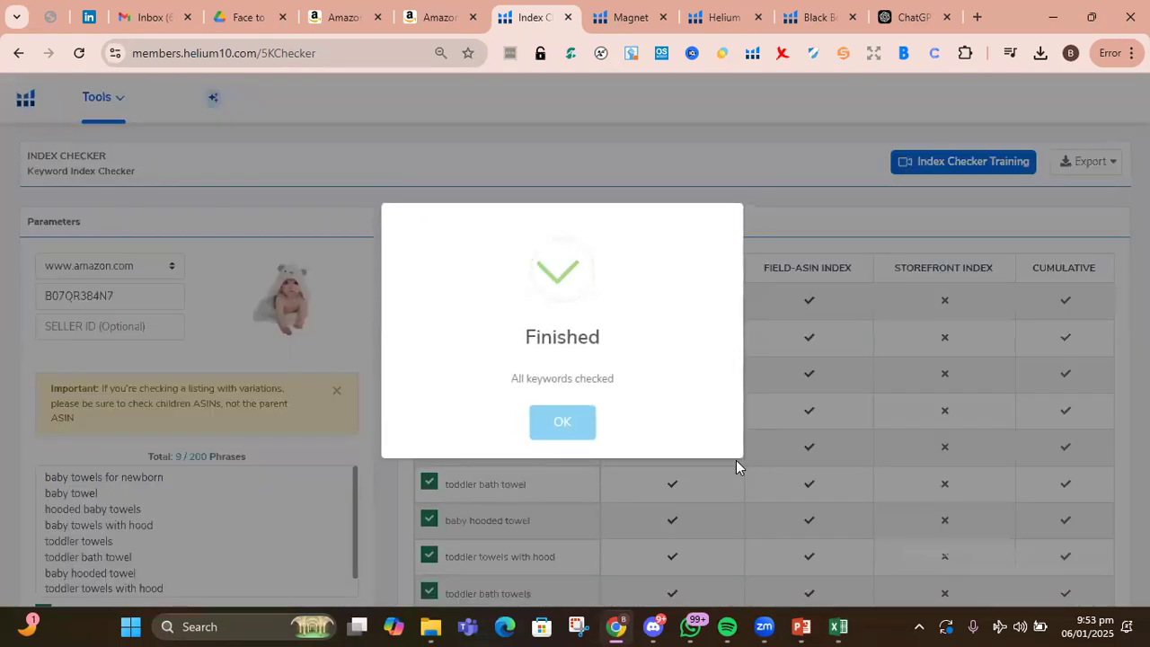
pyautogui.click(580, 439)
# Examine the traditional, field-ASIN, storefront and cumulative index results for each checked keyword.
pyautogui.scroll(1, 659, 328)
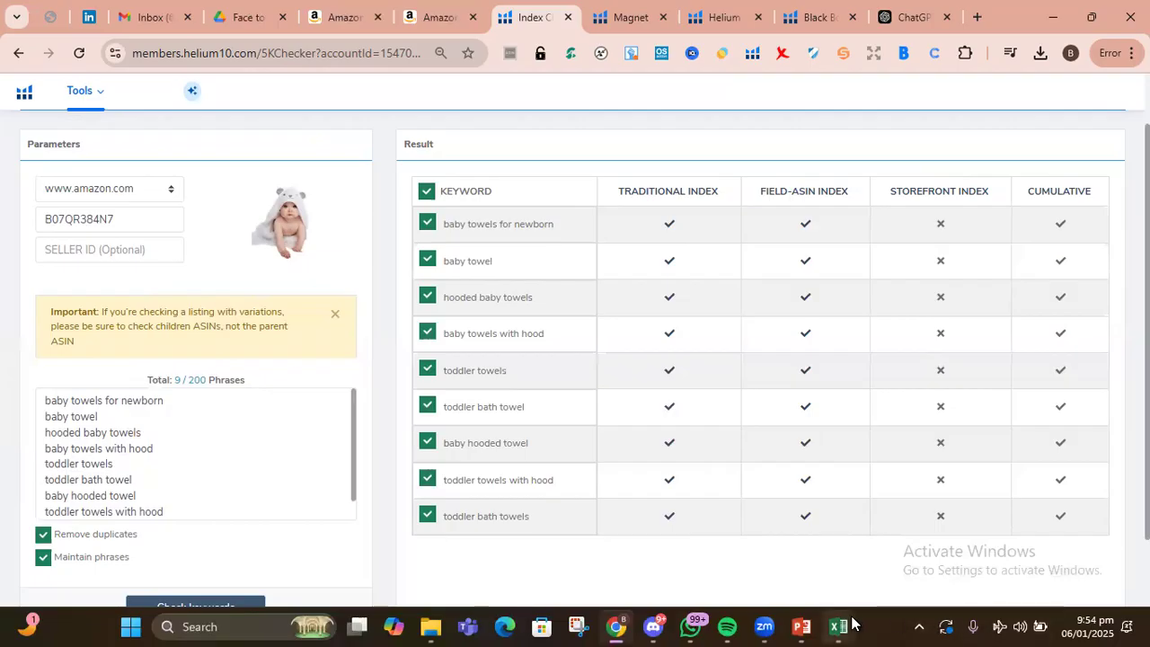
pyautogui.moveTo(852, 623)
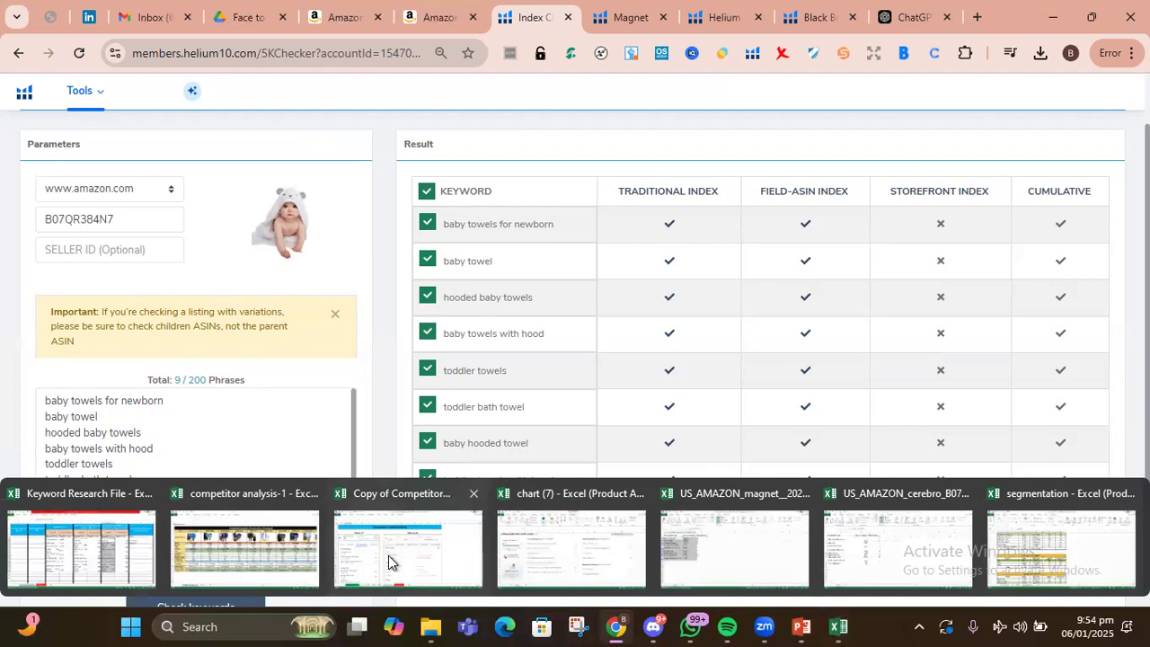
pyautogui.scroll(1, 681, 316)
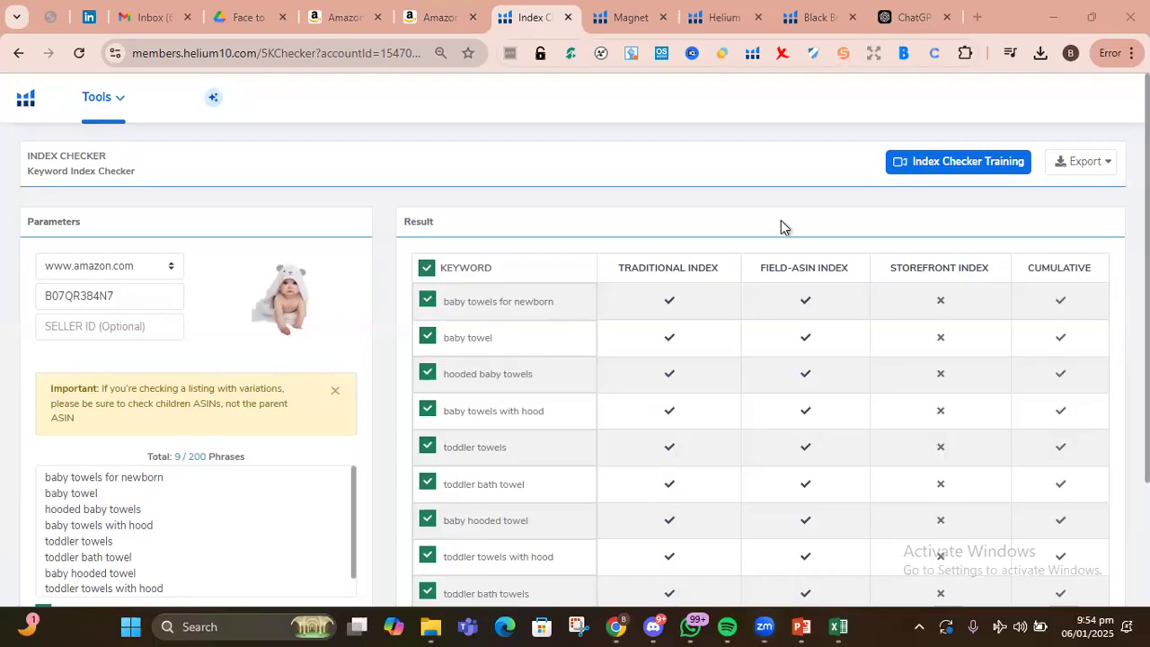
# Open AMZDataStudio's keyword index and rank tracker, and enter the ASIN B07QR384N7 copied from Helium 10's Index Checker.
pyautogui.click(901, 20)
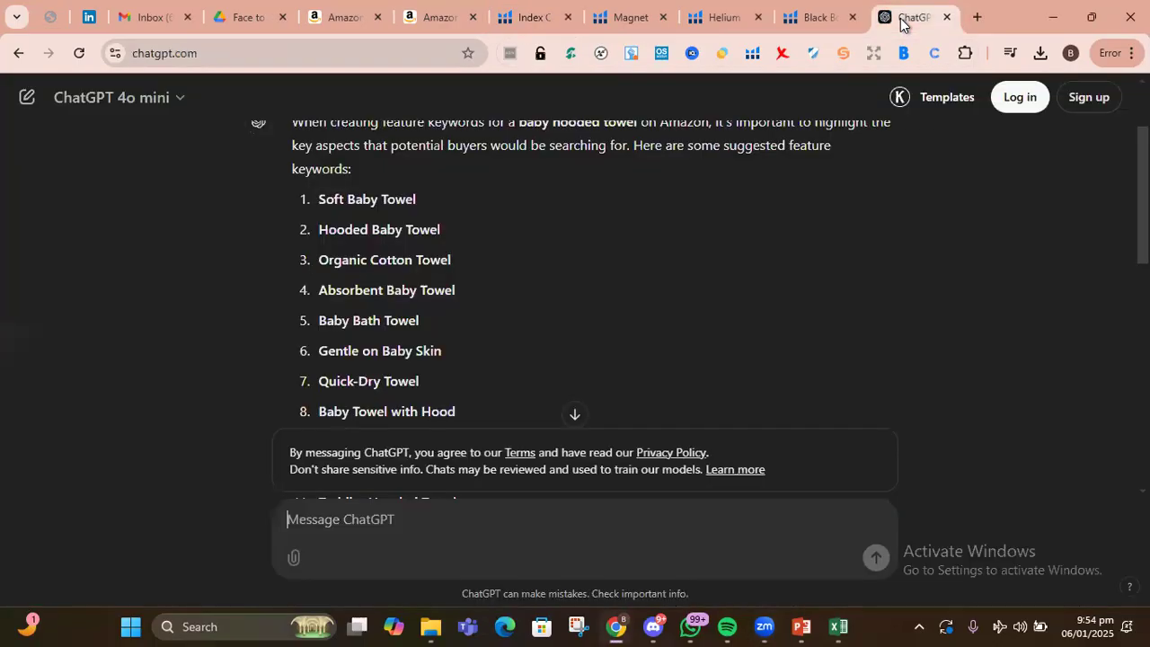
pyautogui.click(721, 53)
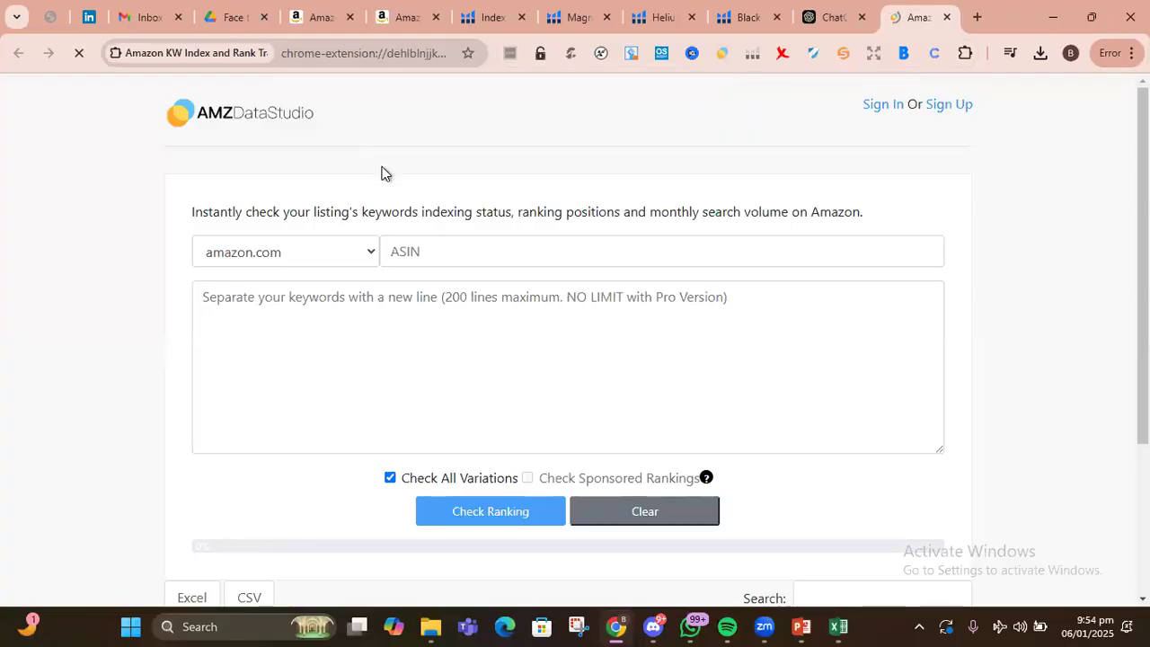
pyautogui.click(506, 13)
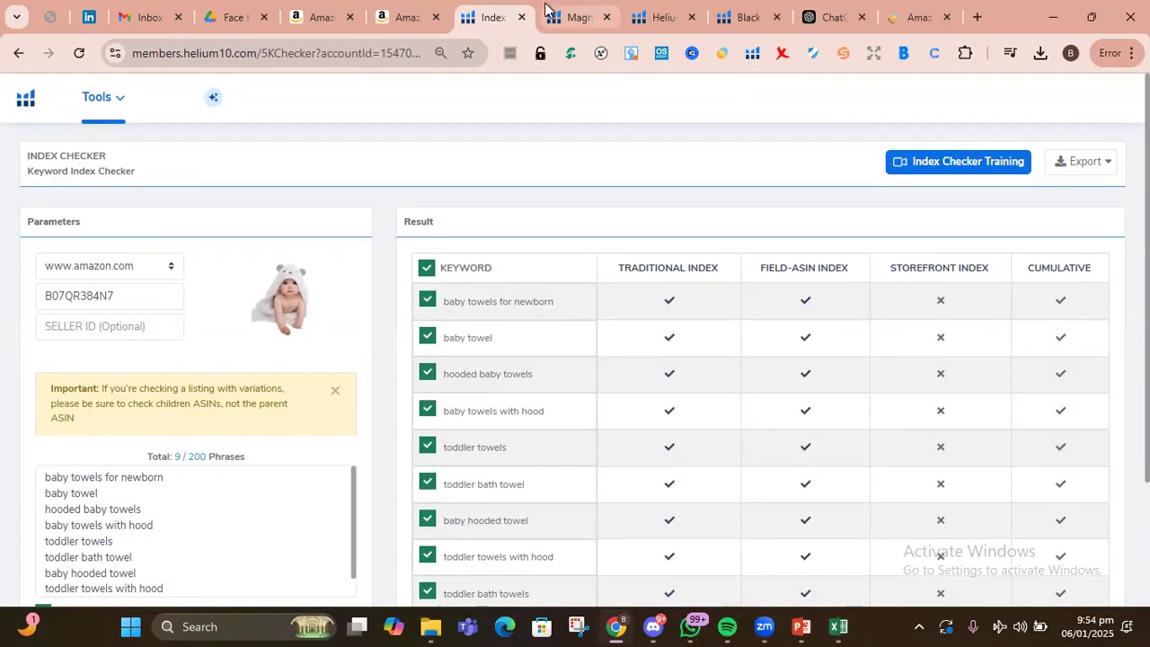
pyautogui.moveTo(147, 295); pyautogui.dragTo(33, 297)
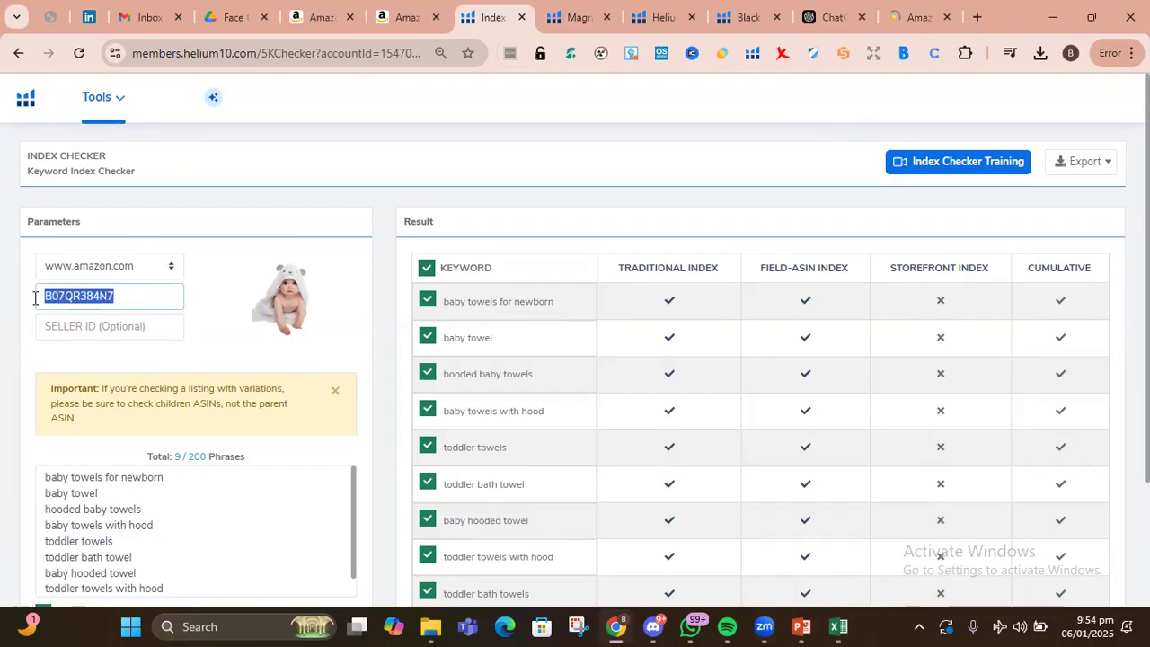
pyautogui.rightClick(52, 294)
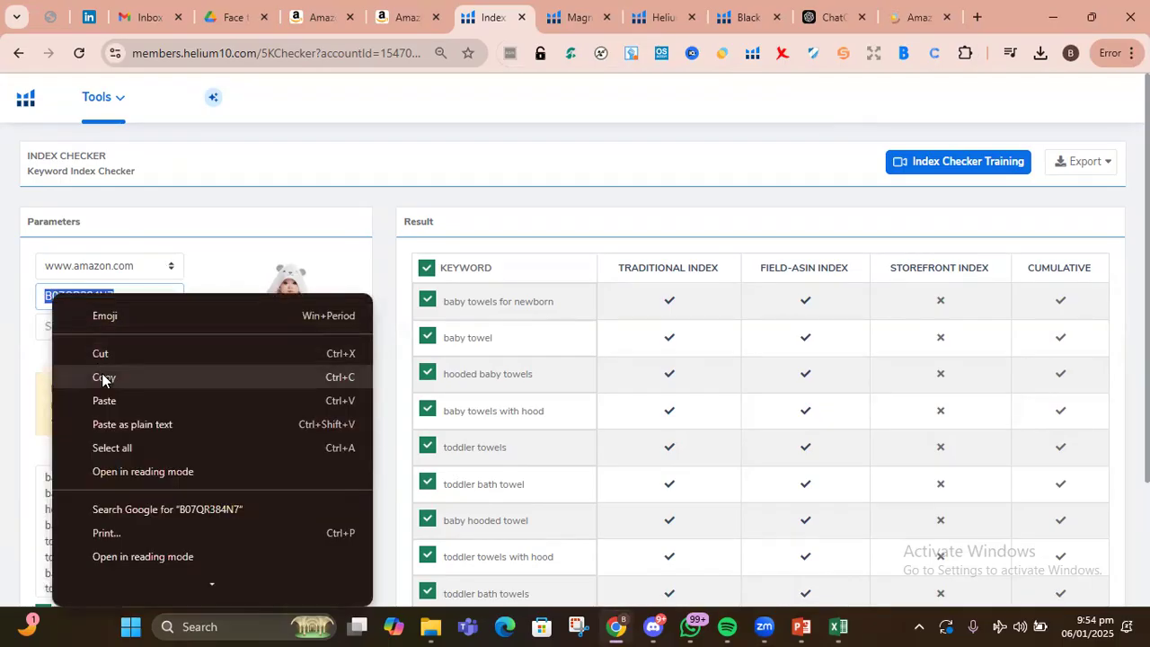
pyautogui.click(103, 376)
pyautogui.click(896, 18)
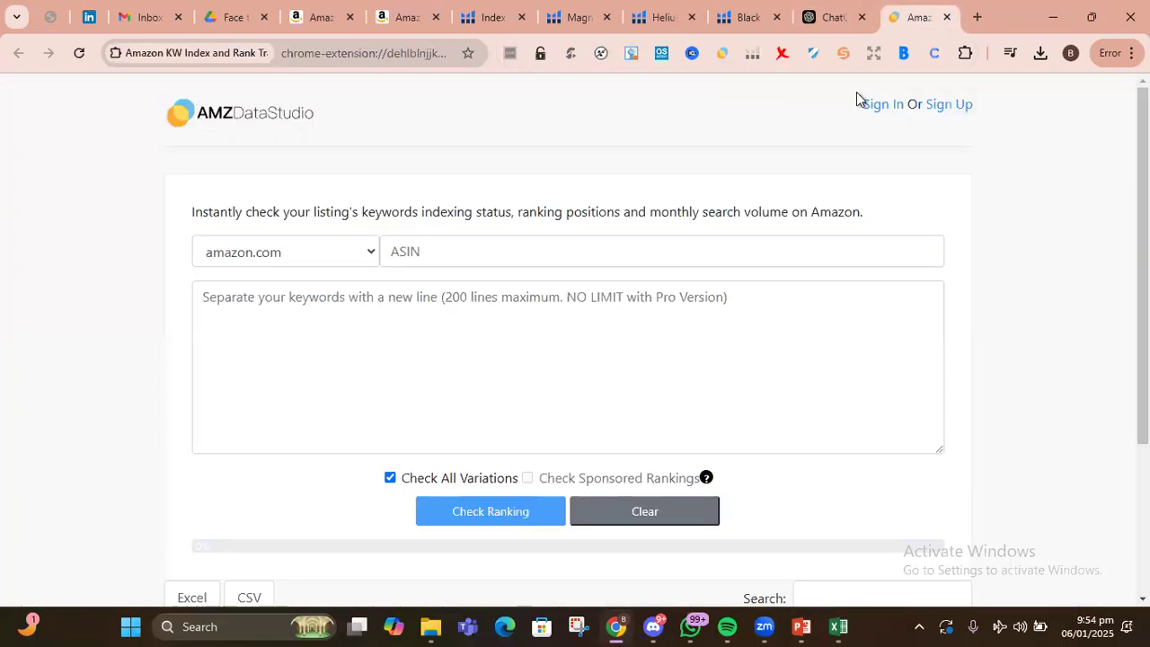
pyautogui.rightClick(444, 253)
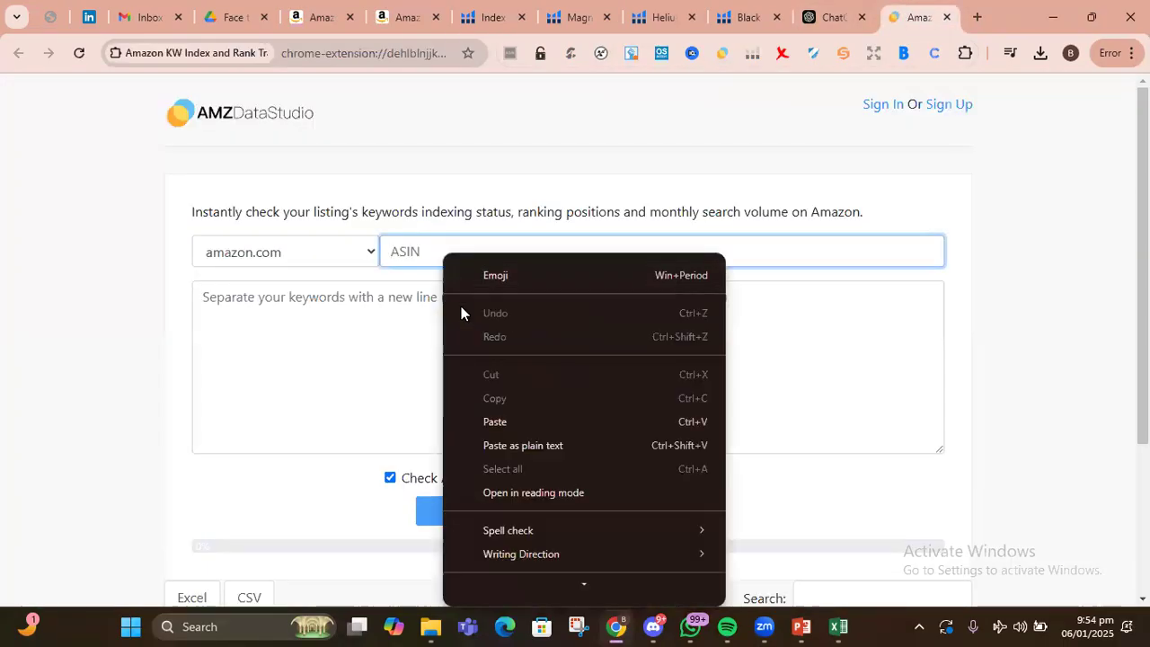
pyautogui.click(490, 420)
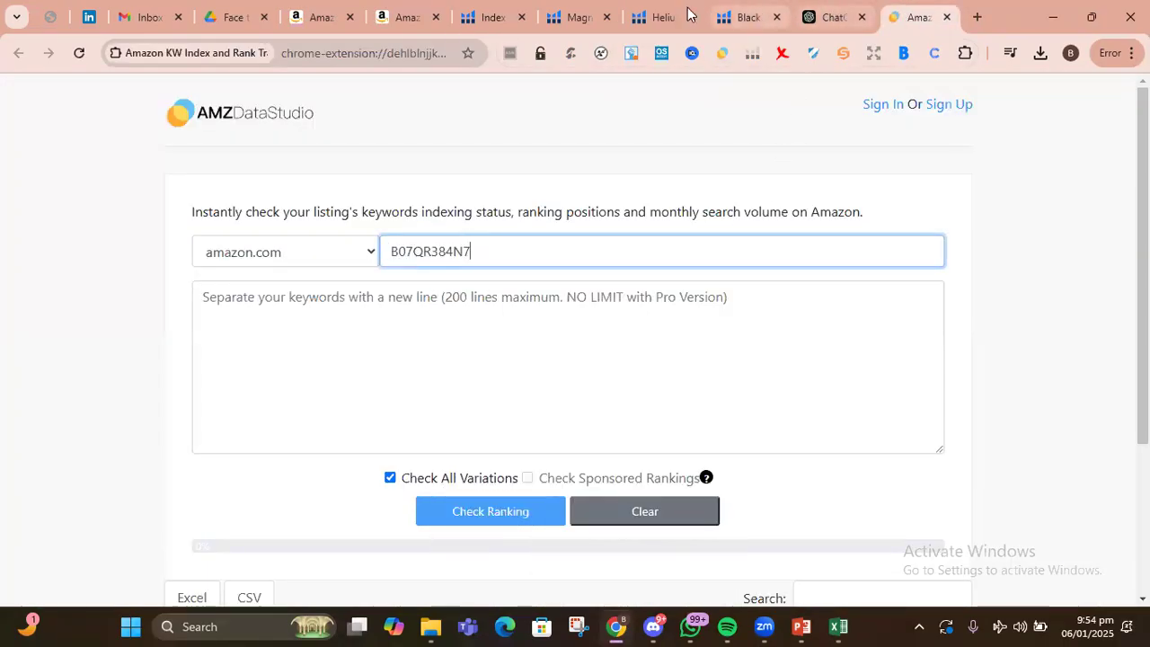
# Copy all nine phrases from the Index Checker and paste them as the keywords in AMZDataStudio's tracker.
pyautogui.click(489, 17)
pyautogui.scroll(-1, 179, 485)
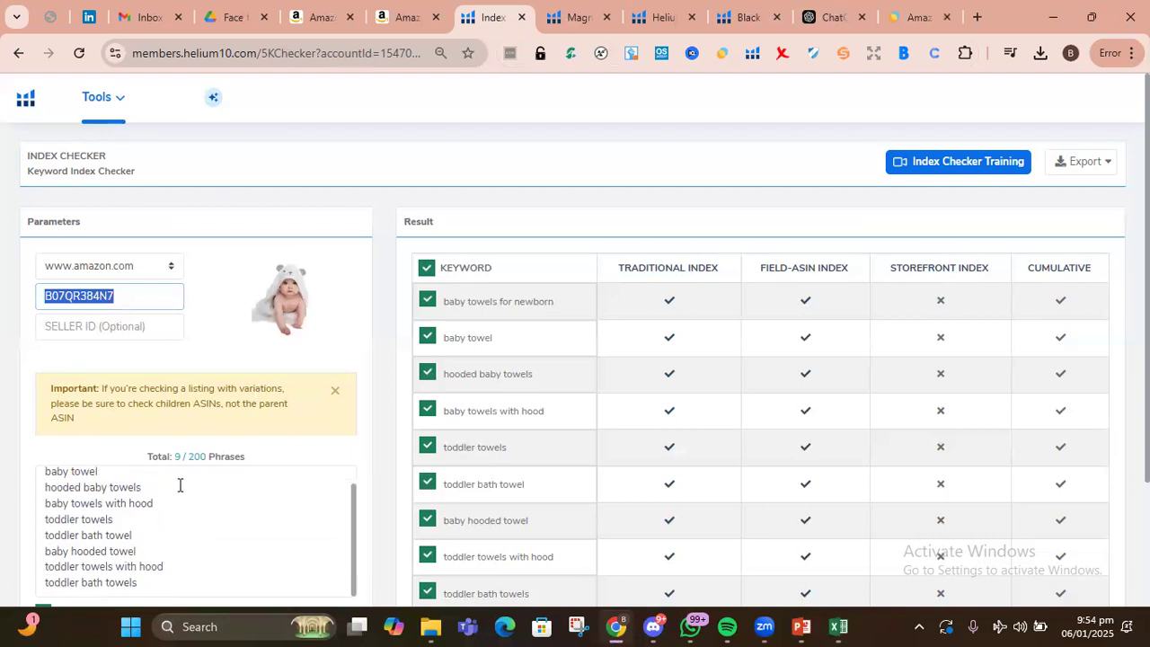
pyautogui.moveTo(157, 582); pyautogui.dragTo(56, 476)
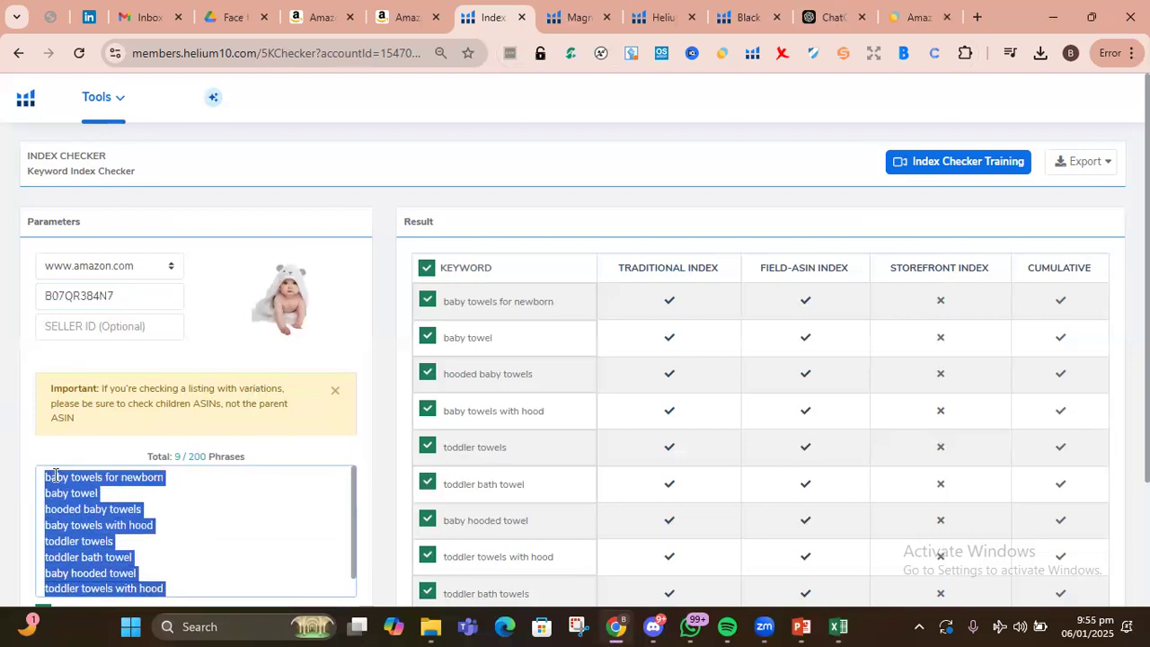
pyautogui.rightClick(56, 476)
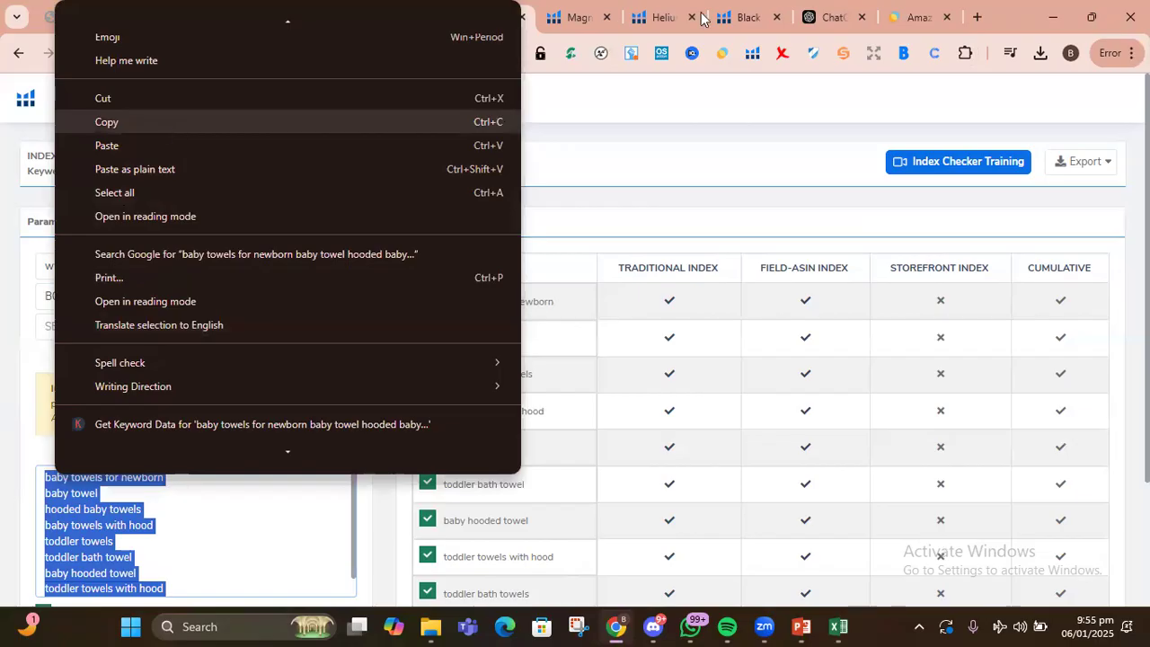
pyautogui.click(172, 129)
pyautogui.click(922, 9)
pyautogui.click(536, 324)
pyautogui.rightClick(536, 319)
pyautogui.scroll(-1, 560, 251)
pyautogui.click(585, 165)
# Try to run AMZDataStudio's ranking check for the pasted keywords and sign in with the Google account.
pyautogui.click(493, 516)
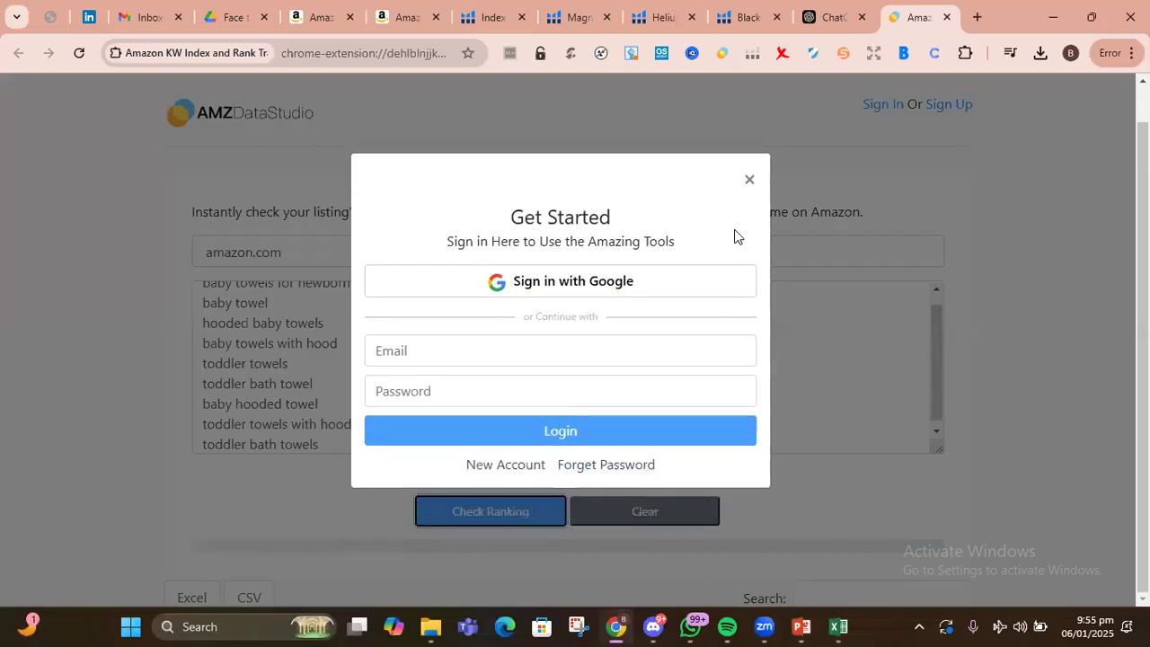
pyautogui.click(749, 179)
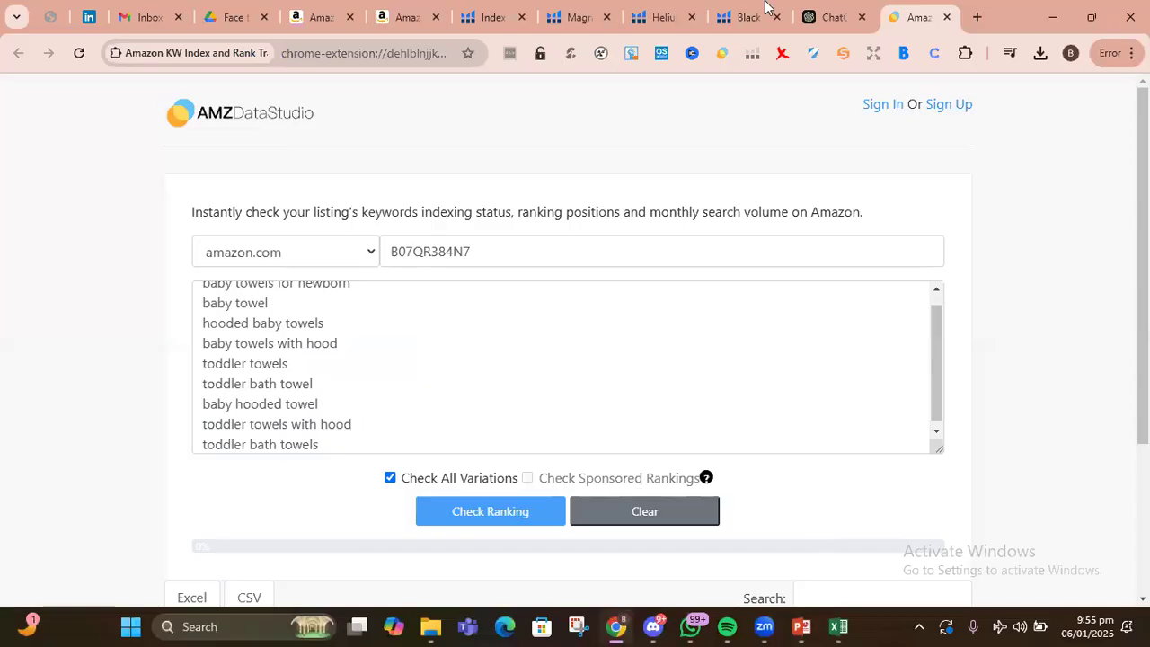
pyautogui.scroll(-3, 724, 375)
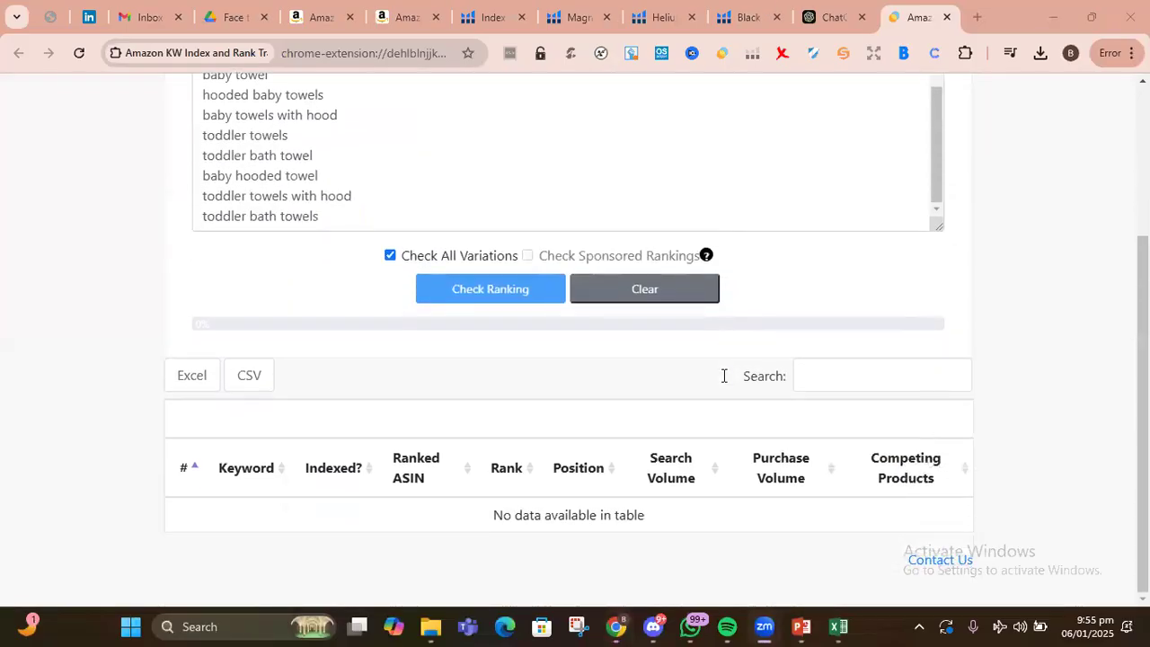
pyautogui.scroll(2, 723, 375)
pyautogui.click(502, 456)
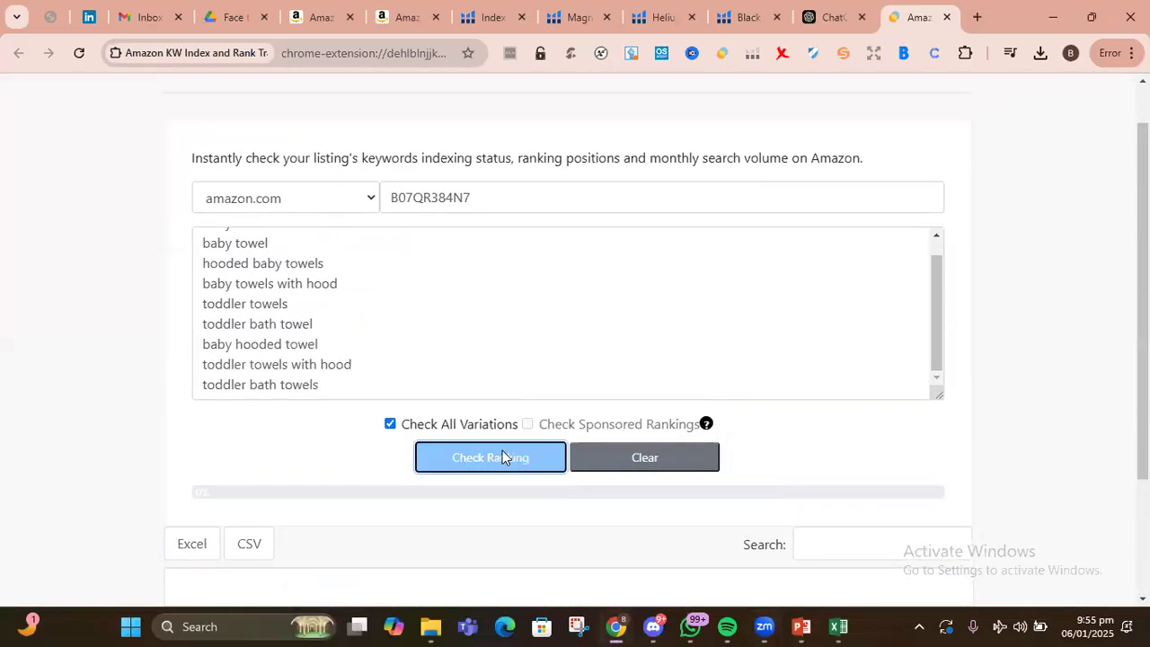
pyautogui.click(611, 321)
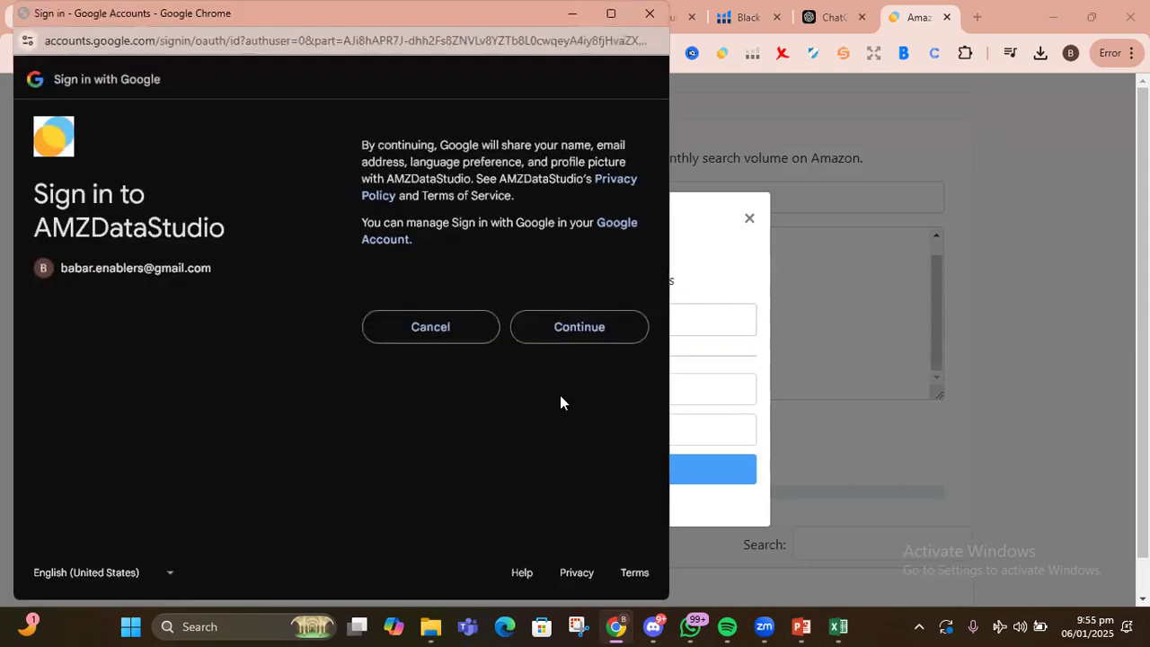
pyautogui.click(443, 334)
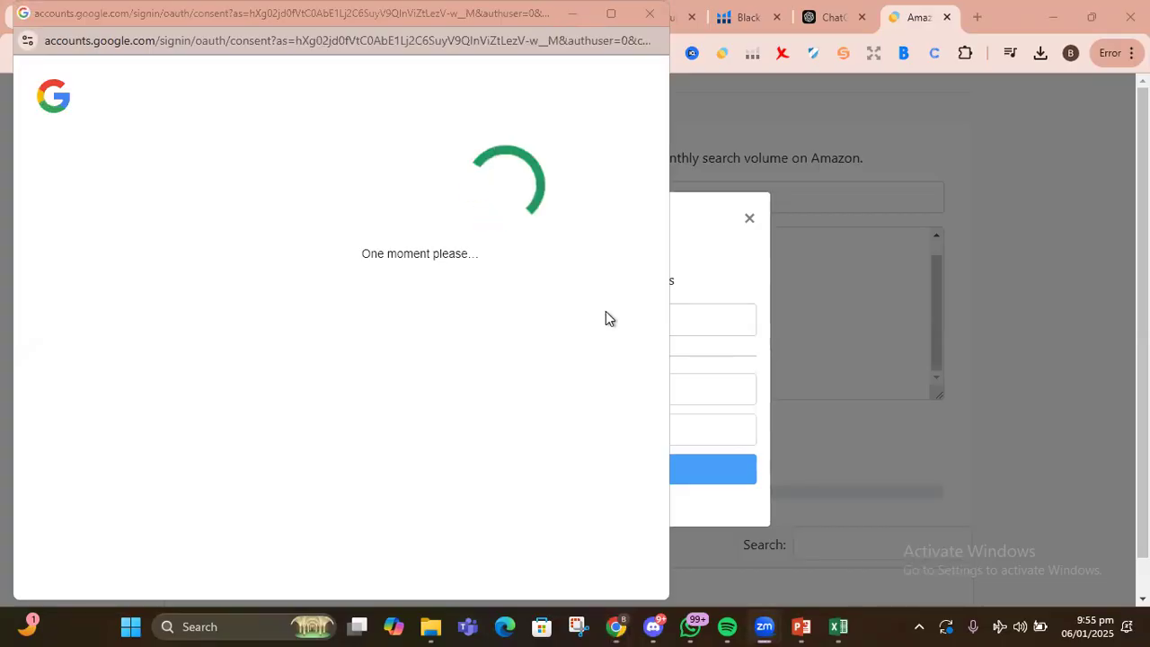
# Open Helium 10's Keyword Tracker in place of Black Box and look through the tracked products and their keyword metrics.
pyautogui.click(721, 12)
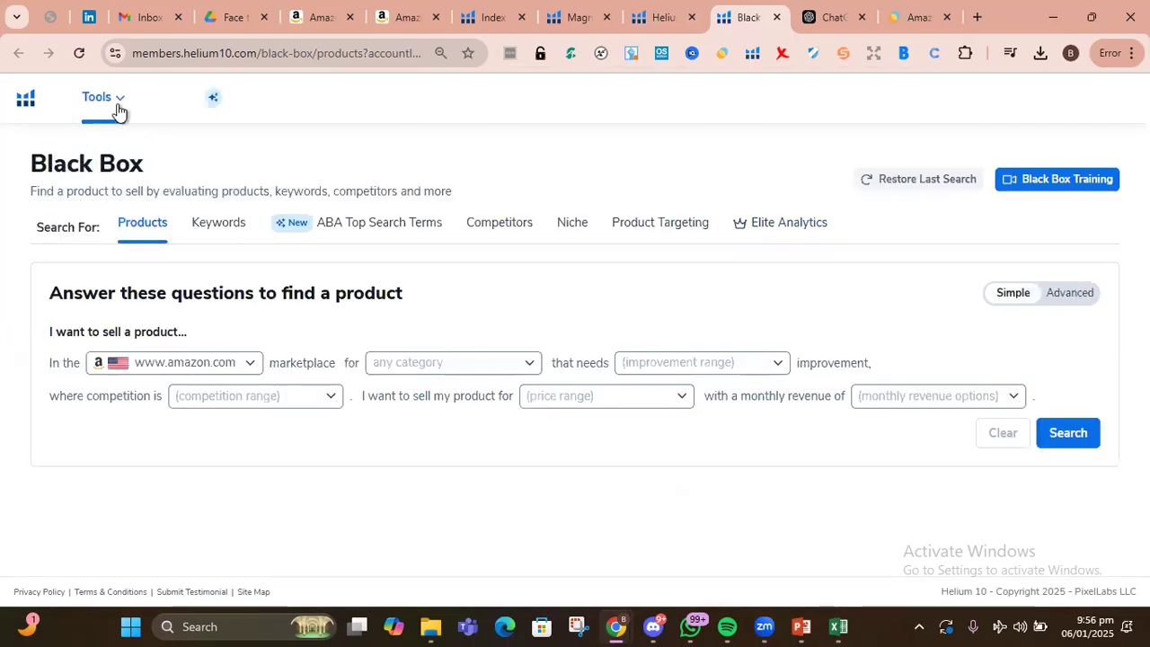
pyautogui.click(116, 110)
pyautogui.click(764, 199)
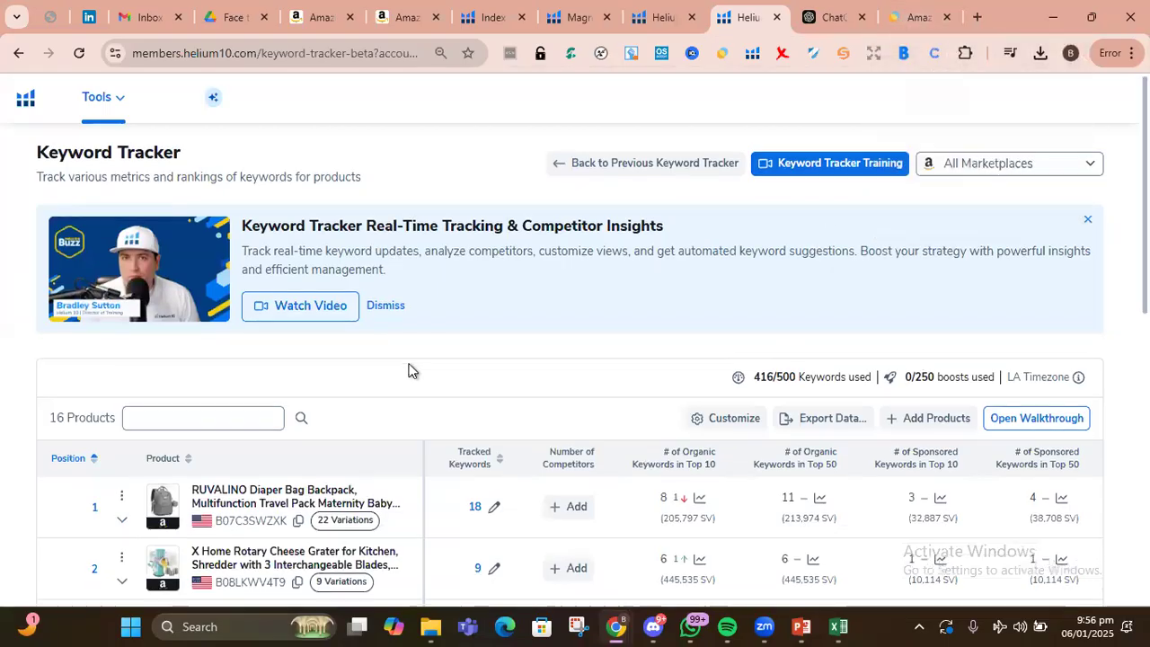
pyautogui.scroll(-2, 409, 368)
pyautogui.scroll(2, 409, 369)
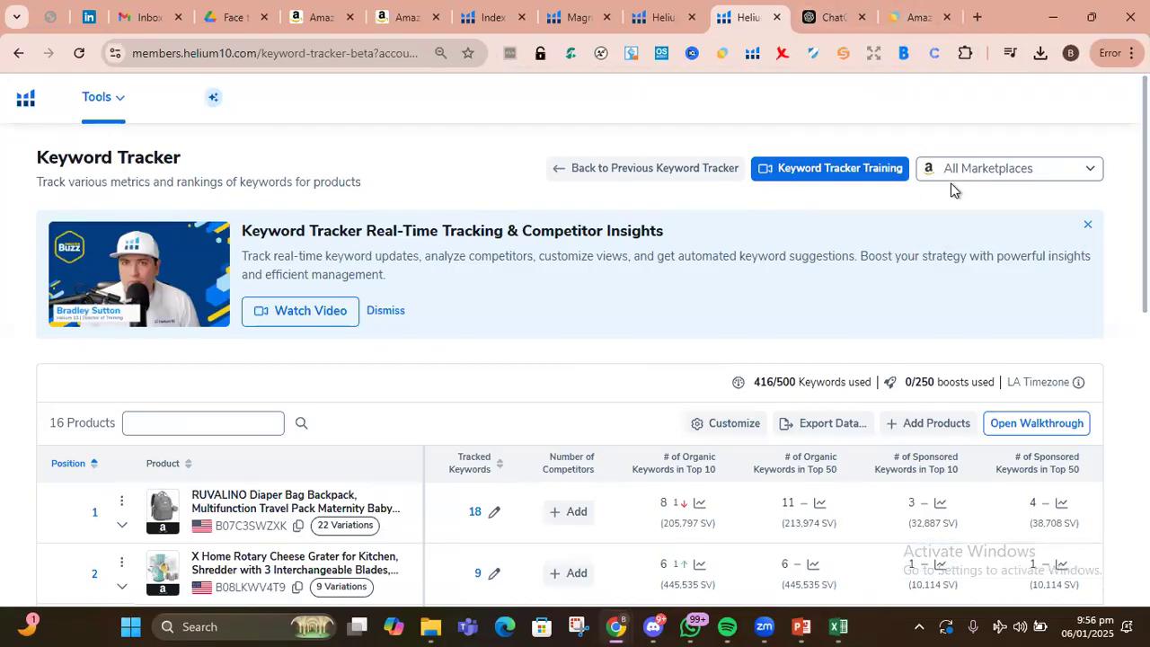
pyautogui.scroll(-7, 384, 281)
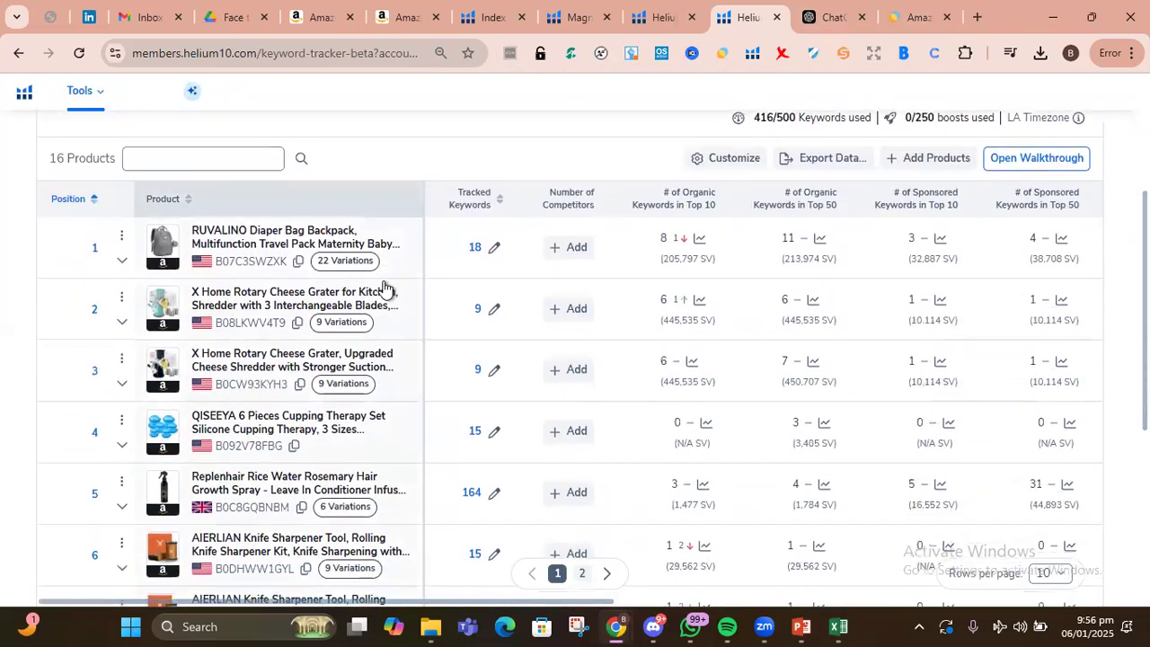
pyautogui.scroll(7, 808, 355)
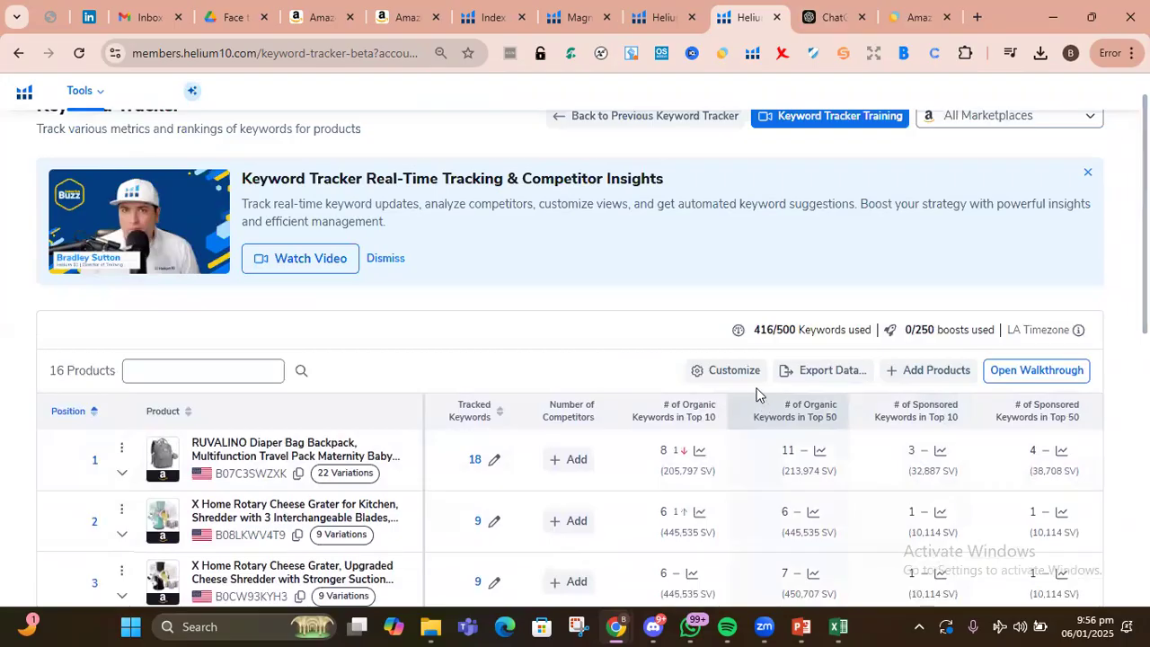
# Open the form for adding a product to the Keyword Tracker and look over its product and keyword sections.
pyautogui.click(909, 371)
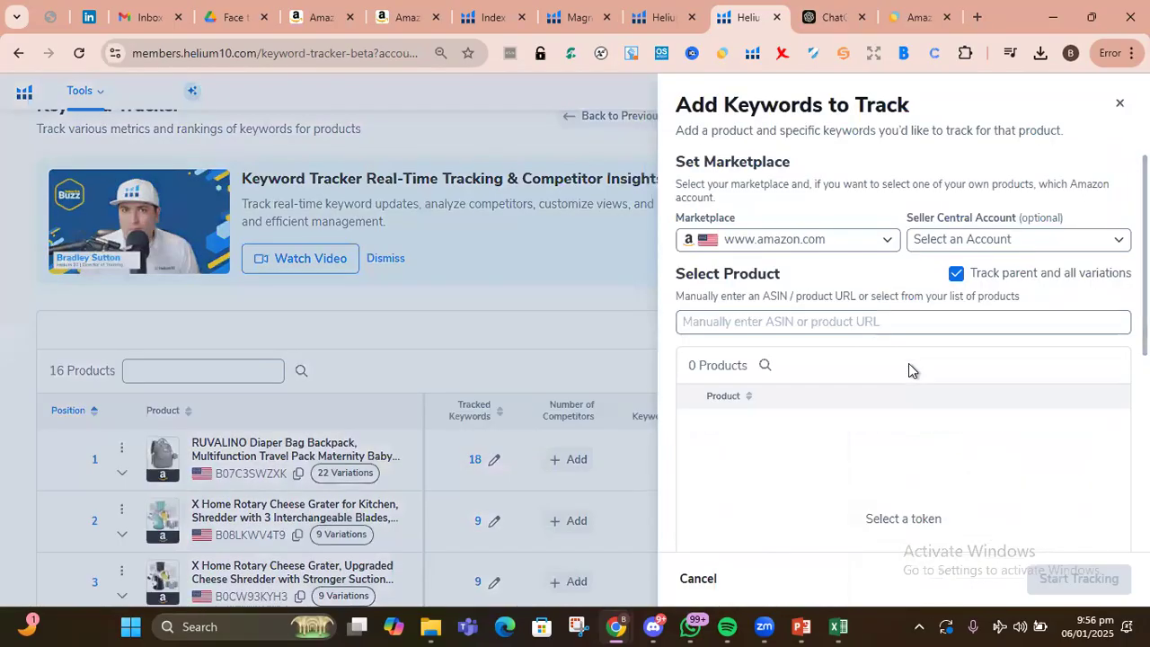
pyautogui.scroll(-1, 781, 415)
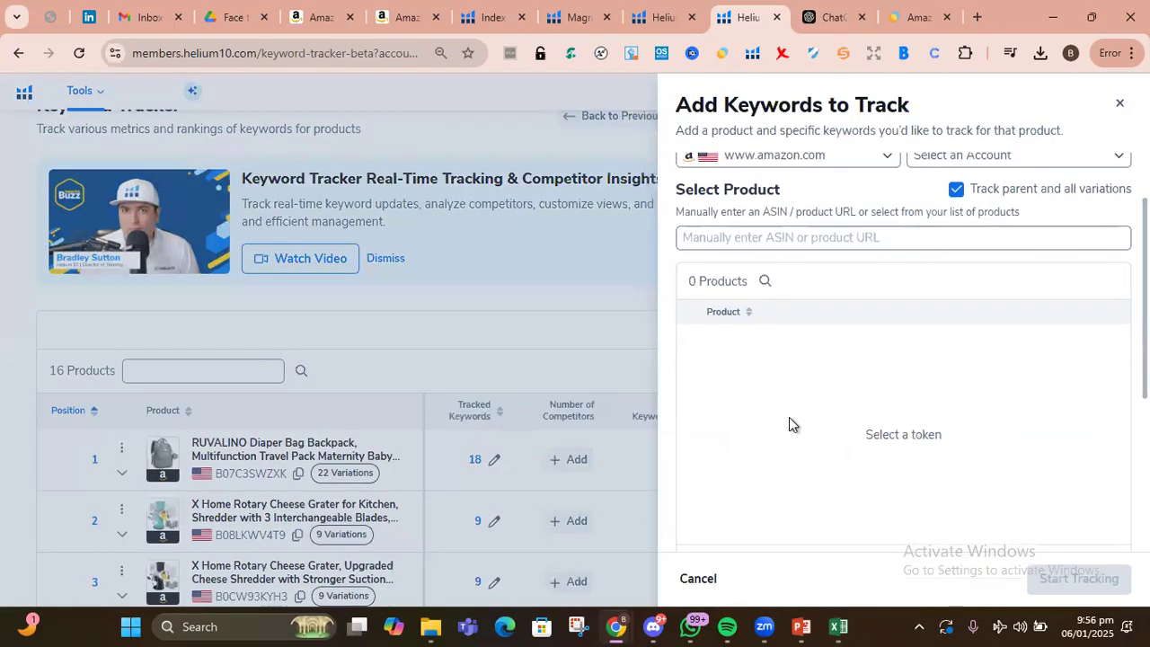
pyautogui.scroll(-1, 802, 411)
pyautogui.scroll(1, 760, 292)
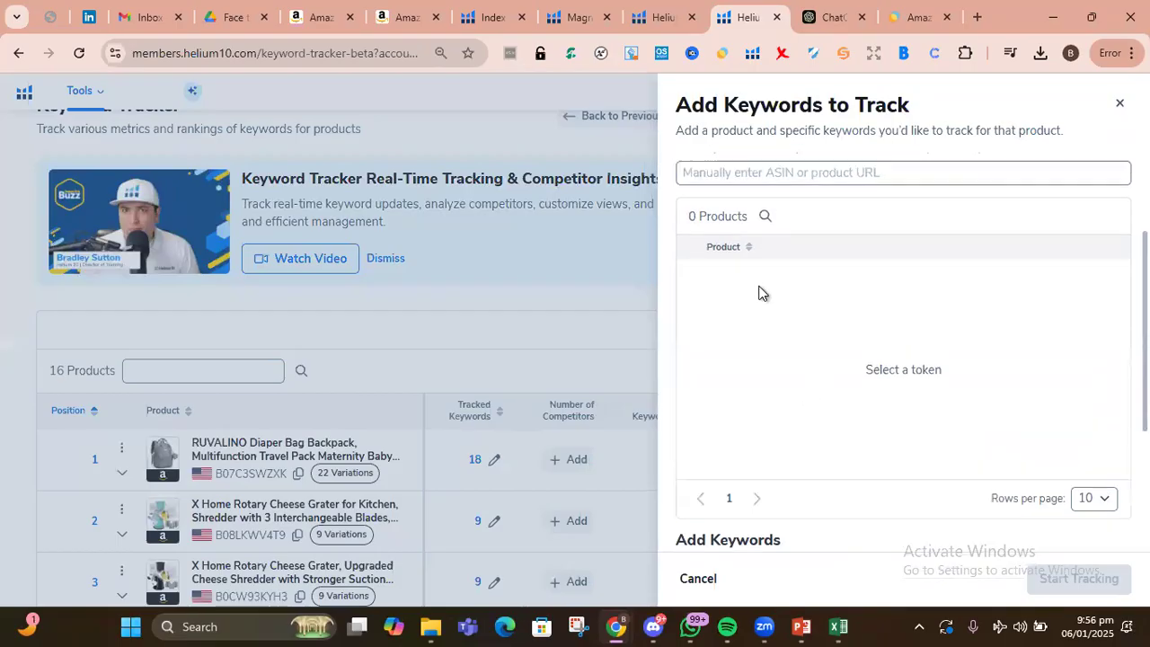
# Copy the ASIN B07QR384N7 from the Index Checker and paste it as the product to track in the Keyword Tracker.
pyautogui.click(901, 12)
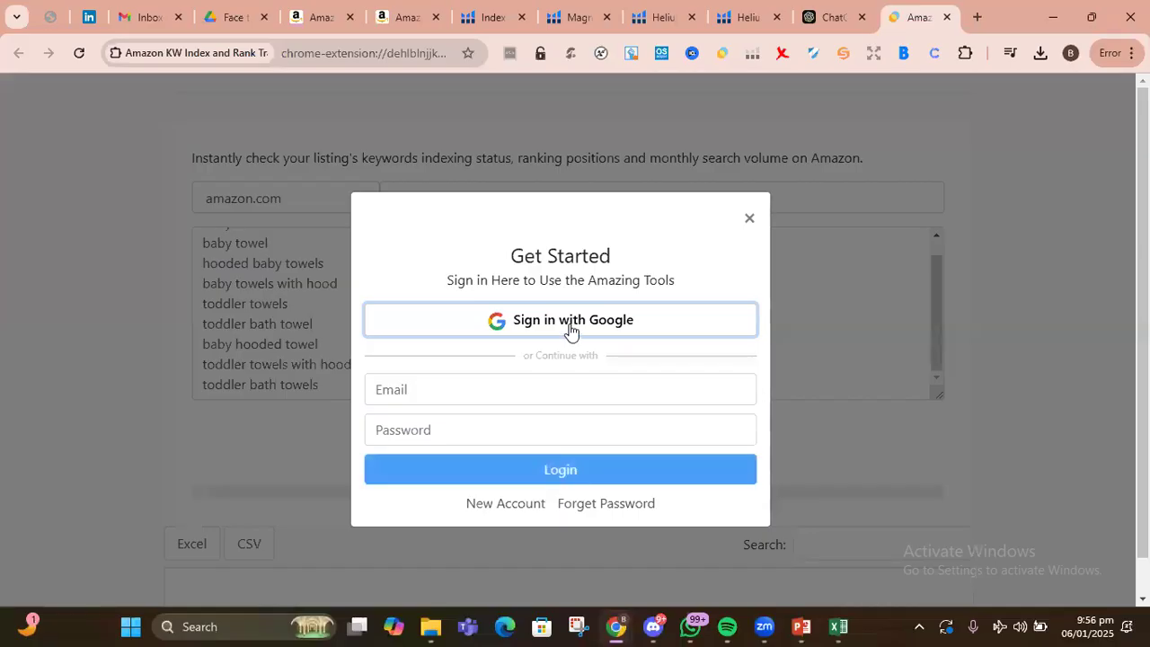
pyautogui.click(492, 16)
pyautogui.moveTo(117, 297)
pyautogui.mouseDown()
pyautogui.moveTo(43, 299)
pyautogui.moveTo(112, 295)
pyautogui.mouseUp()
pyautogui.rightClick(66, 312)
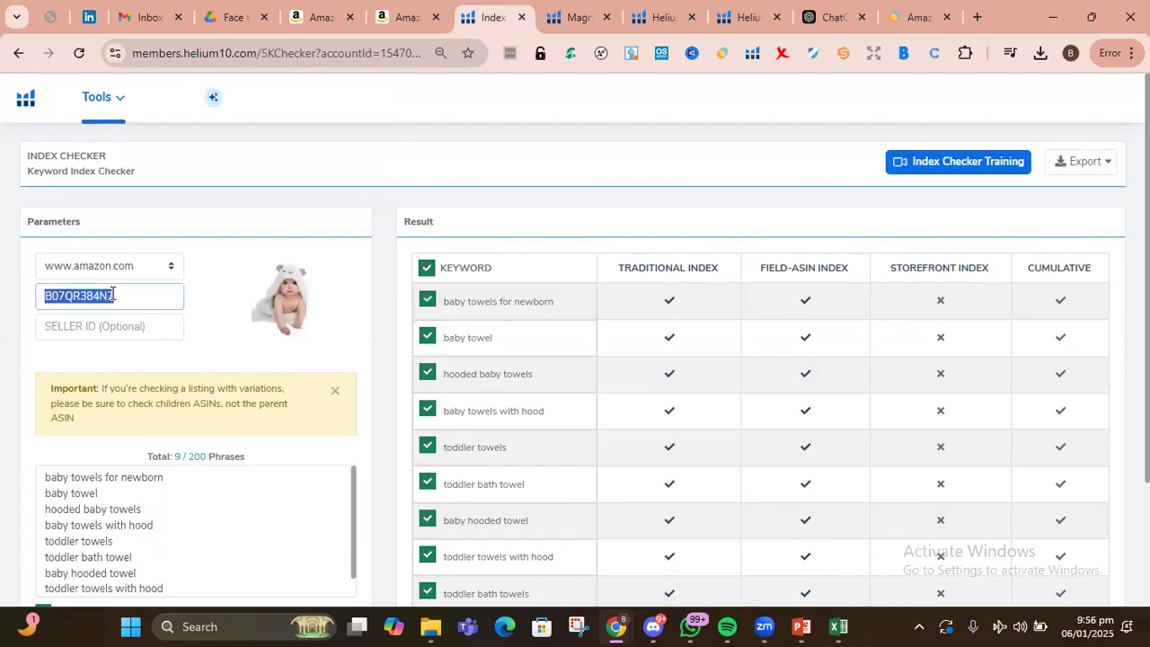
pyautogui.rightClick(112, 295)
pyautogui.click(175, 376)
pyautogui.click(920, 24)
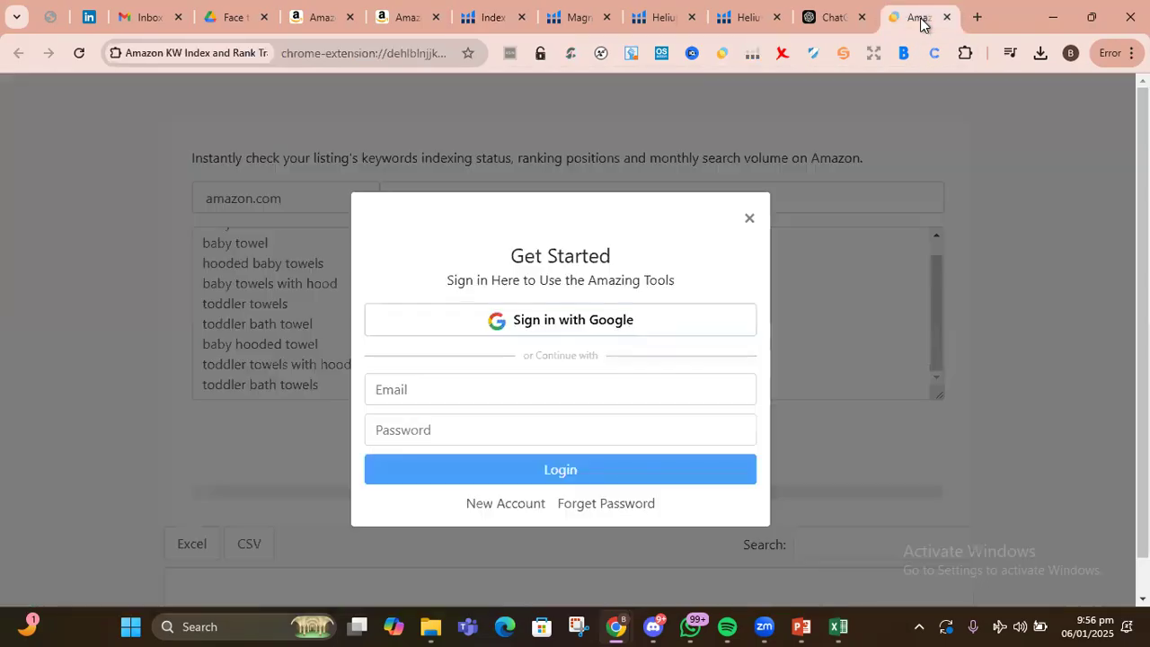
pyautogui.click(749, 17)
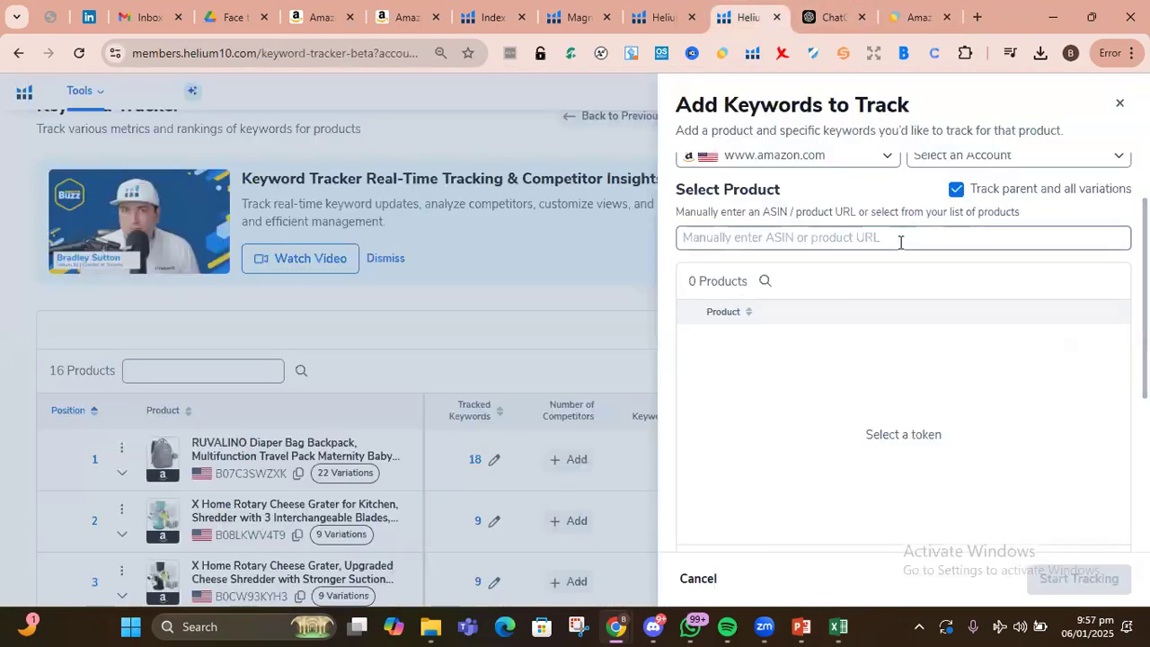
pyautogui.click(899, 241)
pyautogui.rightClick(899, 241)
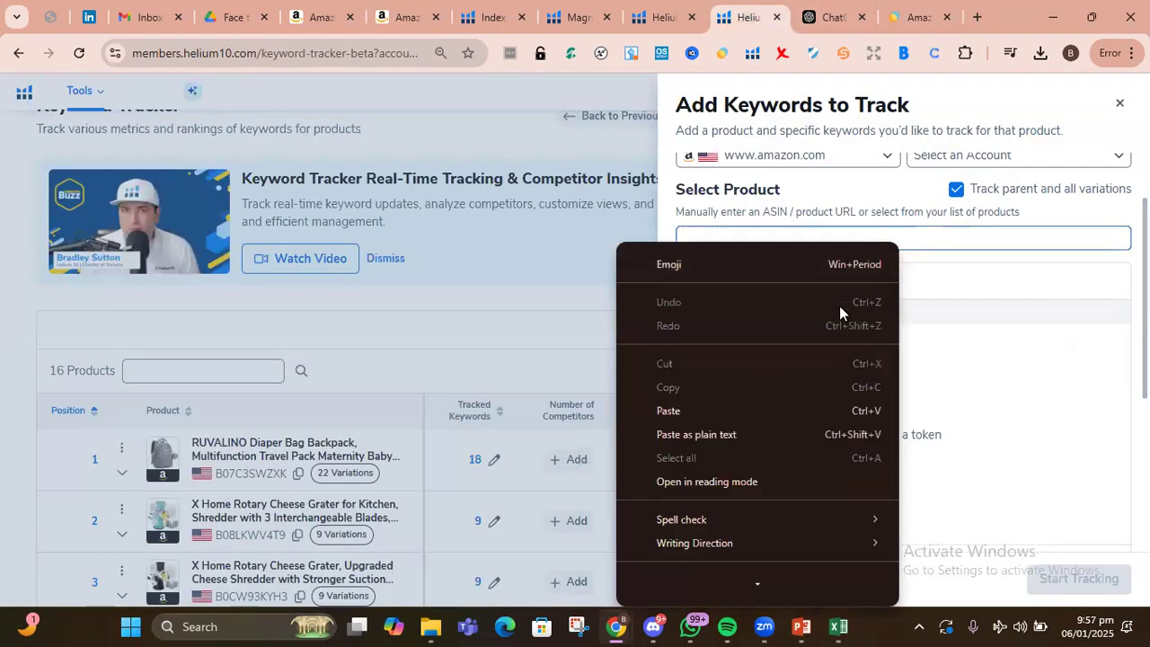
pyautogui.click(680, 408)
# Go to the form's keyword entry area and copy the full list of nine phrases from the Index Checker.
pyautogui.scroll(-2, 1002, 334)
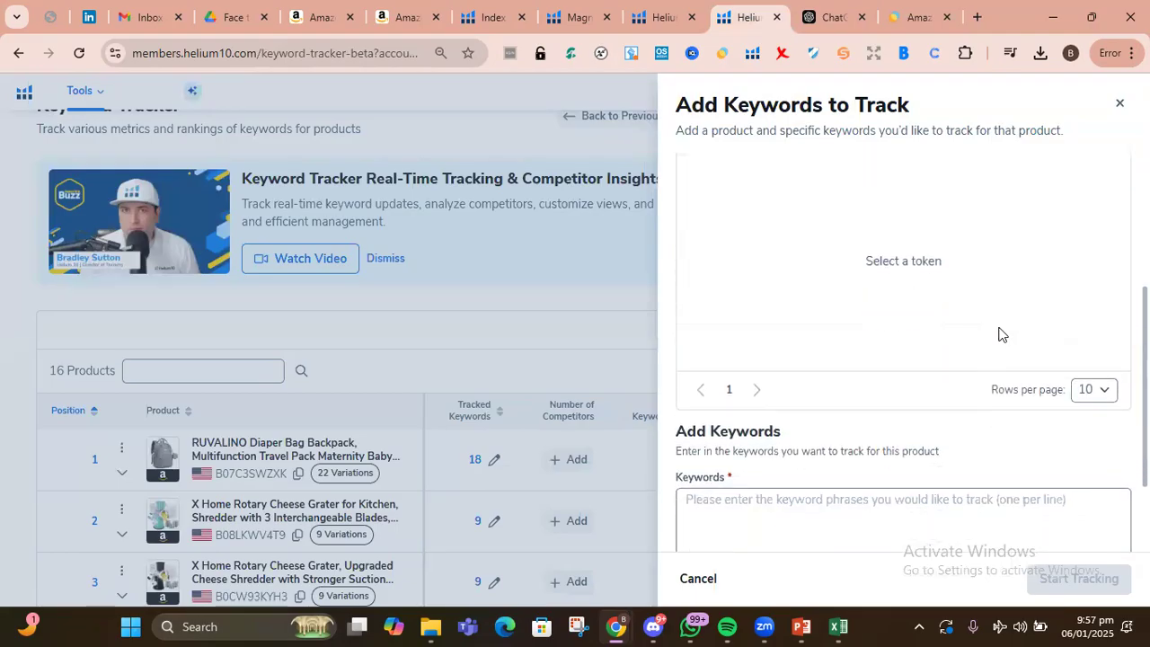
pyautogui.scroll(-2, 1001, 335)
pyautogui.click(836, 397)
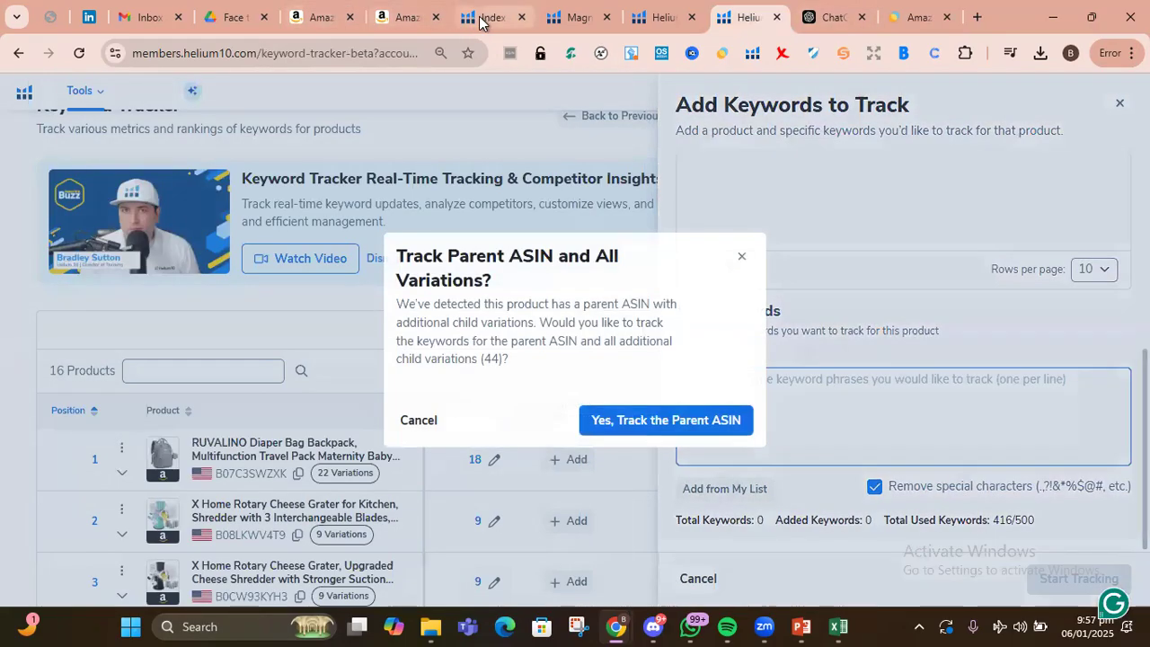
pyautogui.click(478, 18)
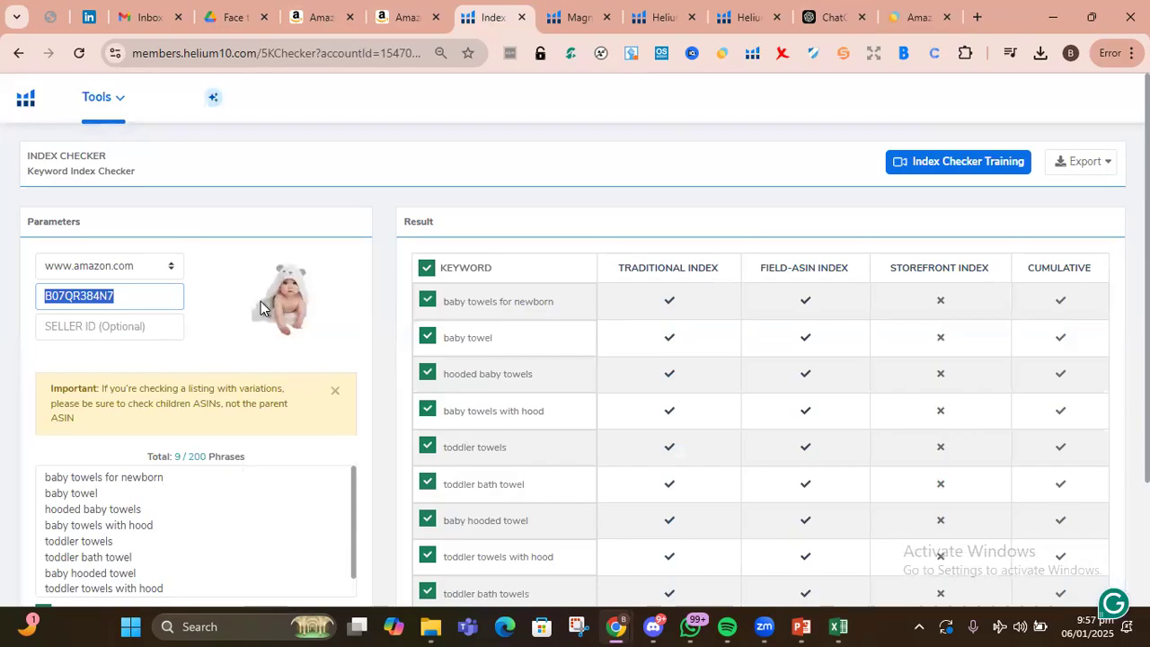
pyautogui.scroll(-1, 153, 488)
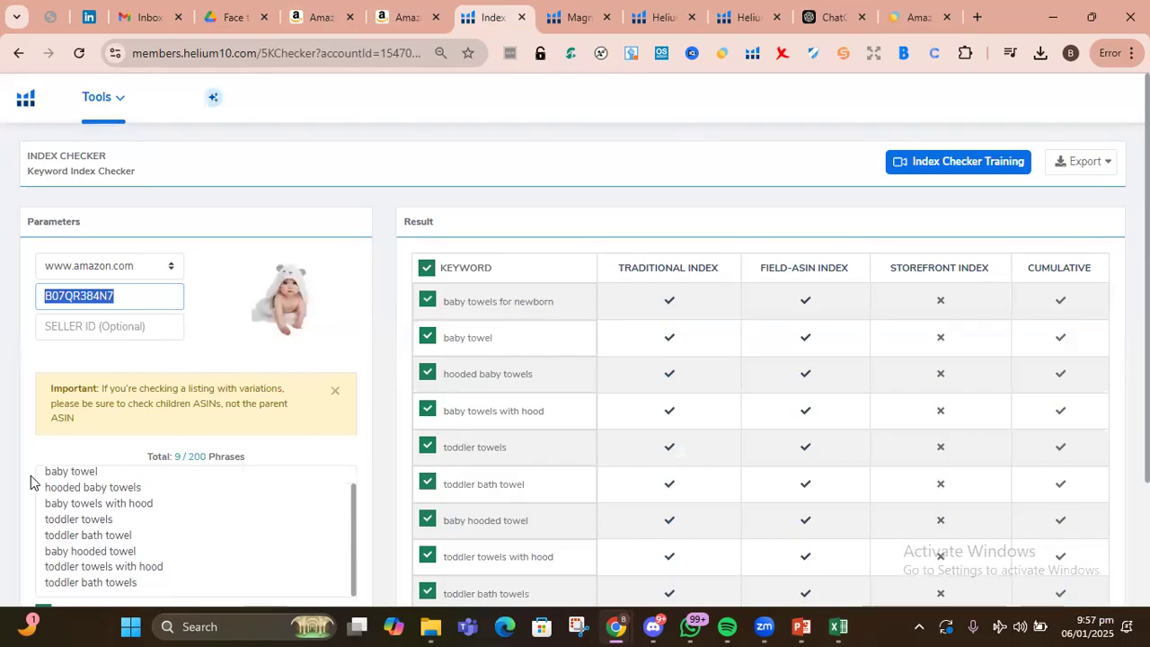
pyautogui.moveTo(42, 476); pyautogui.dragTo(135, 508)
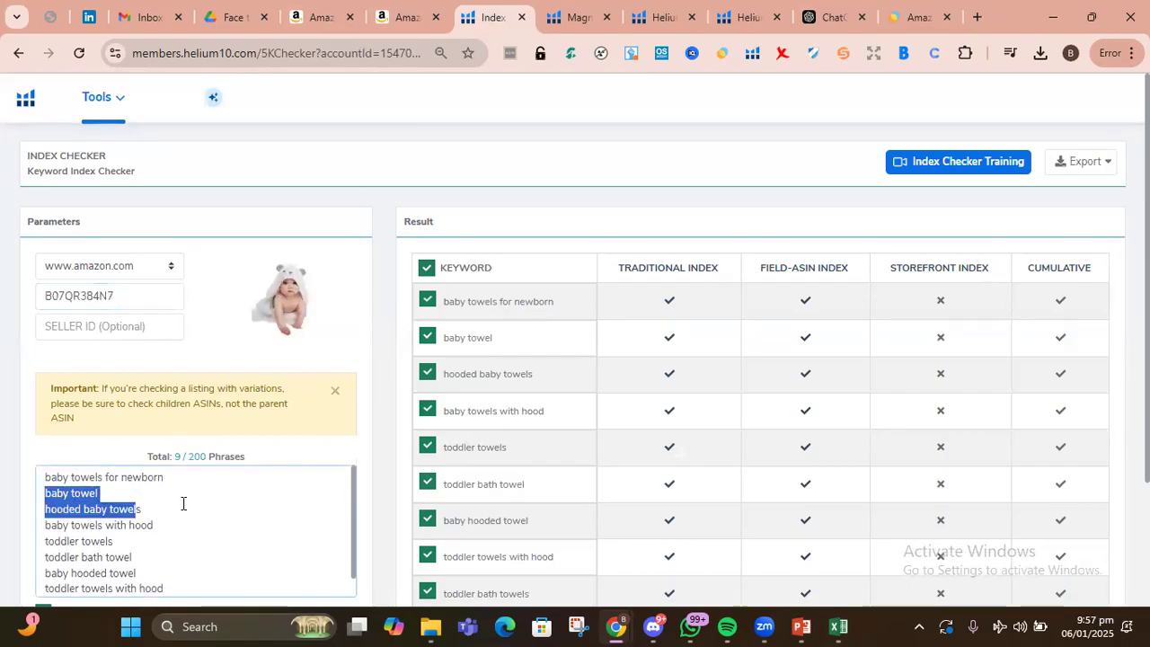
pyautogui.click(183, 503)
pyautogui.moveTo(42, 476); pyautogui.dragTo(130, 398)
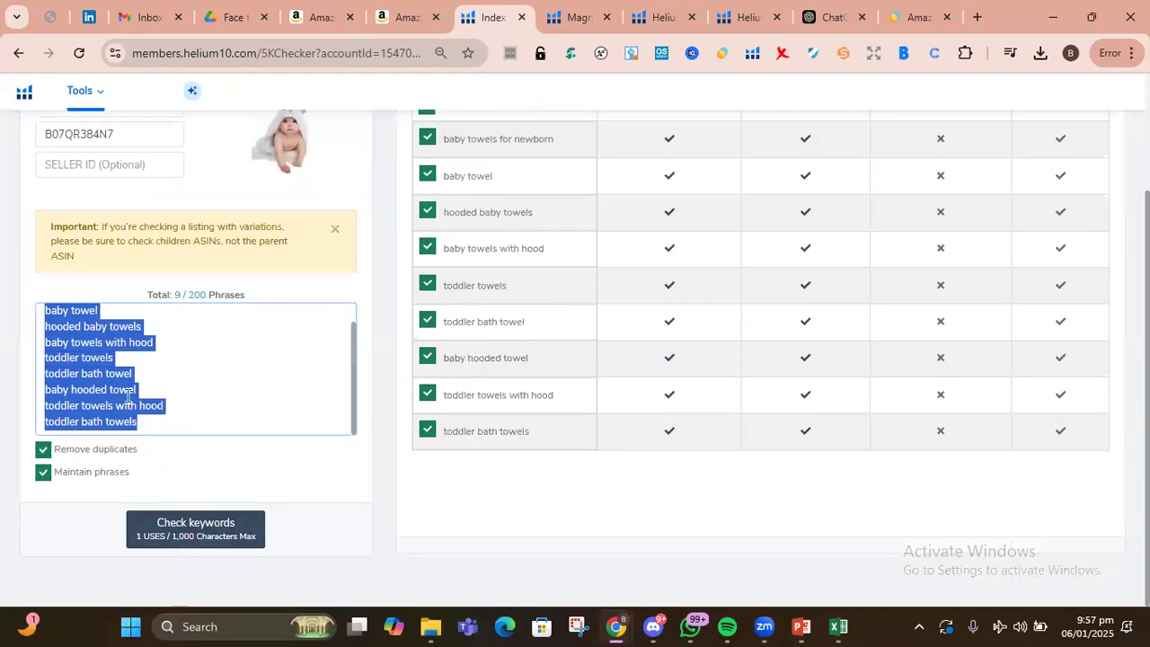
pyautogui.rightClick(128, 395)
pyautogui.click(182, 110)
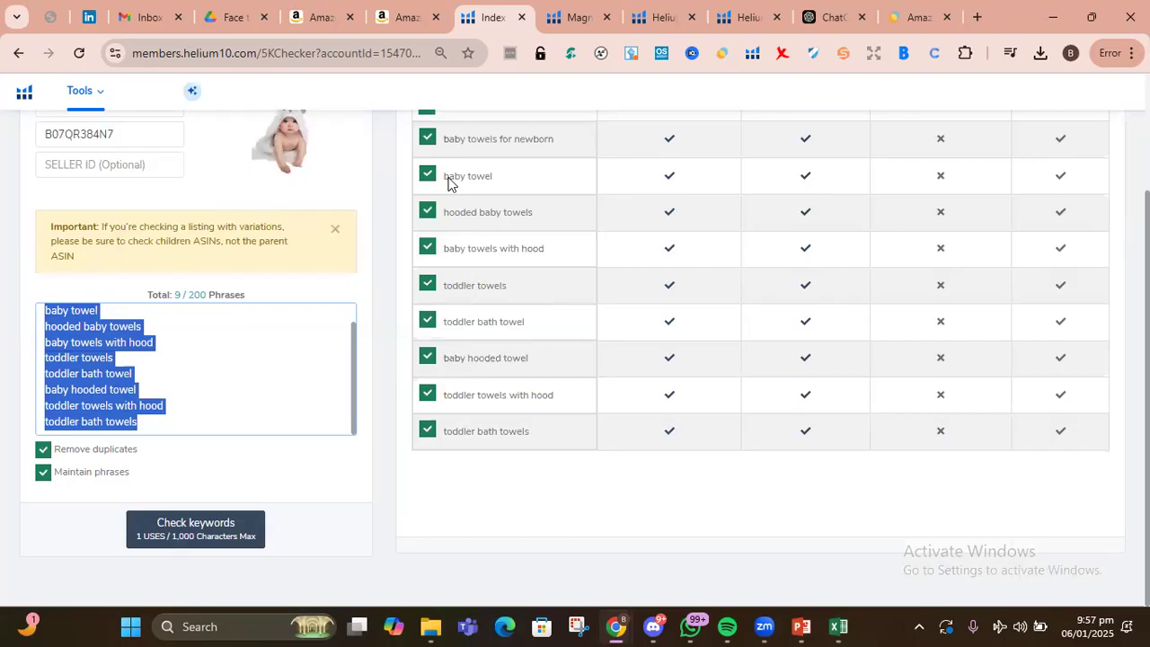
# Close the parent-ASIN prompt in the Keyword Tracker, paste the copied baby towel keywords, and start tracking them.
pyautogui.click(751, 17)
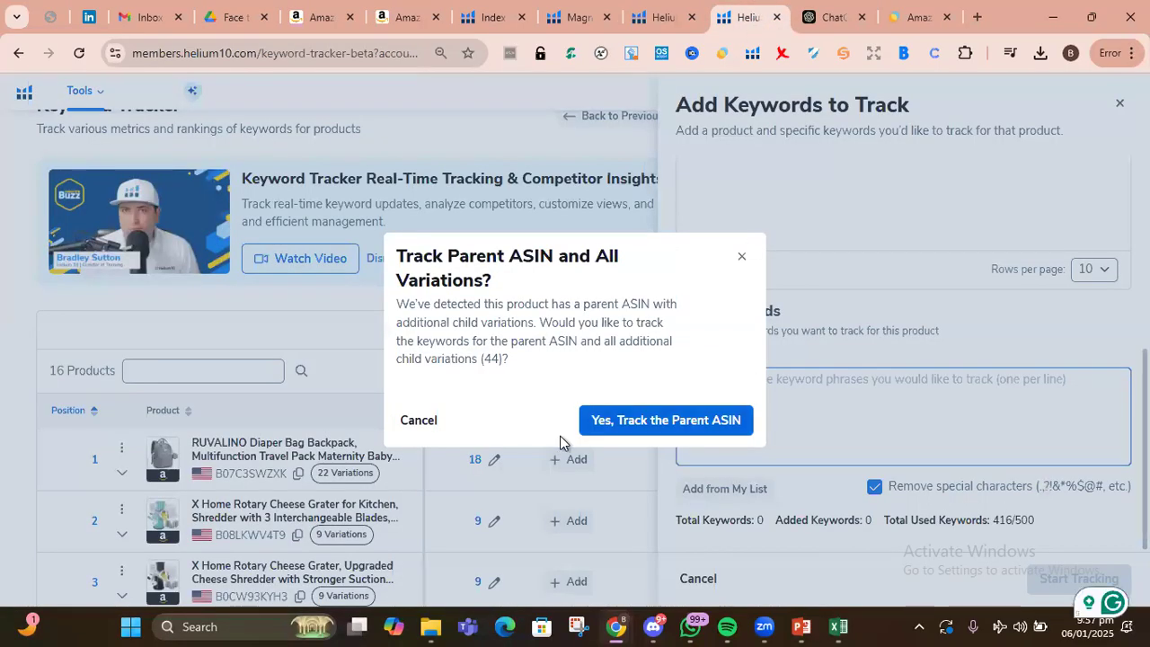
pyautogui.click(775, 422)
pyautogui.rightClick(785, 392)
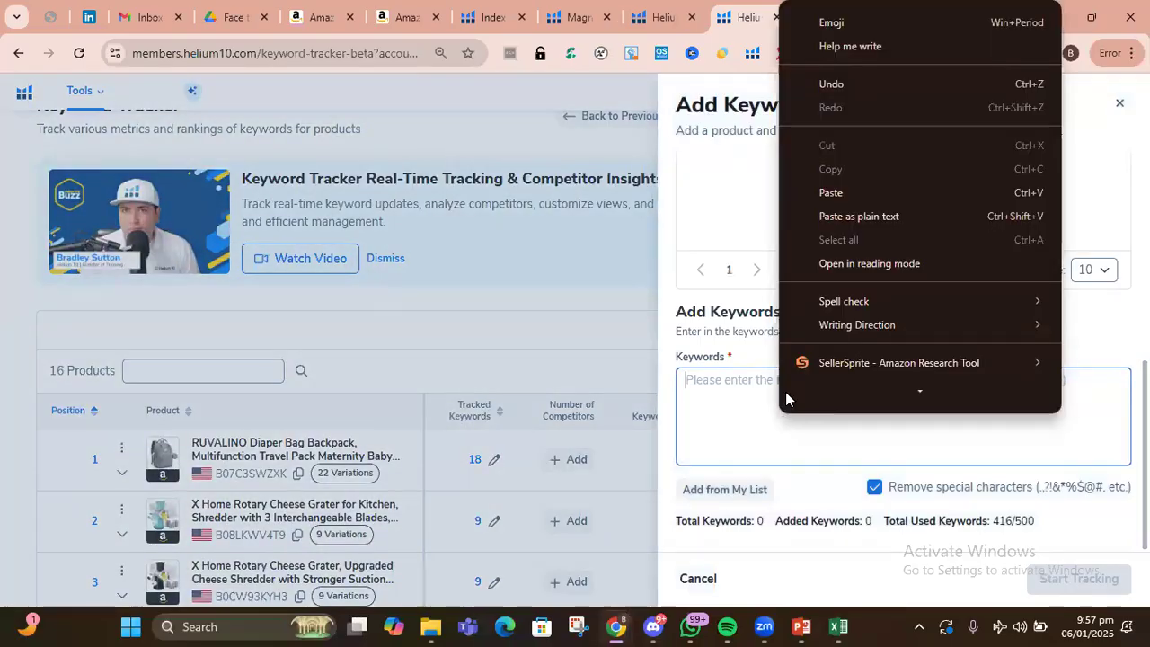
pyautogui.click(831, 193)
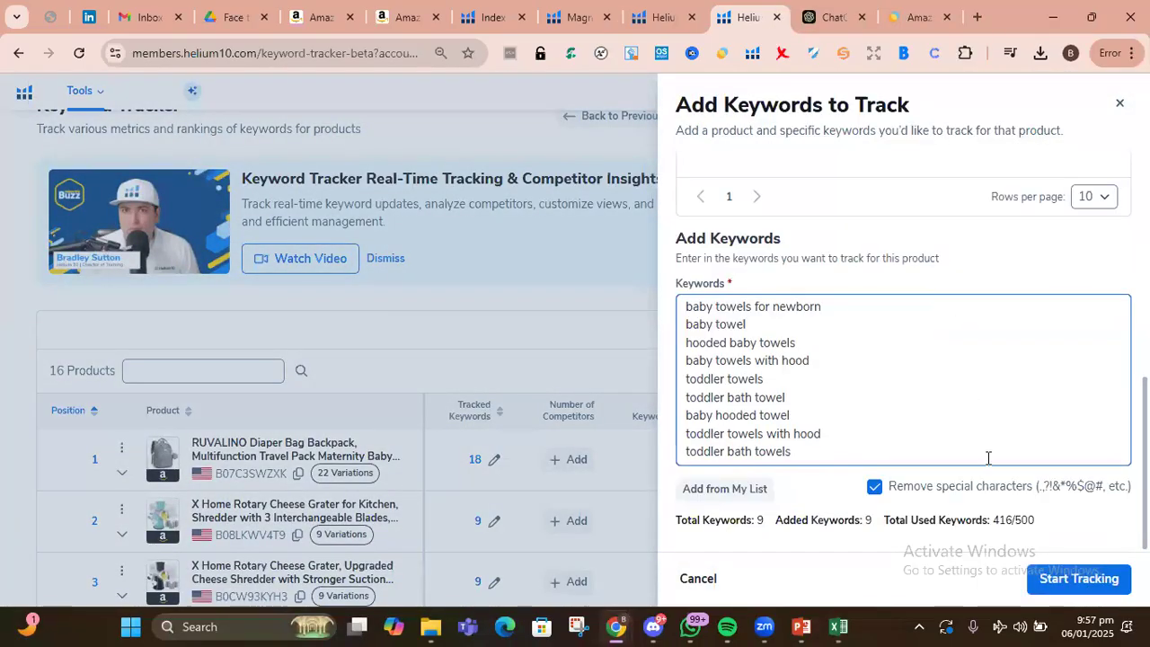
pyautogui.click(1037, 571)
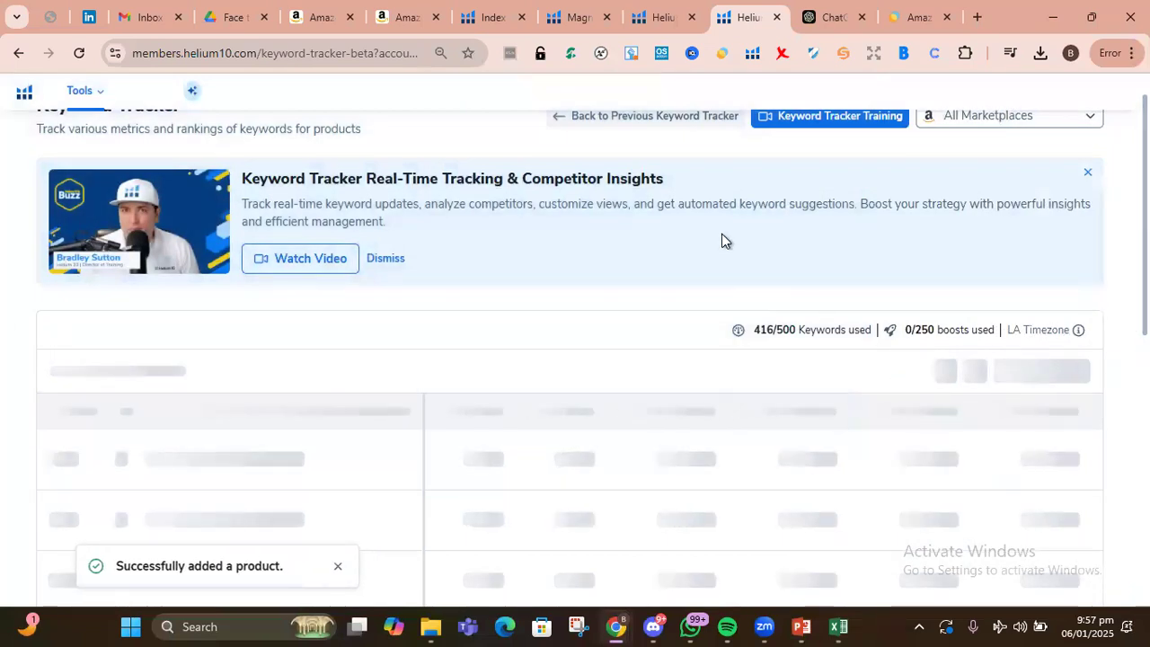
# Expand the tracked keywords of the RUVALINO diaper bag backpack and examine their search volumes, organic ranks and rank trends.
pyautogui.scroll(-2, 492, 270)
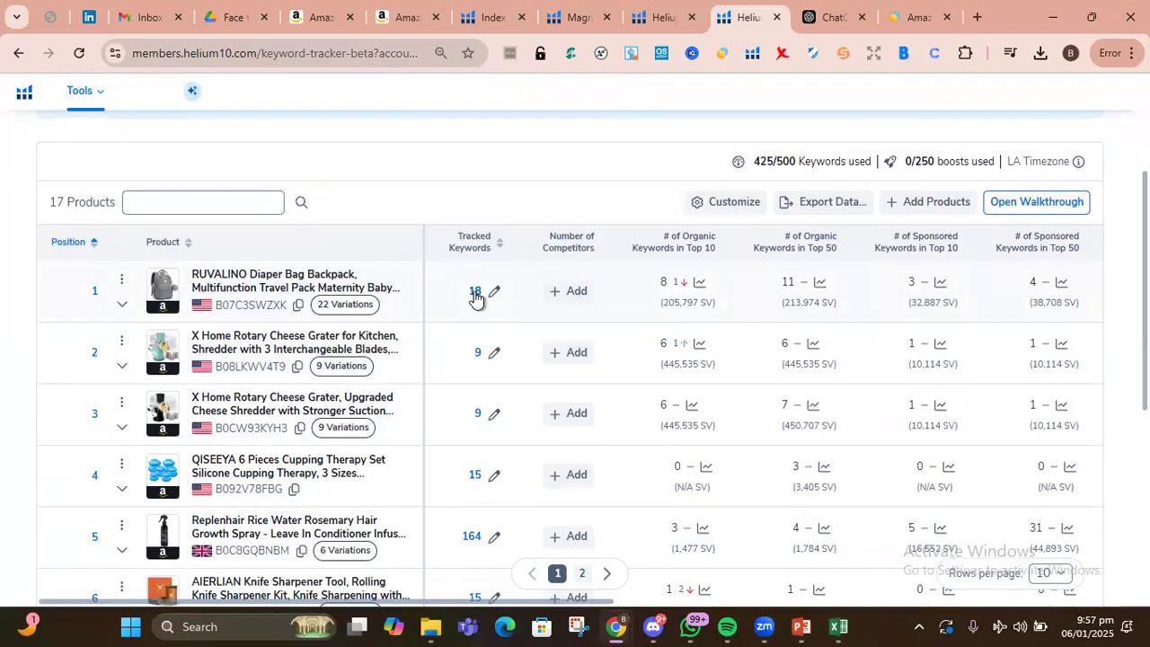
pyautogui.click(475, 292)
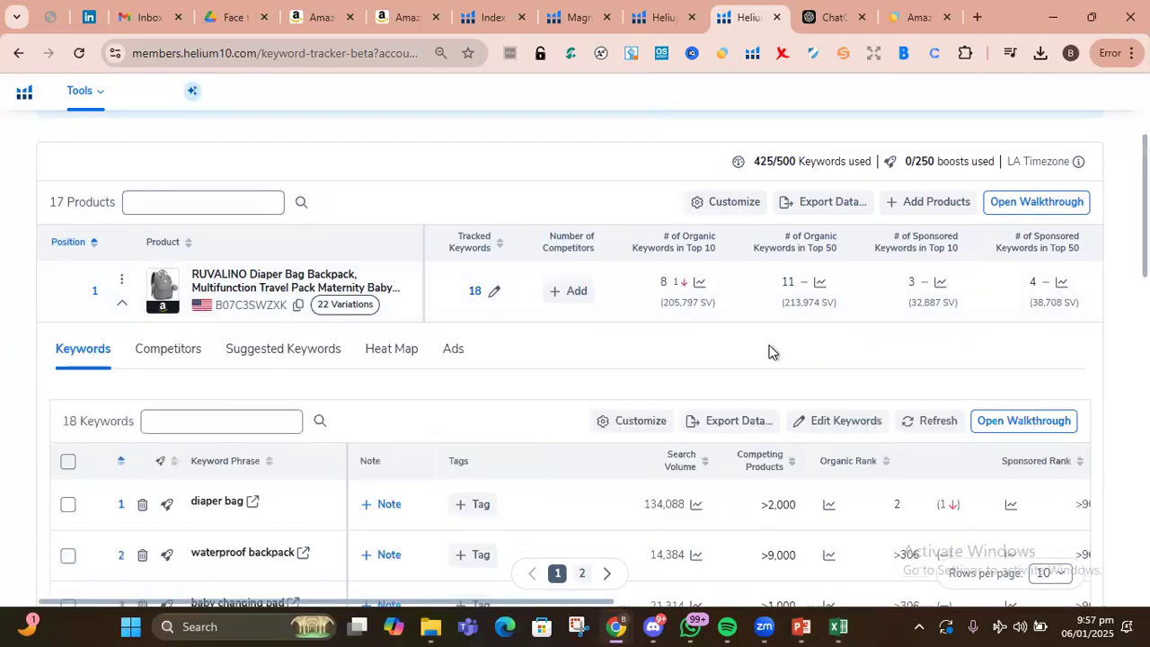
pyautogui.scroll(-2, 770, 351)
pyautogui.scroll(-1, 770, 352)
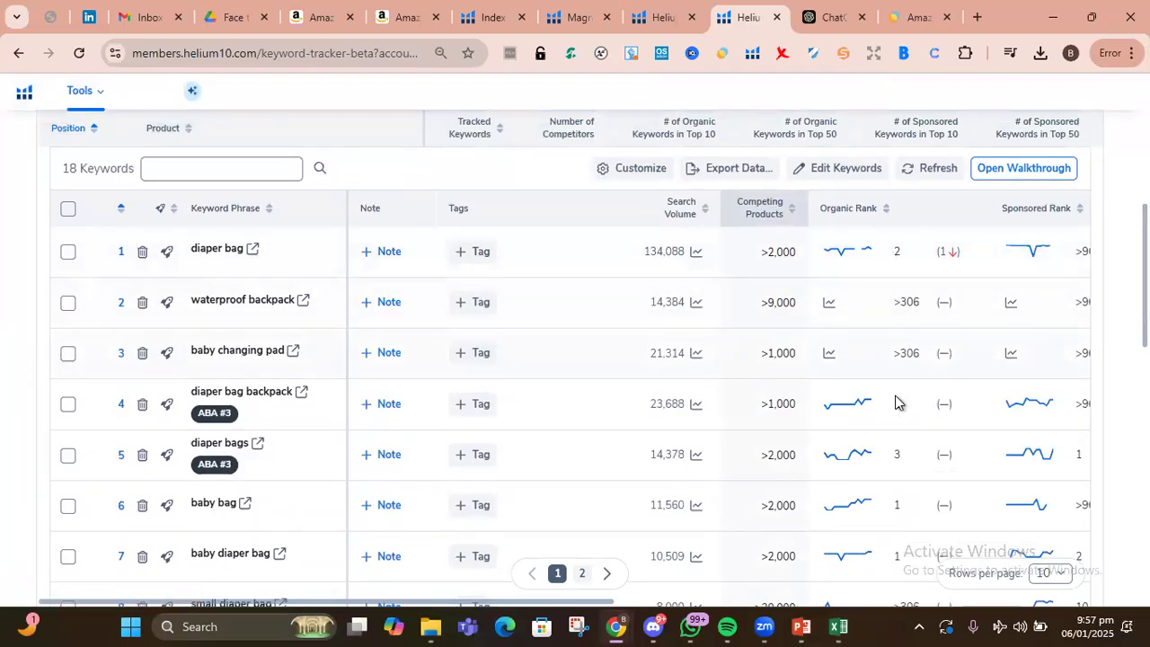
pyautogui.scroll(-1, 904, 466)
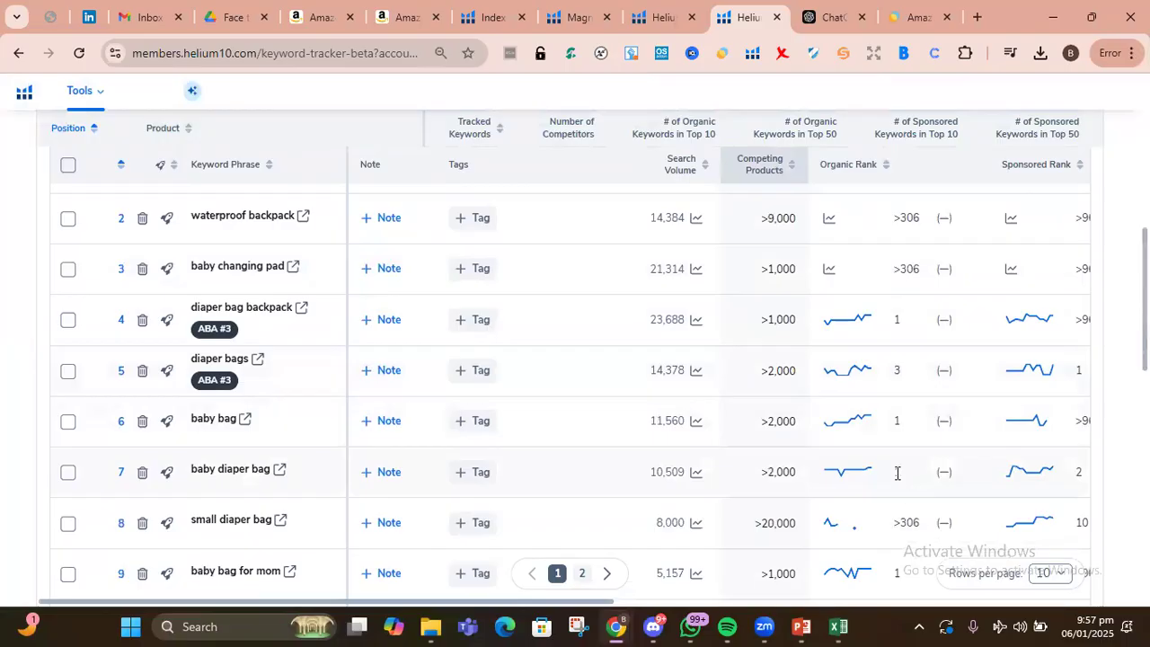
pyautogui.scroll(-1, 898, 436)
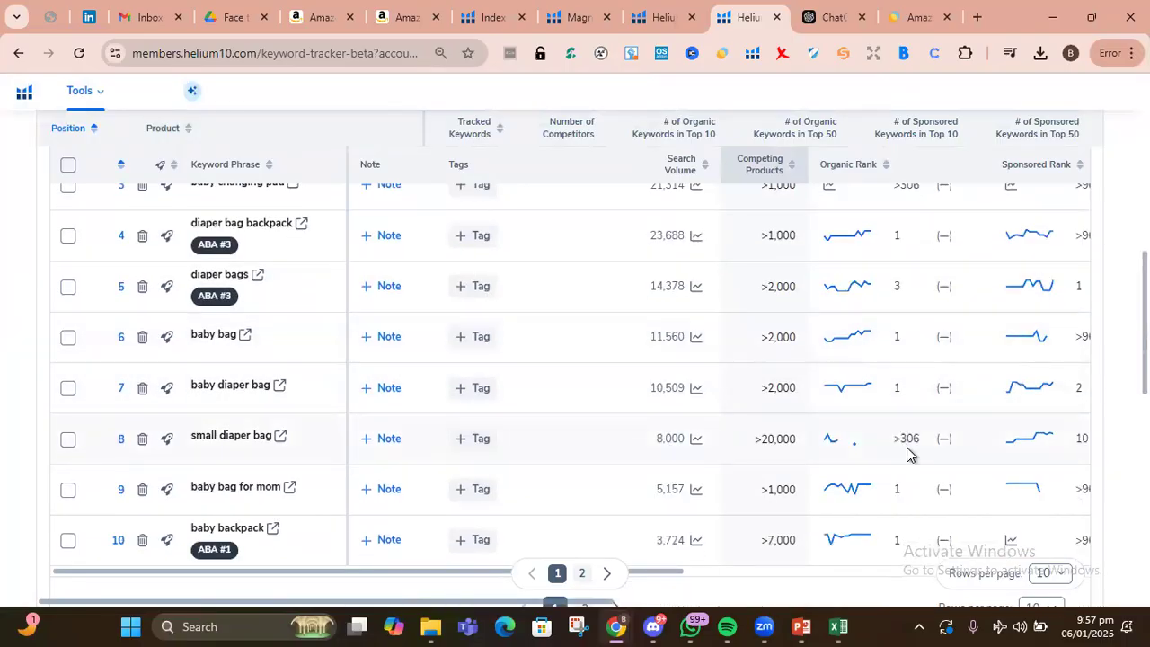
pyautogui.scroll(3, 906, 453)
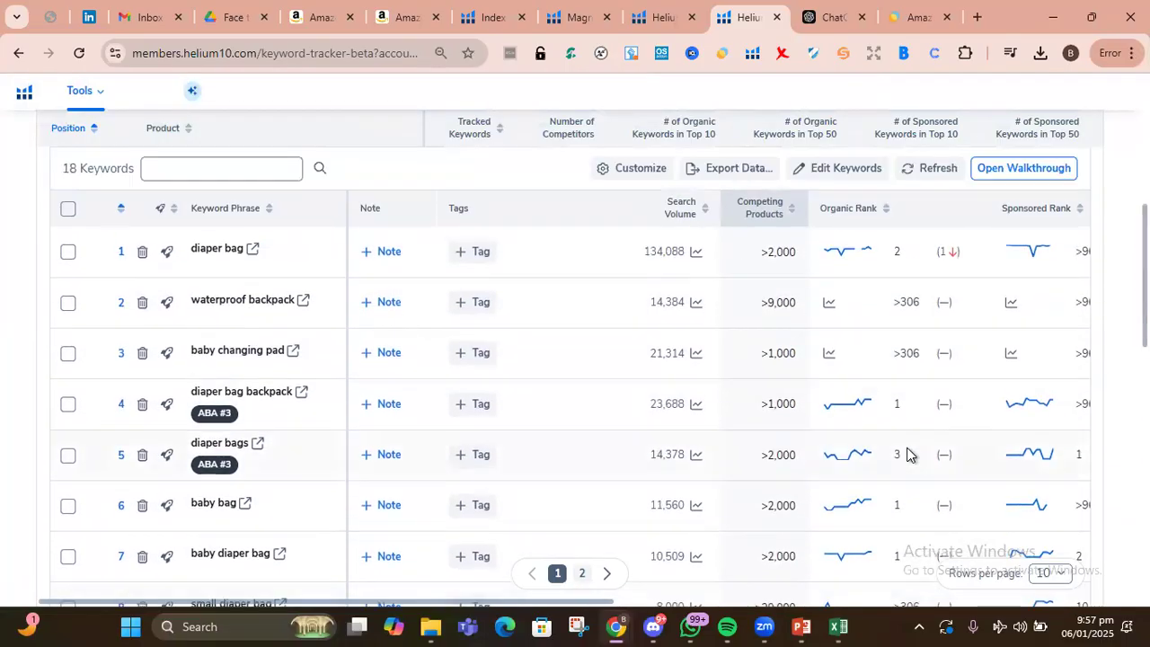
pyautogui.scroll(-4, 901, 378)
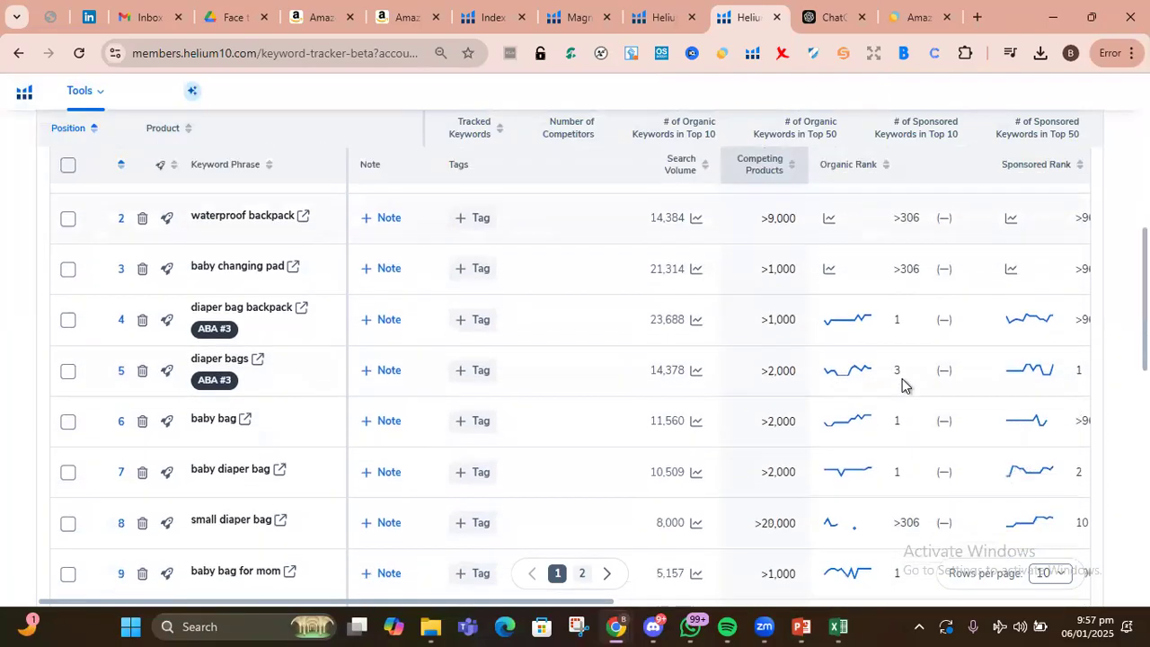
pyautogui.scroll(-1, 903, 385)
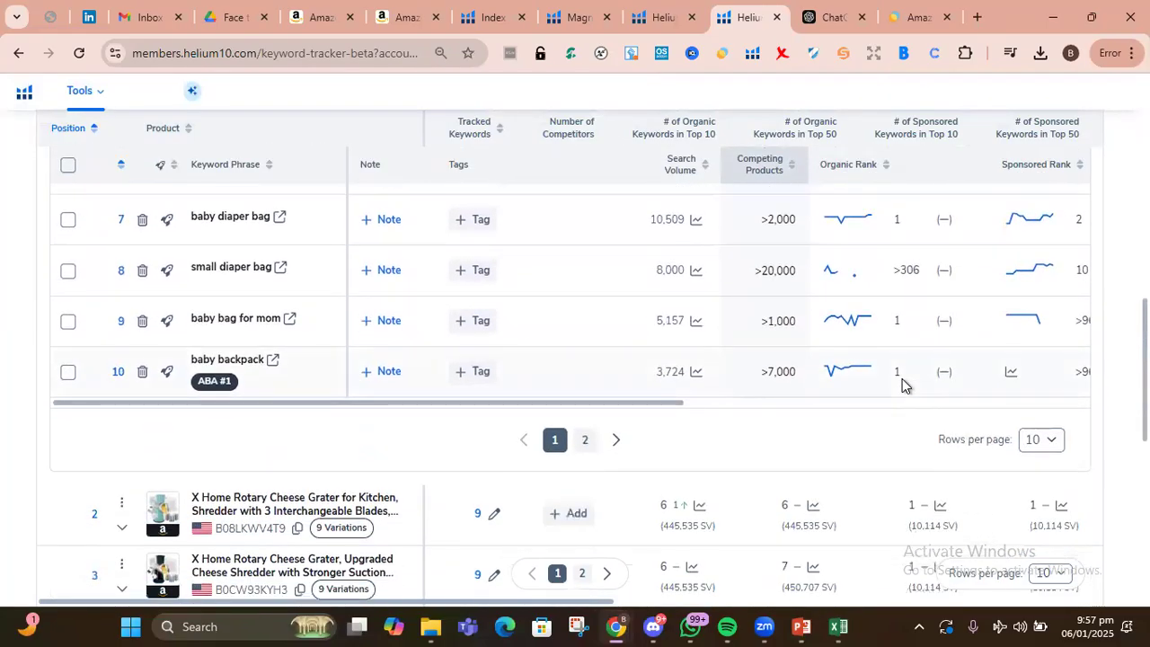
pyautogui.scroll(1, 903, 384)
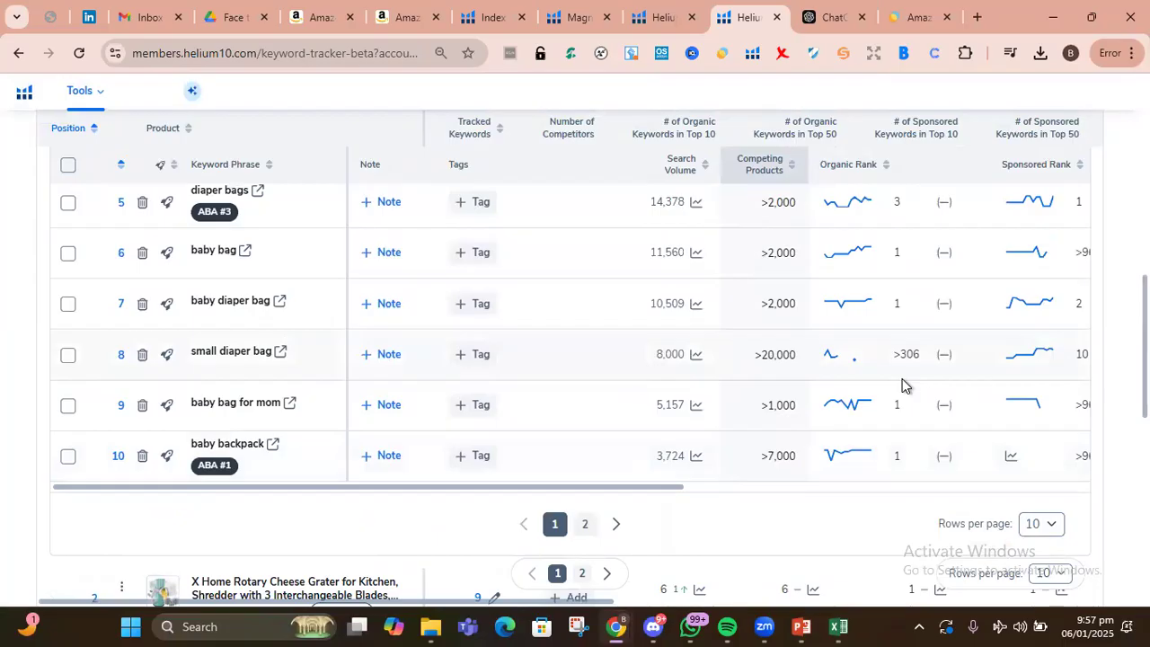
pyautogui.scroll(2, 902, 384)
pyautogui.scroll(1, 1062, 259)
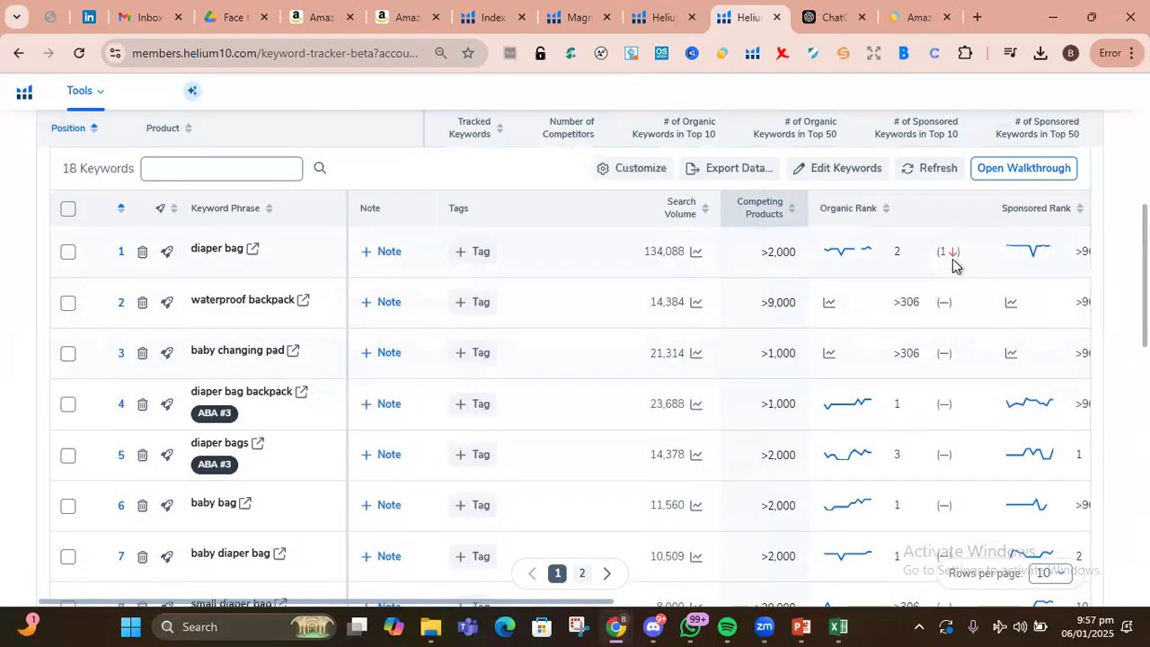
pyautogui.scroll(-2, 899, 375)
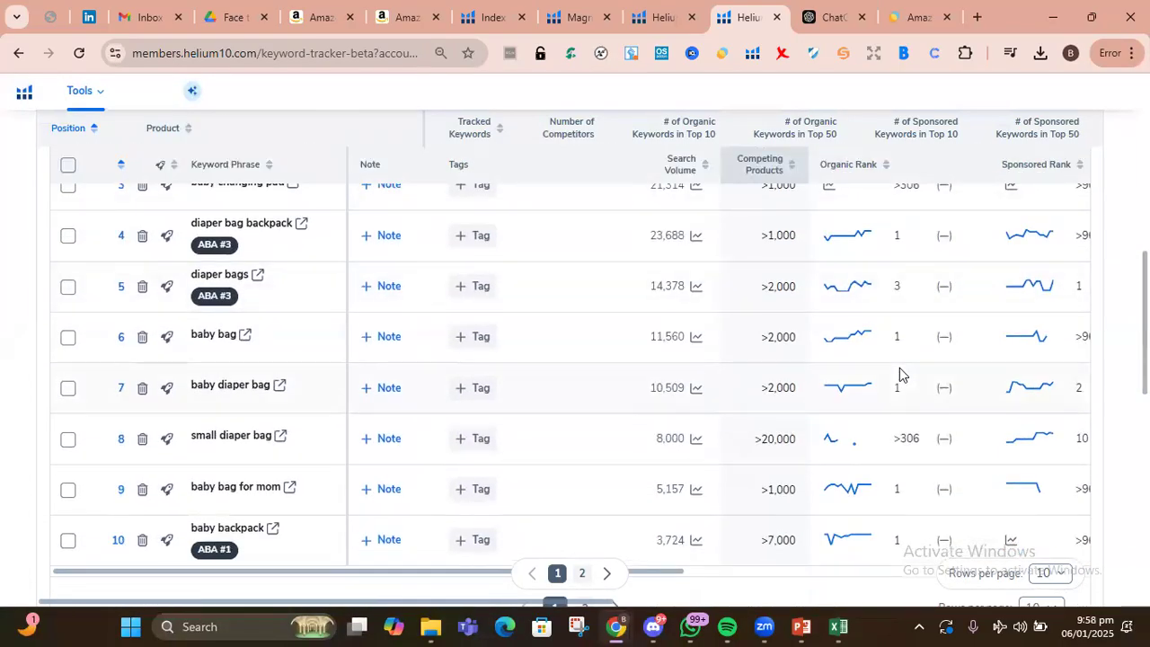
pyautogui.scroll(1, 899, 375)
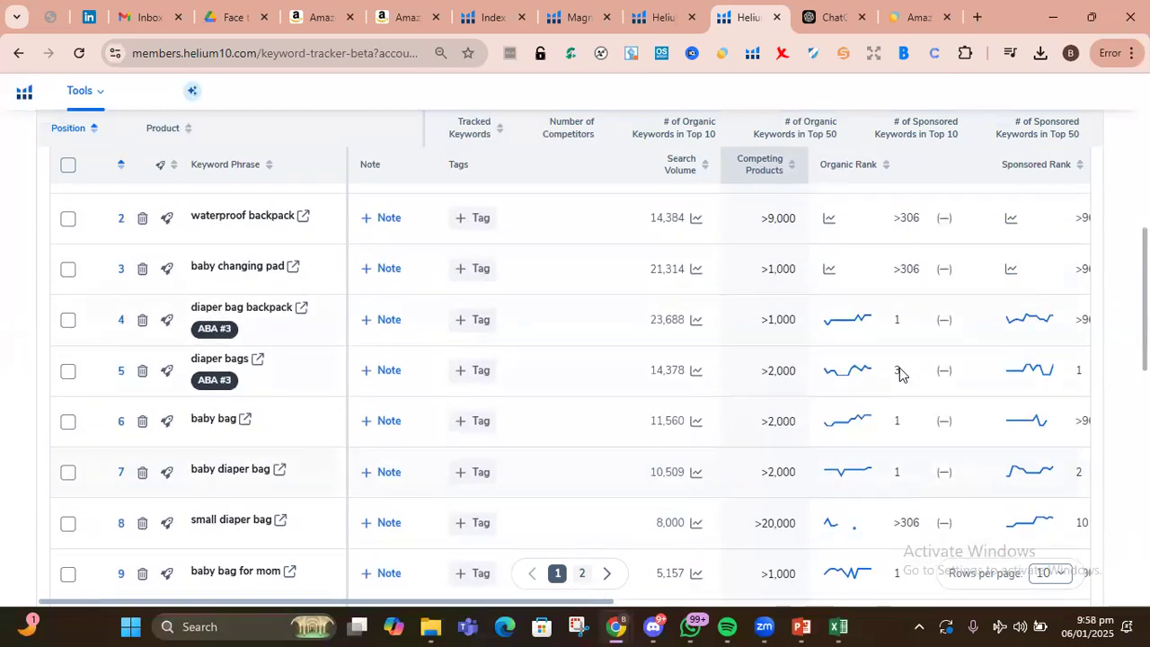
pyautogui.scroll(2, 899, 375)
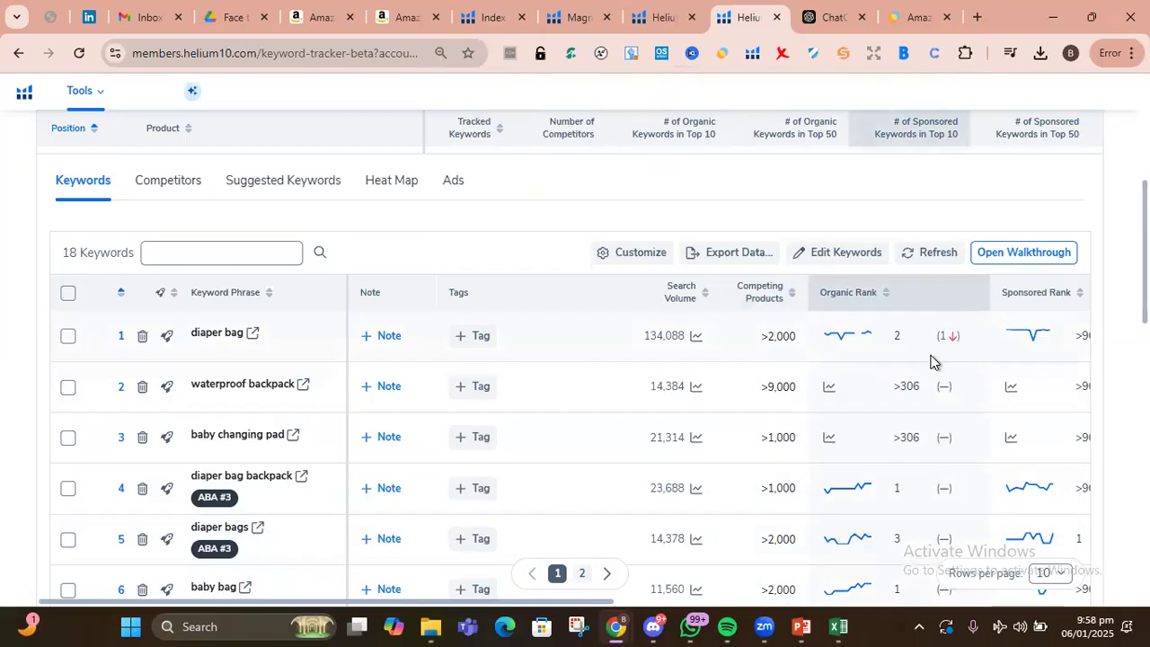
# Revisit the AMZDataStudio sign-in page and the PowerPoint slides, and select cell A3 under AmazSon Suggested in Excel's Keyword Research File.
pyautogui.click(897, 11)
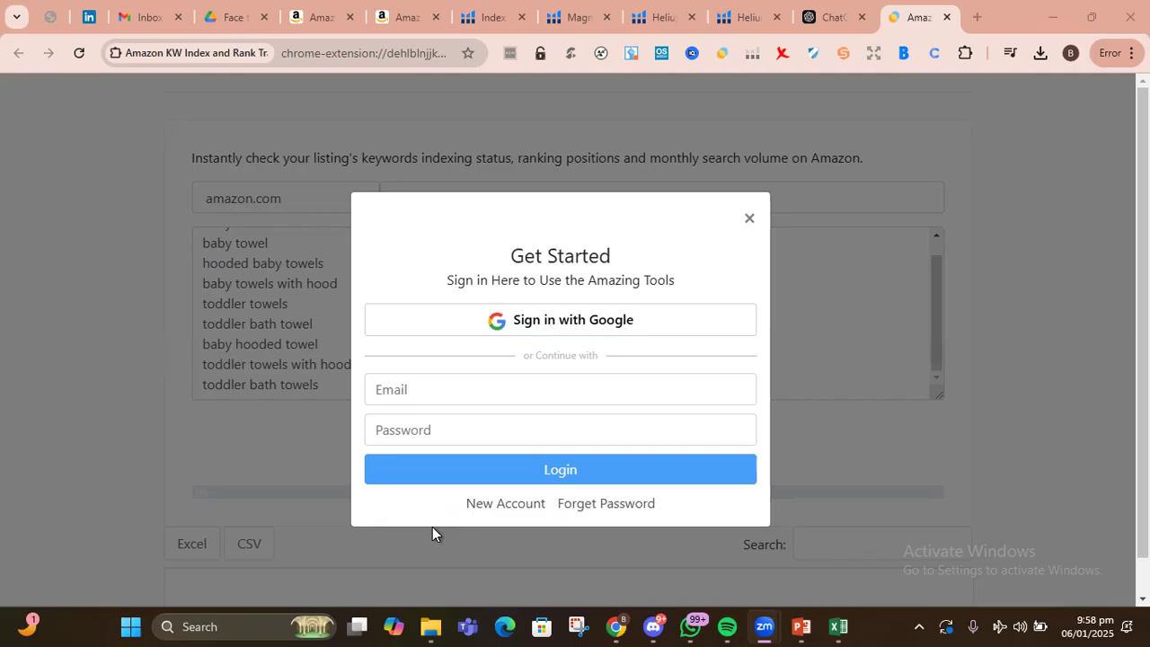
pyautogui.click(802, 626)
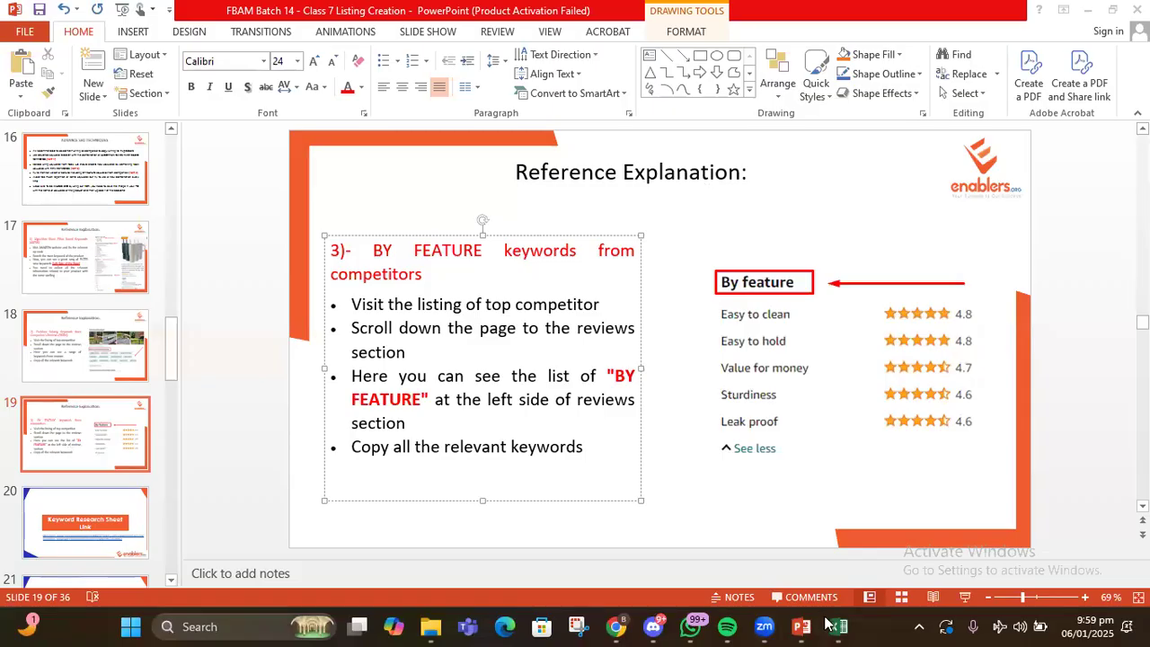
pyautogui.moveTo(822, 620)
pyautogui.click(86, 534)
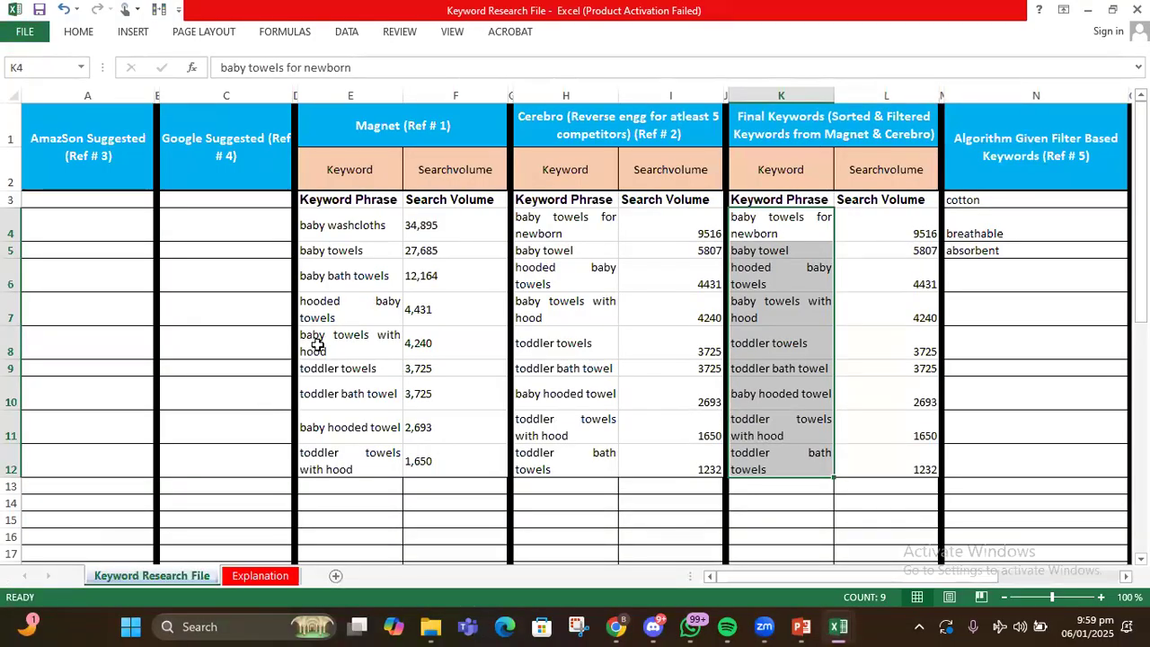
pyautogui.click(119, 196)
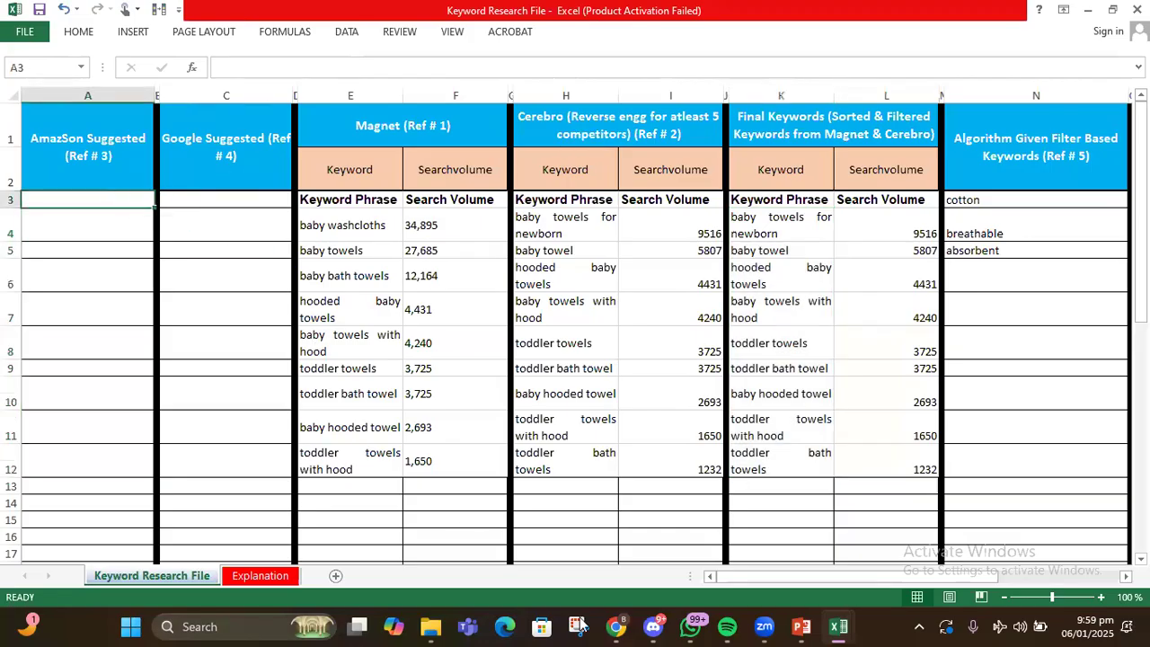
# Switch to the Amazon product page in Chrome and look through the keyword suggestions for "Baby hooded towel".
pyautogui.click(613, 625)
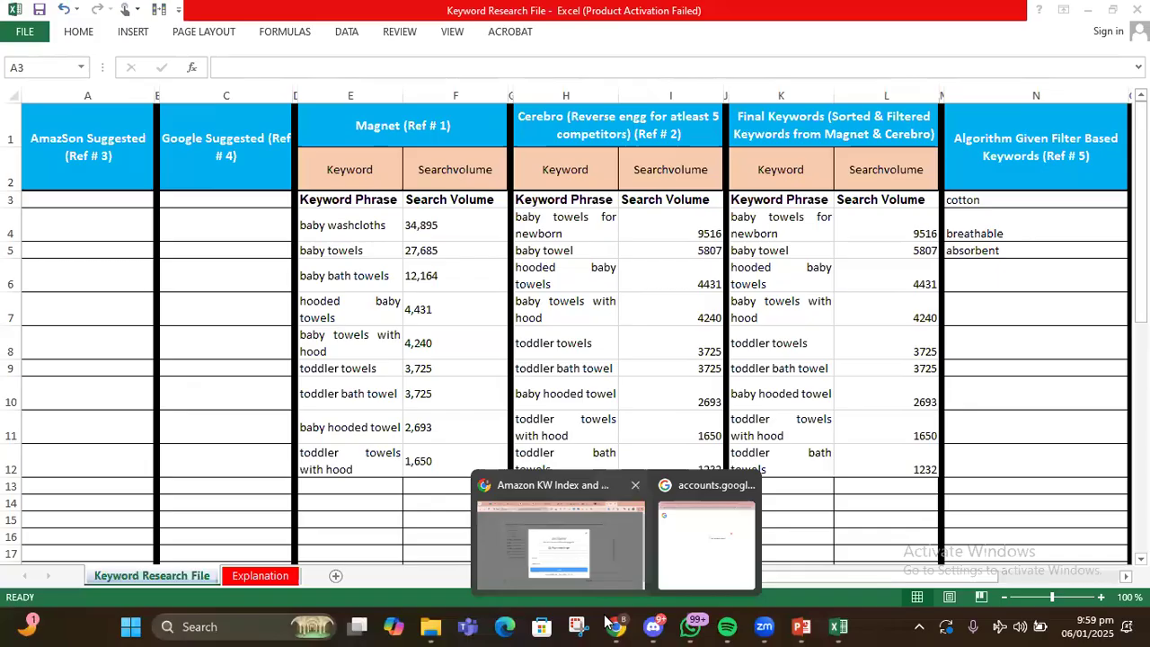
pyautogui.click(559, 538)
pyautogui.click(406, 18)
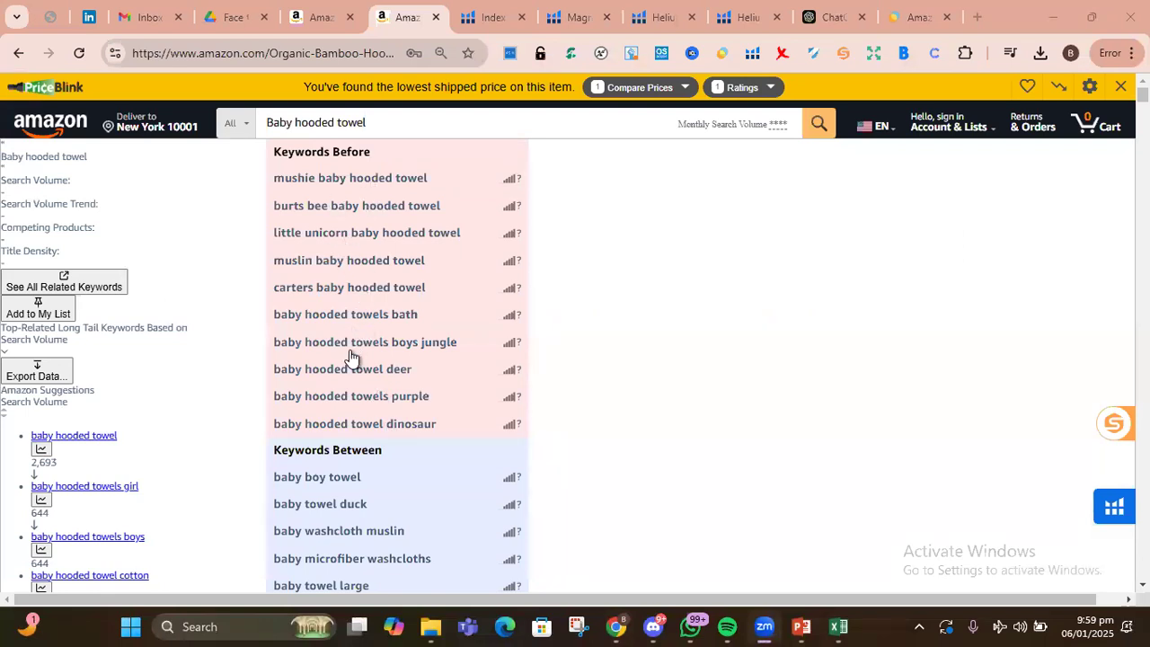
pyautogui.scroll(-4, 350, 358)
pyautogui.scroll(2, 350, 358)
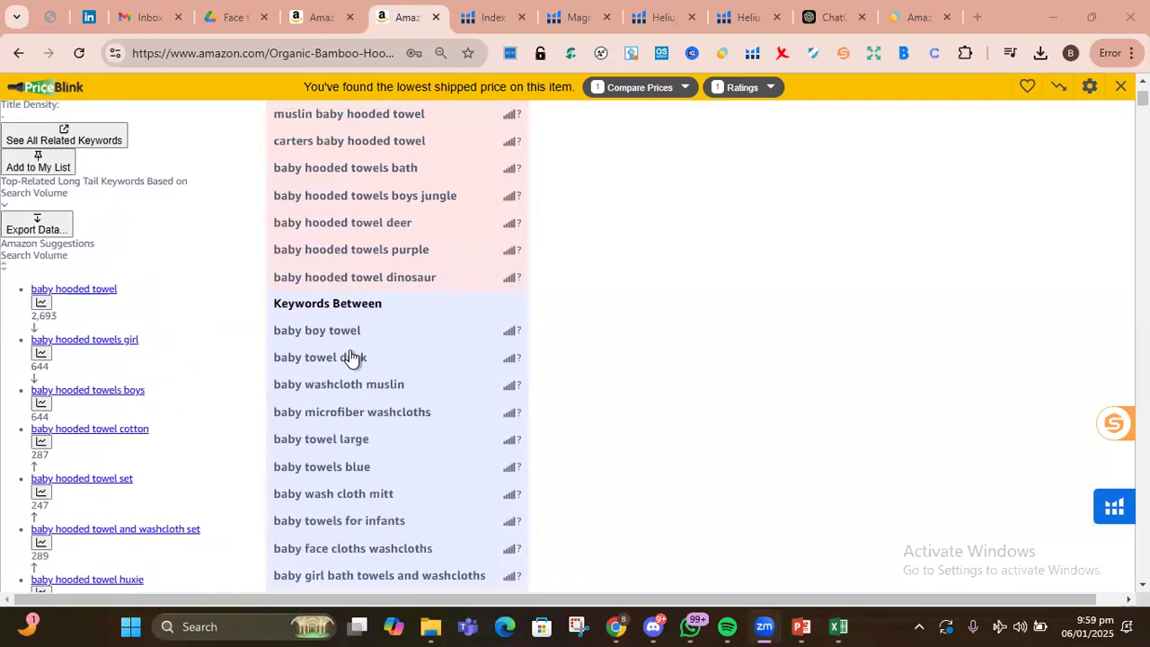
pyautogui.scroll(2, 350, 357)
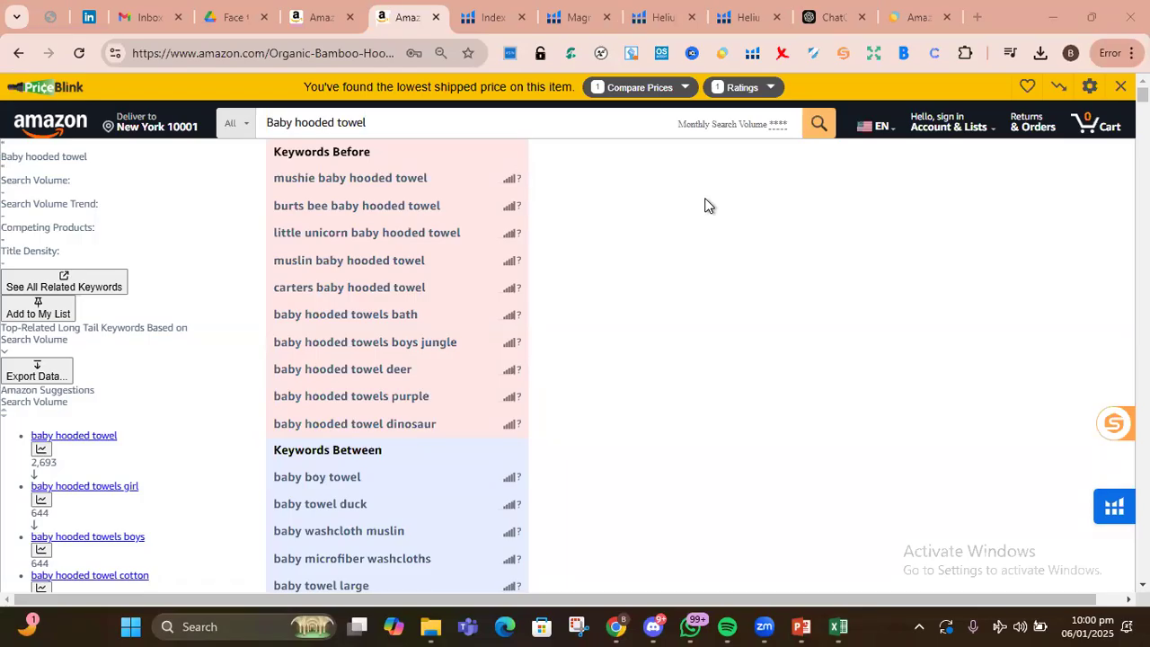
# Load google.com in place of the Amazon product page, view its search box suggestions, and close the page.
pyautogui.click(194, 55)
pyautogui.write('goog')
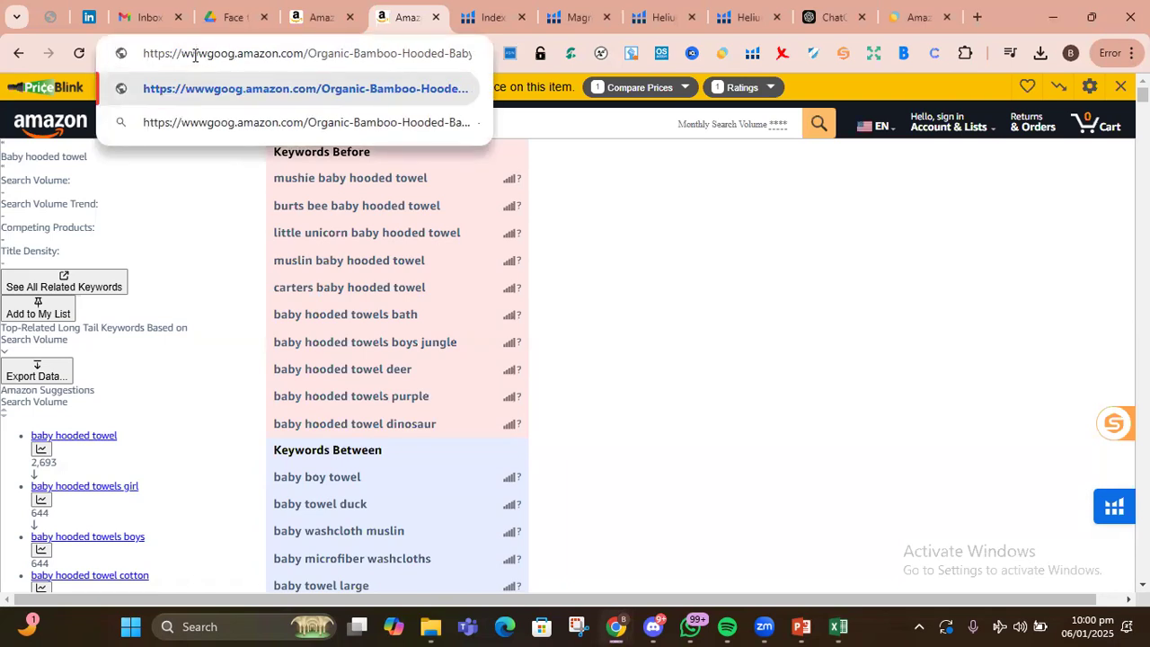
pyautogui.hotkey('ctrl', 'a')
pyautogui.write('goog')
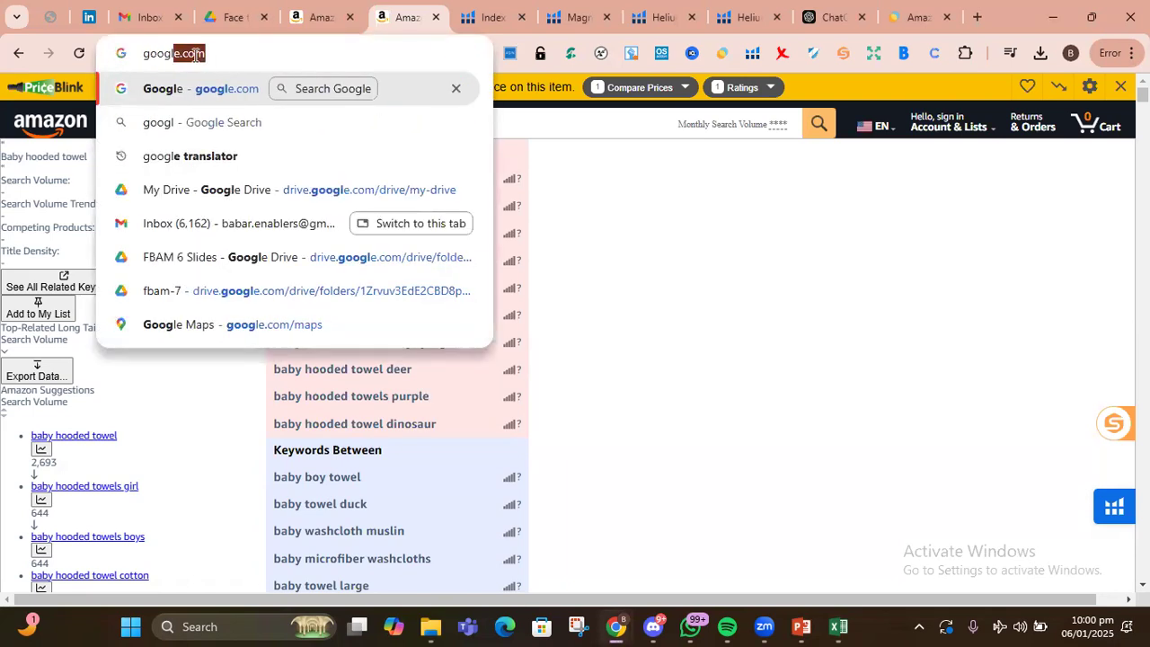
pyautogui.press('Return')
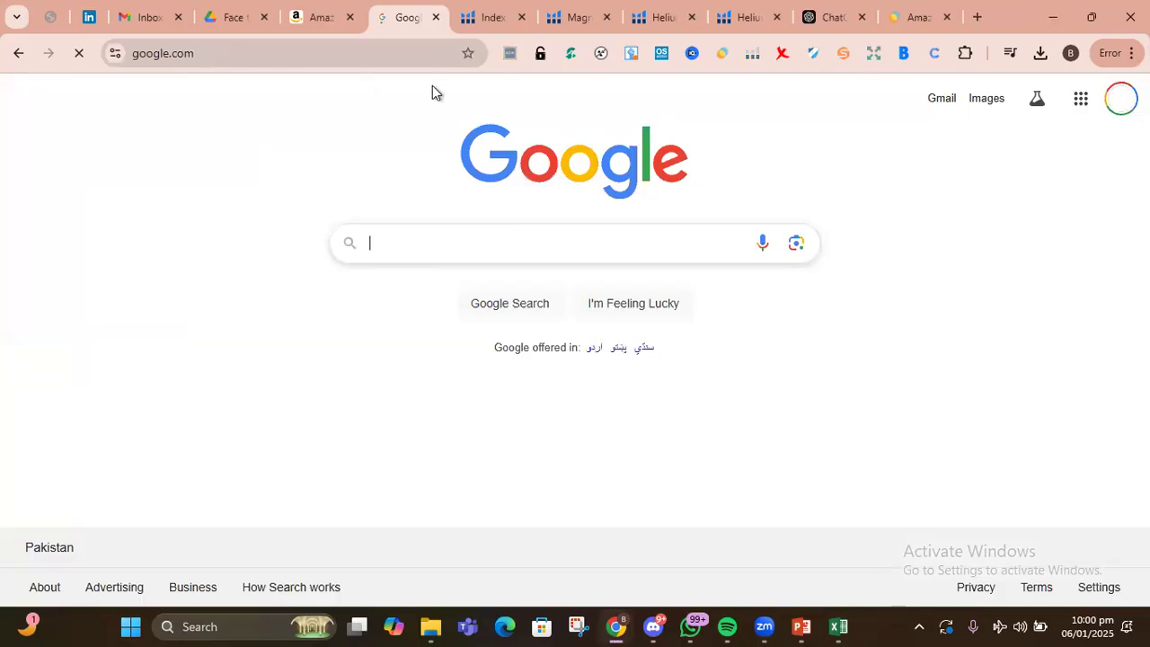
pyautogui.click(386, 250)
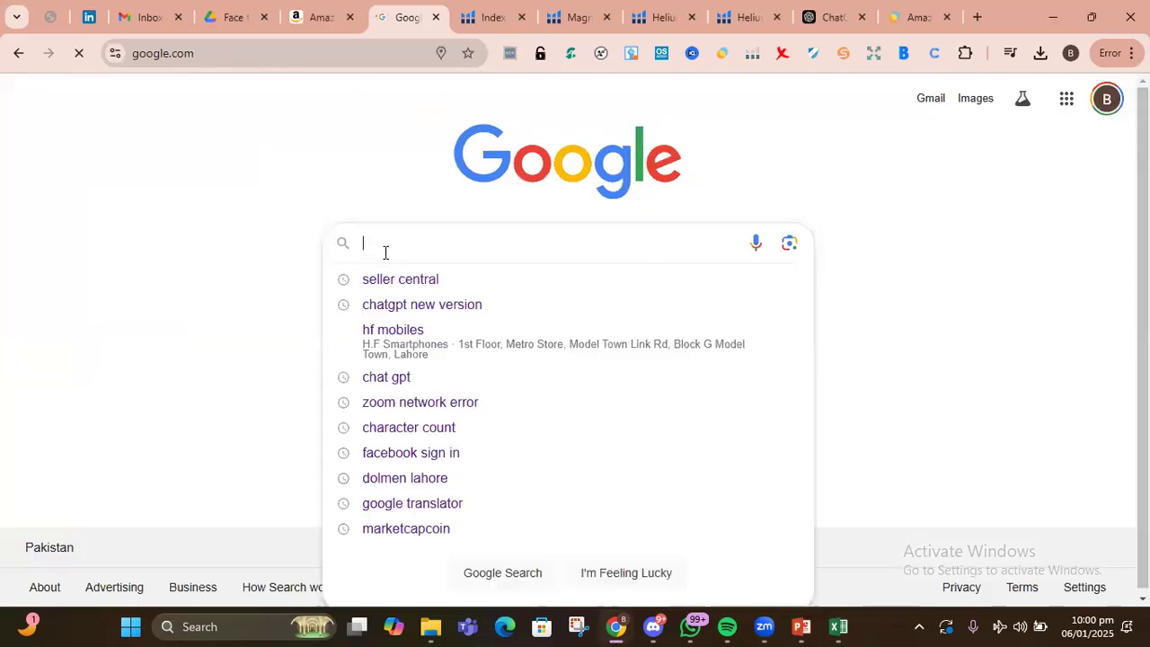
pyautogui.click(434, 18)
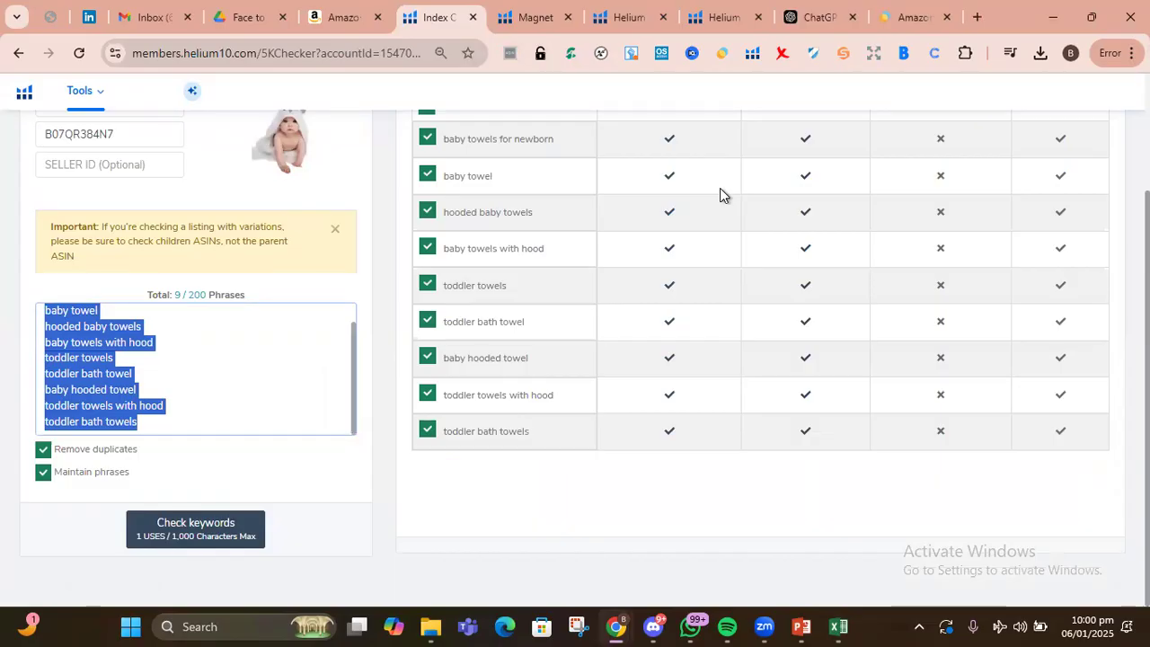
# Switch to the competitor analysis-1 workbook in Excel and look over the pickleball paddles comparison, selecting empty cell I21.
pyautogui.click(840, 626)
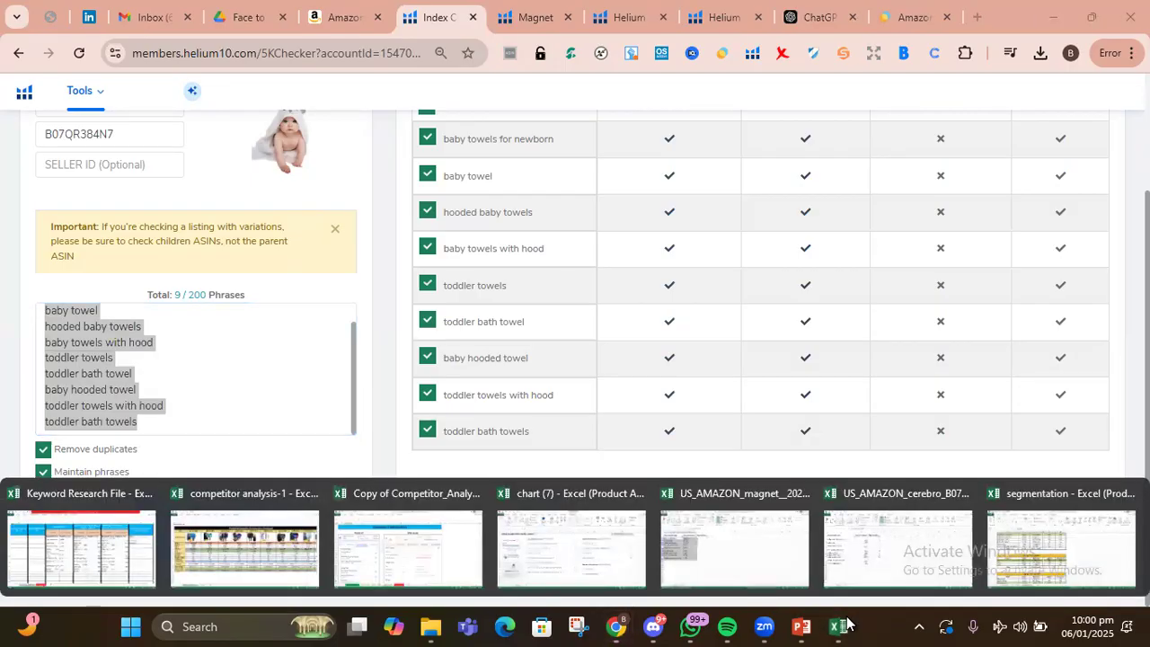
pyautogui.click(268, 530)
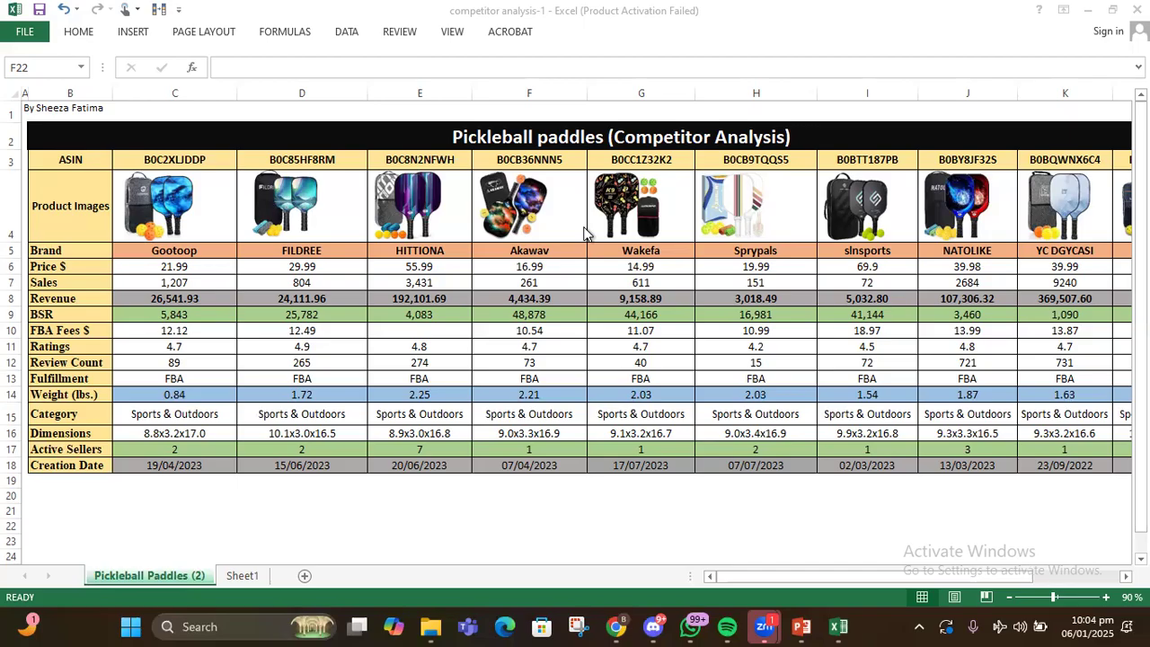
pyautogui.click(539, 526)
pyautogui.click(835, 514)
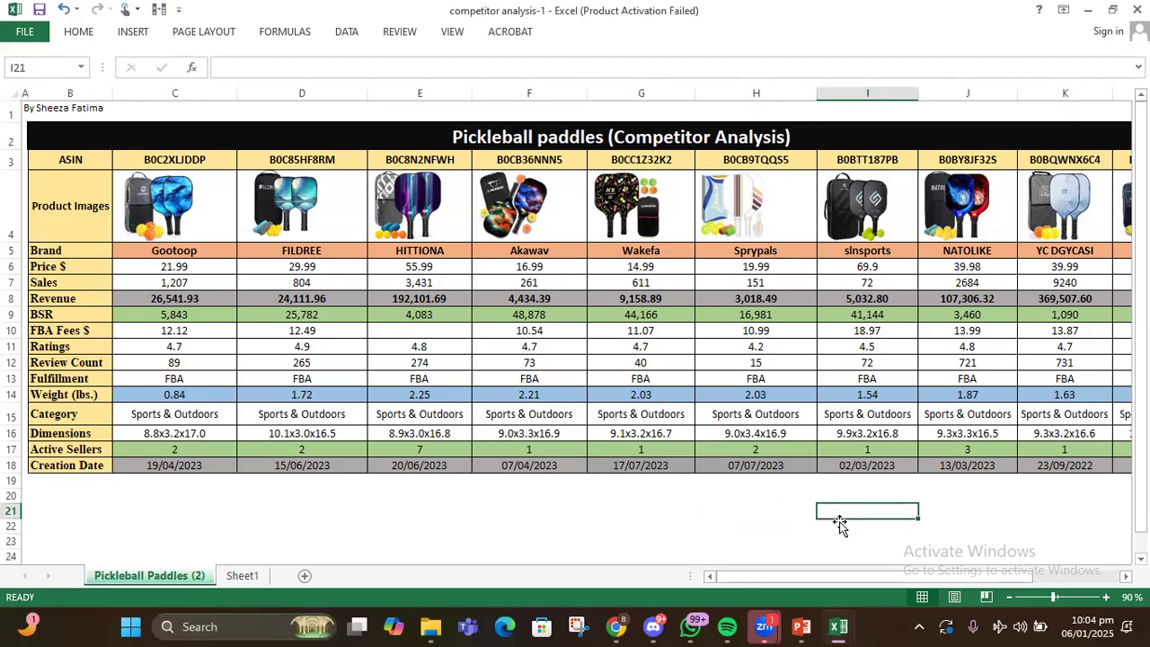